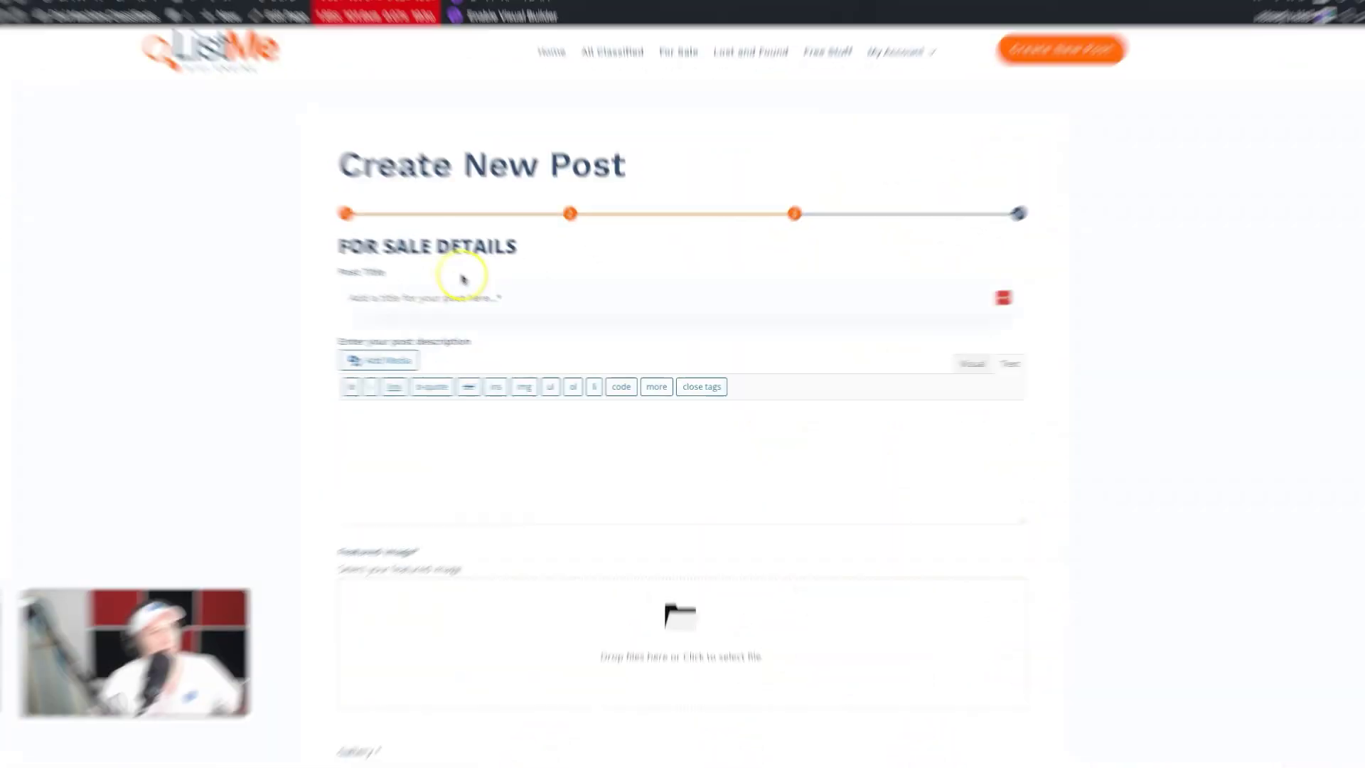
Review the item detail fields on the third step of the reference Create New Post form.
{"action": "scroll", "coordinate": [508, 315], "scroll_direction": "down", "scroll_amount": 3}
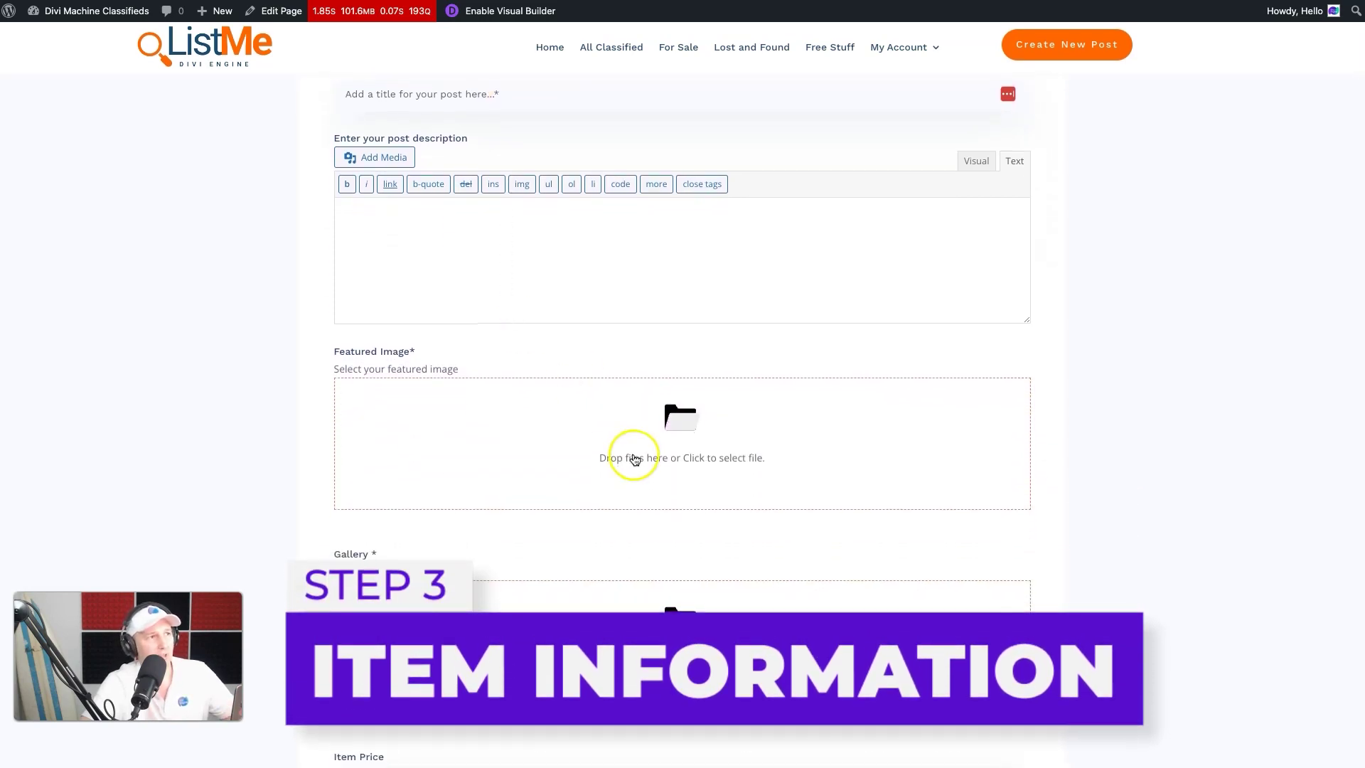
{"action": "scroll", "coordinate": [629, 457], "scroll_direction": "down", "scroll_amount": 5}
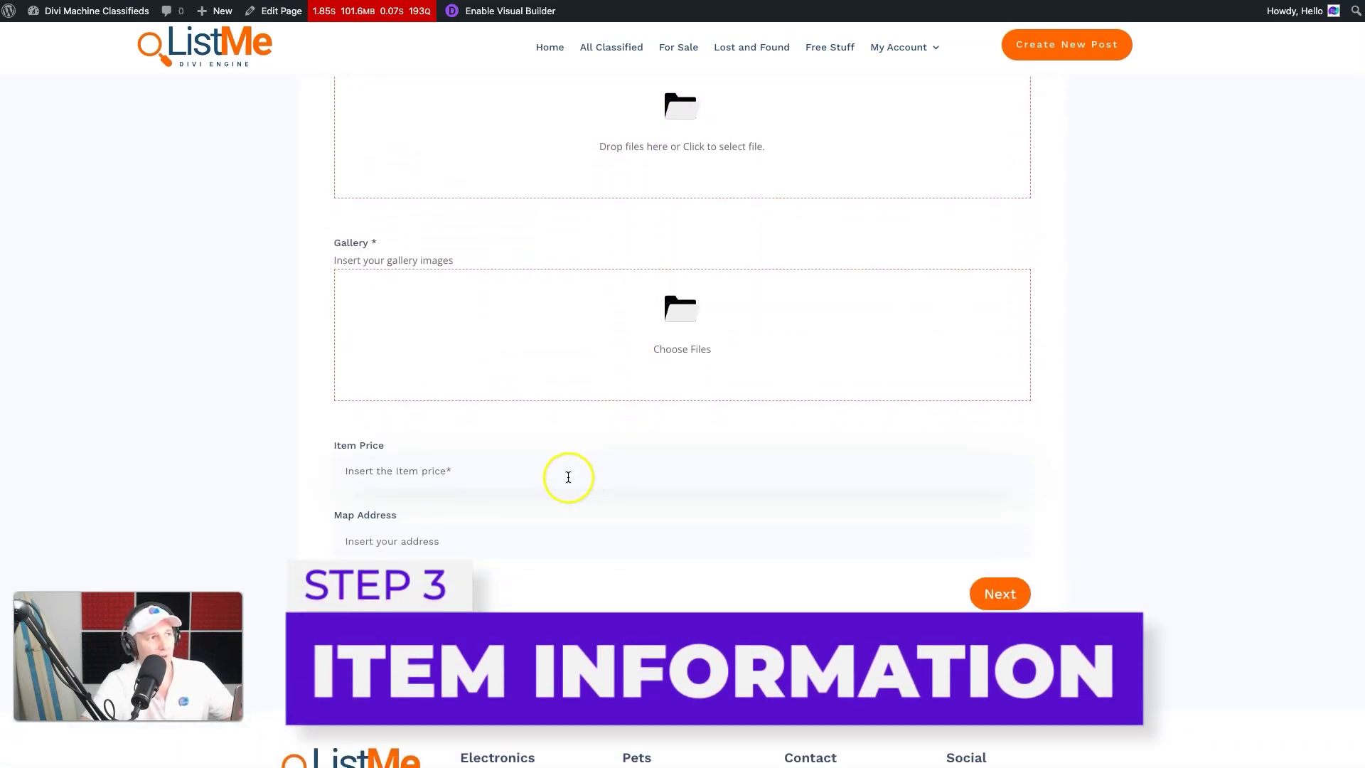
{"action": "scroll", "coordinate": [543, 572], "scroll_direction": "up", "scroll_amount": 8}
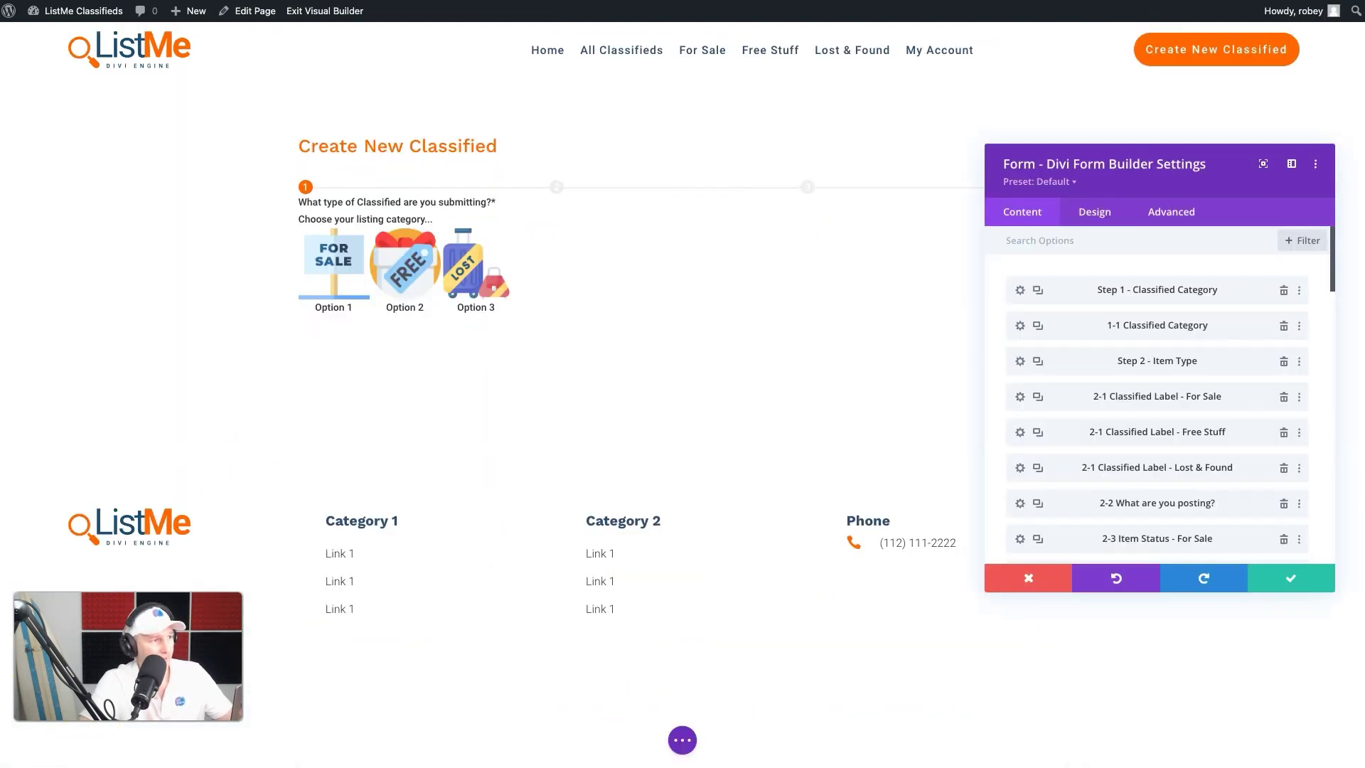
Duplicate the three 2-1 Classified Label fields for For Sale, Free Stuff and Lost & Found.
{"action": "scroll", "coordinate": [1126, 443], "scroll_direction": "down", "scroll_amount": 2}
{"action": "left_click", "coordinate": [1038, 297]}
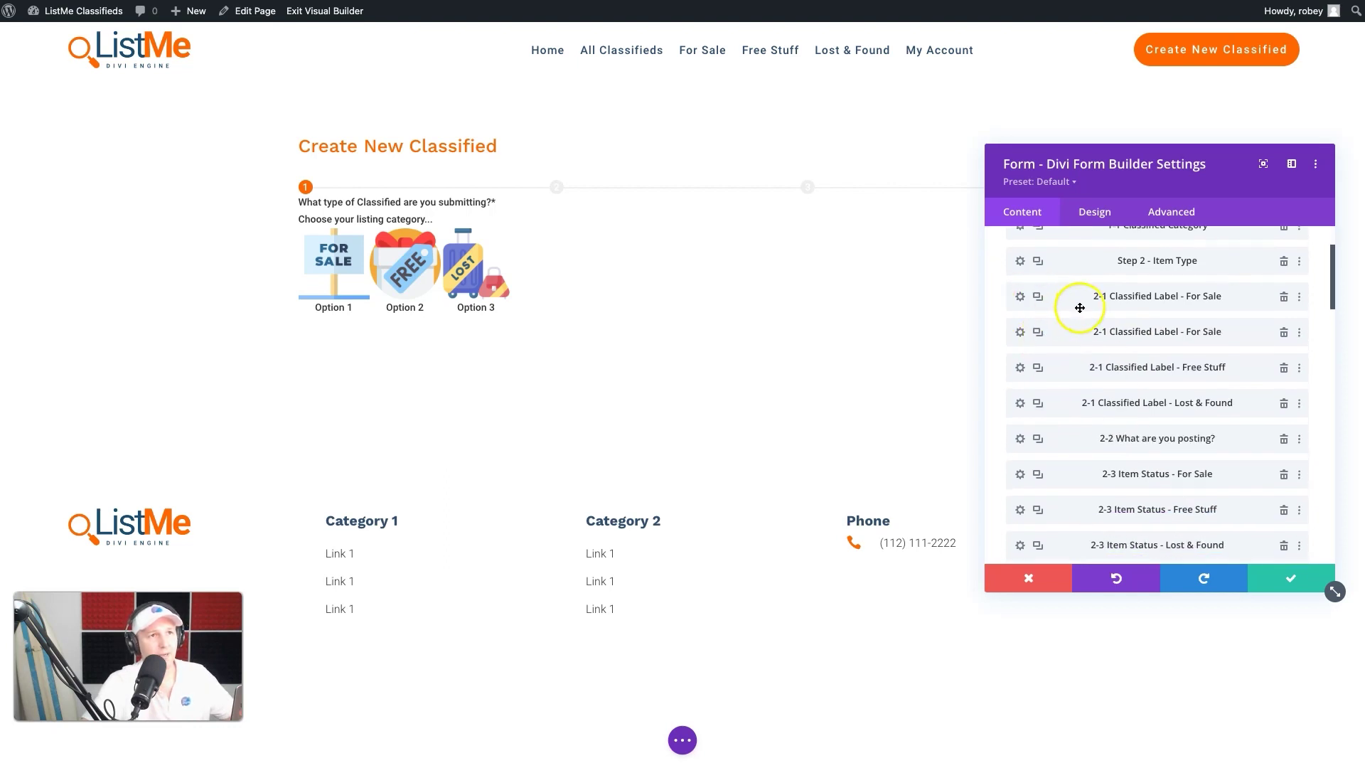
{"action": "left_click", "coordinate": [1038, 367]}
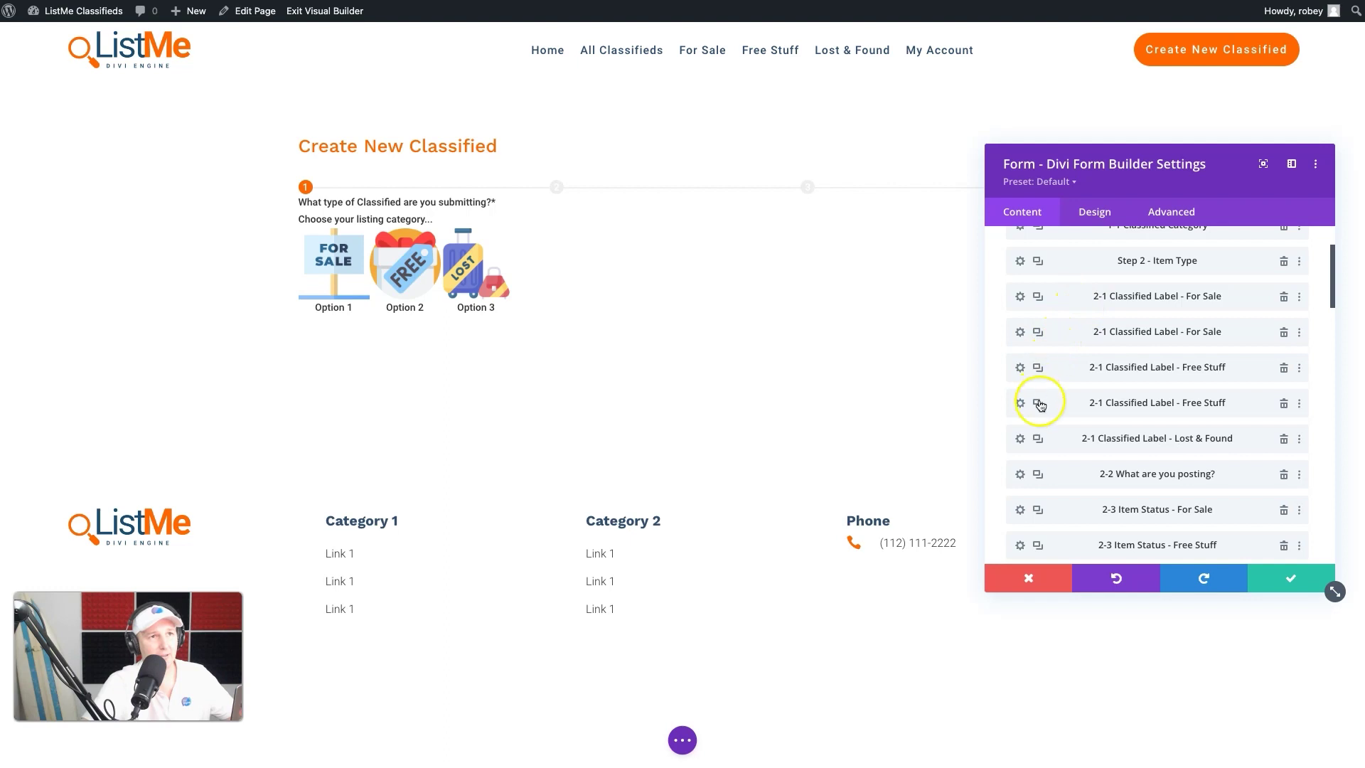
{"action": "left_click", "coordinate": [1039, 439]}
Move the three duplicated Classified Label fields directly below Step 3 - Item Information.
{"action": "scroll", "coordinate": [1082, 507], "scroll_direction": "down", "scroll_amount": 2}
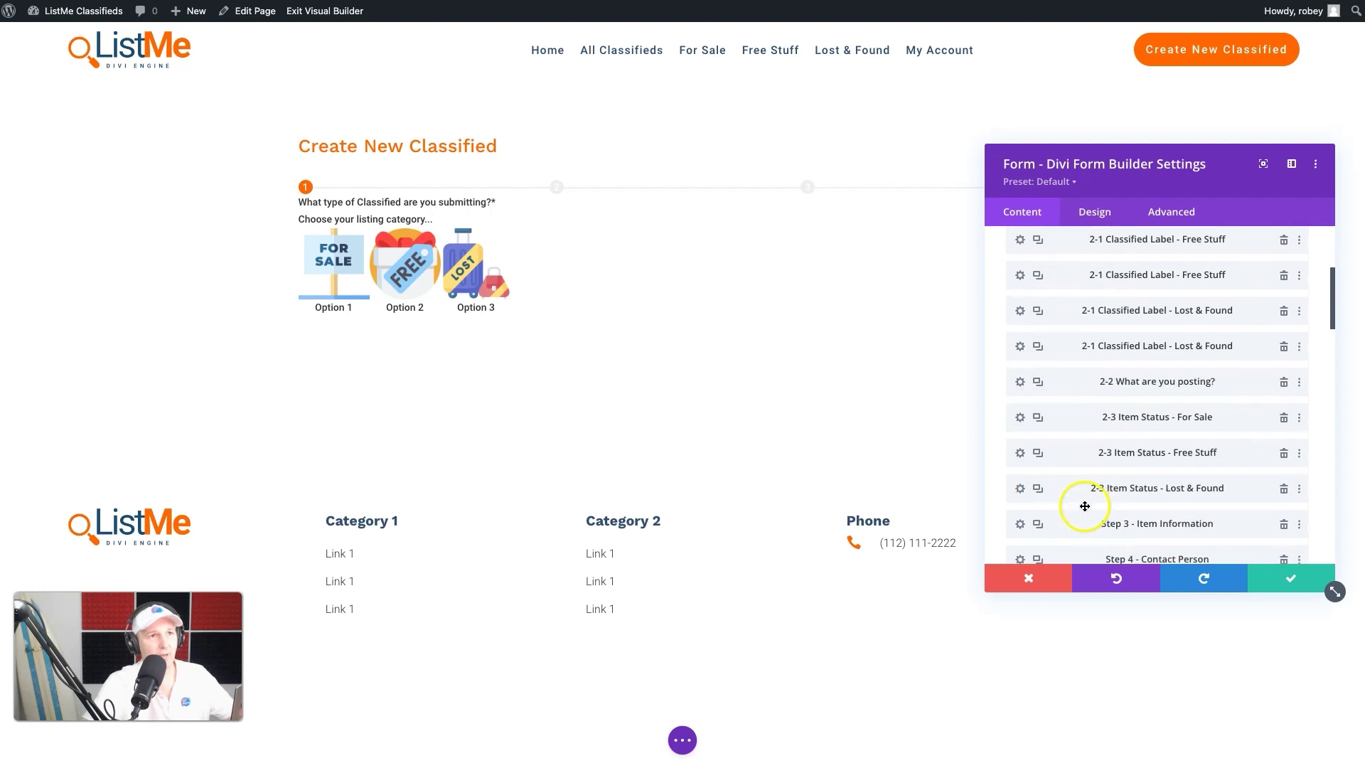
{"action": "left_click_drag", "start_coordinate": [1021, 346], "coordinate": [1016, 518]}
{"action": "left_click_drag", "start_coordinate": [1026, 273], "coordinate": [1017, 530]}
{"action": "left_click_drag", "start_coordinate": [1018, 248], "coordinate": [1014, 527]}
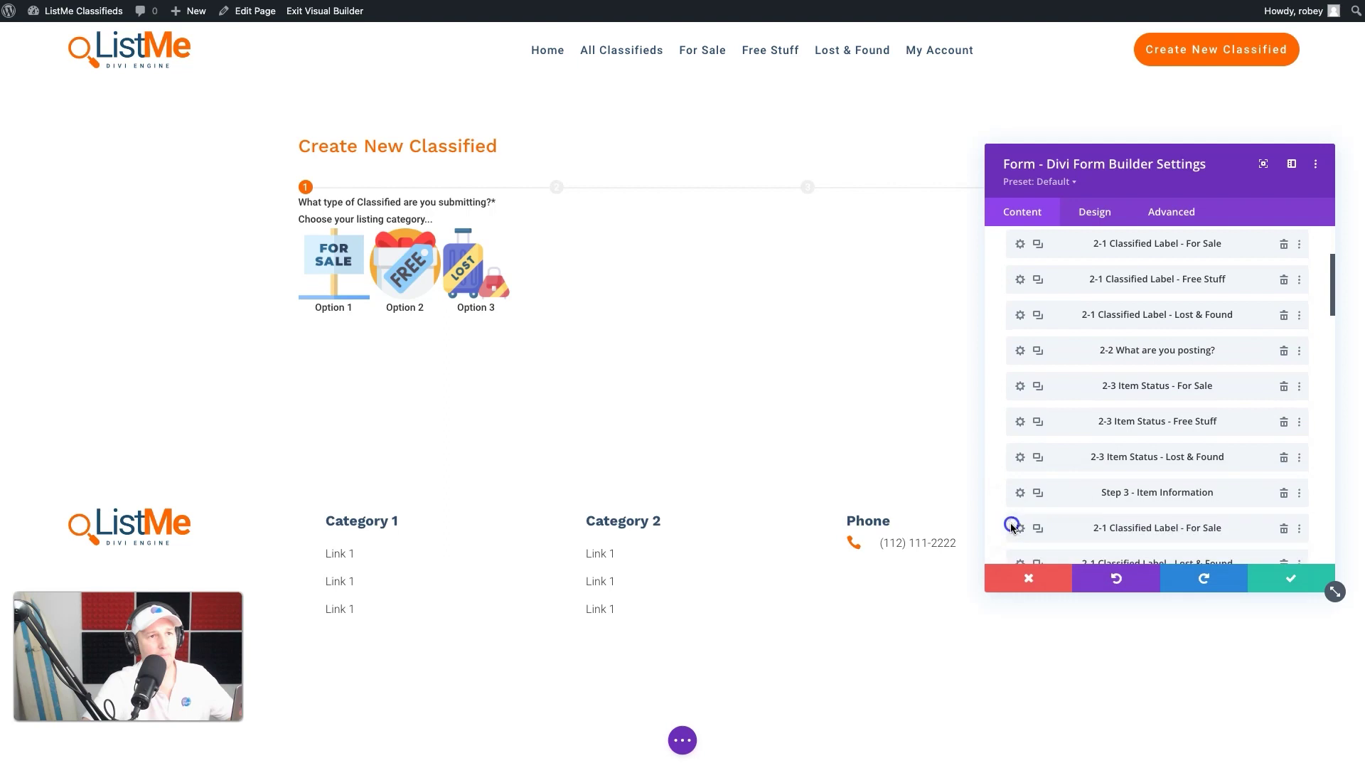
Rename the For Sale label copy under Step 3 to "3-1 Classified Label - For Sale" in both its field and admin titles.
{"action": "scroll", "coordinate": [1138, 444], "scroll_direction": "down", "scroll_amount": 2}
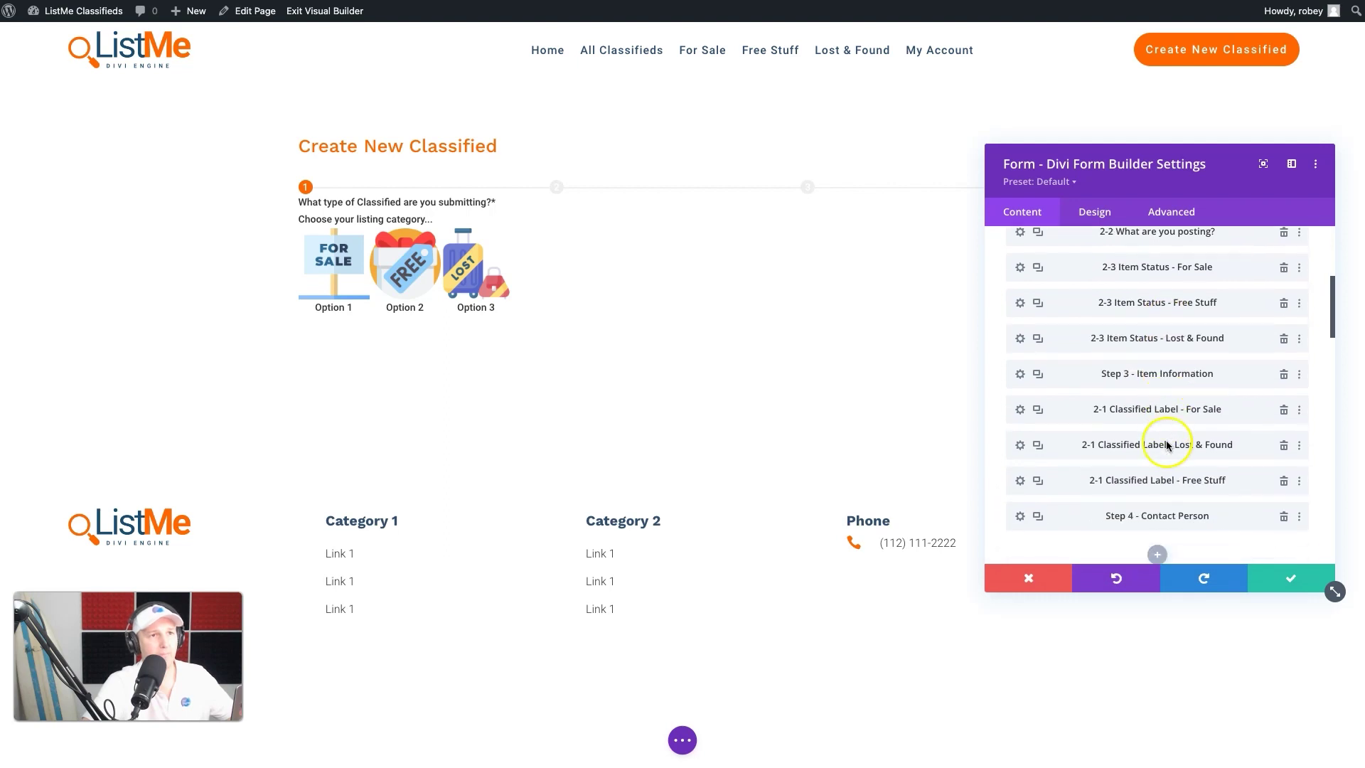
{"action": "left_click", "coordinate": [1022, 406]}
{"action": "left_click", "coordinate": [1027, 318]}
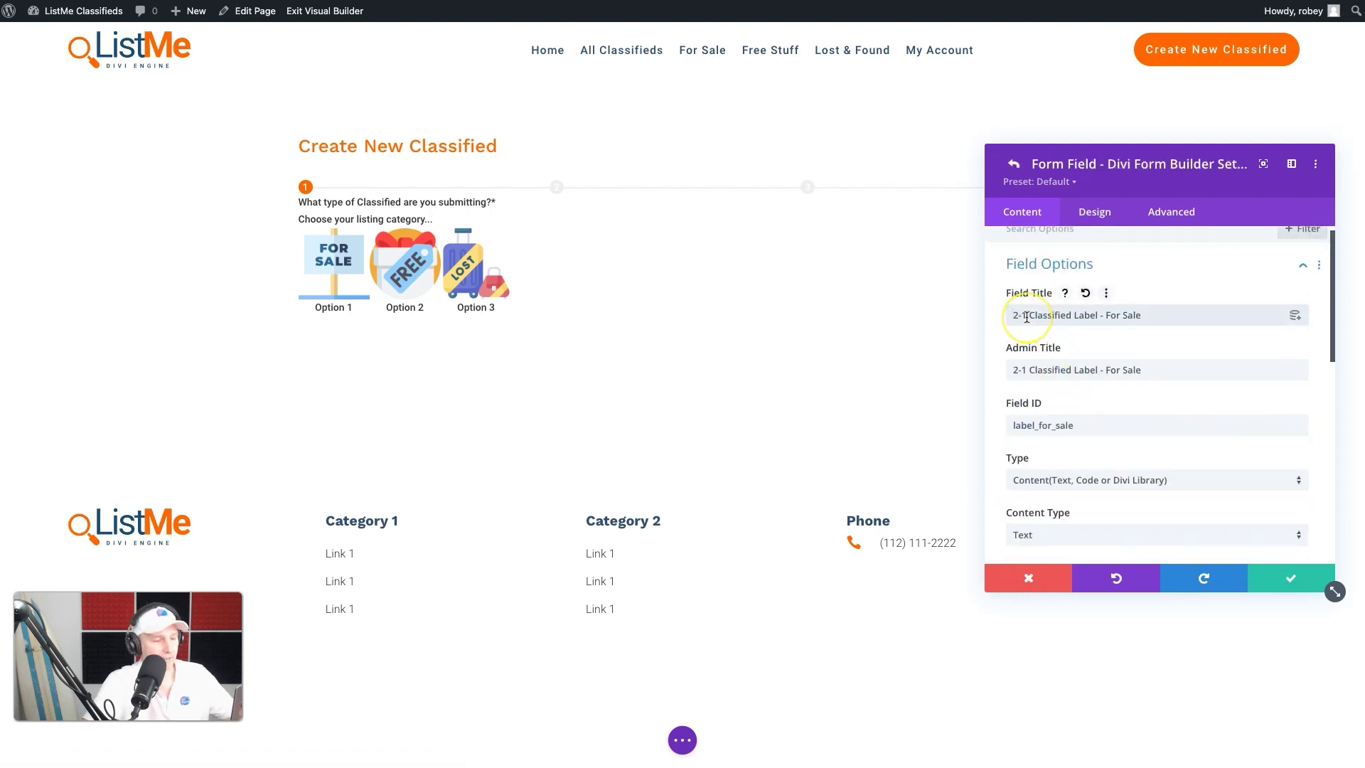
{"action": "key", "text": "BackSpace"}
{"action": "type", "text": "3"}
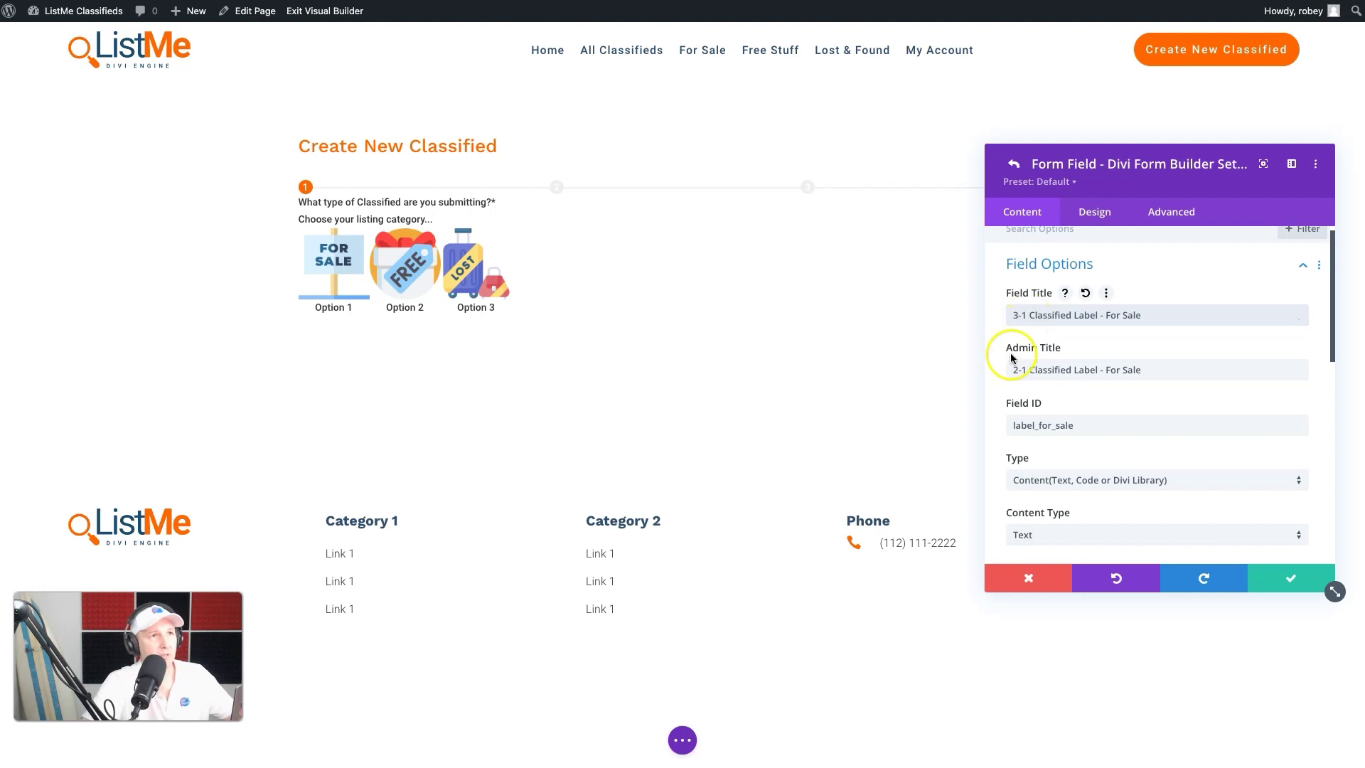
{"action": "key", "text": "Escape"}
Change the Lost & Found label copy's field and admin titles to "3-1 Classified Label - Lost & Found".
{"action": "left_click", "coordinate": [1017, 426]}
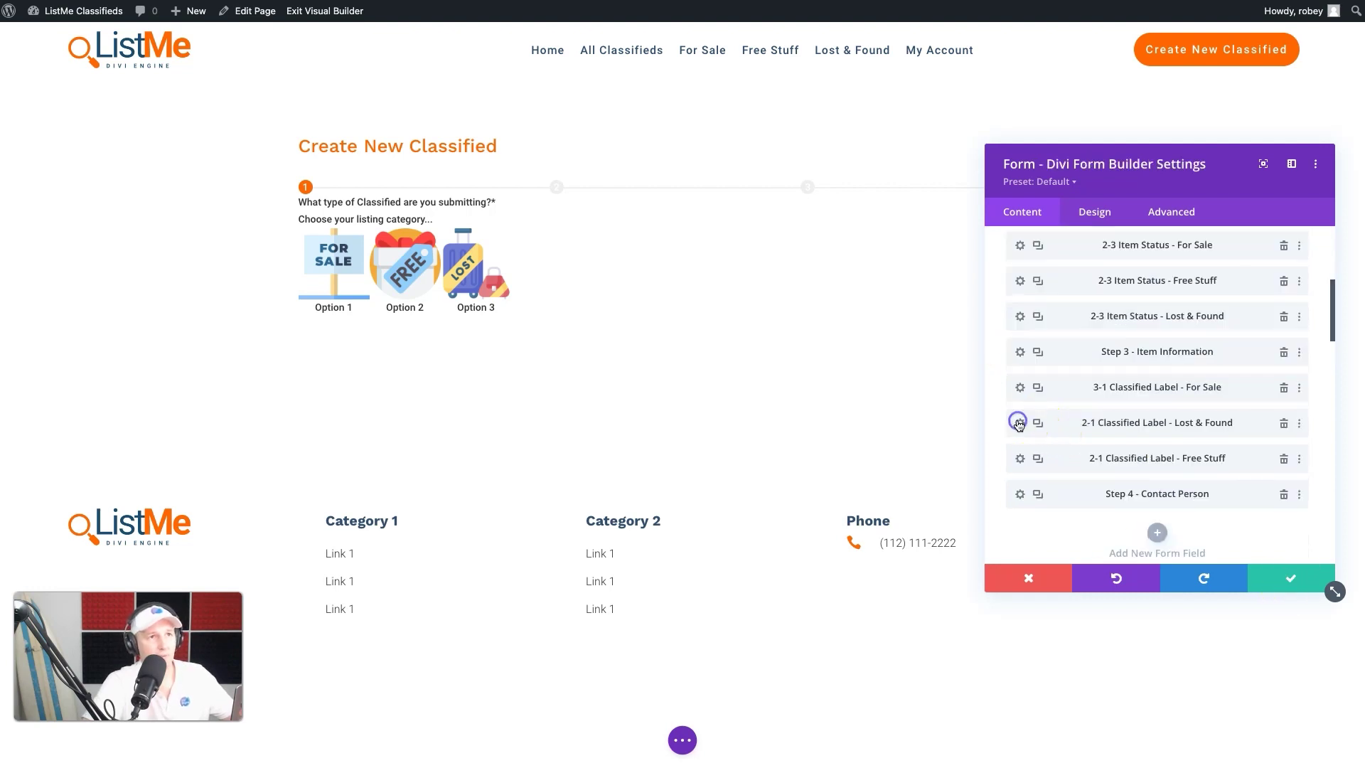
{"action": "left_click", "coordinate": [1018, 315]}
{"action": "key", "text": "BackSpace"}
{"action": "type", "text": "3"}
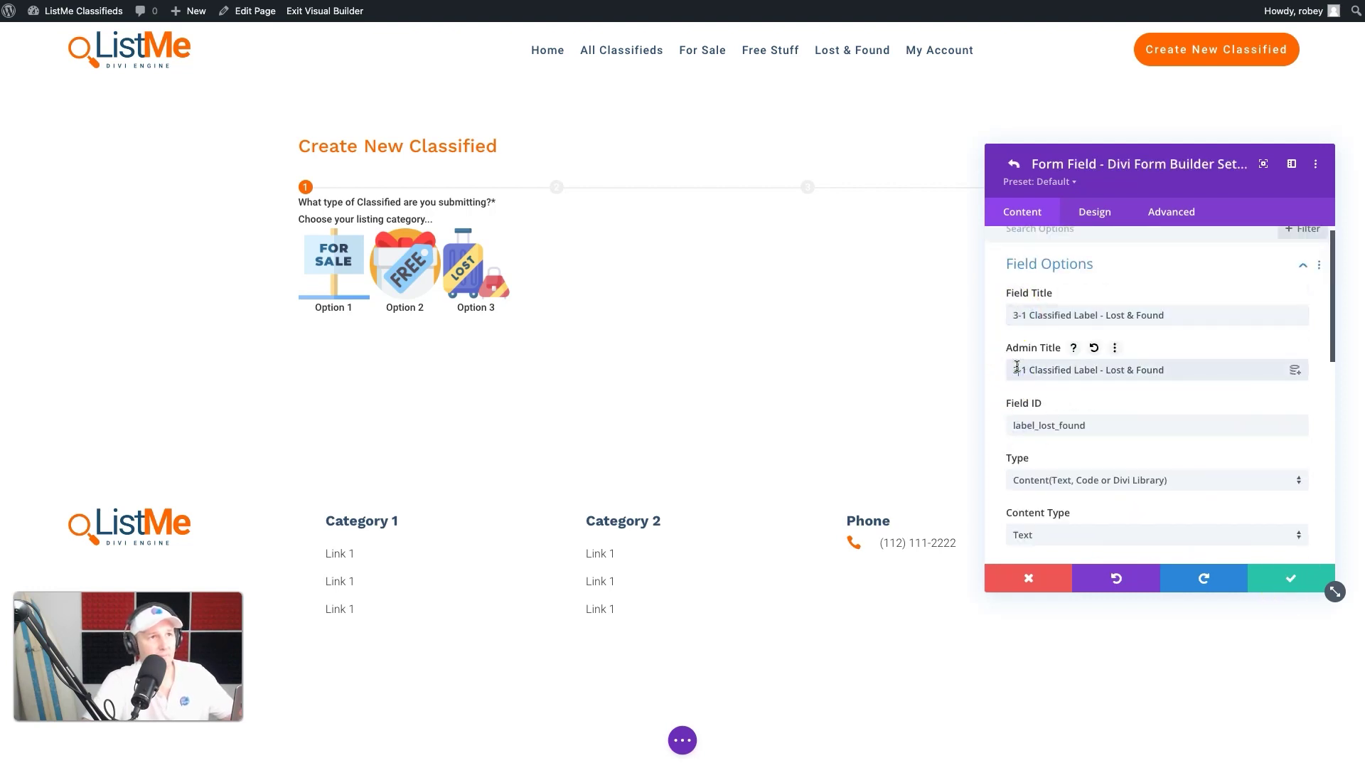
{"action": "key", "text": "Escape"}
Change the Free Stuff label copy's field and admin titles to "3-1 Classified Label - Free Stuff".
{"action": "left_click", "coordinate": [1020, 442]}
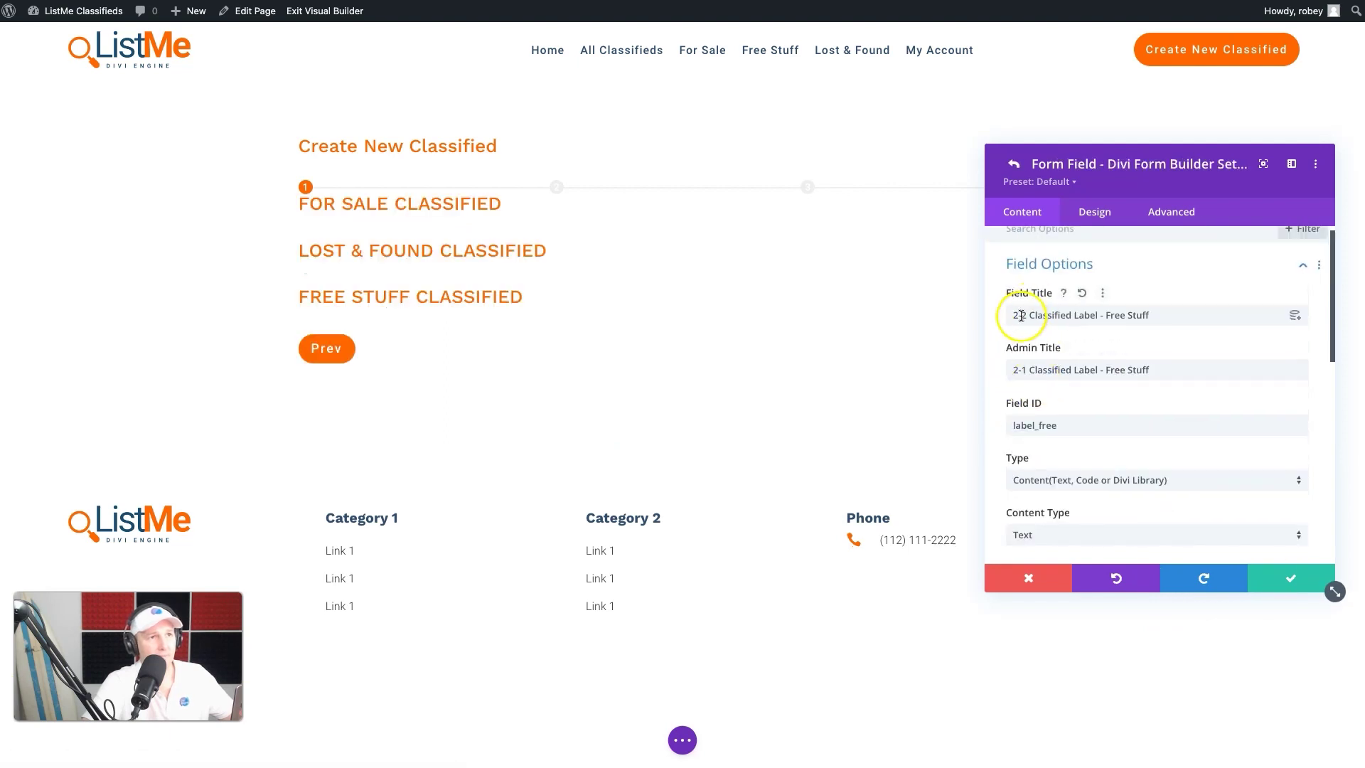
{"action": "left_click", "coordinate": [1019, 315]}
{"action": "key", "text": "BackSpace"}
{"action": "type", "text": "3"}
{"action": "left_click", "coordinate": [1019, 370]}
{"action": "key", "text": "BackSpace"}
{"action": "key", "text": "Escape"}
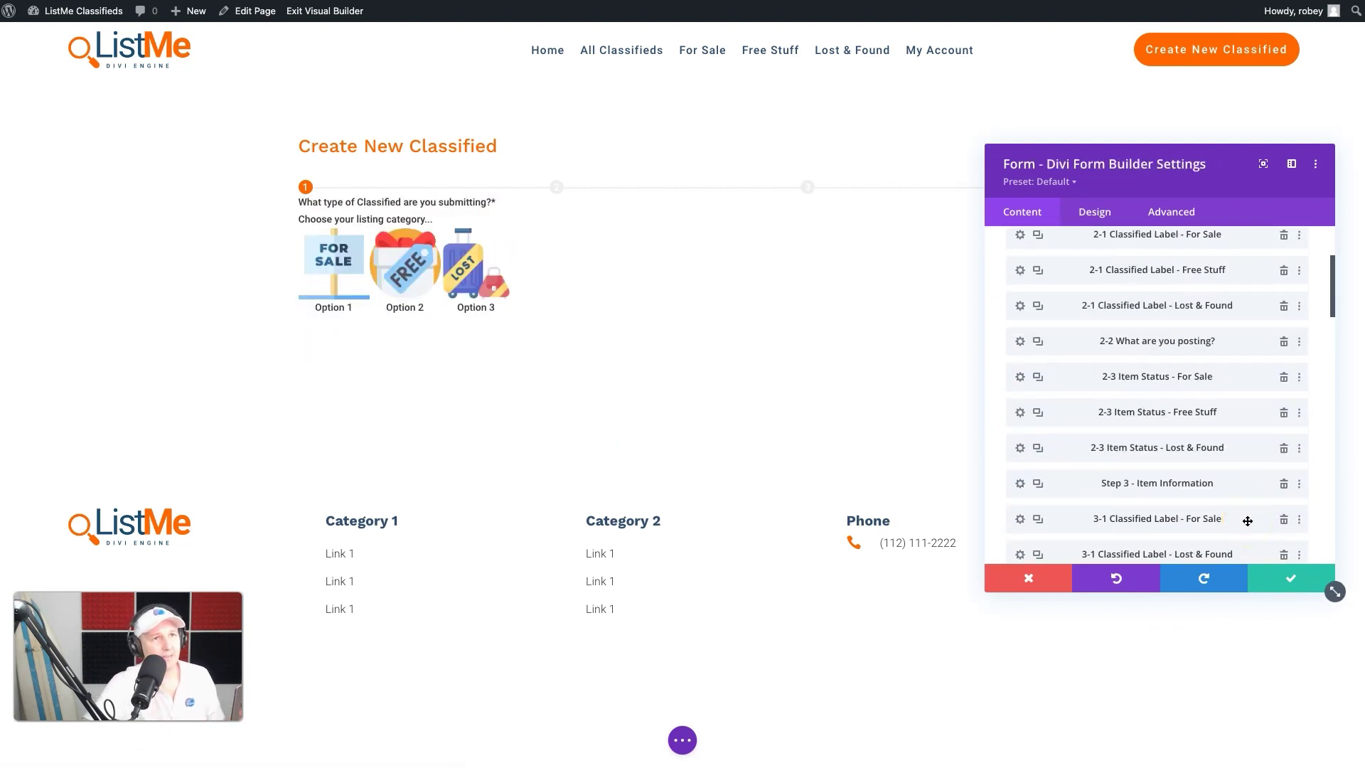
Add a new form field with the field title "Classified Title" and the admin title "3-2 Classified Title".
{"action": "scroll", "coordinate": [1248, 521], "scroll_direction": "down", "scroll_amount": 4}
{"action": "left_click", "coordinate": [1209, 466]}
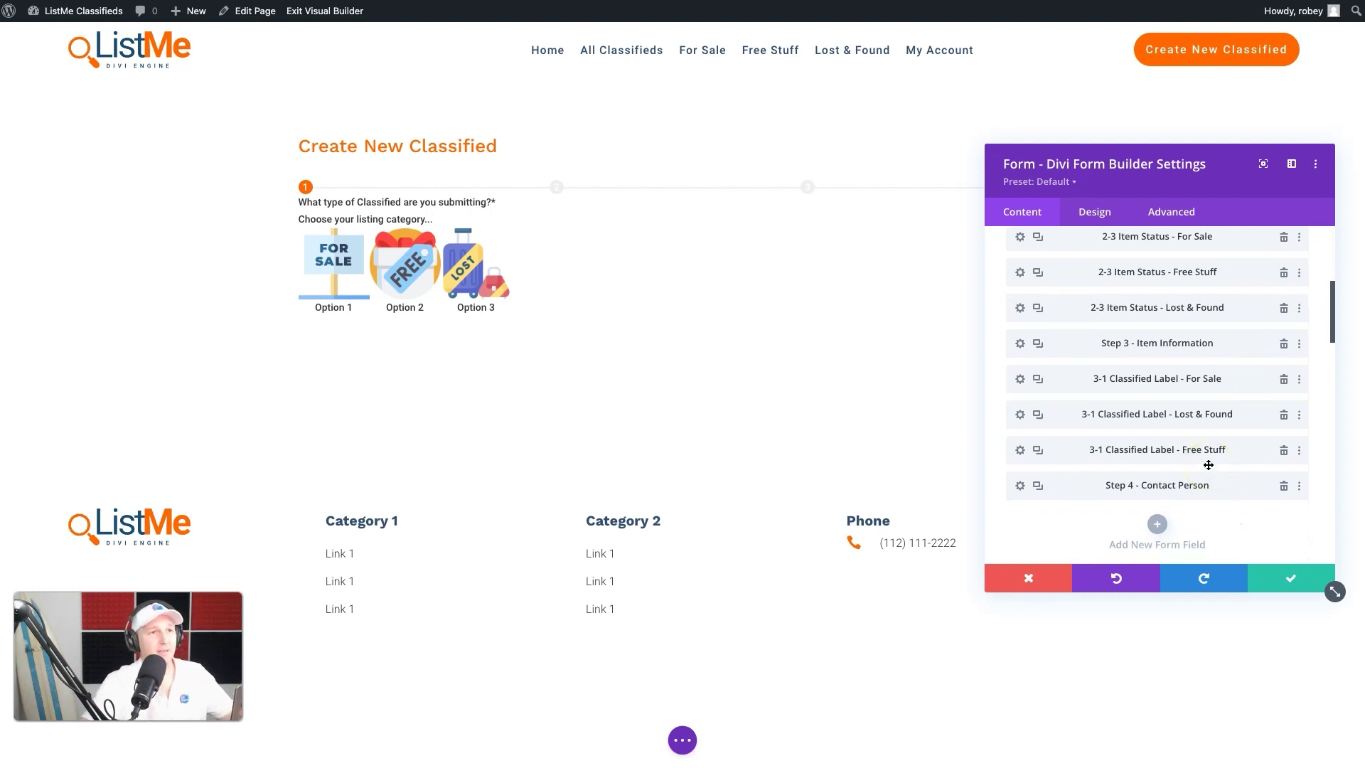
{"action": "left_click", "coordinate": [1154, 528]}
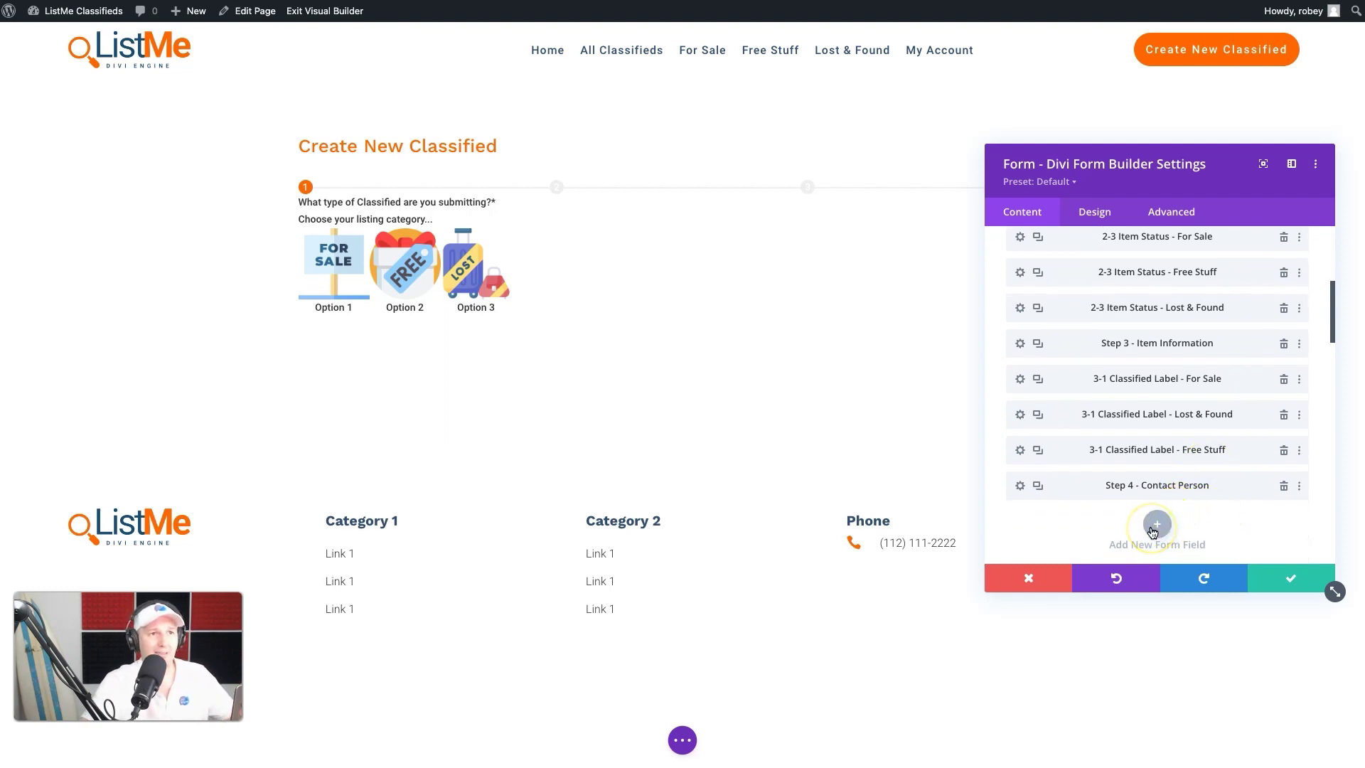
{"action": "left_click", "coordinate": [1155, 526]}
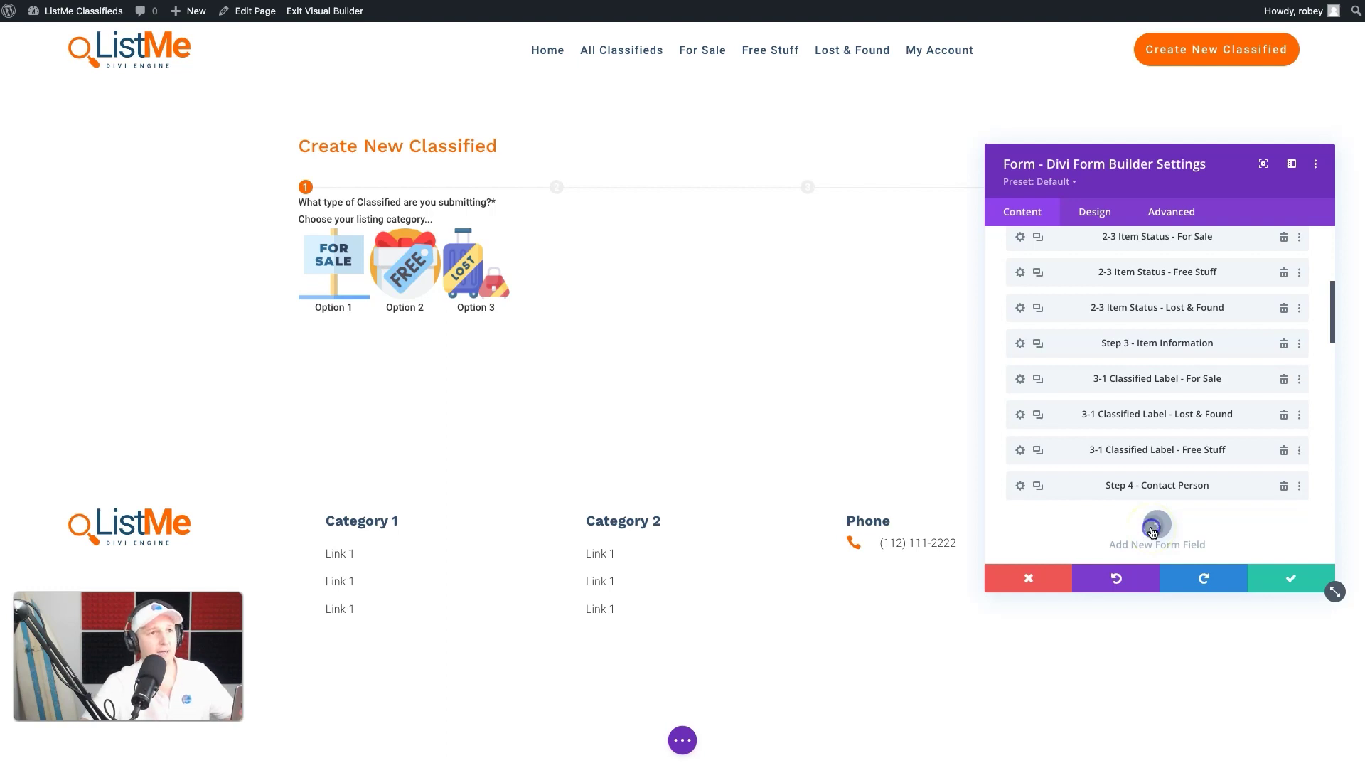
{"action": "left_click", "coordinate": [1059, 325]}
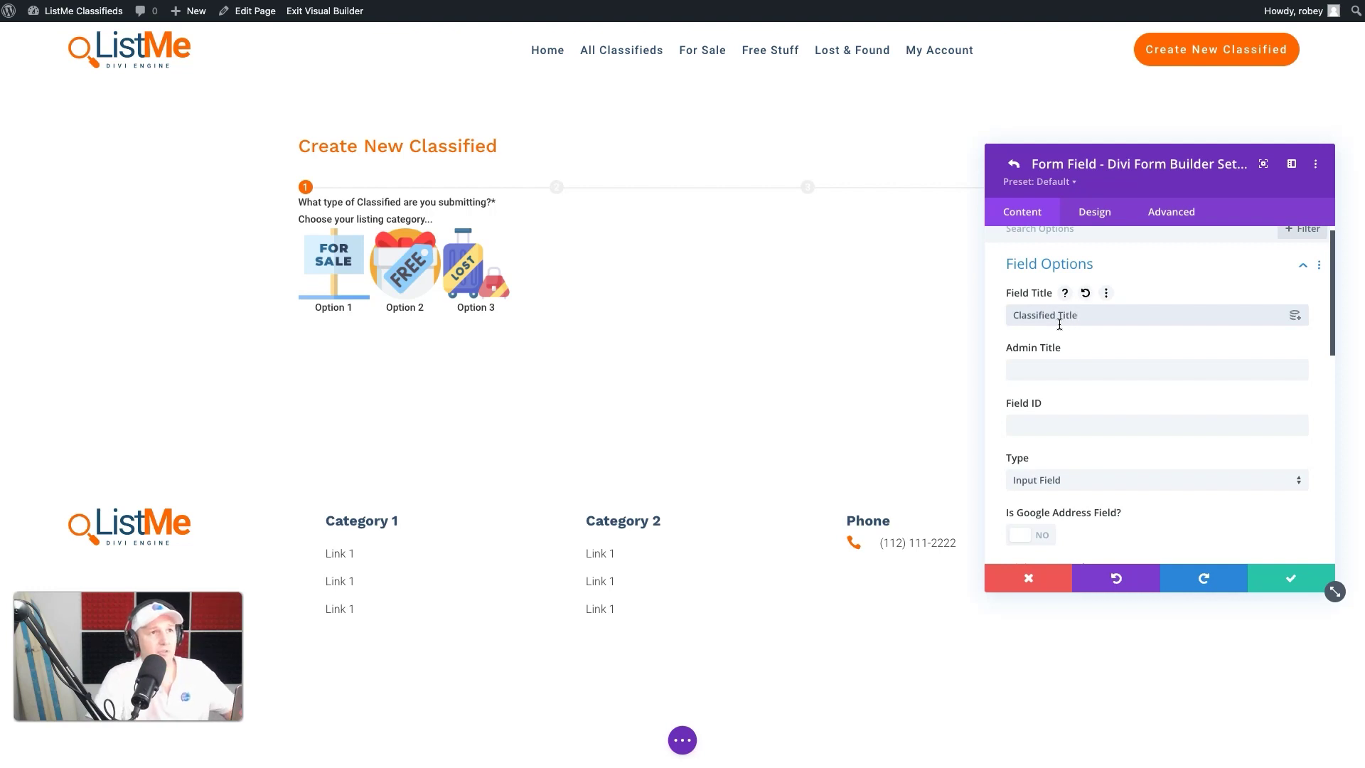
{"action": "left_click", "coordinate": [1039, 365]}
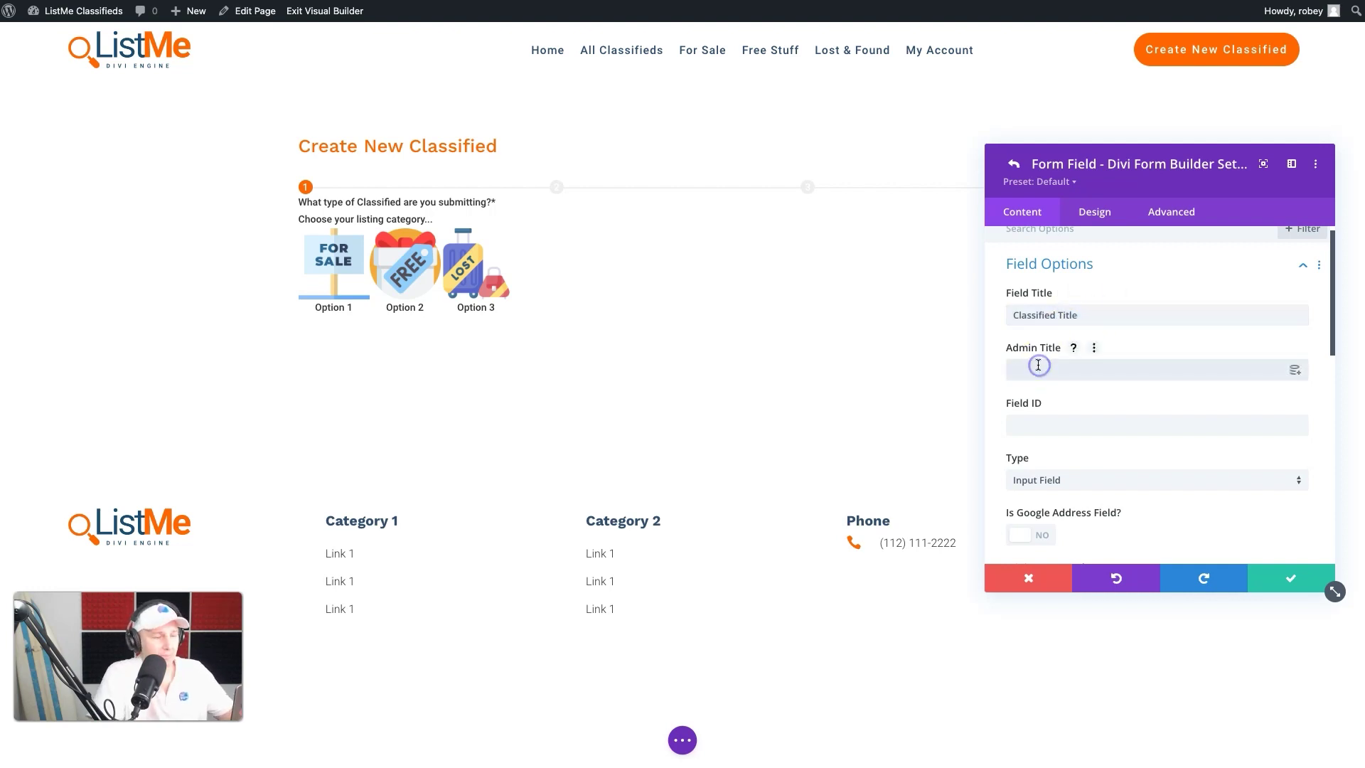
{"action": "type", "text": "3-2"}
{"action": "type", "text": "Classified Title"}
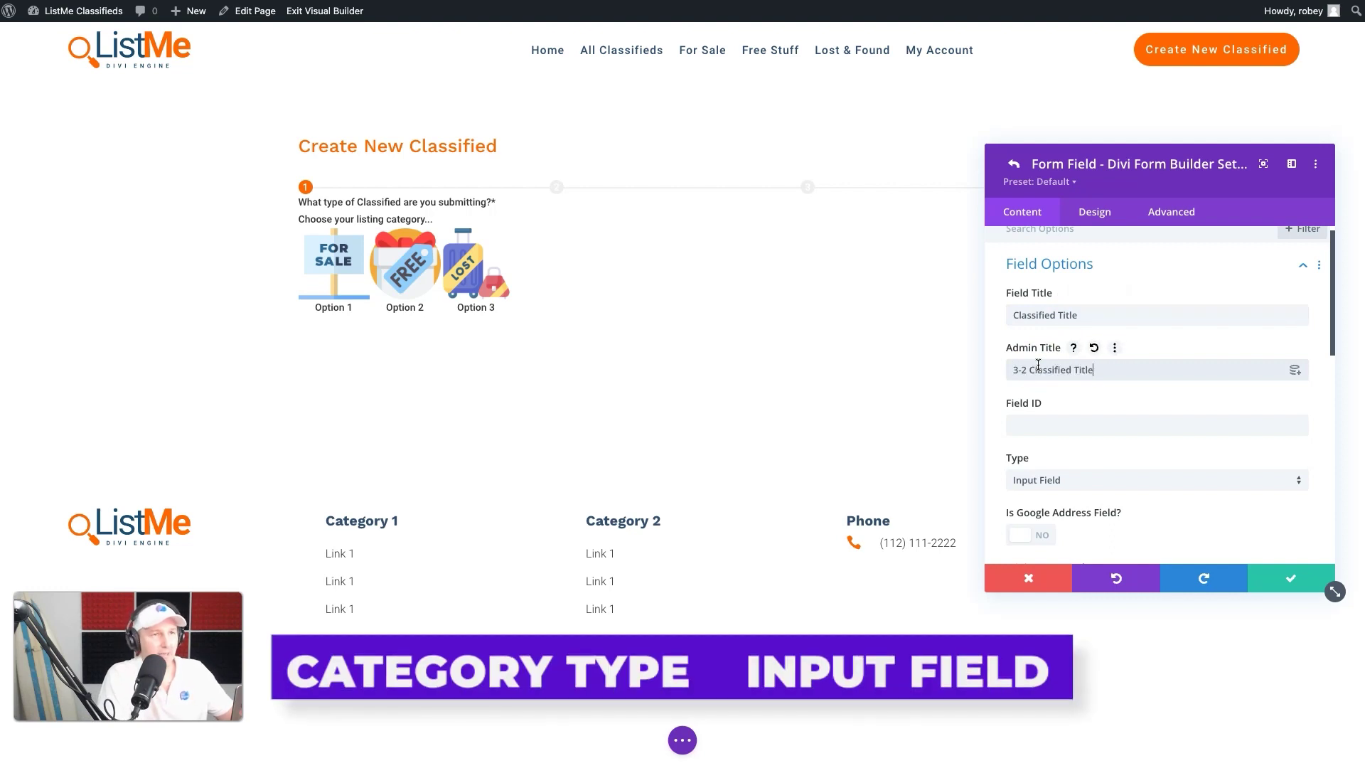
Set the title field's ID to classified_title and make it a required field.
{"action": "left_click", "coordinate": [1153, 361]}
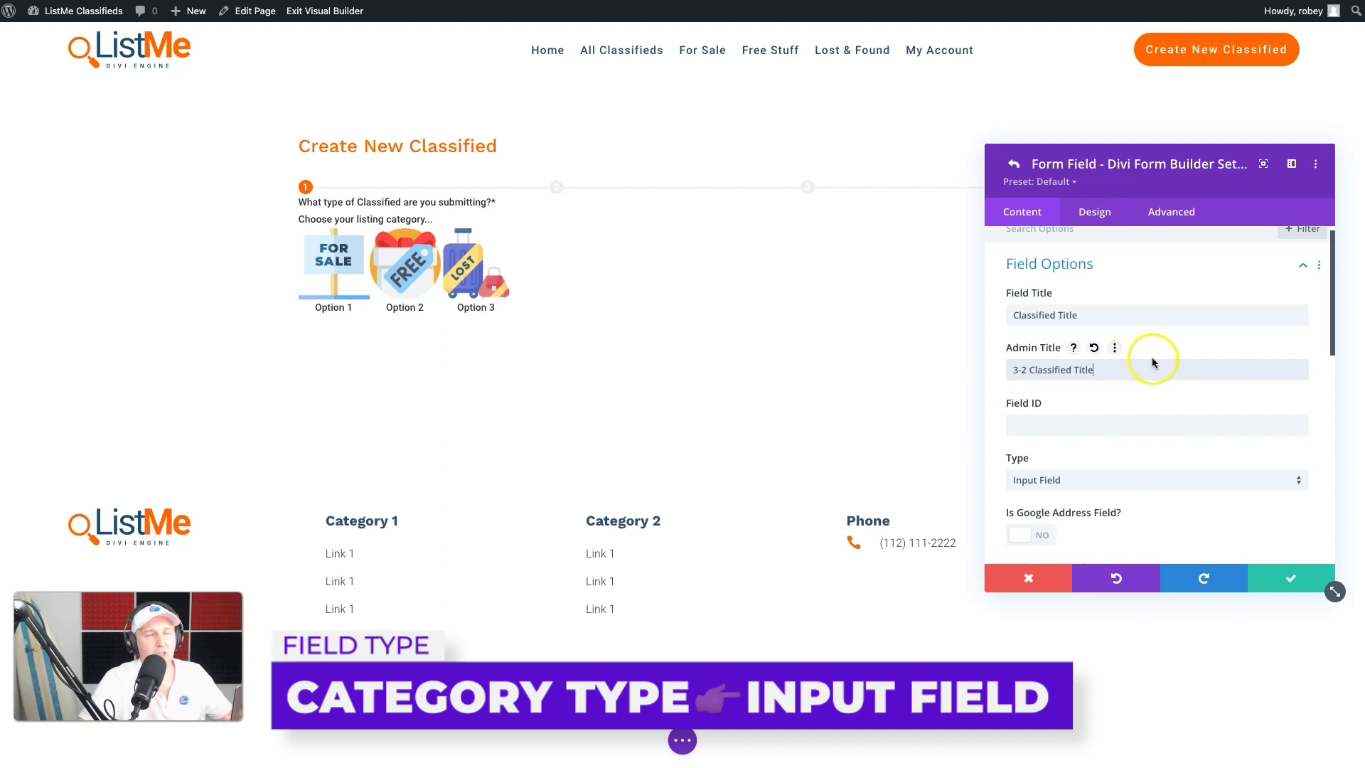
{"action": "left_click", "coordinate": [1083, 427]}
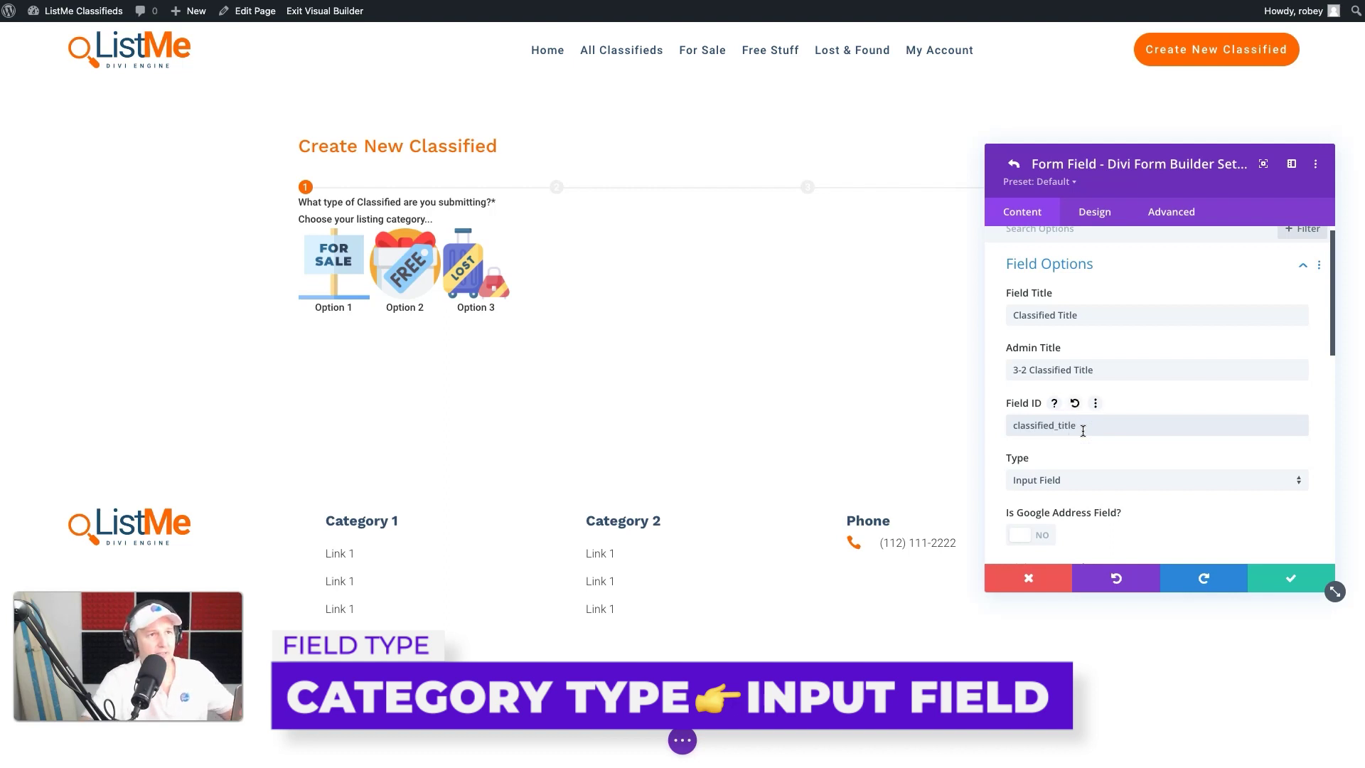
{"action": "scroll", "coordinate": [1145, 490], "scroll_direction": "down", "scroll_amount": 2}
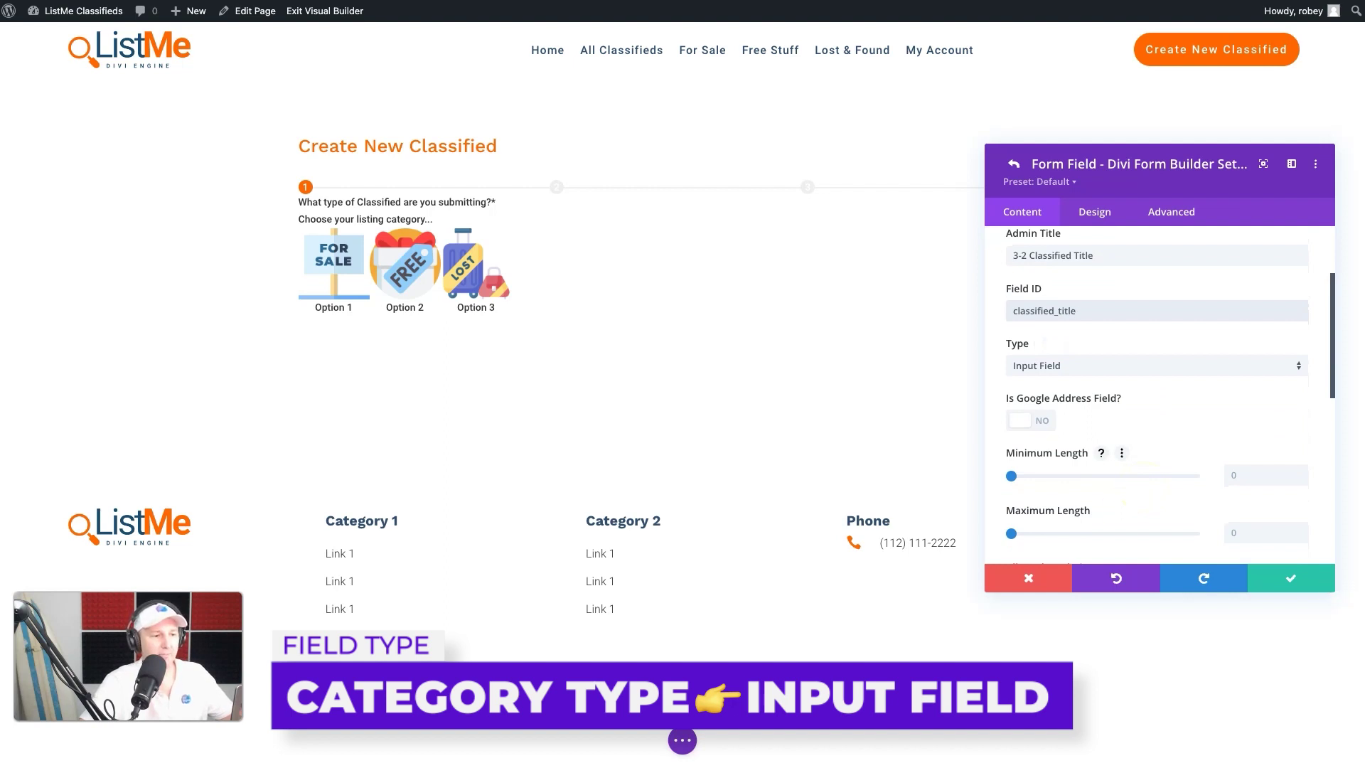
{"action": "scroll", "coordinate": [1162, 439], "scroll_direction": "down", "scroll_amount": 4}
{"action": "left_click", "coordinate": [1036, 423]}
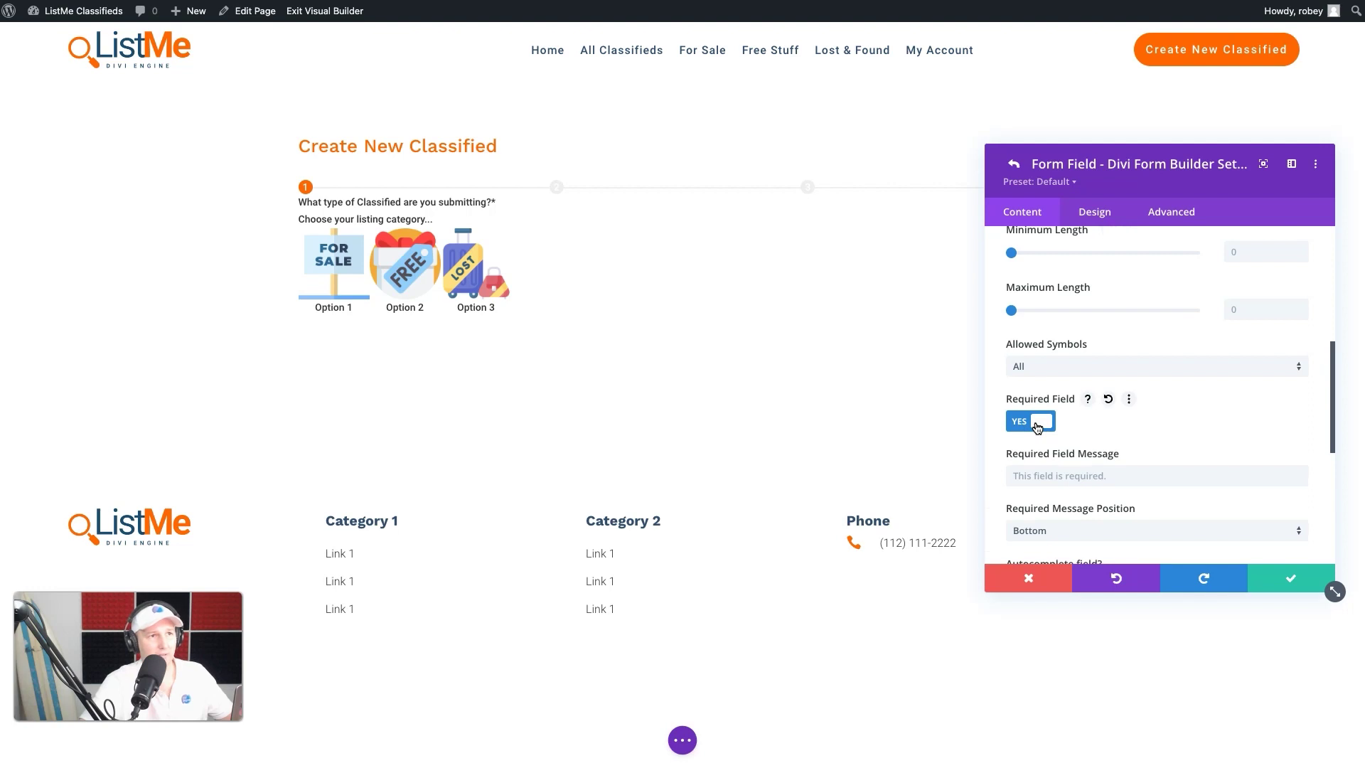
Set the title field's placeholder text to "Add a short title for your Classified post...".
{"action": "scroll", "coordinate": [1106, 456], "scroll_direction": "down", "scroll_amount": 4}
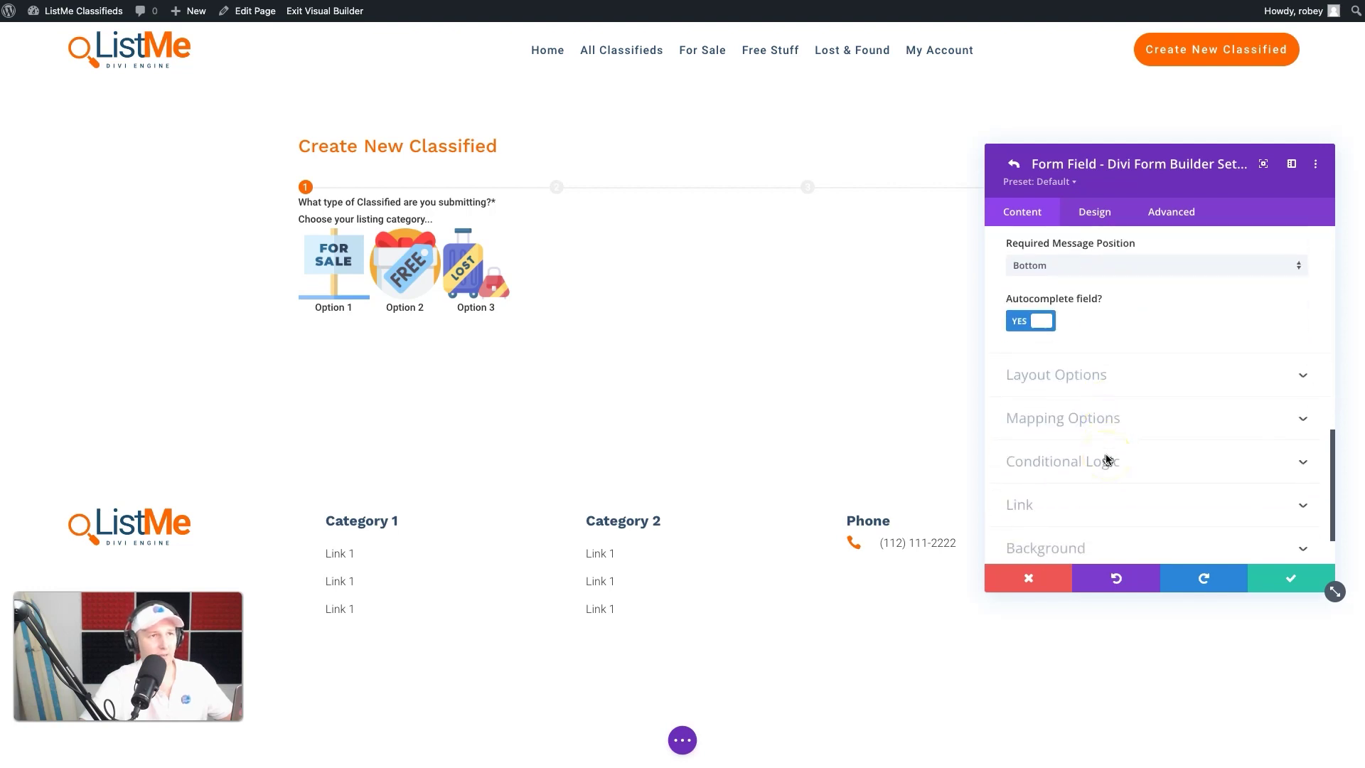
{"action": "left_click", "coordinate": [1106, 376]}
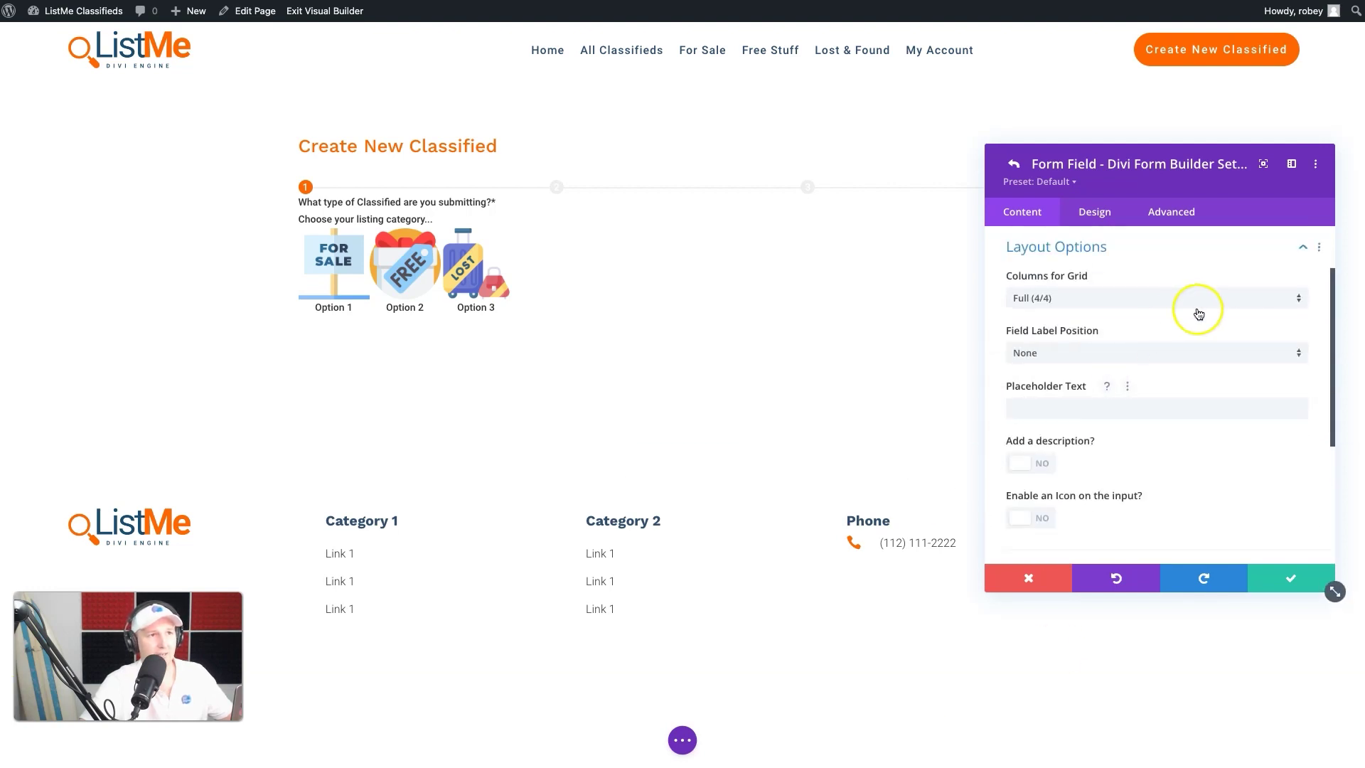
{"action": "left_click", "coordinate": [1086, 409]}
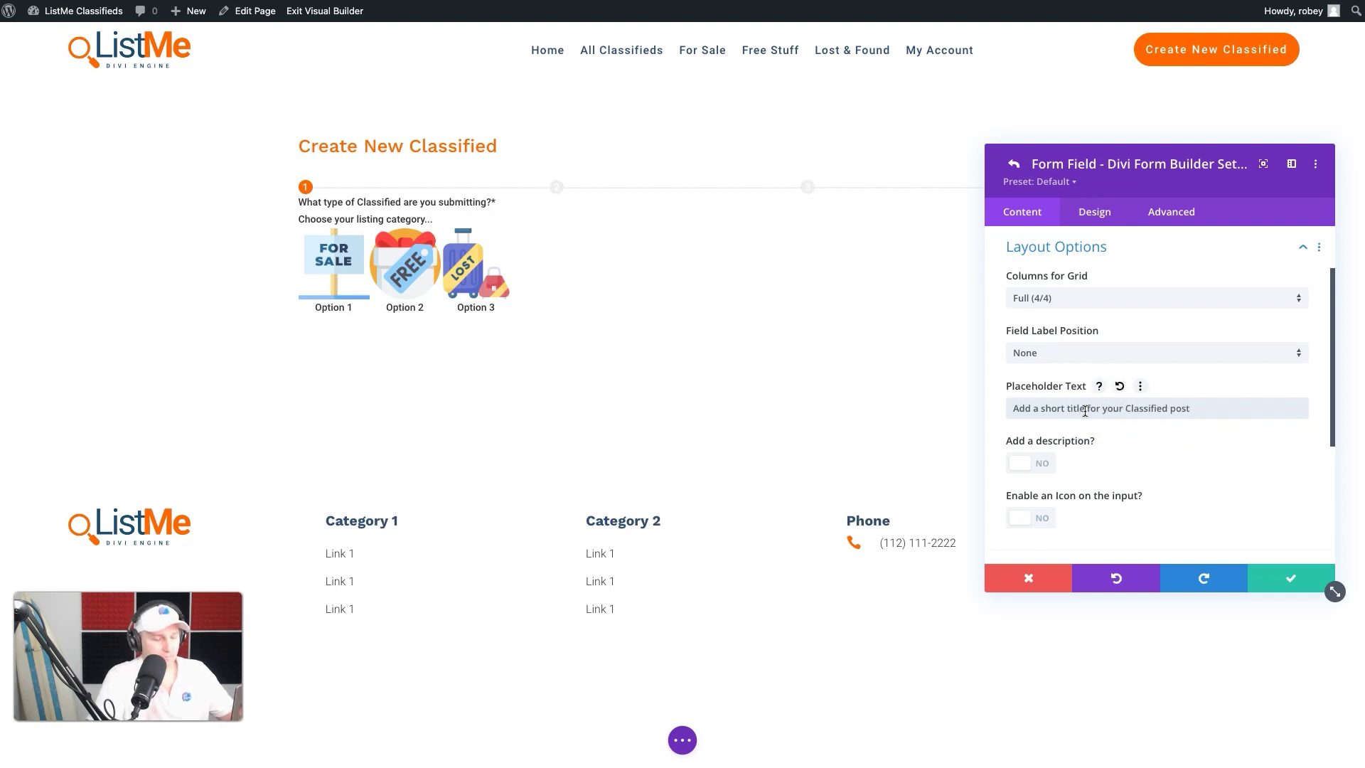
Enable a description for the title field and set its text to "Add a Title", using the reference form as a guide.
{"action": "left_click", "coordinate": [1047, 466]}
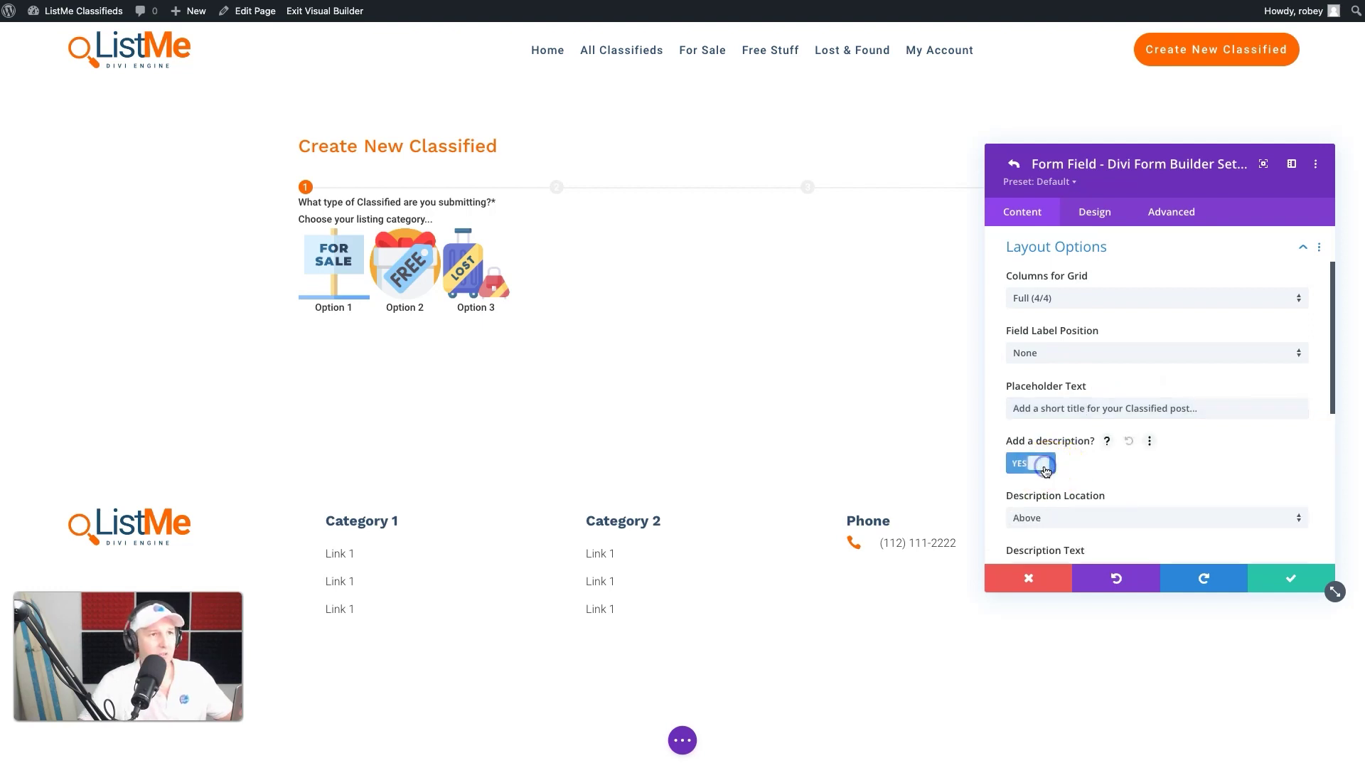
{"action": "left_click", "coordinate": [1203, 375]}
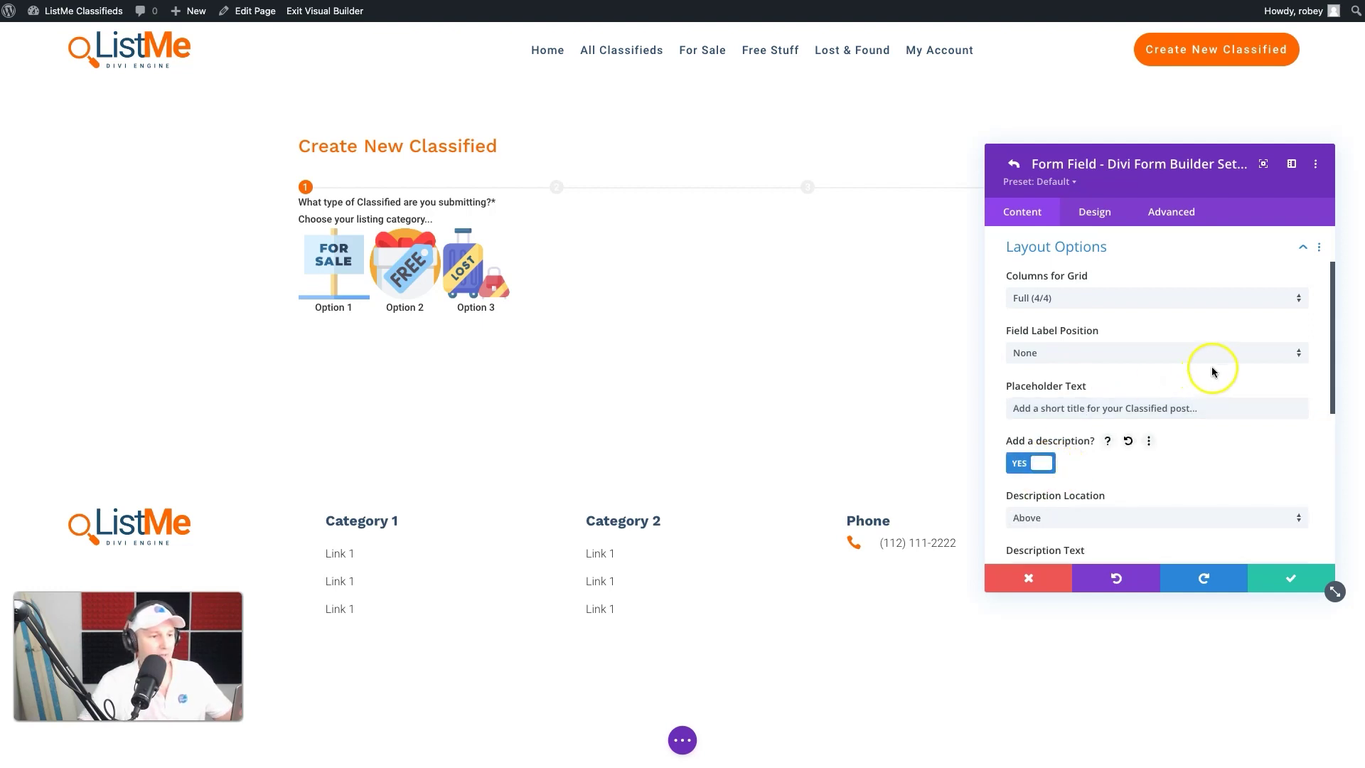
{"action": "scroll", "coordinate": [1121, 532], "scroll_direction": "down", "scroll_amount": 2}
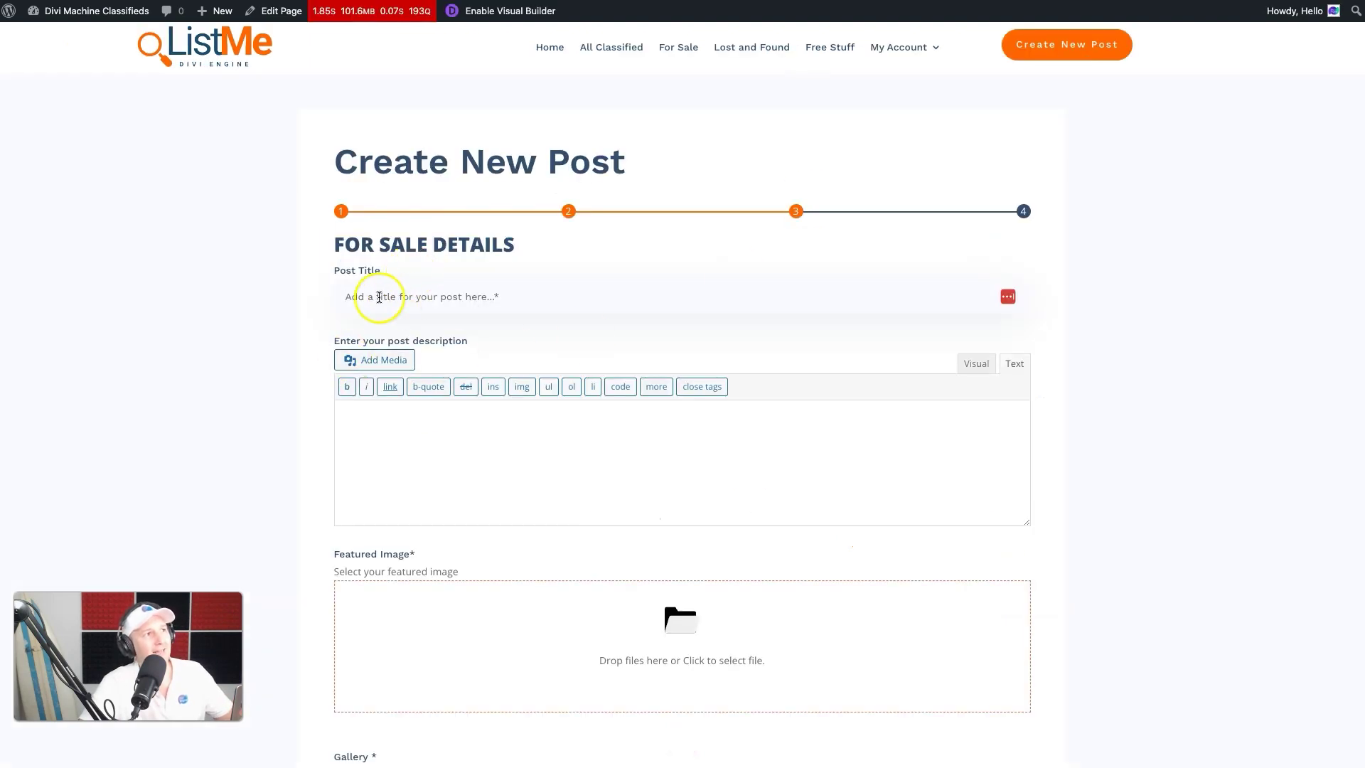
{"action": "left_click", "coordinate": [596, 283]}
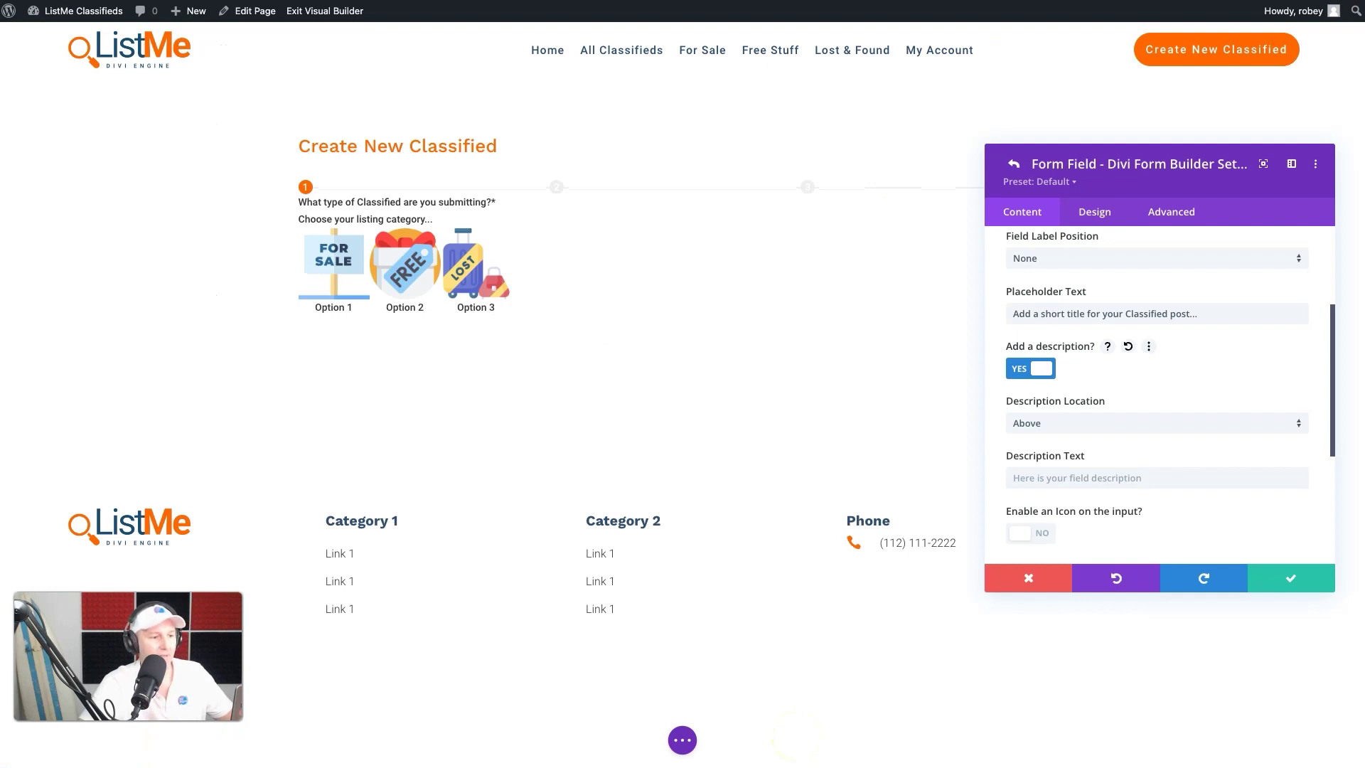
{"action": "scroll", "coordinate": [1157, 438], "scroll_direction": "down", "scroll_amount": 3}
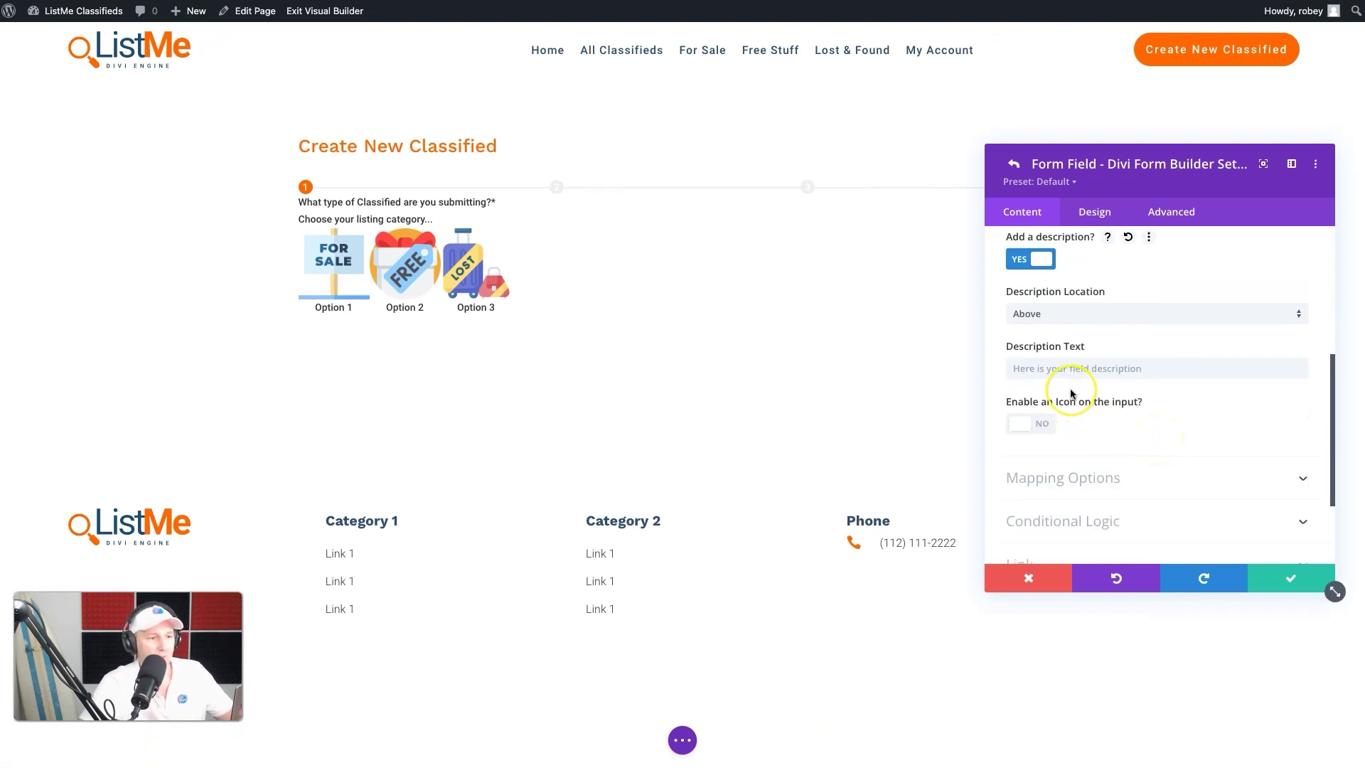
{"action": "left_click", "coordinate": [1197, 373]}
{"action": "type", "text": "Add a Title"}
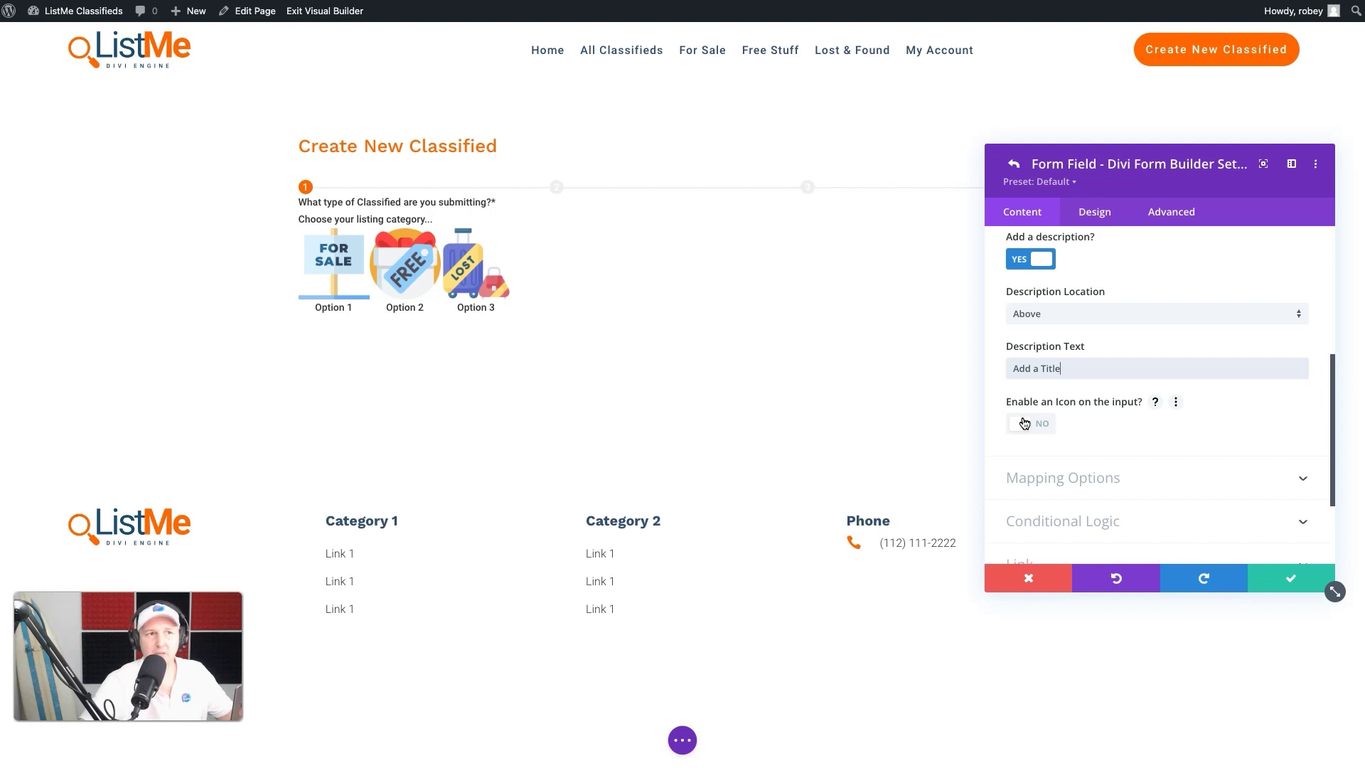
Map the Classified Title field to the Post Title default field, keeping the Post Default Field mapping type, and save the field.
{"action": "scroll", "coordinate": [1120, 435], "scroll_direction": "down", "scroll_amount": 3}
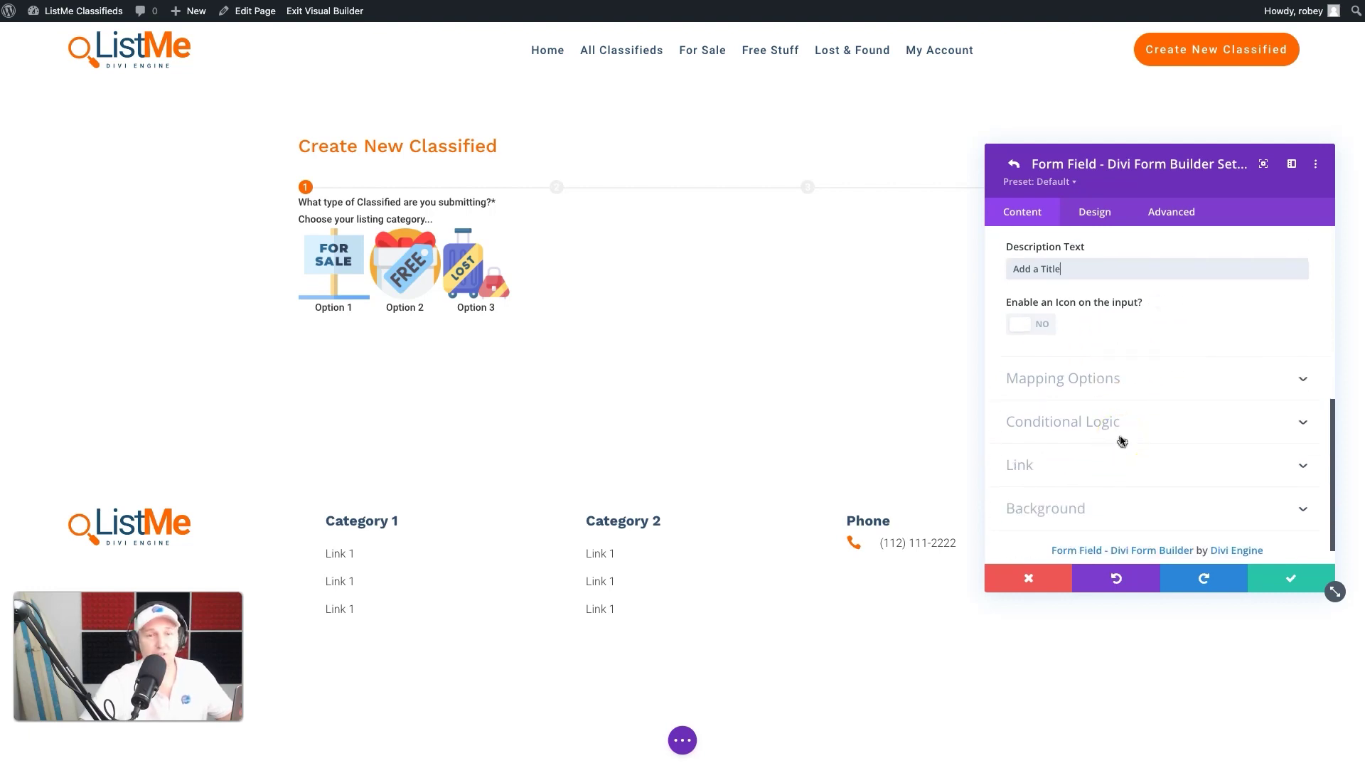
{"action": "left_click", "coordinate": [1132, 388]}
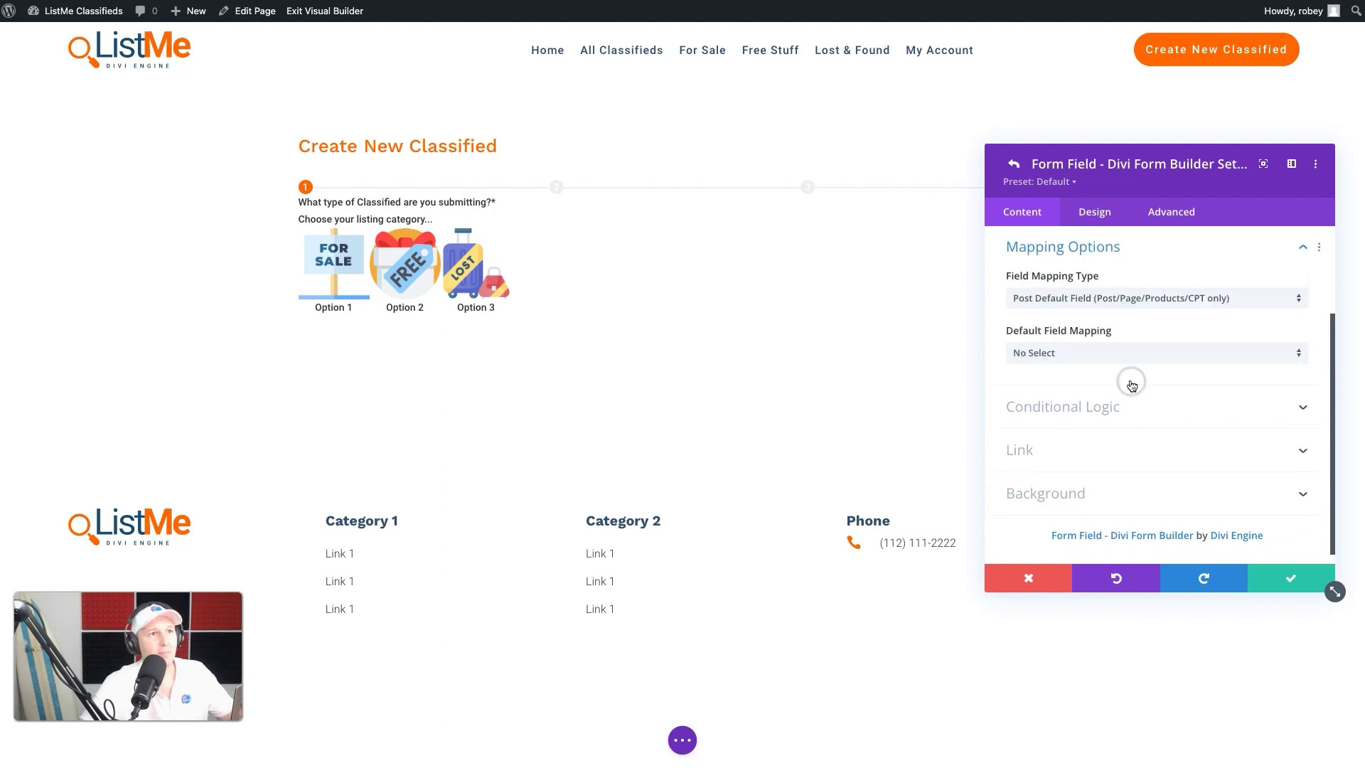
{"action": "left_click", "coordinate": [1137, 300]}
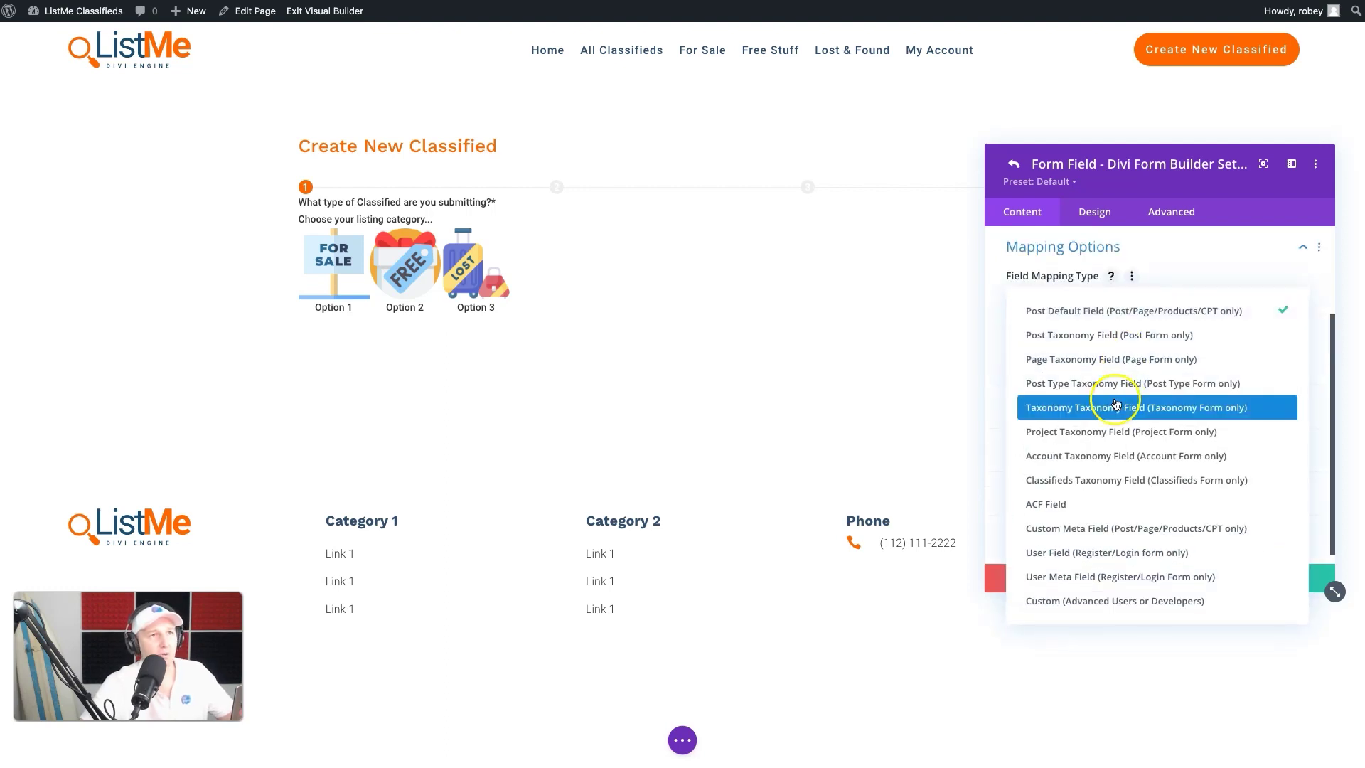
{"action": "left_click", "coordinate": [1238, 312]}
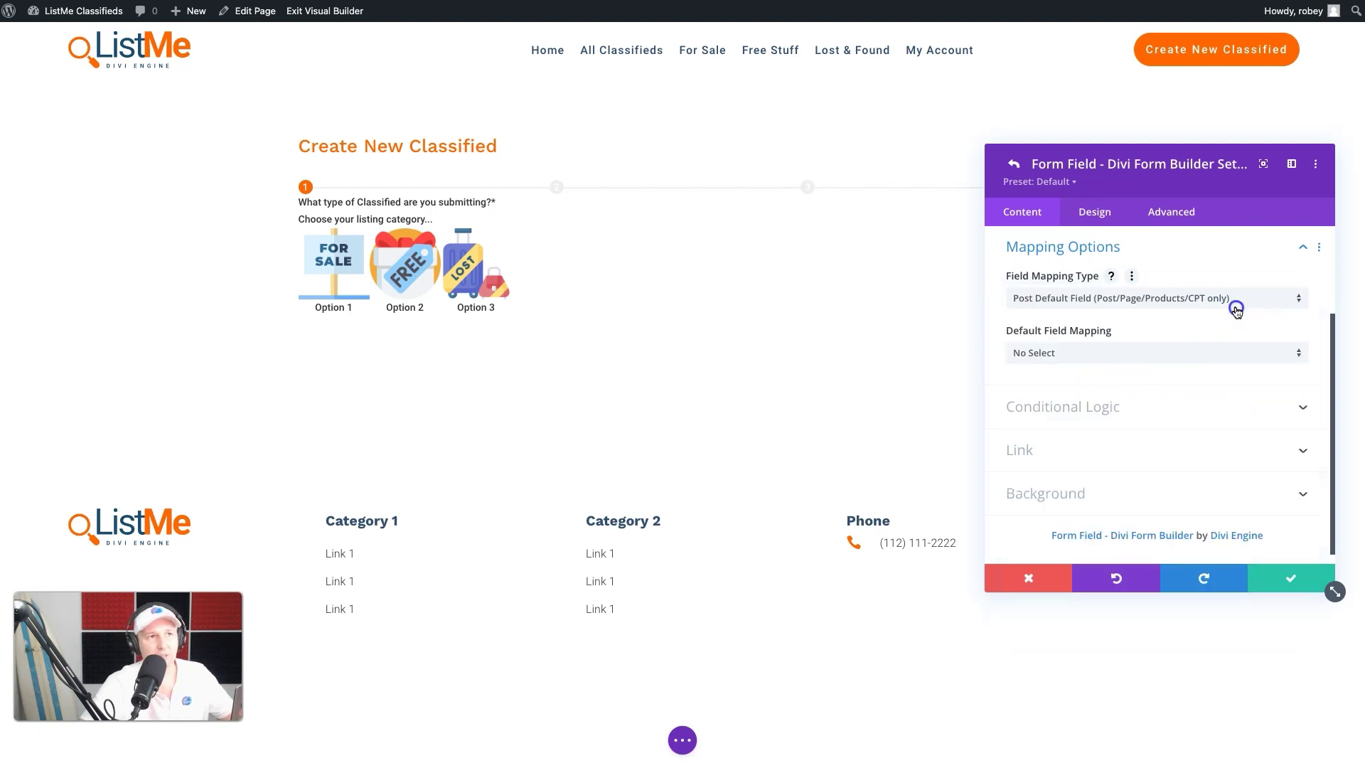
{"action": "left_click", "coordinate": [1130, 353]}
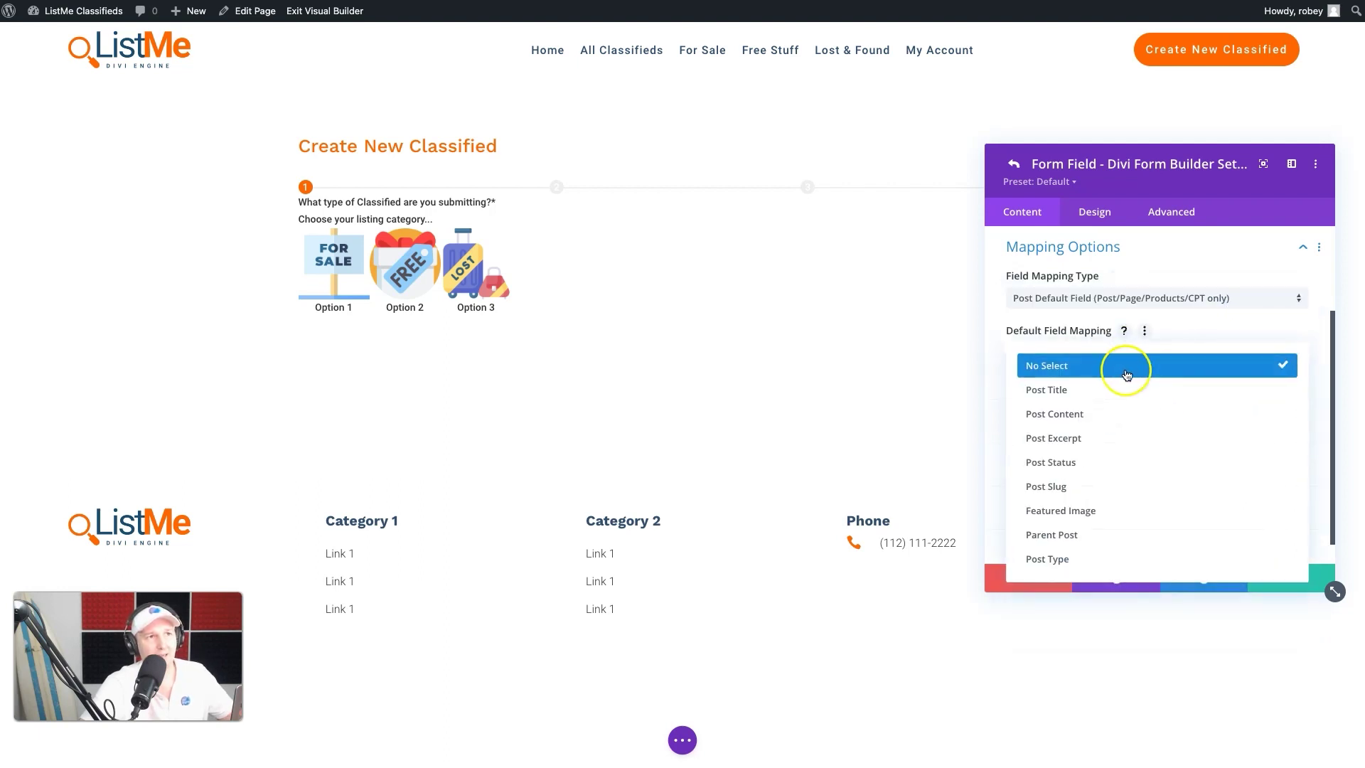
{"action": "left_click", "coordinate": [1124, 389]}
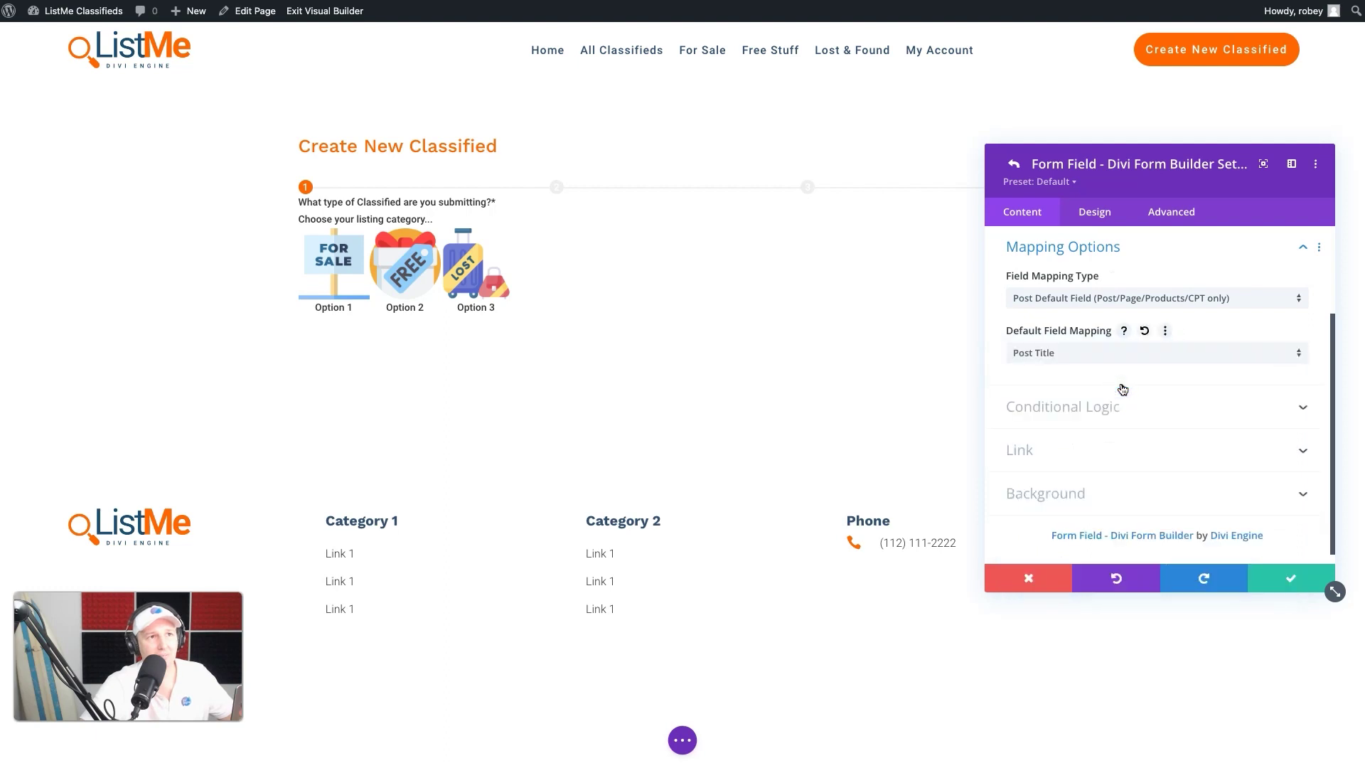
{"action": "left_click", "coordinate": [1291, 580]}
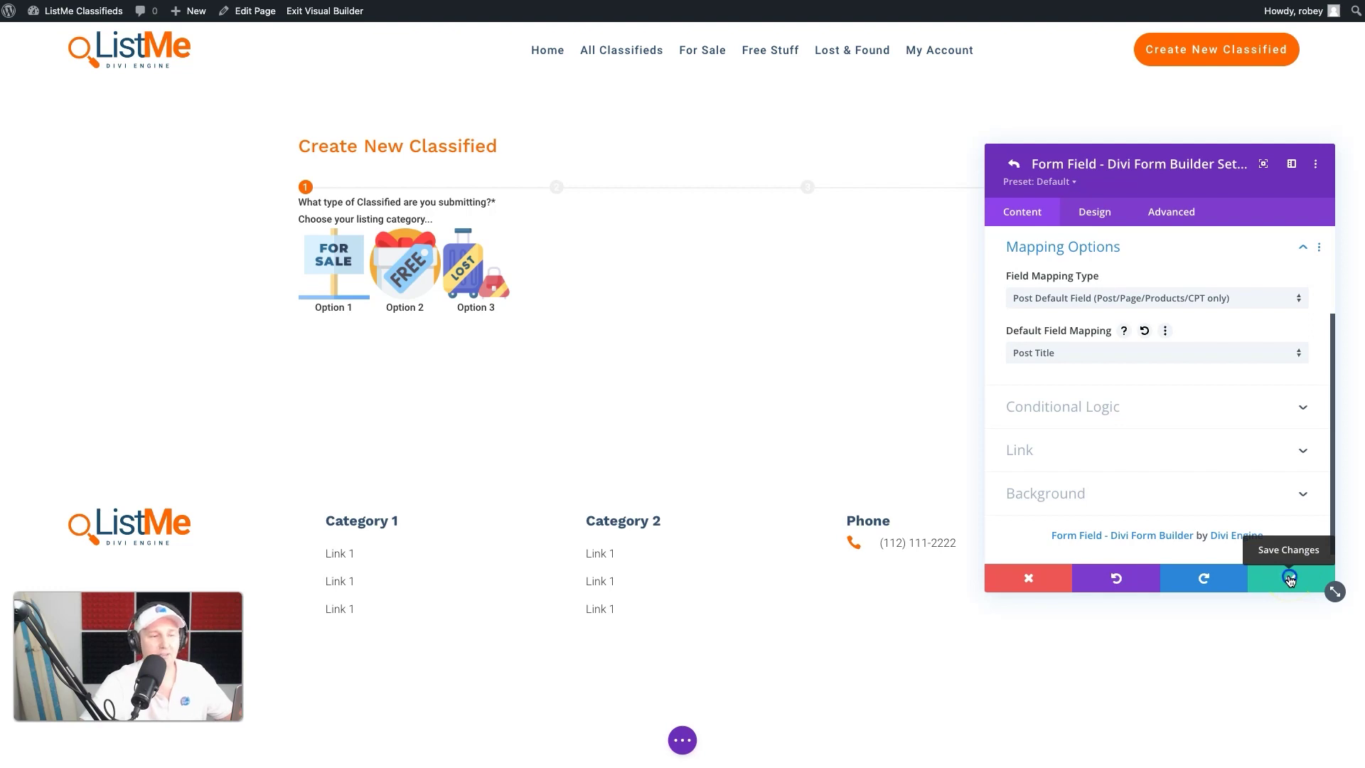
{"action": "left_click", "coordinate": [1291, 580]}
Move the 3-2 Classified Title field above Step 4 - Contact Person in the form's field list.
{"action": "scroll", "coordinate": [1213, 487], "scroll_direction": "up", "scroll_amount": 10}
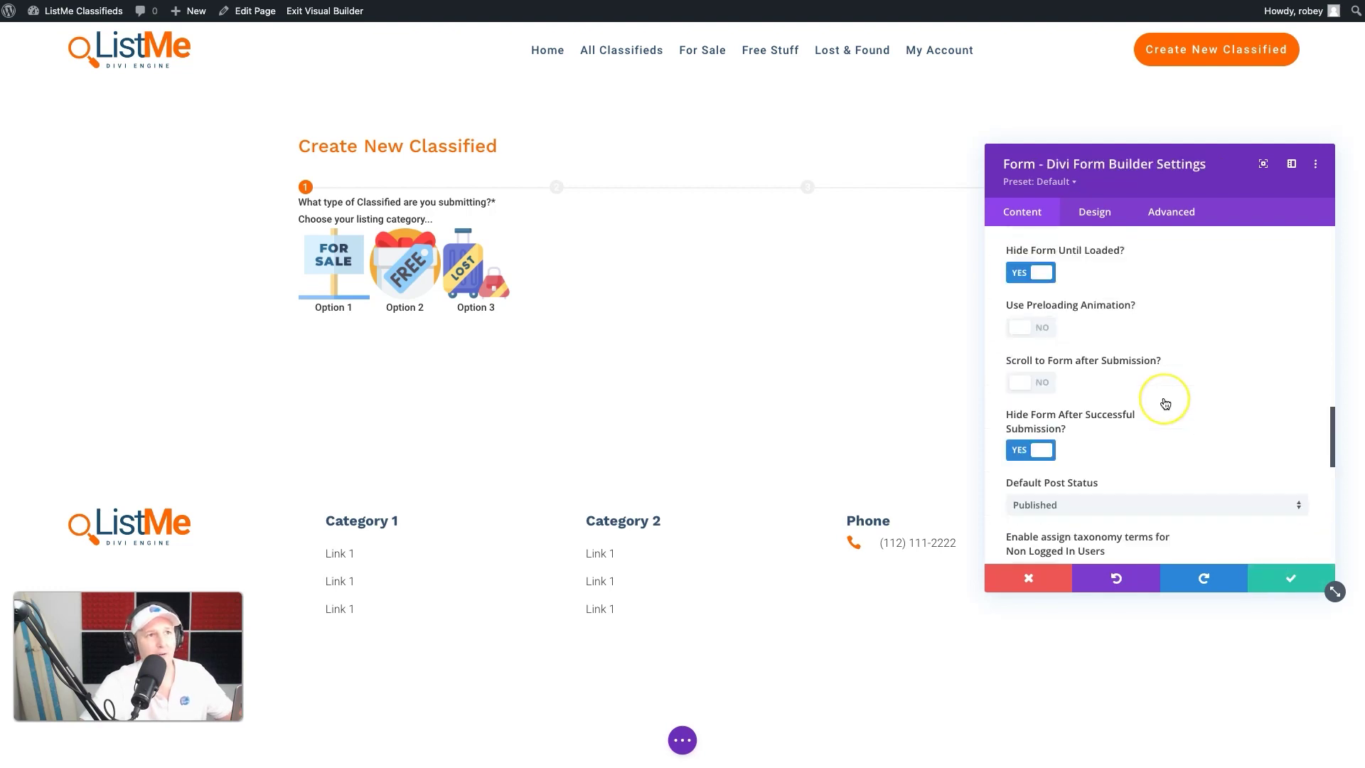
{"action": "scroll", "coordinate": [1165, 403], "scroll_direction": "up", "scroll_amount": 5}
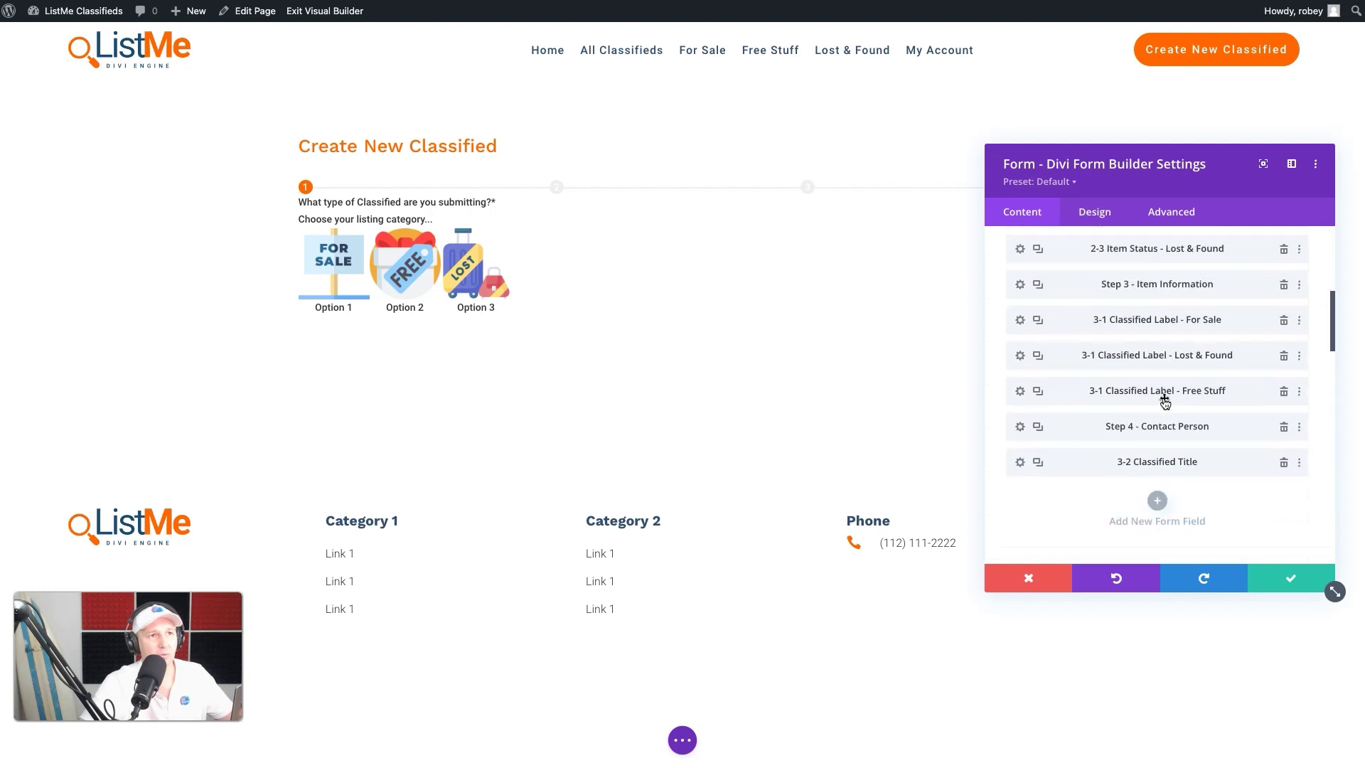
{"action": "left_click_drag", "start_coordinate": [1040, 452], "coordinate": [1052, 426]}
Add a new form field with the field title "Item Description" and the admin title "3-3 Item Description".
{"action": "scroll", "coordinate": [1115, 470], "scroll_direction": "down", "scroll_amount": 1}
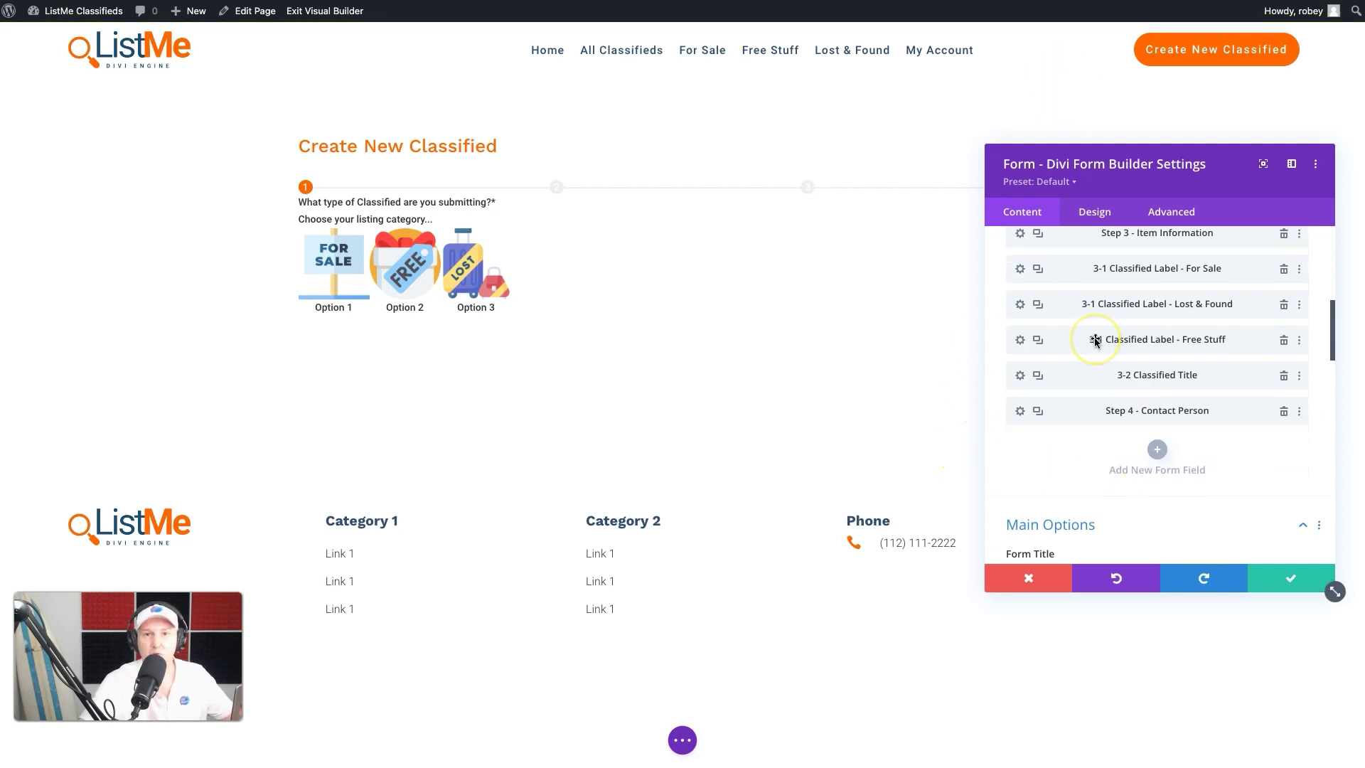
{"action": "left_click", "coordinate": [1157, 449]}
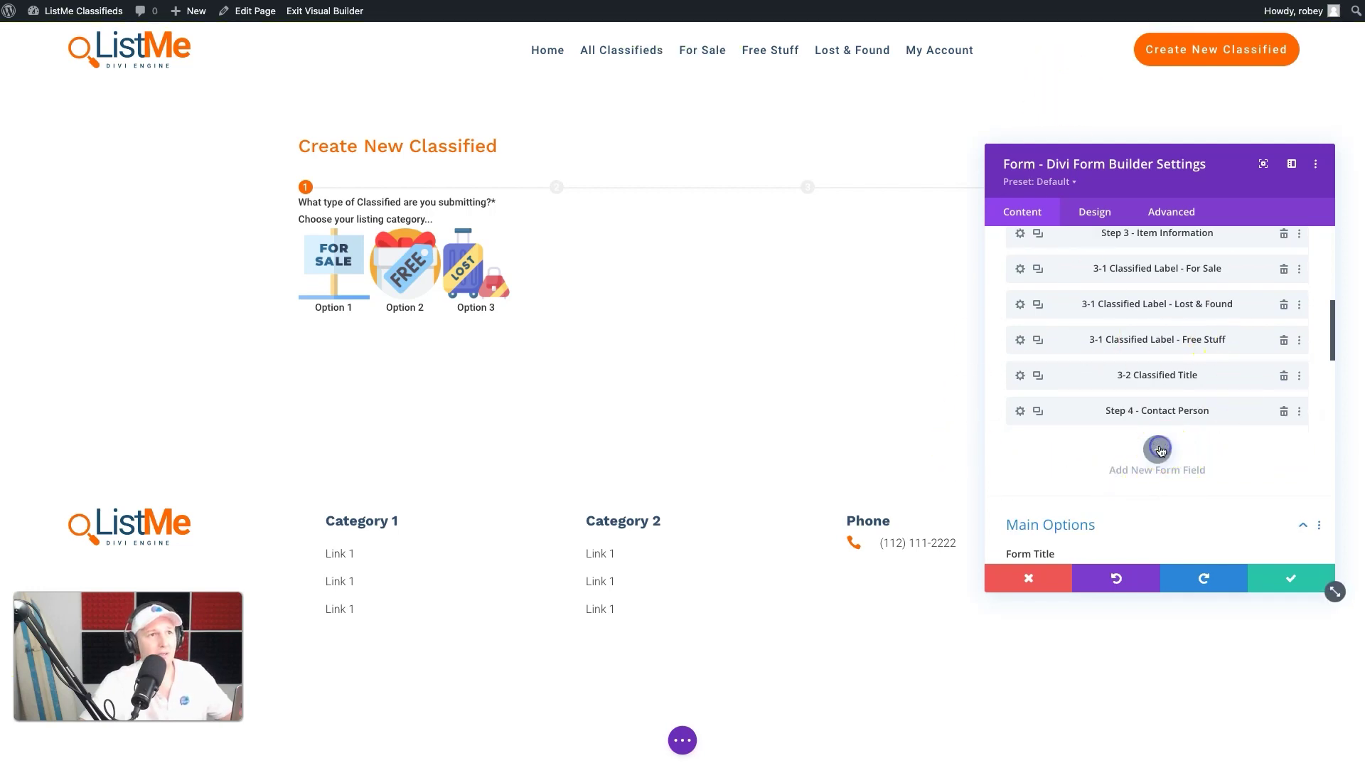
{"action": "left_click", "coordinate": [1087, 314]}
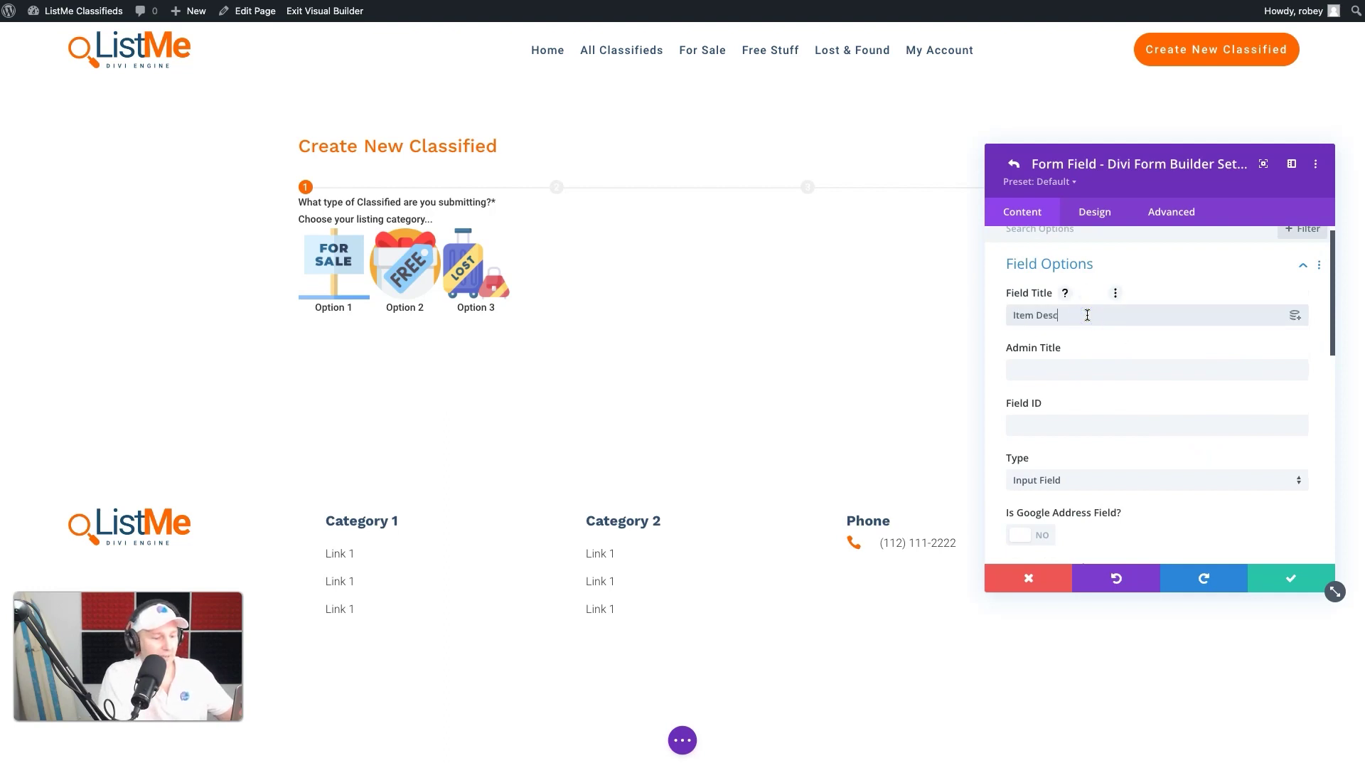
{"action": "left_click", "coordinate": [1046, 372]}
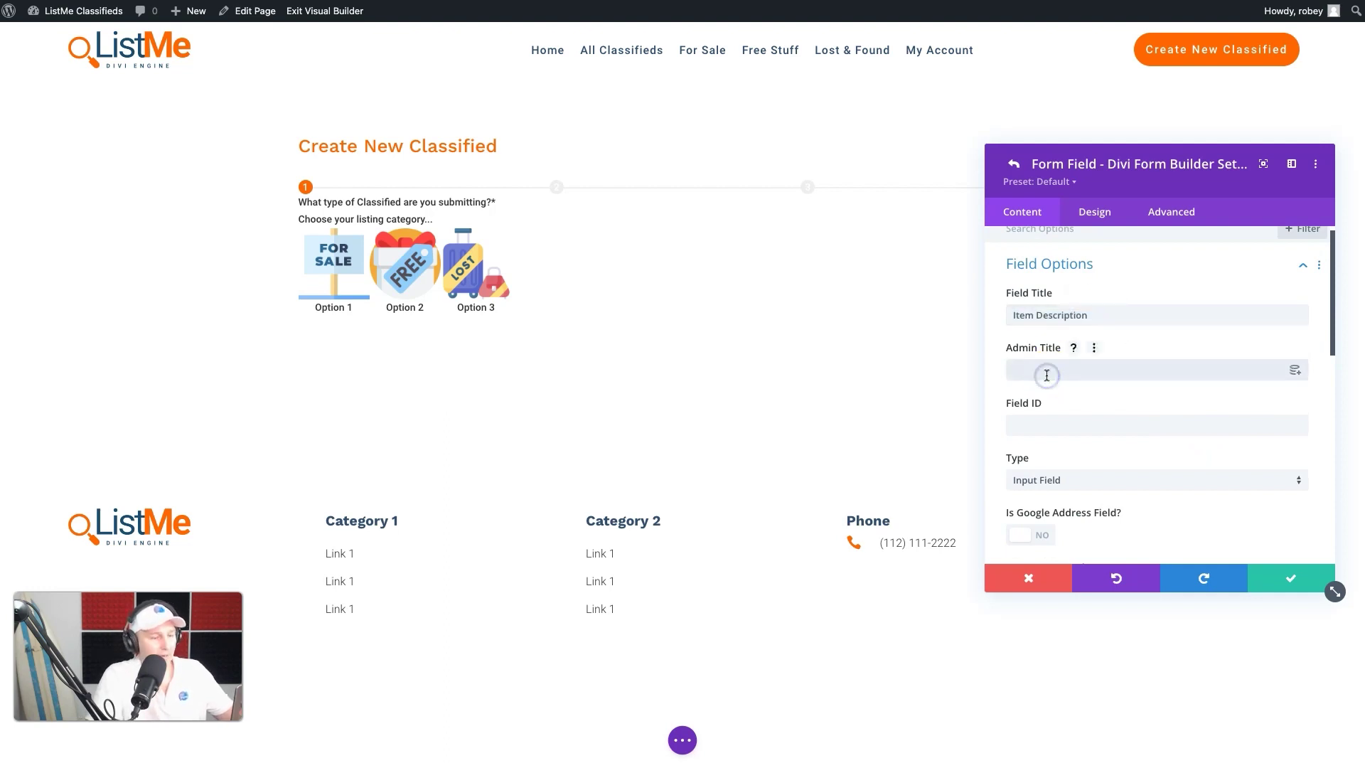
{"action": "type", "text": "3-3"}
{"action": "type", "text": "Item Description"}
Set the description field's ID to item_description and its type to Textarea.
{"action": "left_click", "coordinate": [1048, 426]}
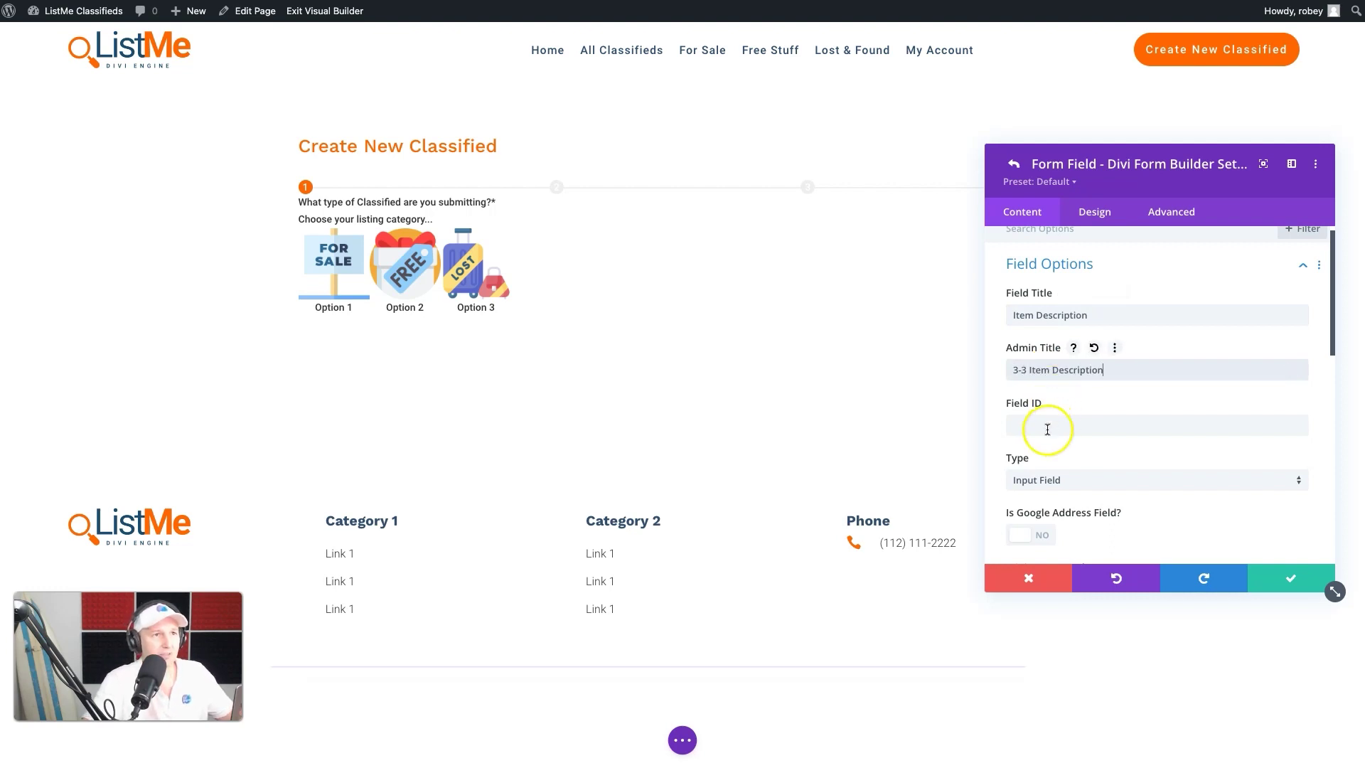
{"action": "type", "text": "em"}
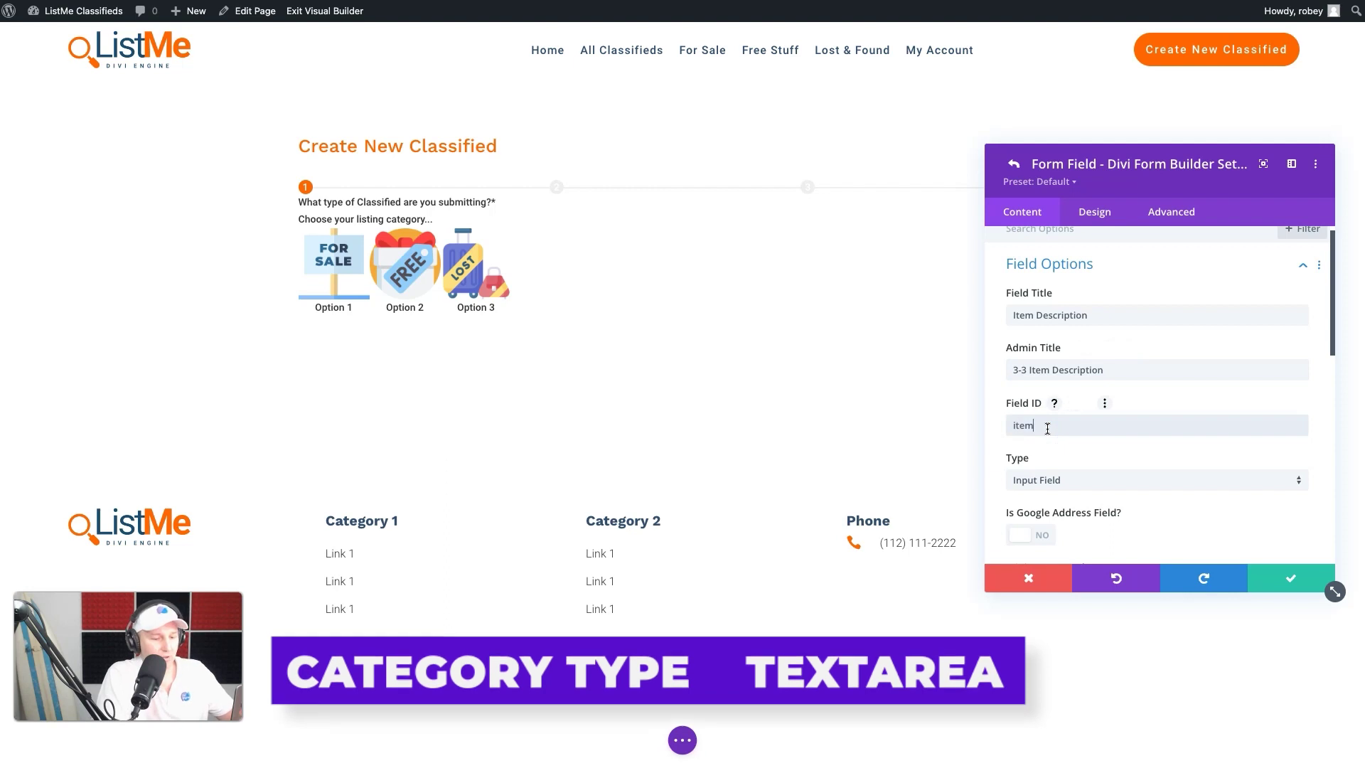
{"action": "type", "text": "_description"}
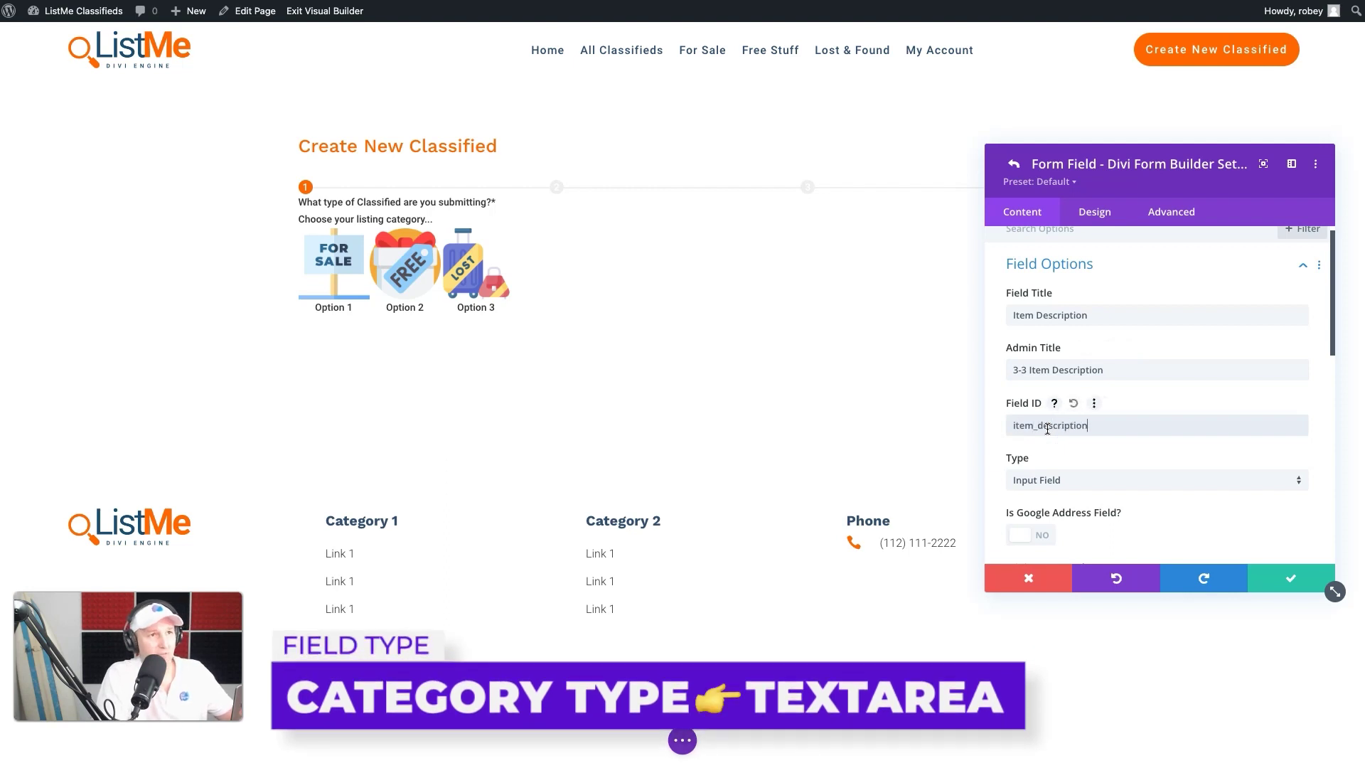
{"action": "scroll", "coordinate": [1095, 427], "scroll_direction": "down", "scroll_amount": 2}
{"action": "left_click", "coordinate": [1098, 341]}
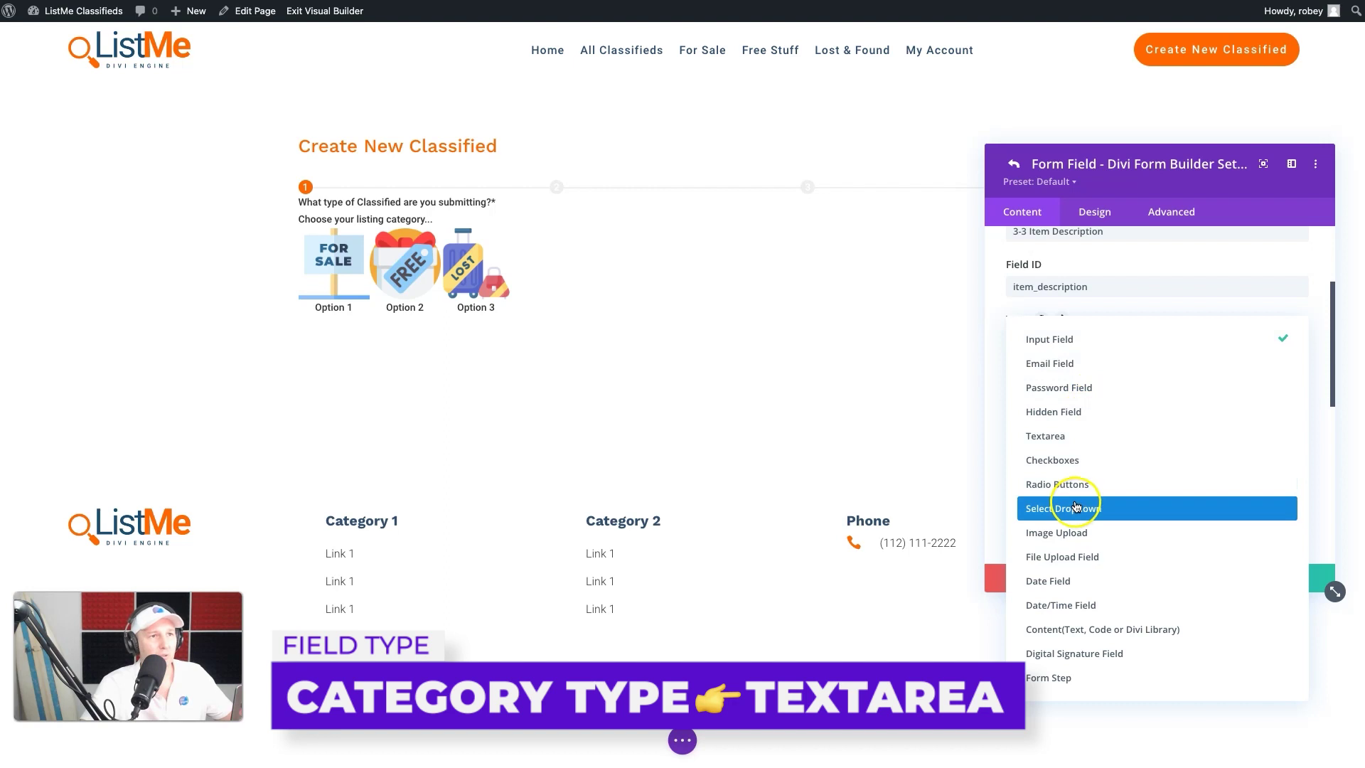
{"action": "left_click", "coordinate": [1096, 436]}
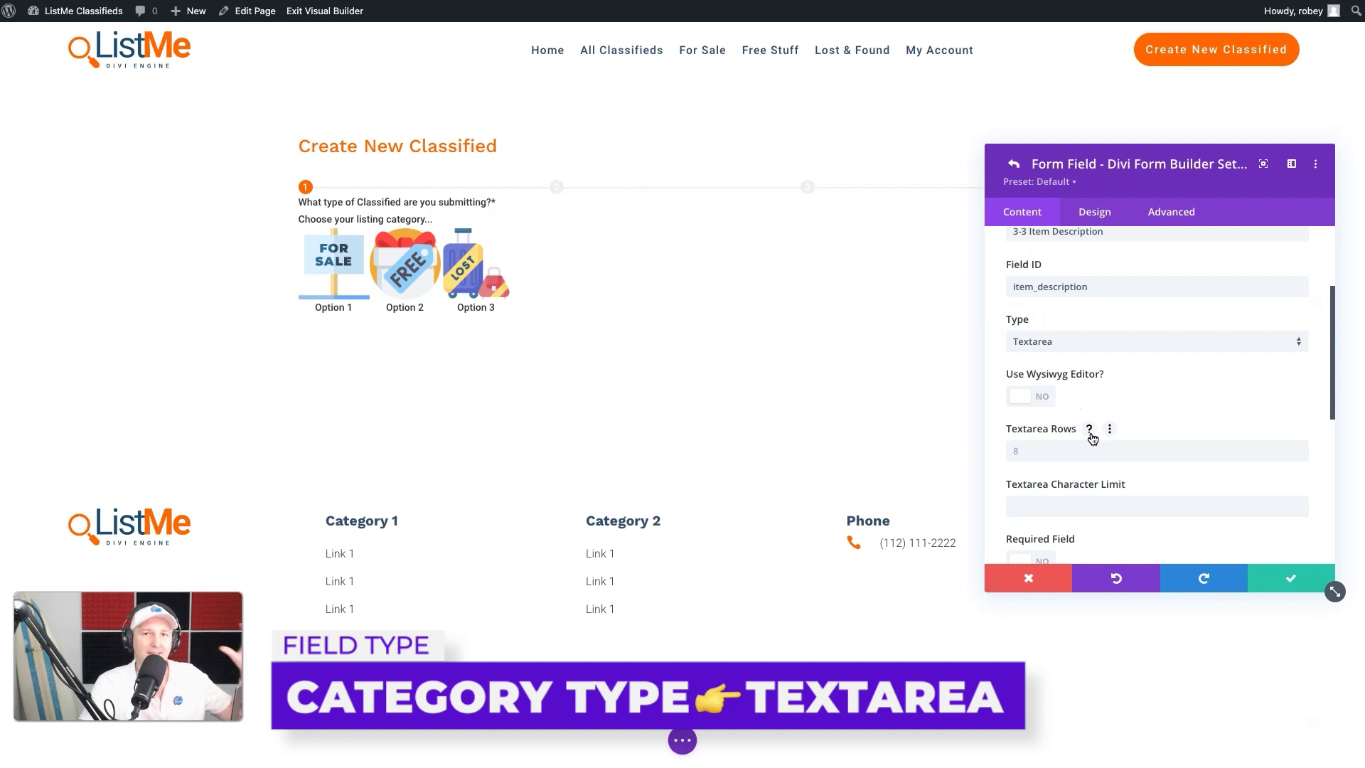
Enable the Wysiwyg editor for the Item Description field and make the field required.
{"action": "left_click", "coordinate": [1075, 377]}
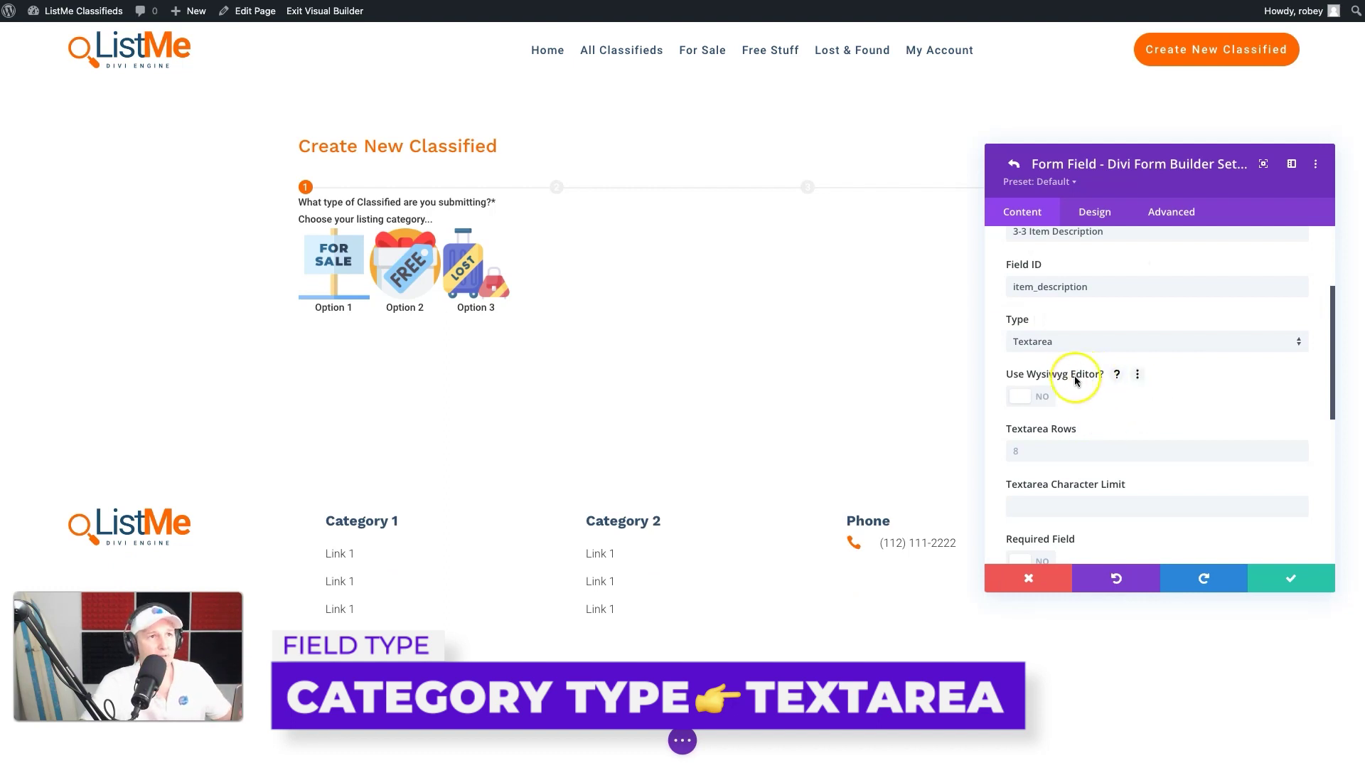
{"action": "left_click", "coordinate": [1037, 395]}
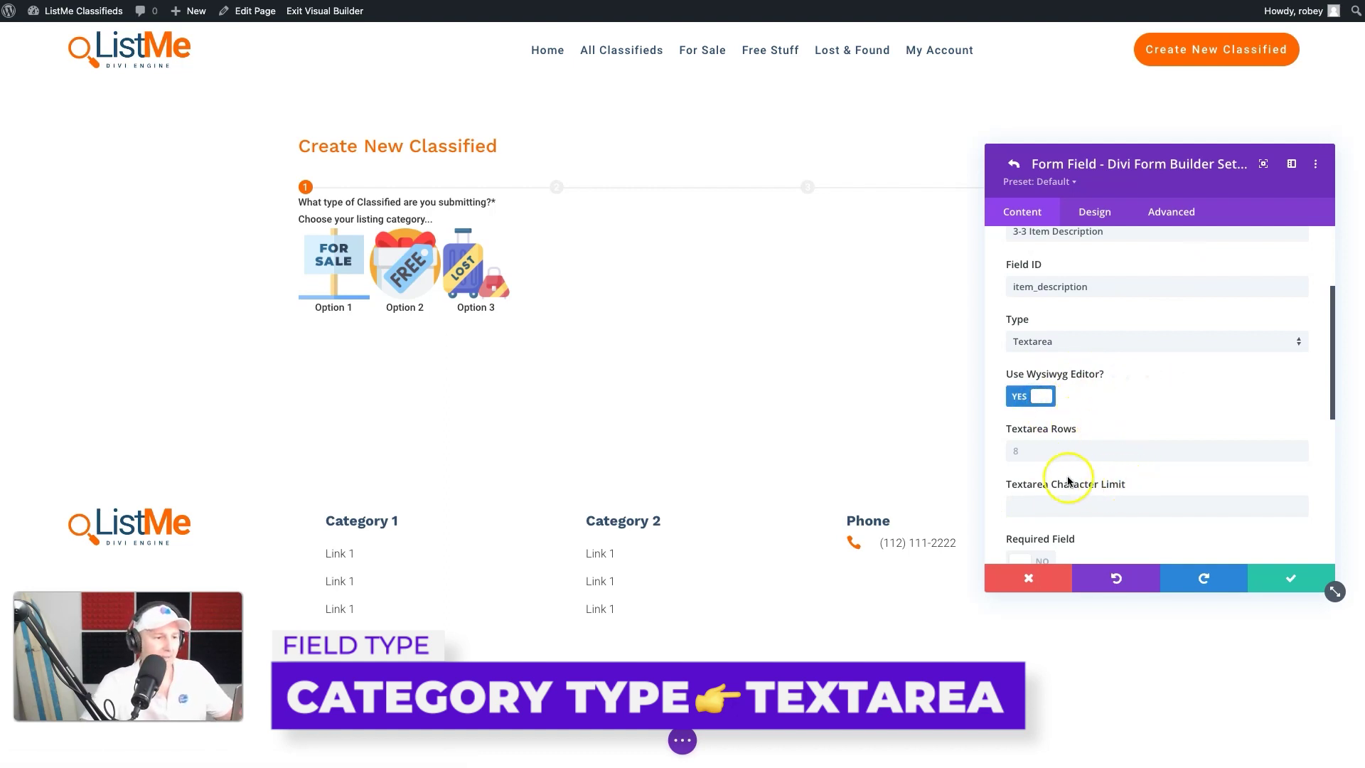
{"action": "left_click", "coordinate": [1081, 454]}
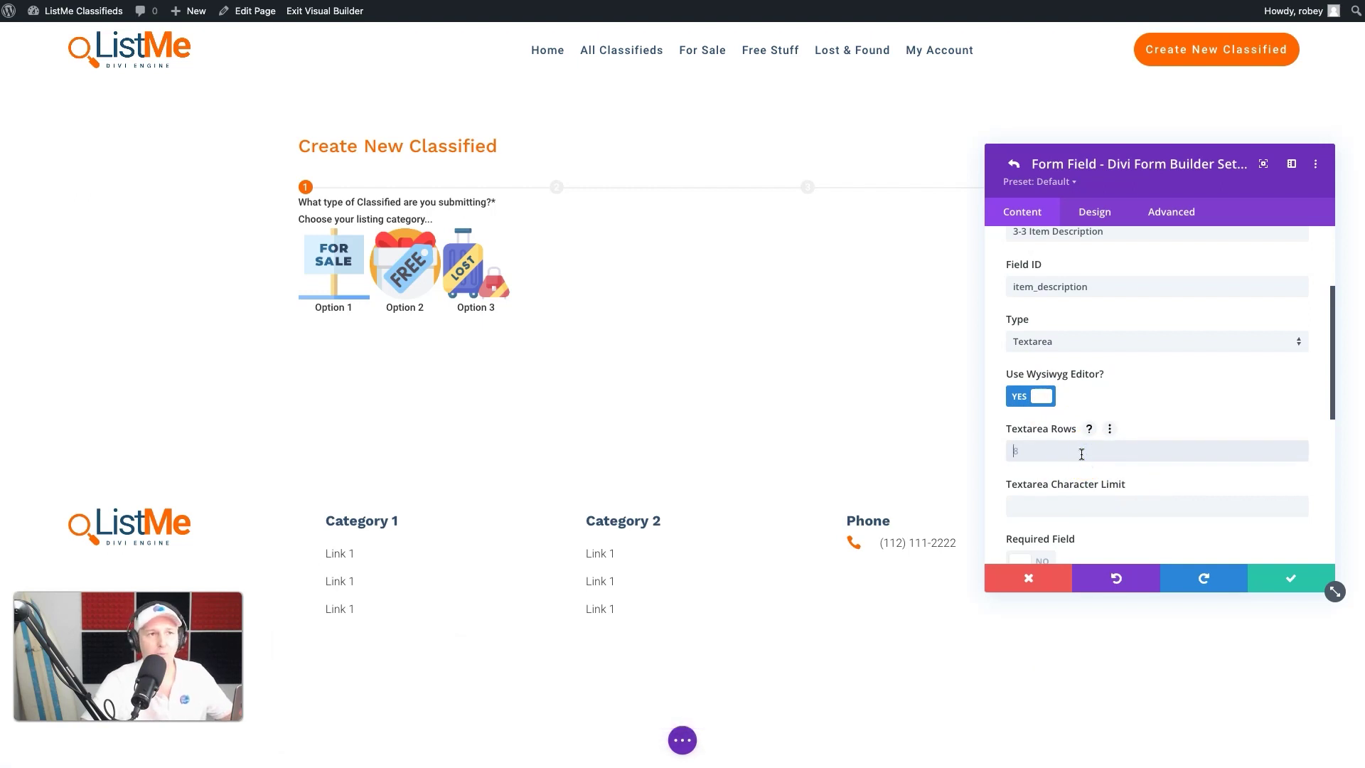
{"action": "scroll", "coordinate": [1082, 454], "scroll_direction": "down", "scroll_amount": 1}
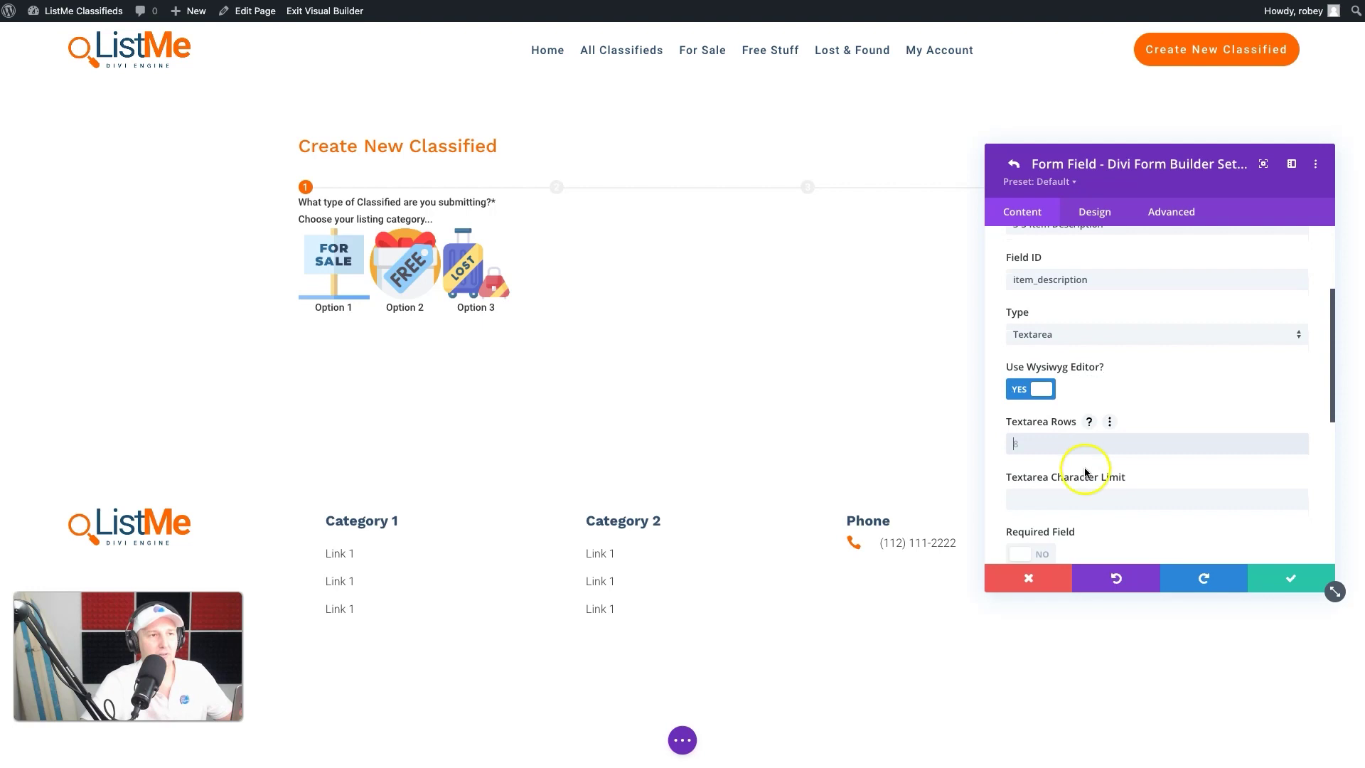
{"action": "scroll", "coordinate": [1084, 482], "scroll_direction": "down", "scroll_amount": 3}
{"action": "left_click", "coordinate": [1036, 457]}
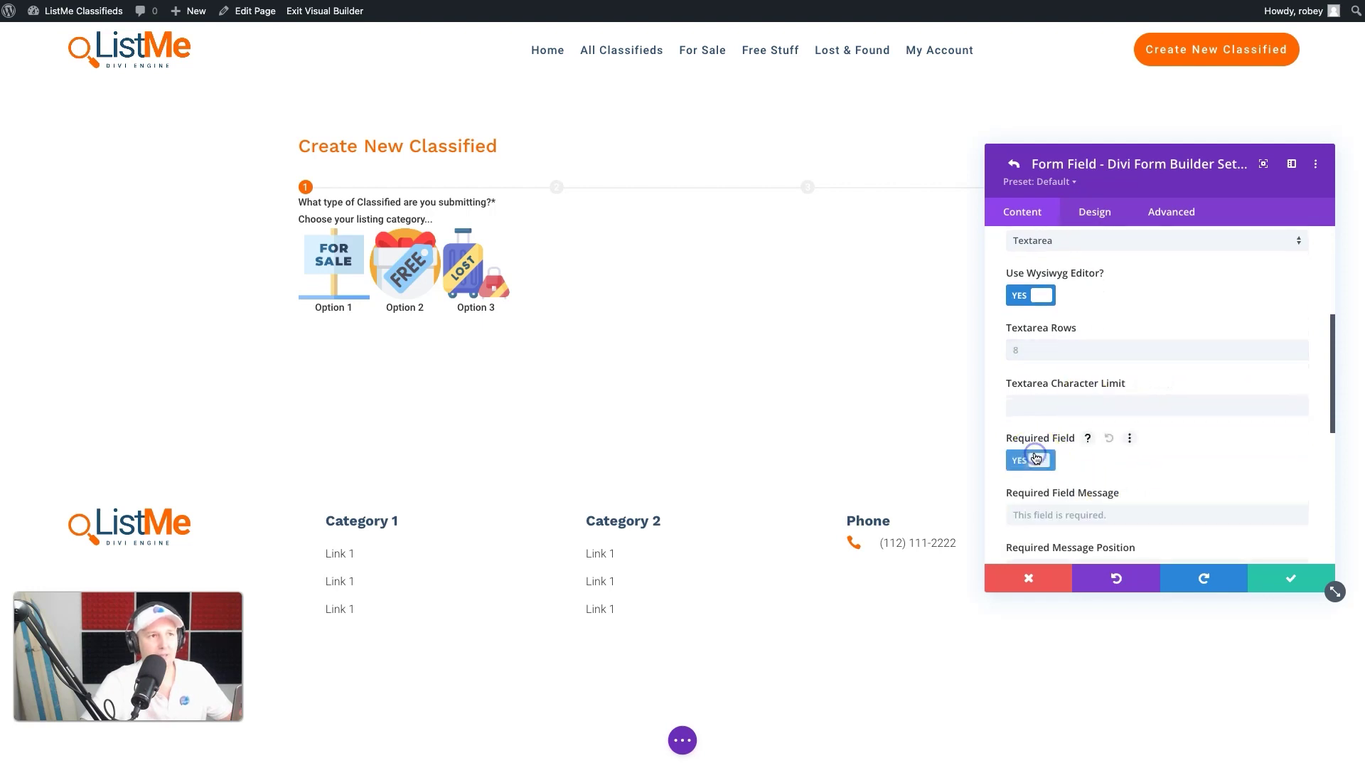
Set the Item Description field's label position to Top and its placeholder text to "Describe the item you are listing...".
{"action": "scroll", "coordinate": [1036, 457], "scroll_direction": "down", "scroll_amount": 4}
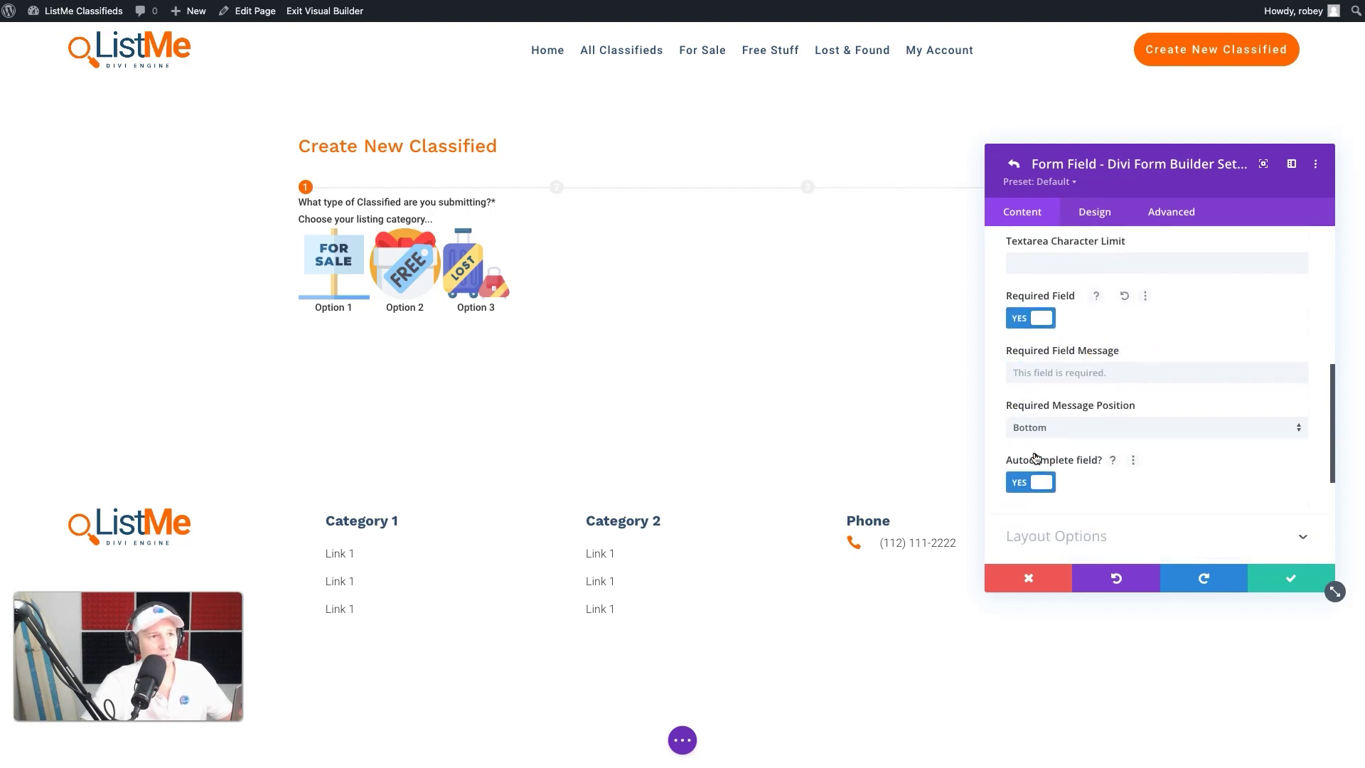
{"action": "scroll", "coordinate": [1035, 457], "scroll_direction": "down", "scroll_amount": 2}
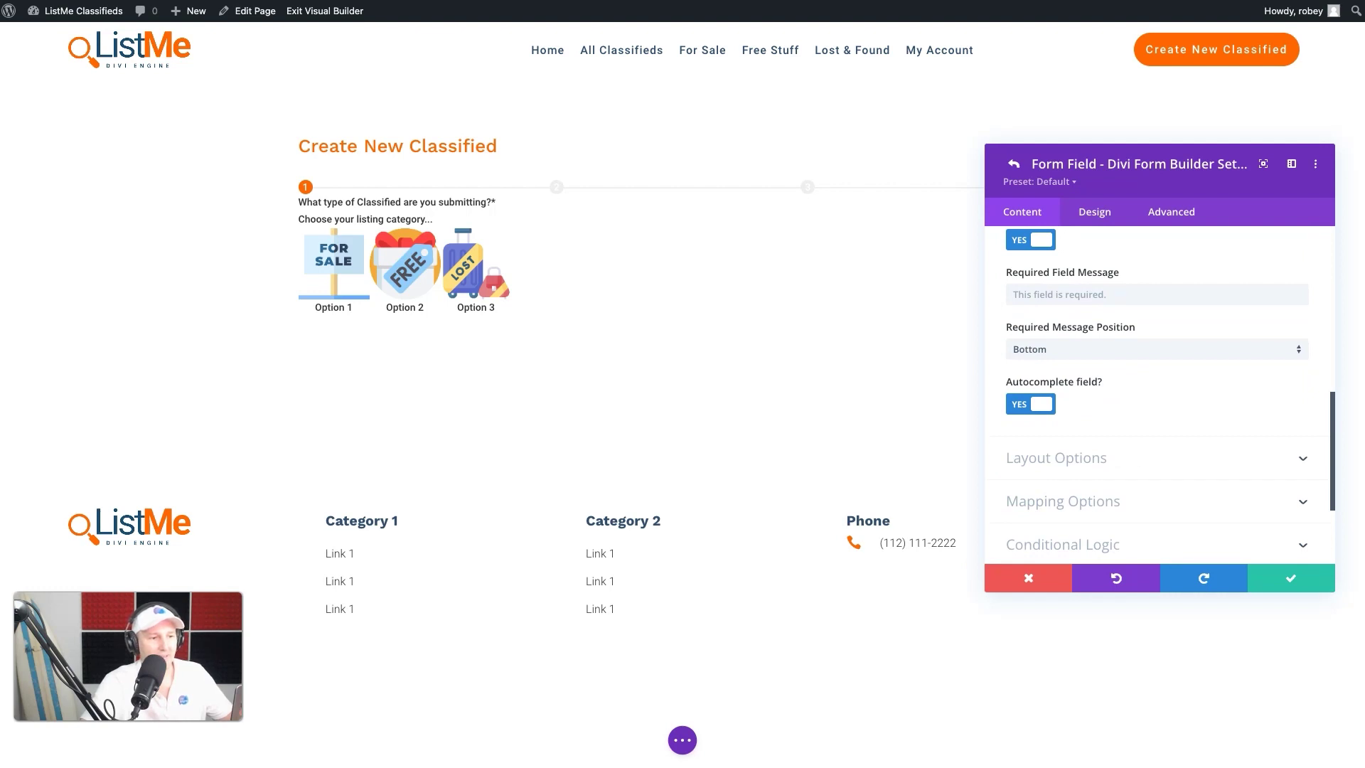
{"action": "left_click", "coordinate": [1130, 461]}
{"action": "scroll", "coordinate": [1131, 467], "scroll_direction": "up", "scroll_amount": 4}
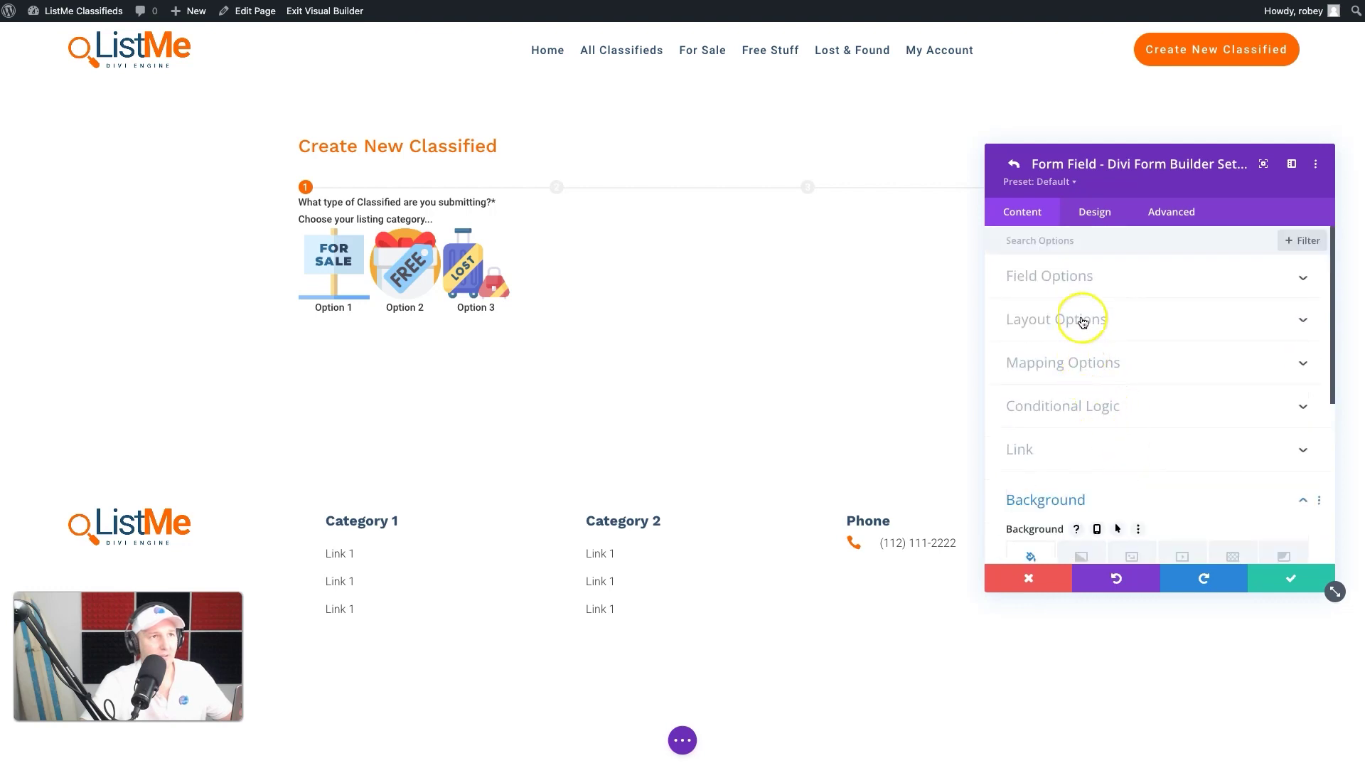
{"action": "left_click", "coordinate": [1082, 322]}
{"action": "left_click", "coordinate": [1081, 354]}
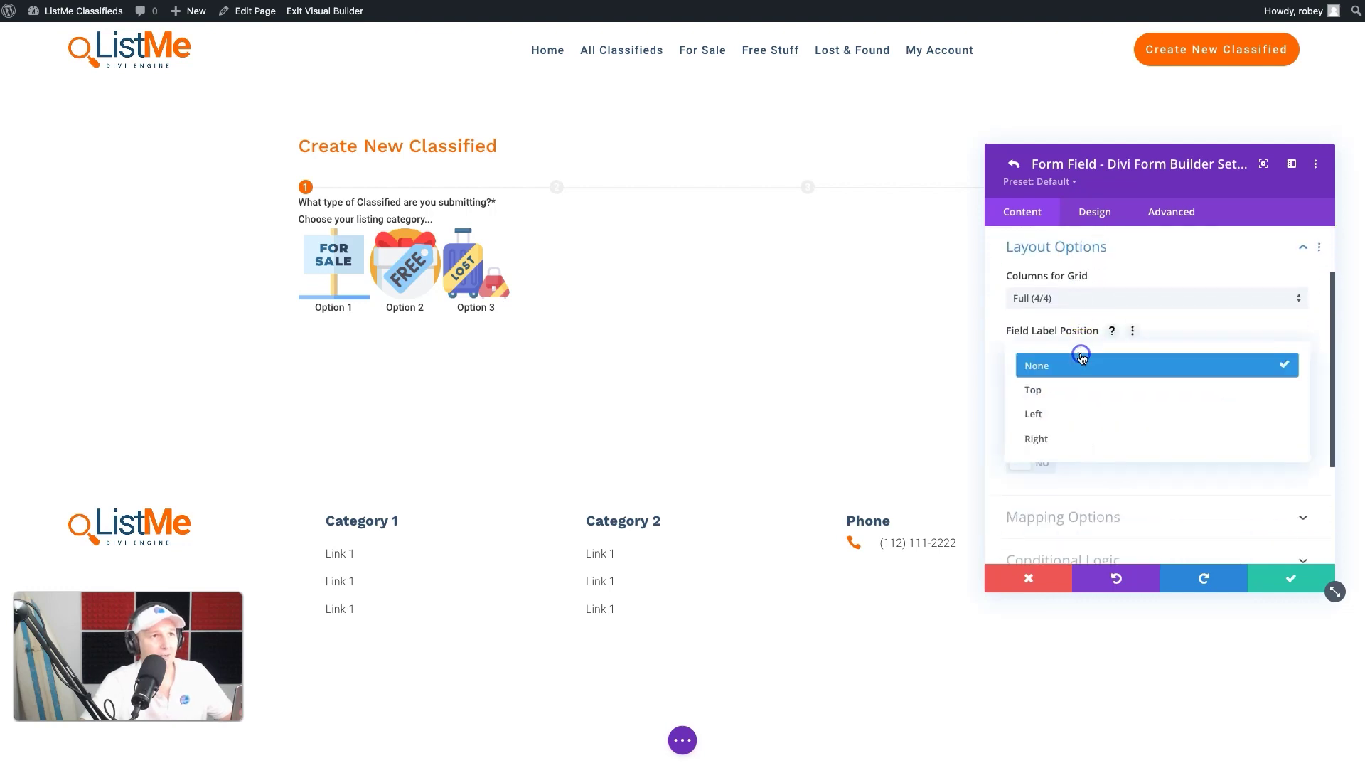
{"action": "left_click", "coordinate": [1074, 390]}
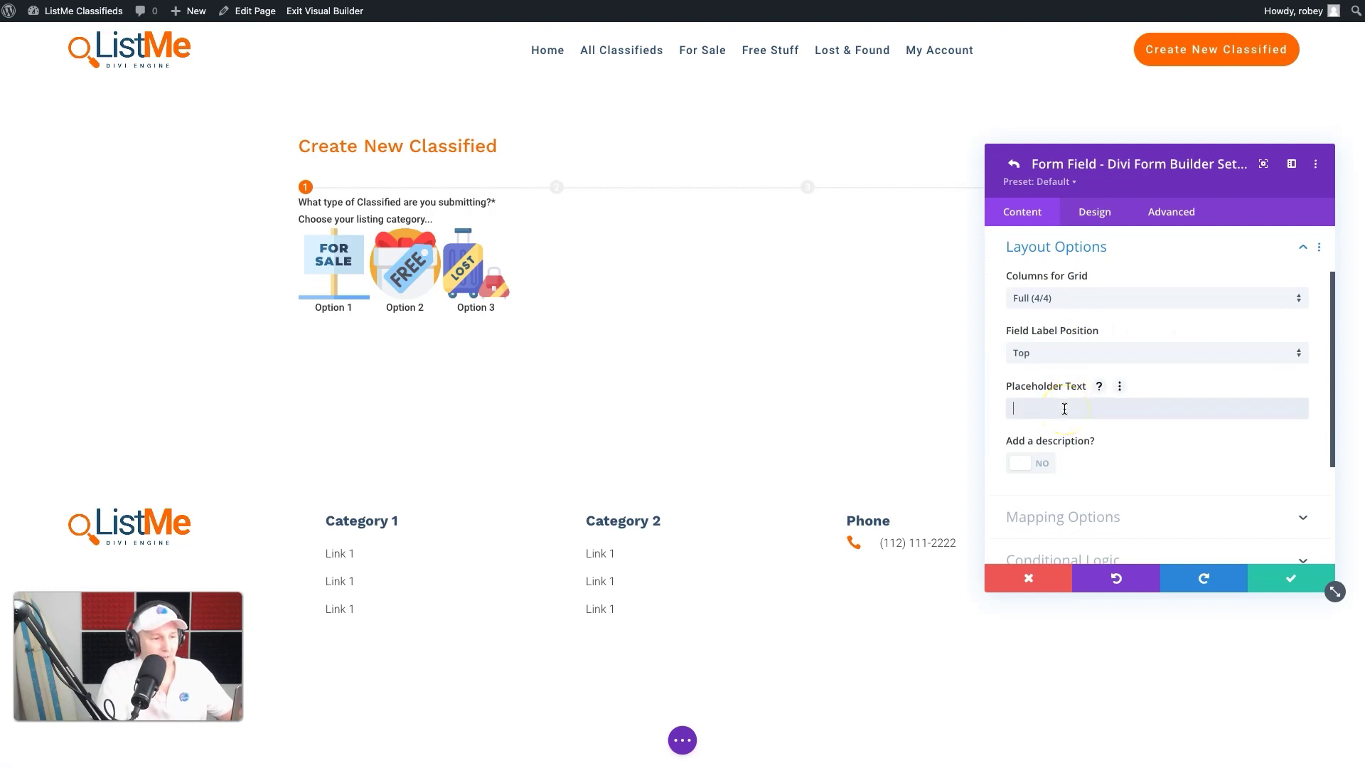
{"action": "left_click", "coordinate": [1065, 409]}
{"action": "type", "text": "Describe the item you are listing..."}
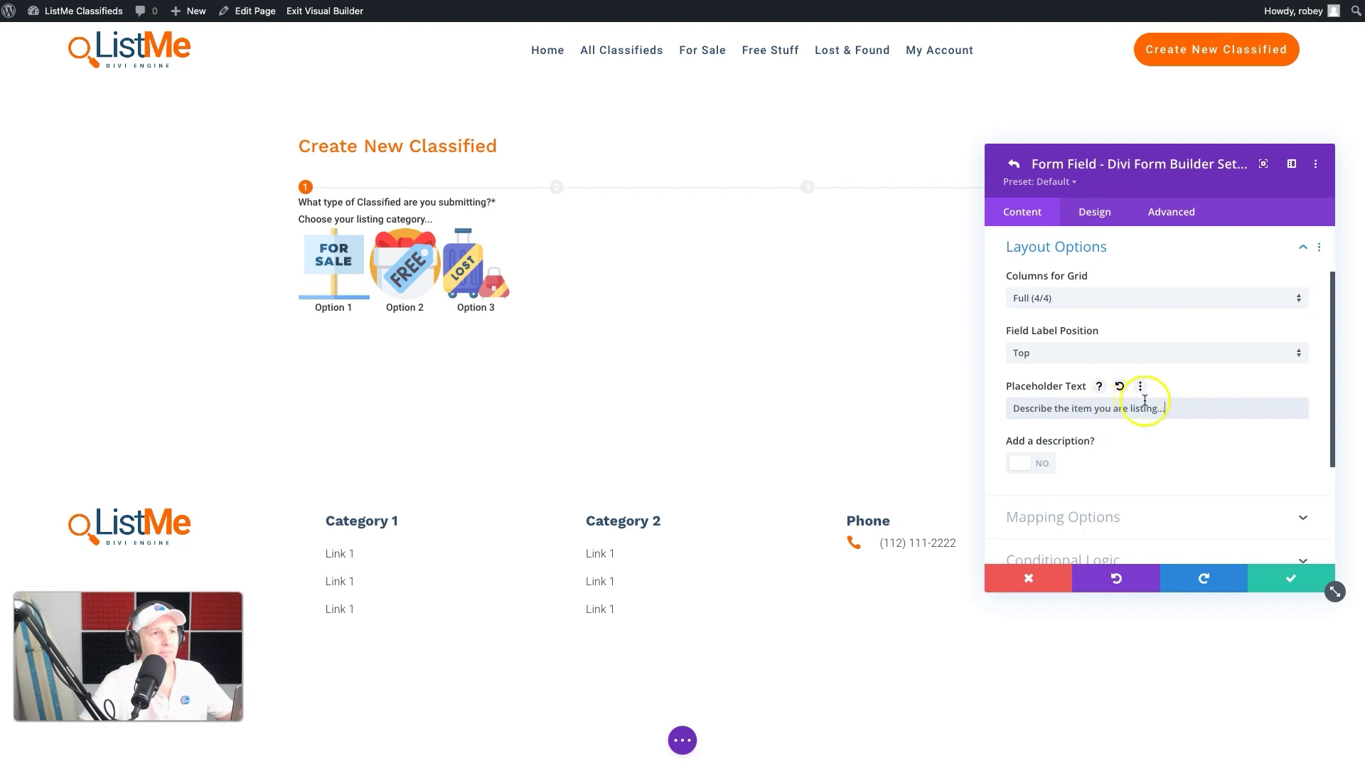
Enable a description for the Item Description field and set its text to "Enter a Classifieds description".
{"action": "left_click", "coordinate": [1044, 465]}
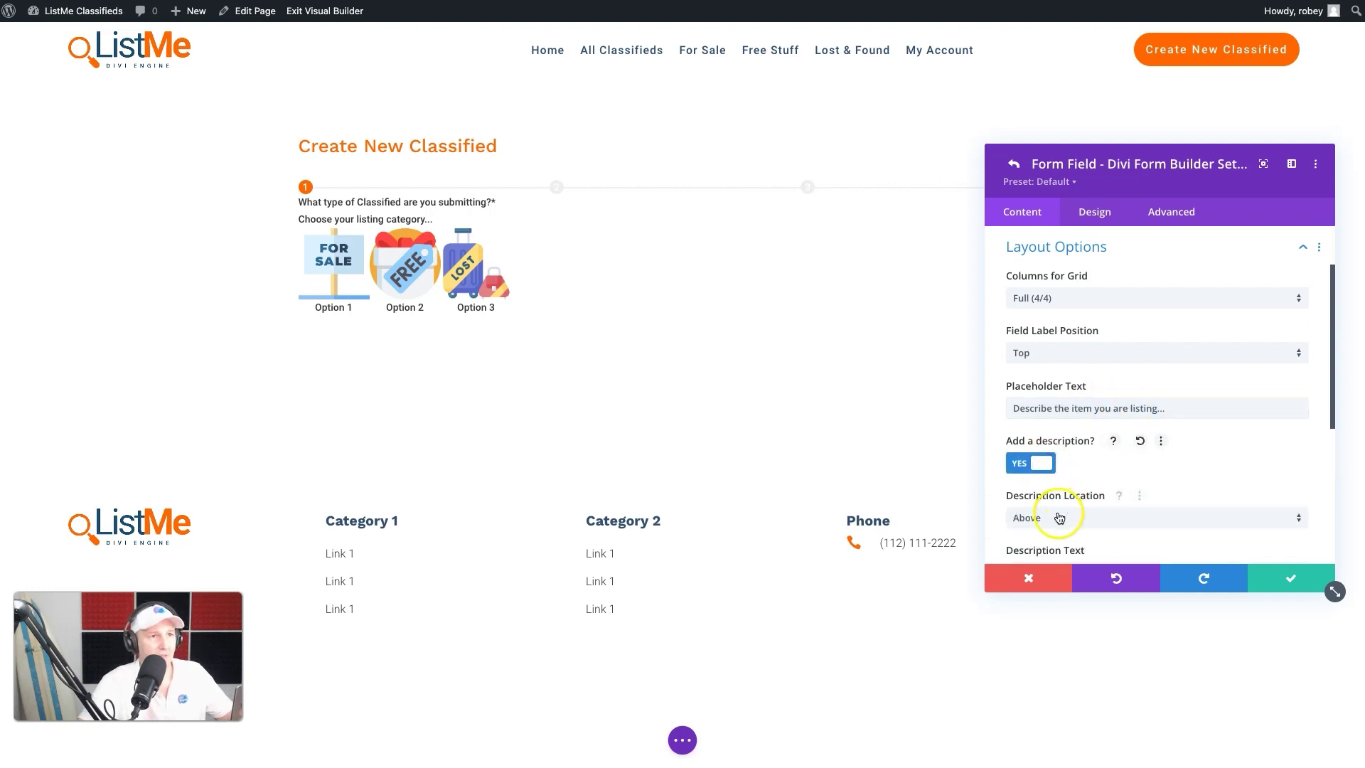
{"action": "scroll", "coordinate": [1059, 515], "scroll_direction": "down", "scroll_amount": 3}
{"action": "left_click", "coordinate": [1067, 446]}
{"action": "type", "text": "Enter a Classifieds"}
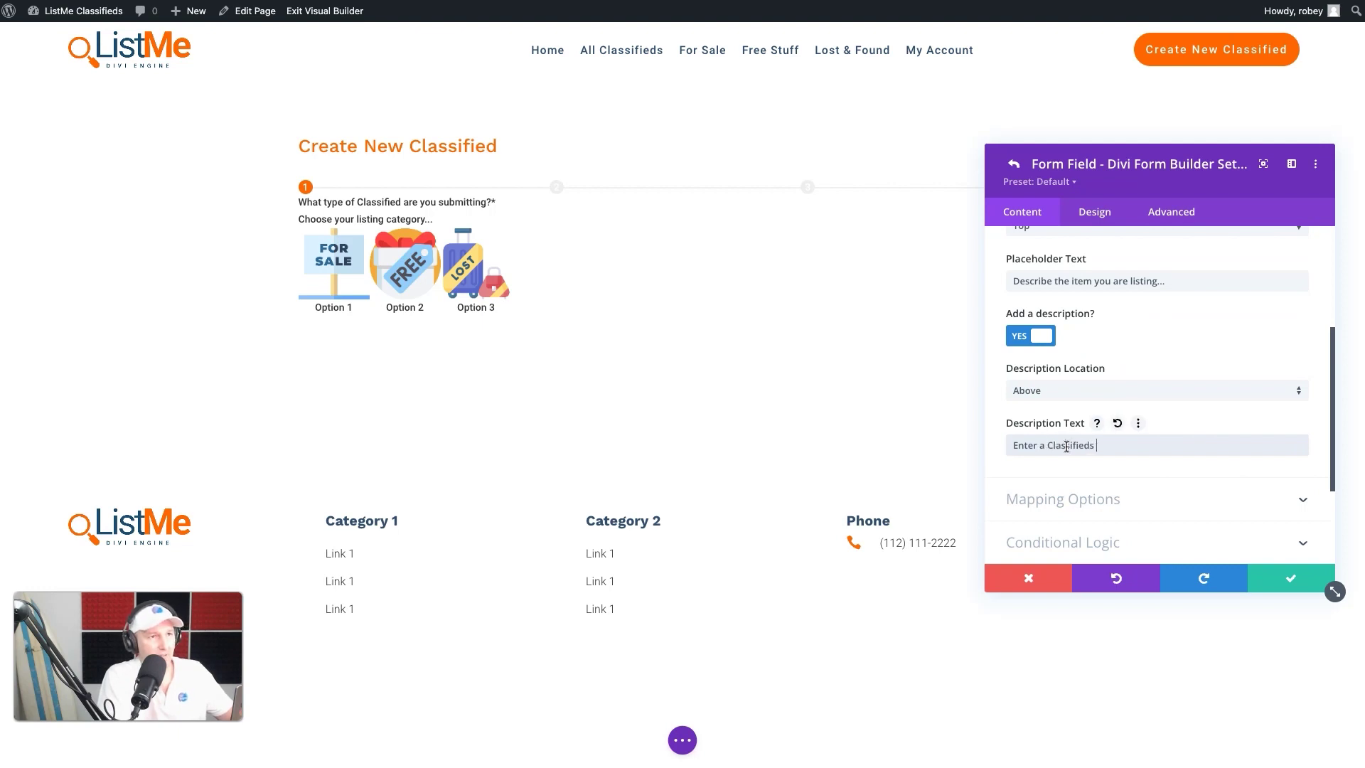
{"action": "type", "text": " description"}
Map the Item Description field to the Post Content default field.
{"action": "scroll", "coordinate": [1176, 497], "scroll_direction": "down", "scroll_amount": 3}
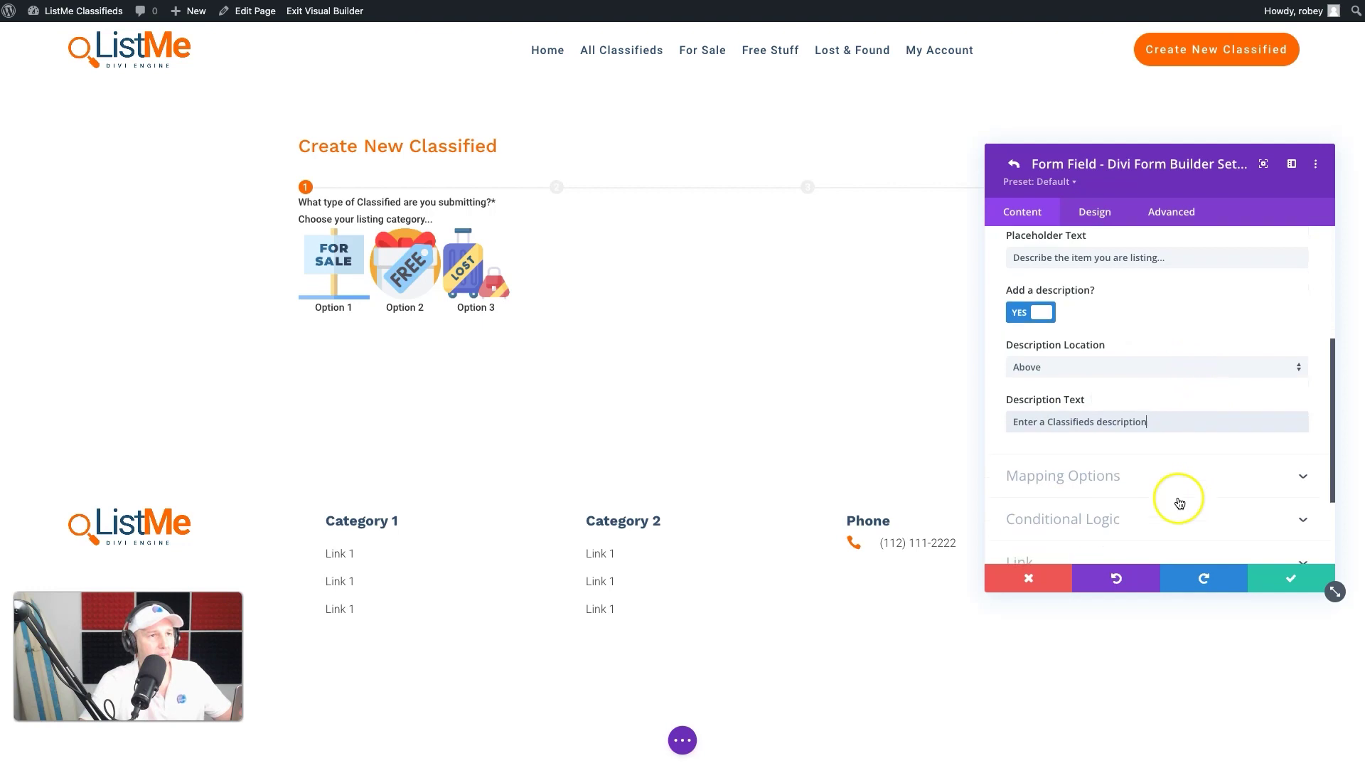
{"action": "left_click", "coordinate": [1145, 359]}
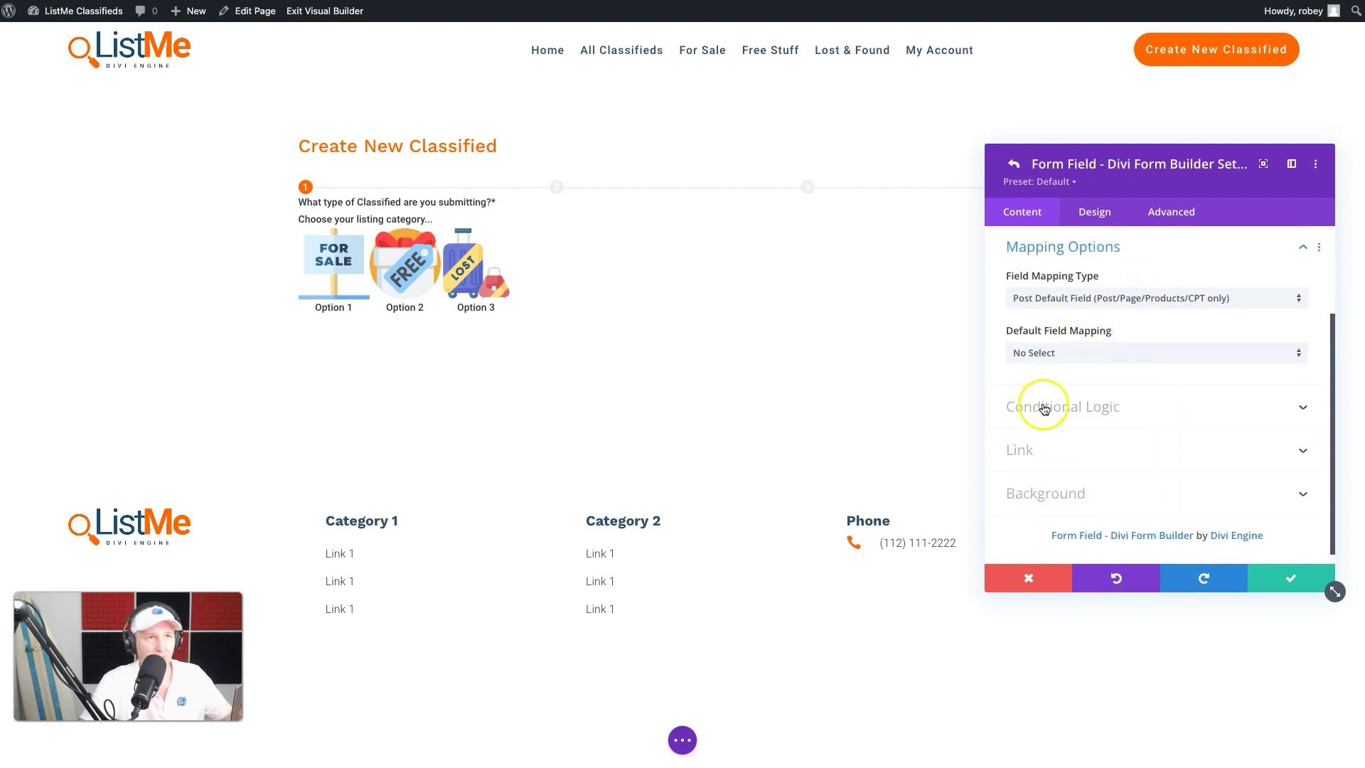
{"action": "left_click", "coordinate": [1099, 355]}
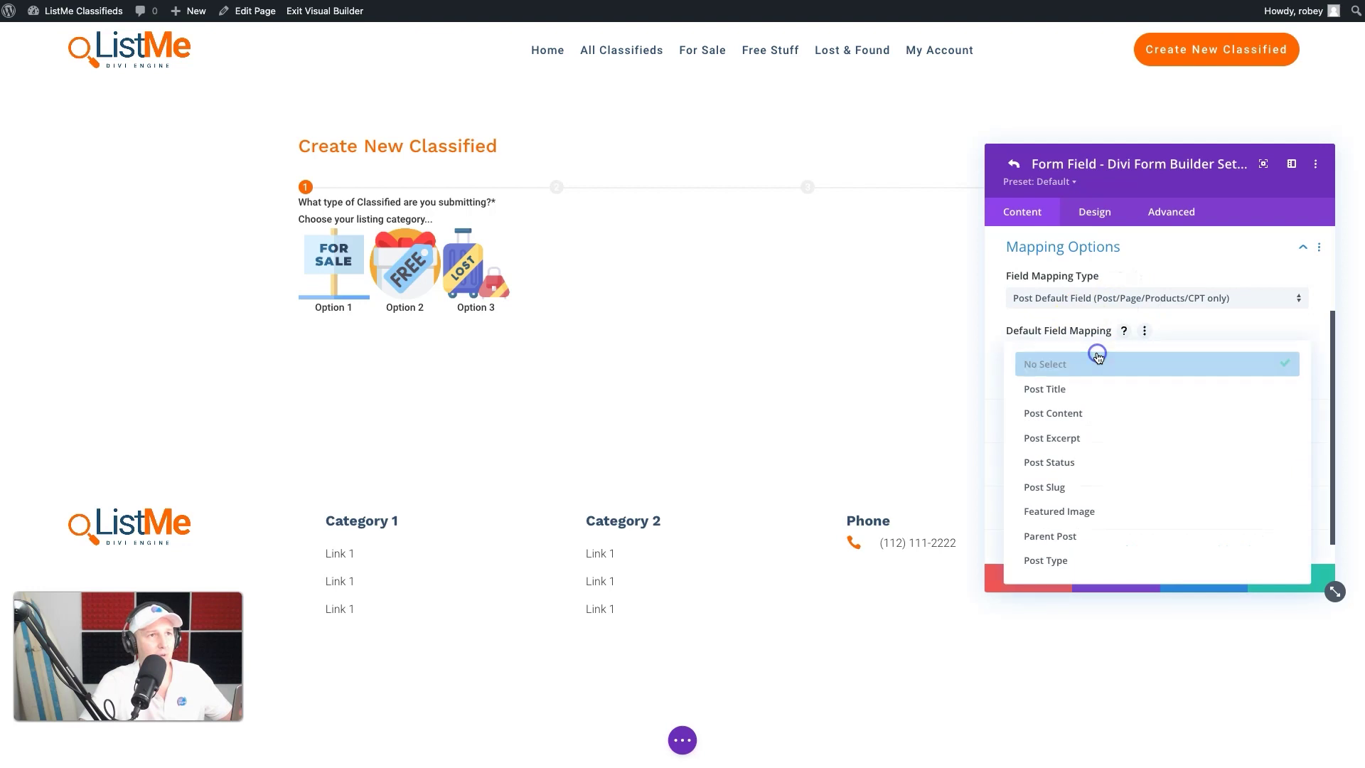
{"action": "left_click", "coordinate": [1098, 420]}
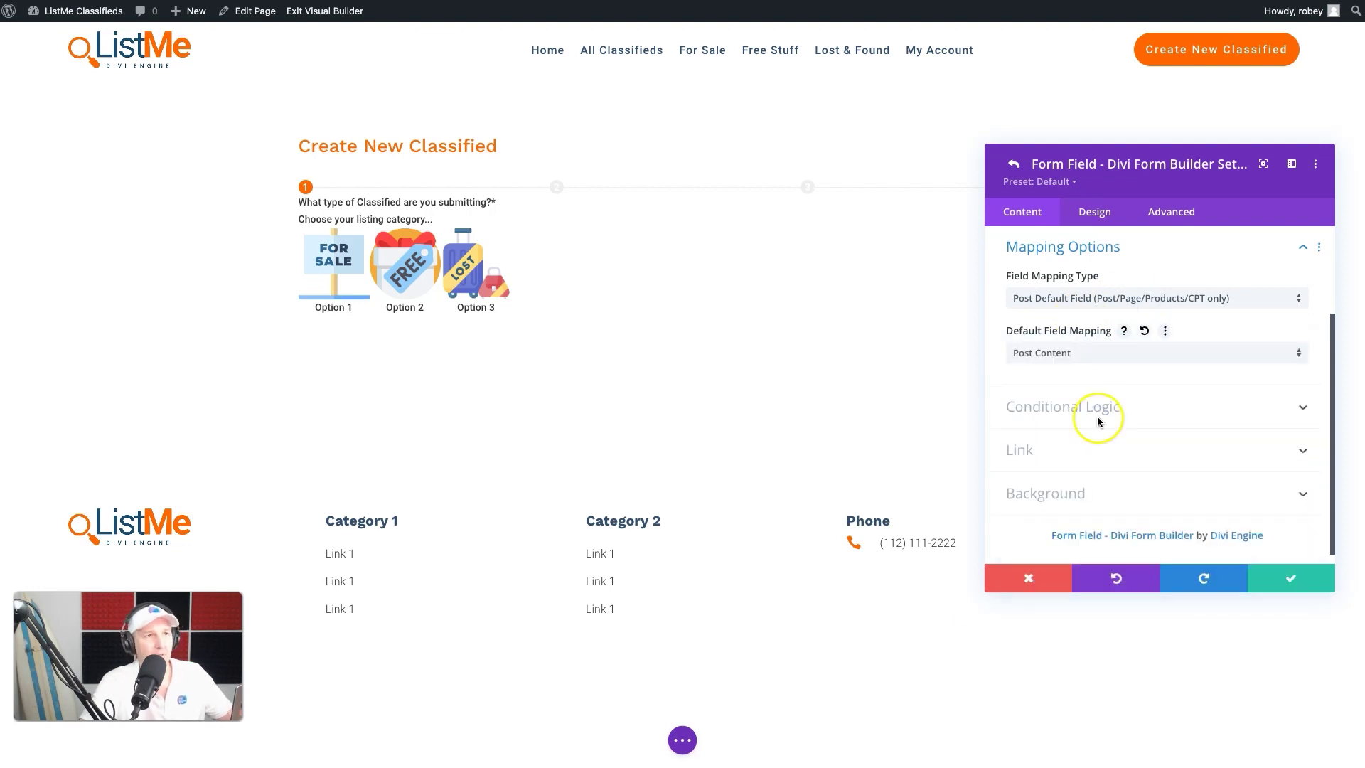
Save the Item Description field and add a new form field titled "Main Image".
{"action": "left_click", "coordinate": [1287, 582]}
{"action": "scroll", "coordinate": [1204, 405], "scroll_direction": "up", "scroll_amount": 15}
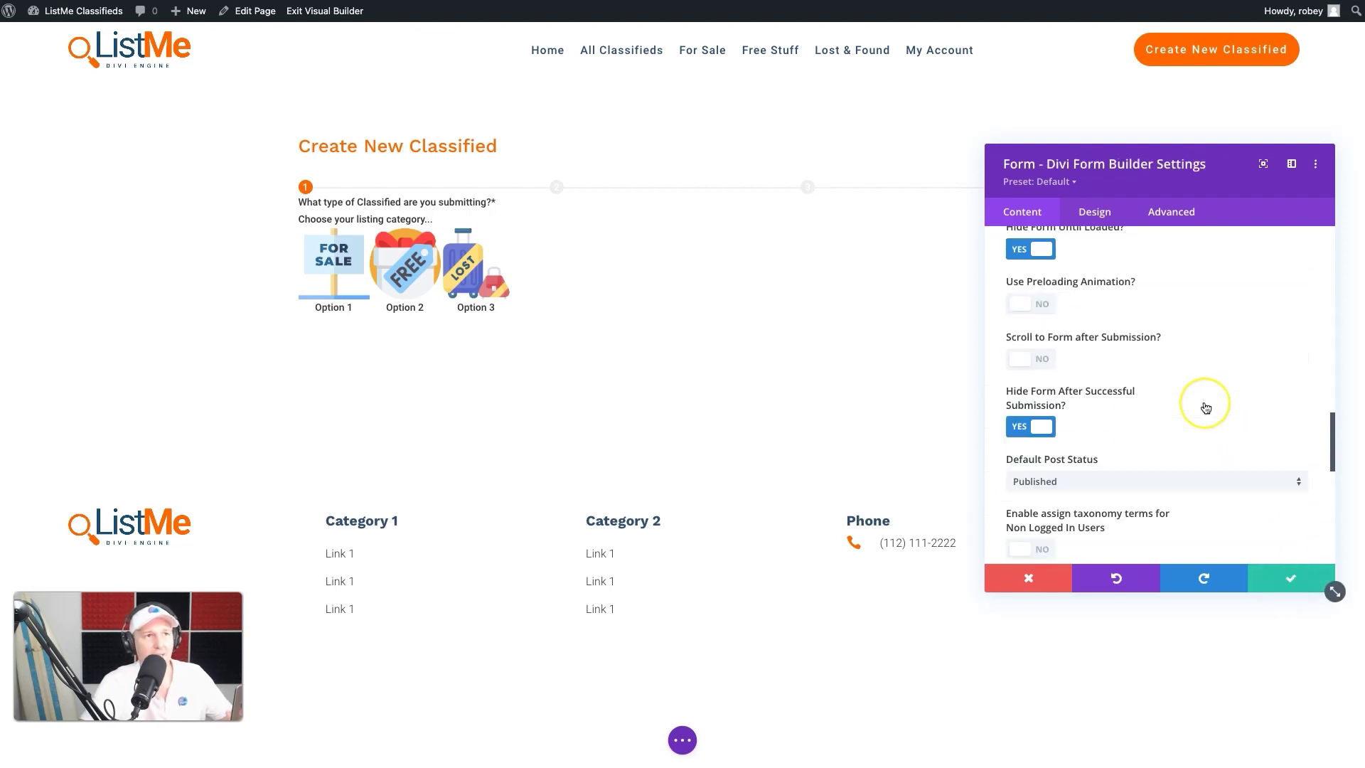
{"action": "scroll", "coordinate": [1206, 406], "scroll_direction": "down", "scroll_amount": 1}
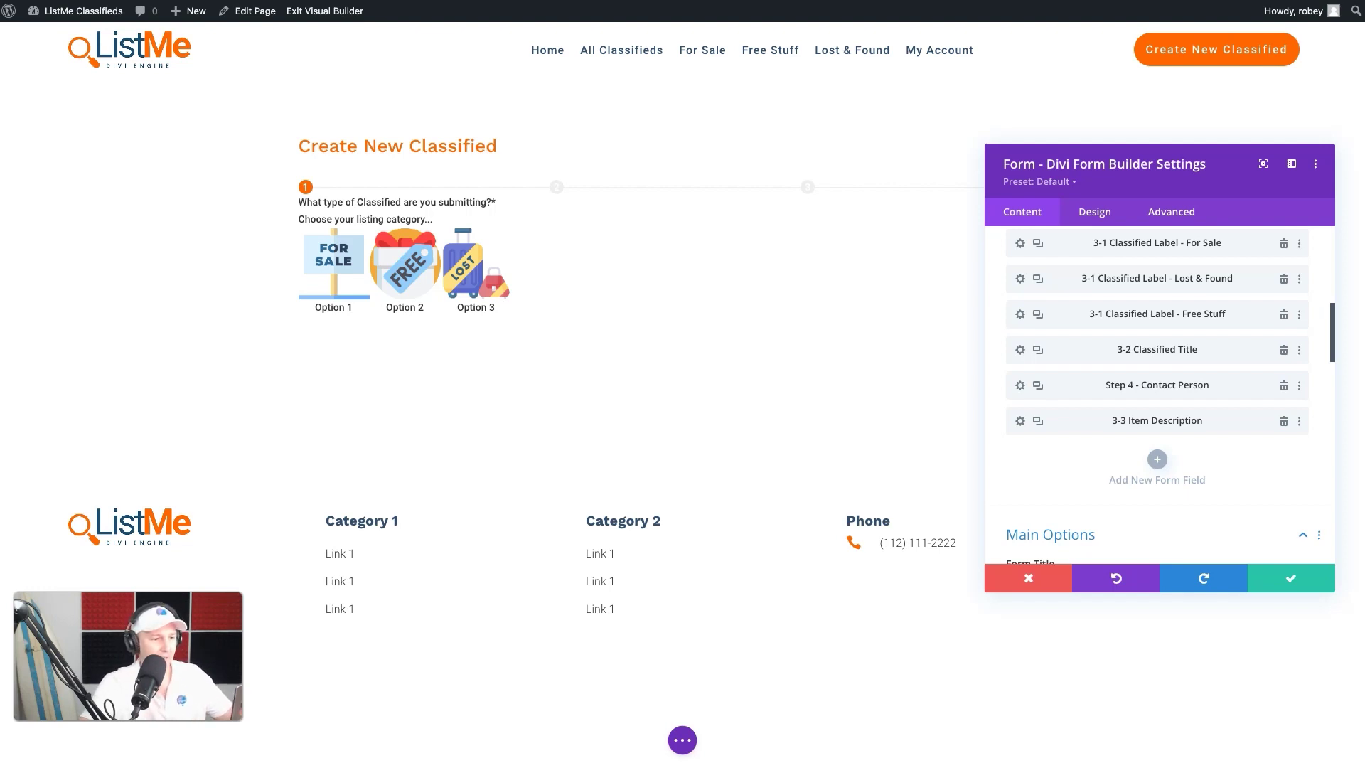
{"action": "left_click", "coordinate": [1131, 472]}
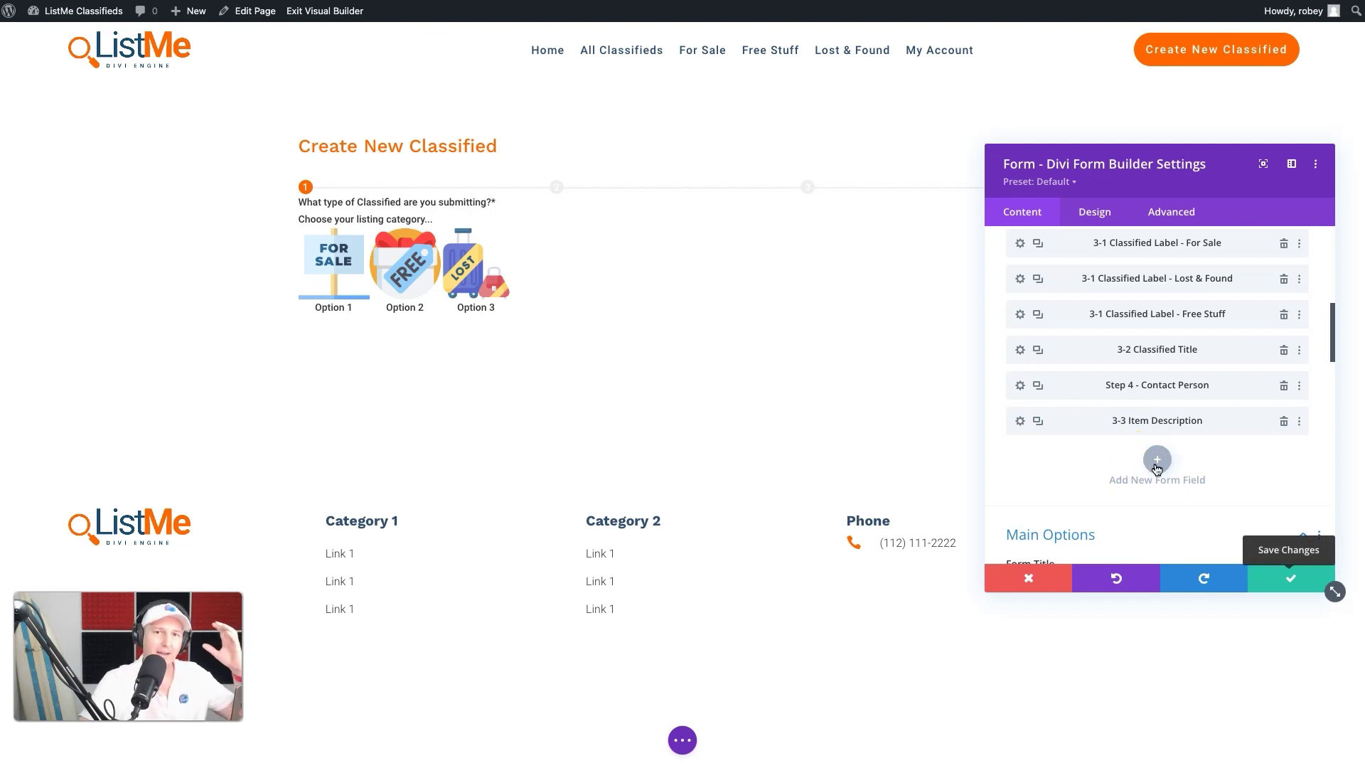
{"action": "left_click", "coordinate": [1157, 466]}
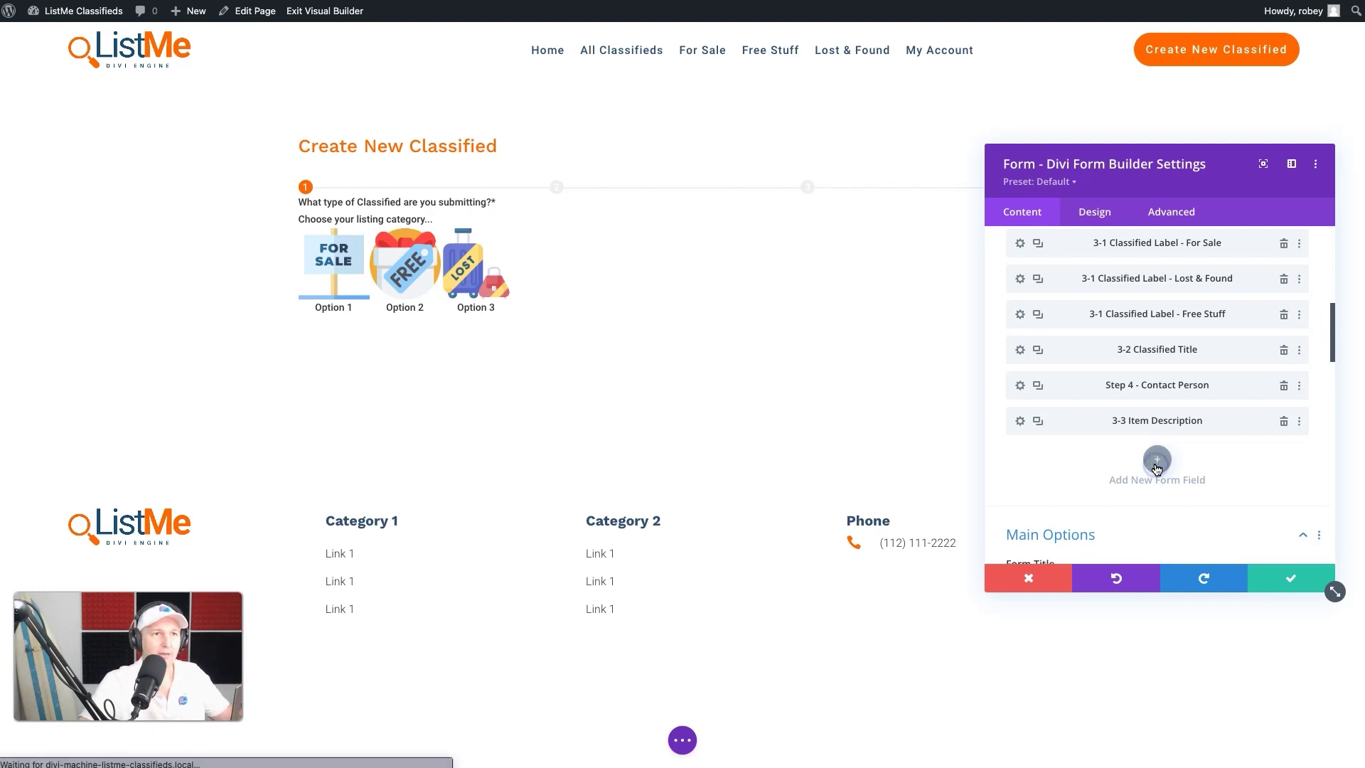
{"action": "left_click", "coordinate": [1065, 324]}
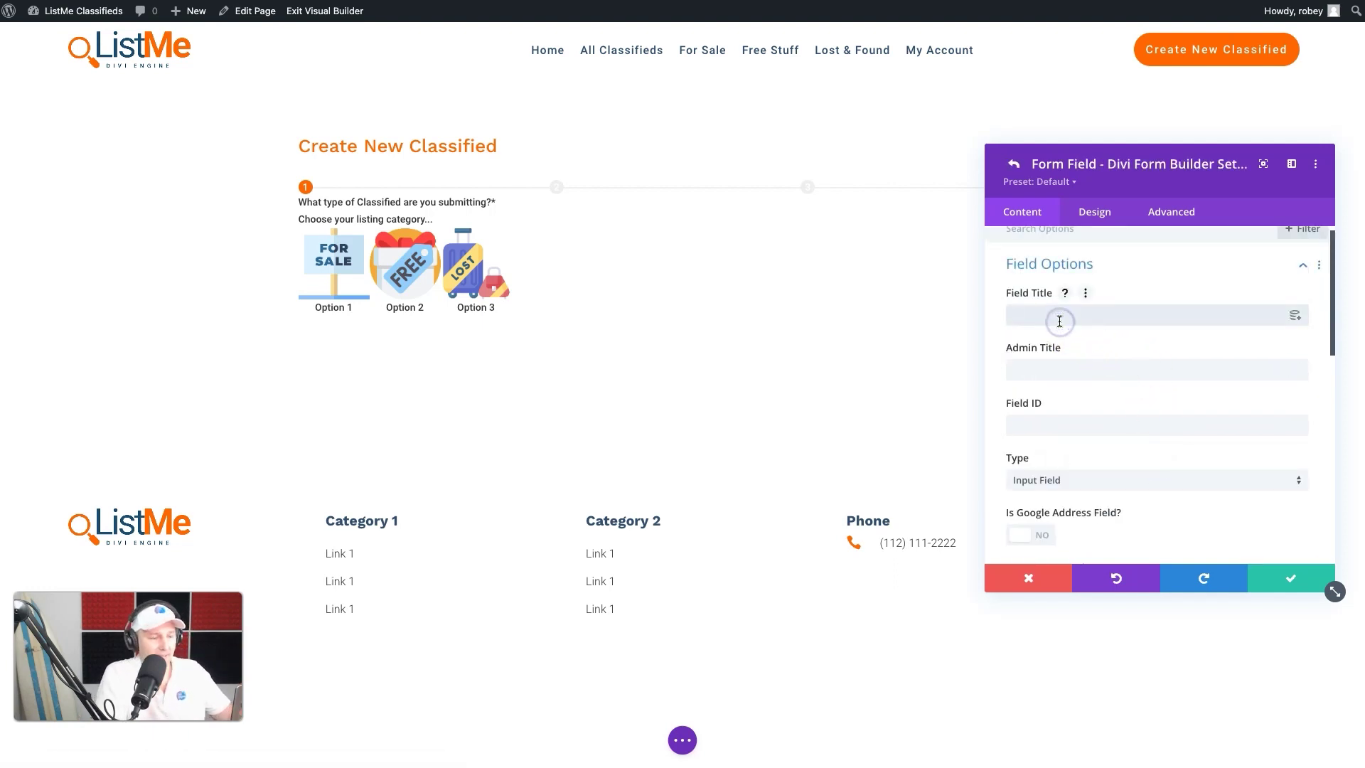
{"action": "type", "text": "Main Image"}
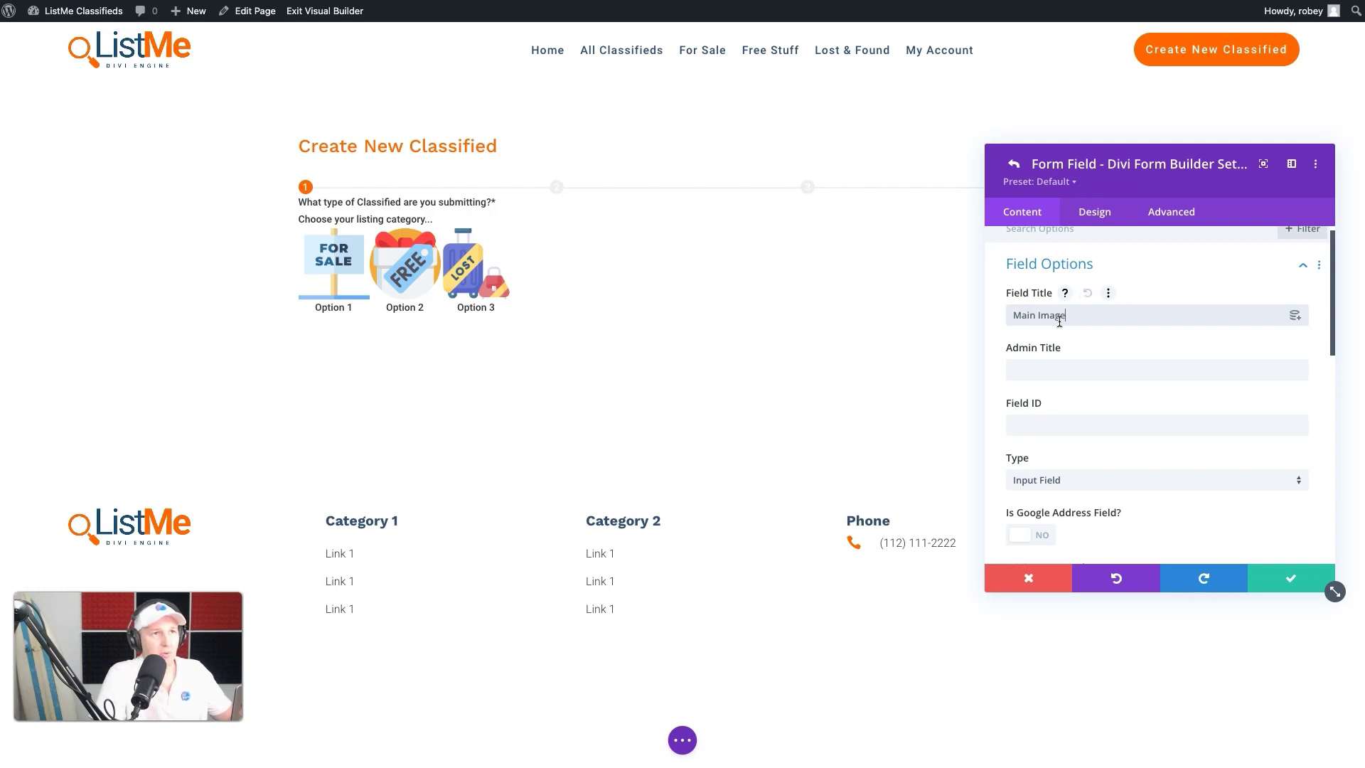
Set the new field's admin title to "3-4 Main Image" and its field ID to "main_image".
{"action": "triple_click", "coordinate": [1011, 315]}
{"action": "key", "text": "ctrl+c"}
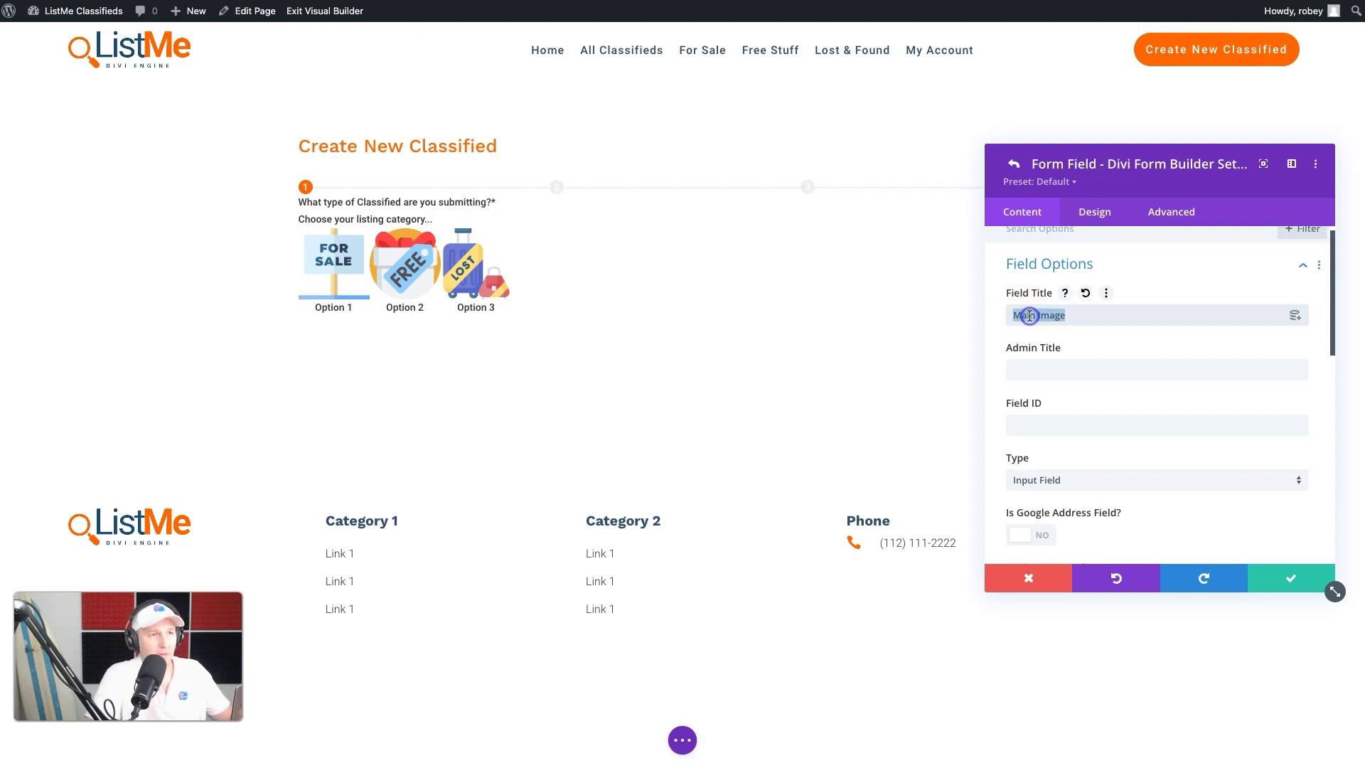
{"action": "left_click", "coordinate": [1032, 373]}
{"action": "type", "text": "3-2"}
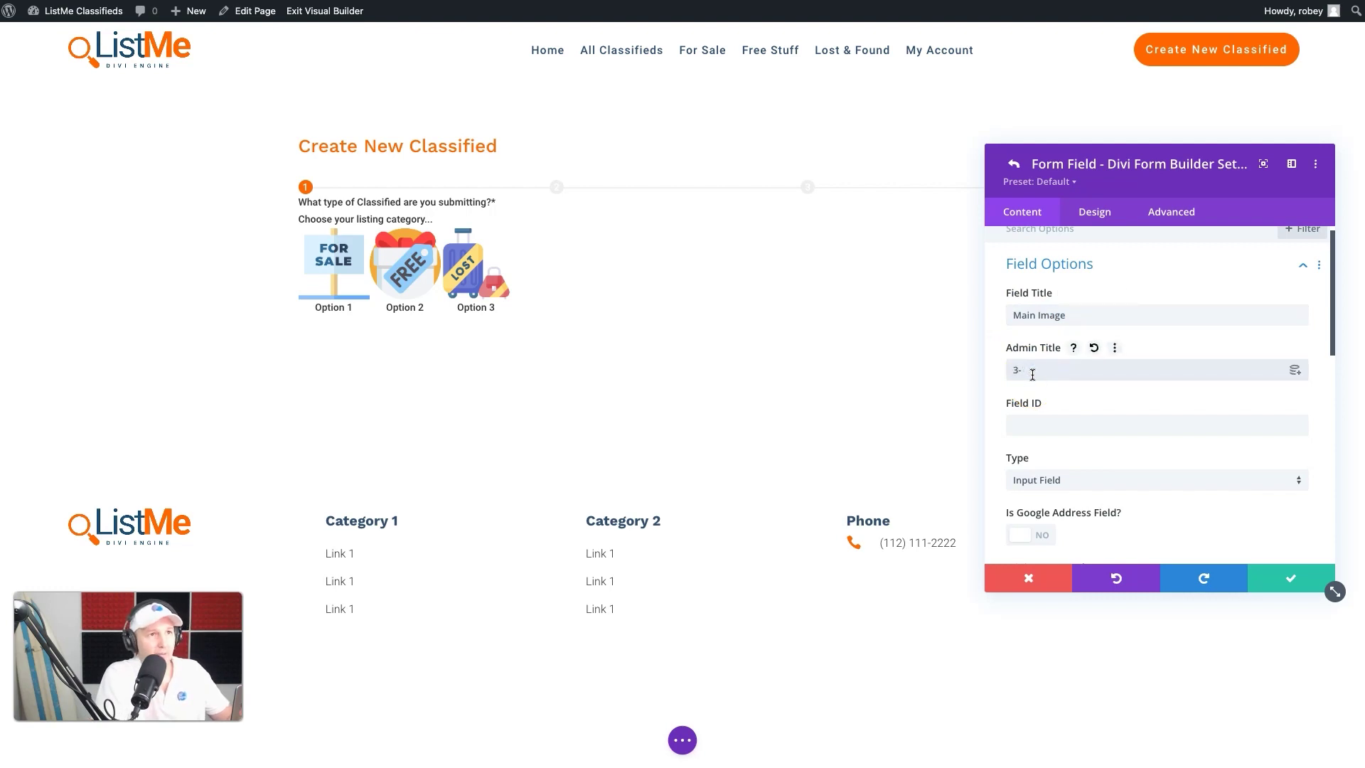
{"action": "key", "text": "ctrl+v"}
{"action": "left_click", "coordinate": [1024, 429]}
{"action": "type", "text": "m"}
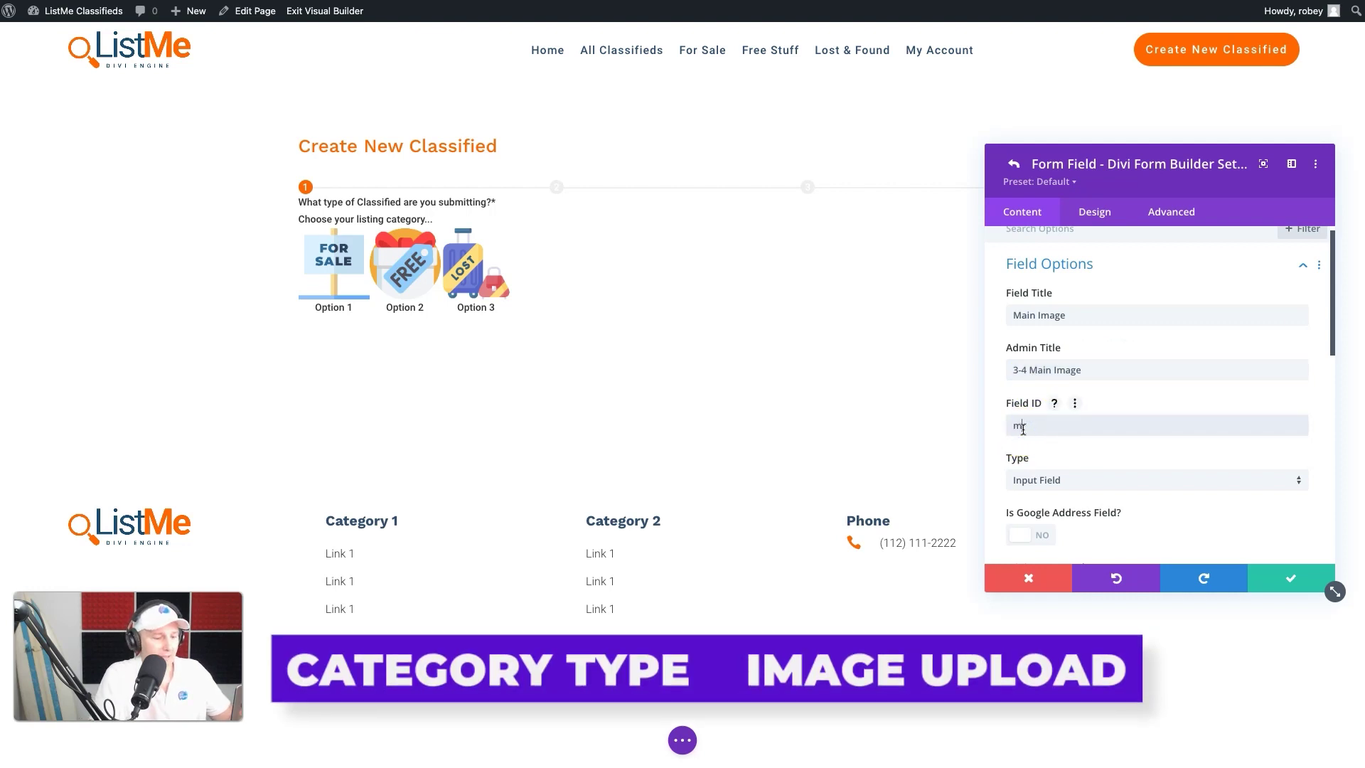
{"action": "type", "text": "ain_image"}
Change the Main Image field's type to Image Upload and set its maximum upload file count to 1.
{"action": "scroll", "coordinate": [1120, 441], "scroll_direction": "down", "scroll_amount": 3}
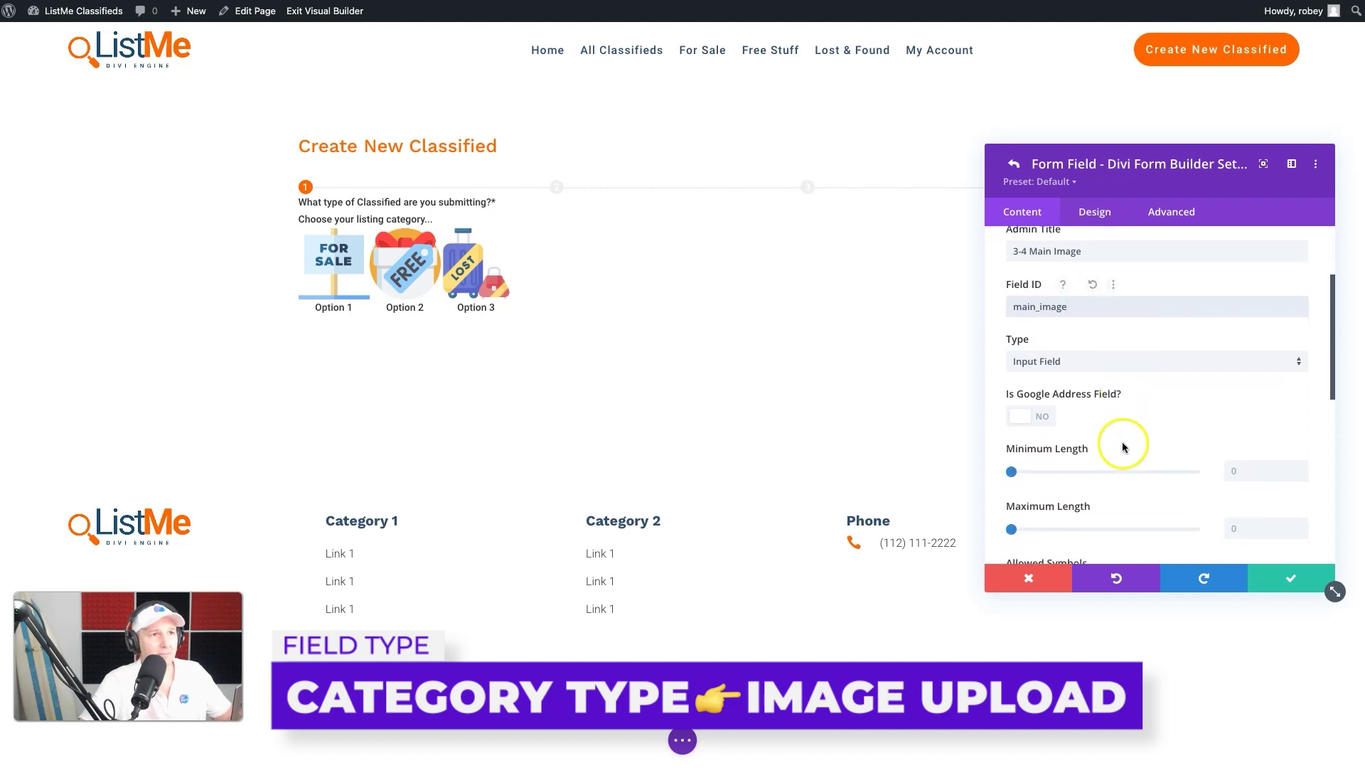
{"action": "left_click", "coordinate": [1131, 334]}
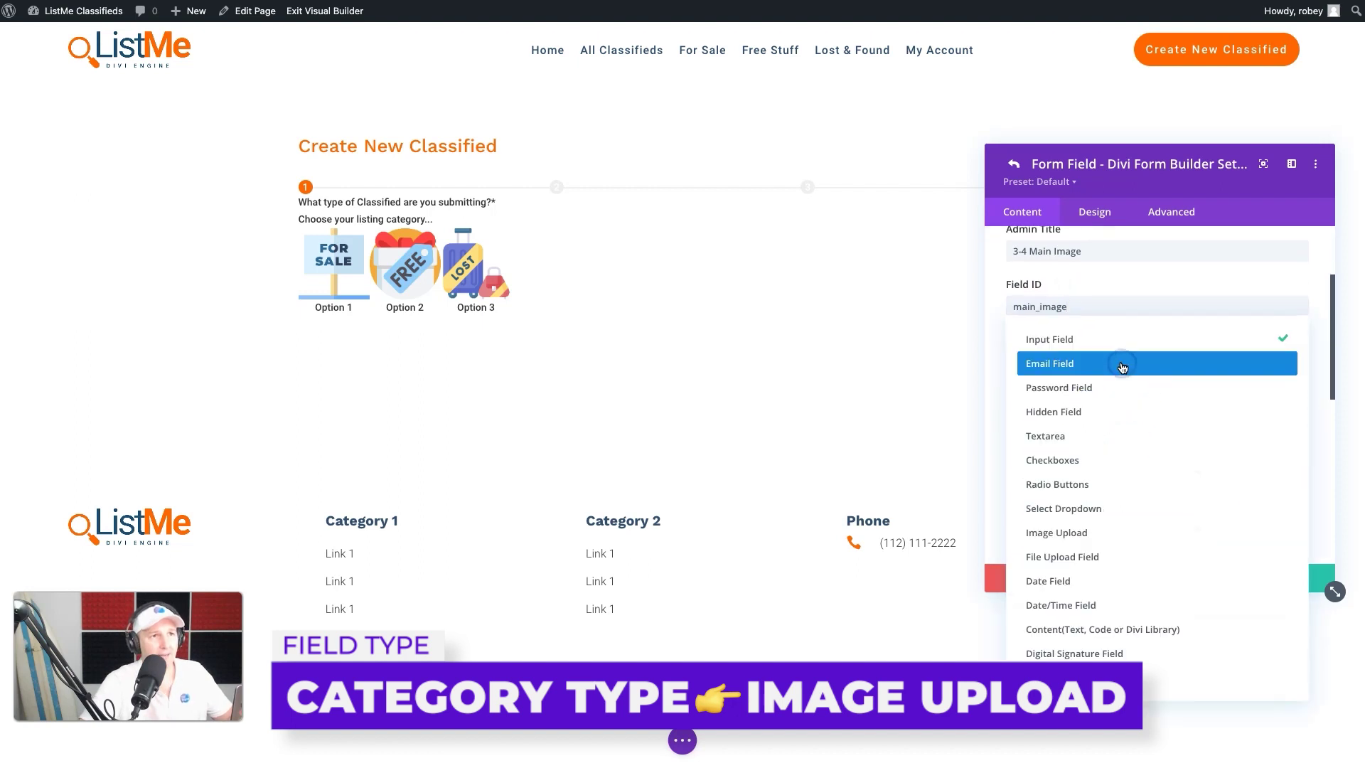
{"action": "left_click", "coordinate": [1114, 535]}
{"action": "scroll", "coordinate": [1152, 448], "scroll_direction": "down", "scroll_amount": 4}
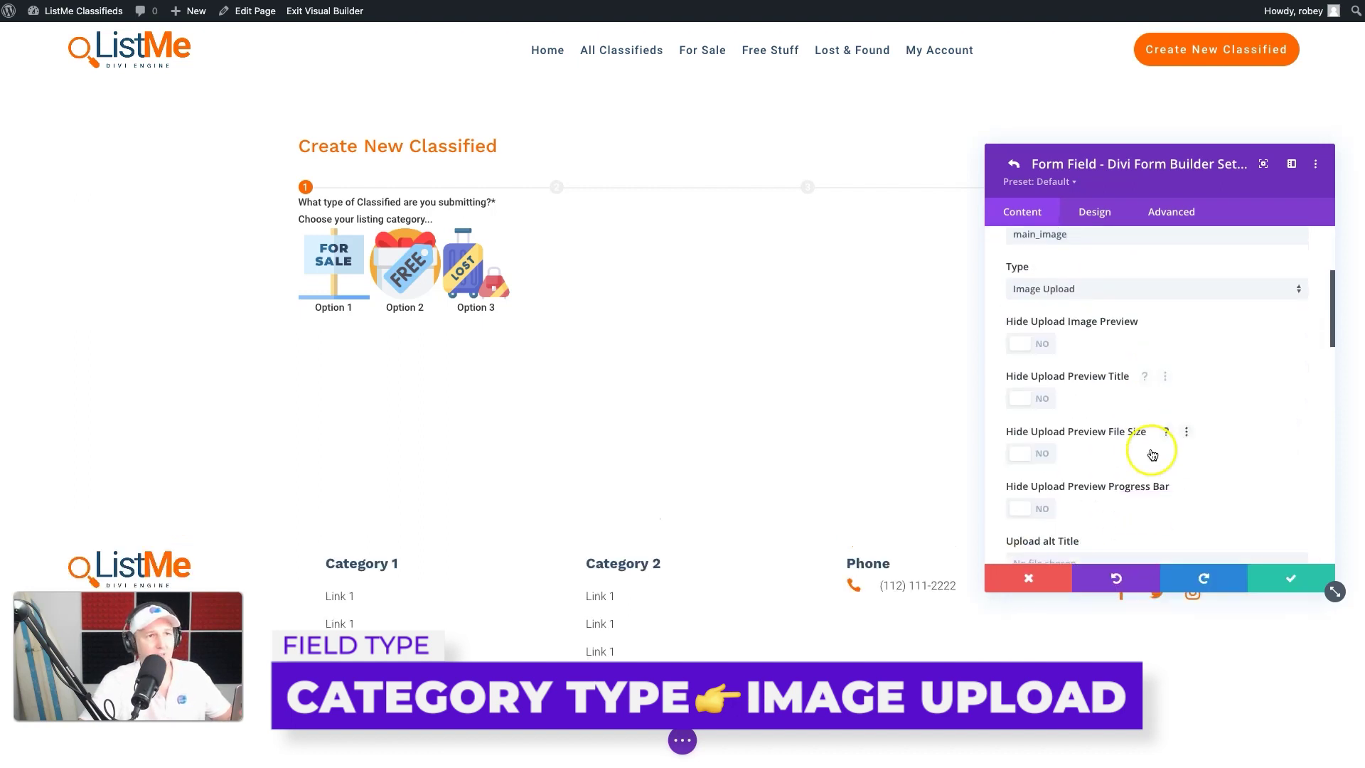
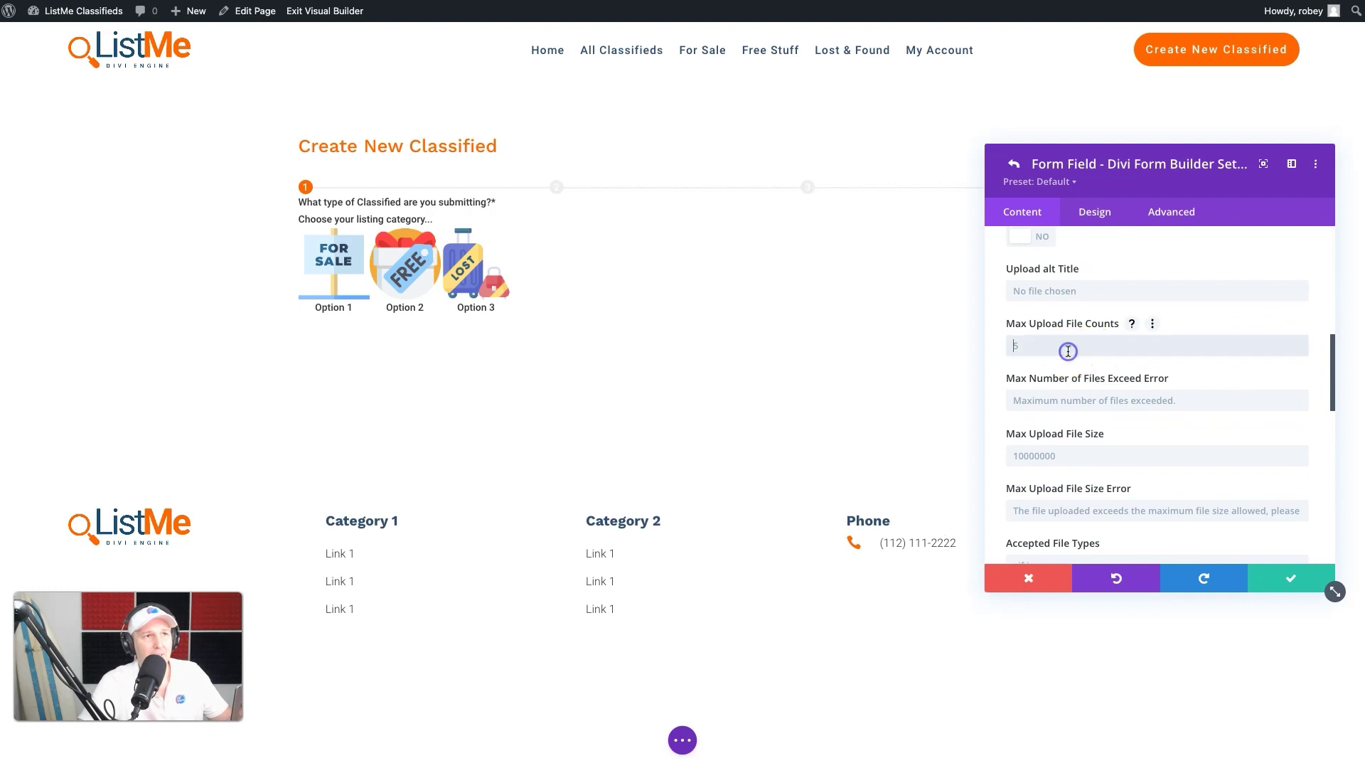
{"action": "type", "text": "1"}
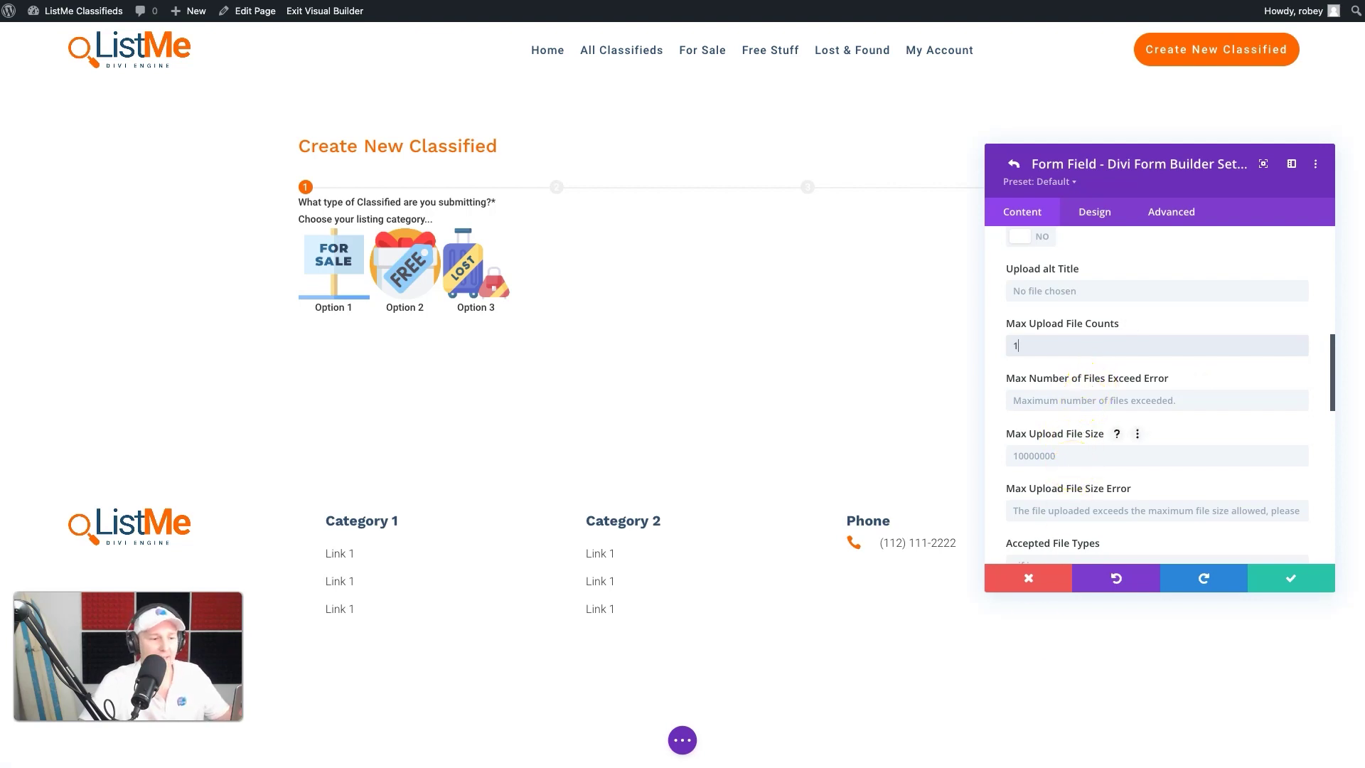
Make the Main Image field required.
{"action": "scroll", "coordinate": [1064, 451], "scroll_direction": "down", "scroll_amount": 5}
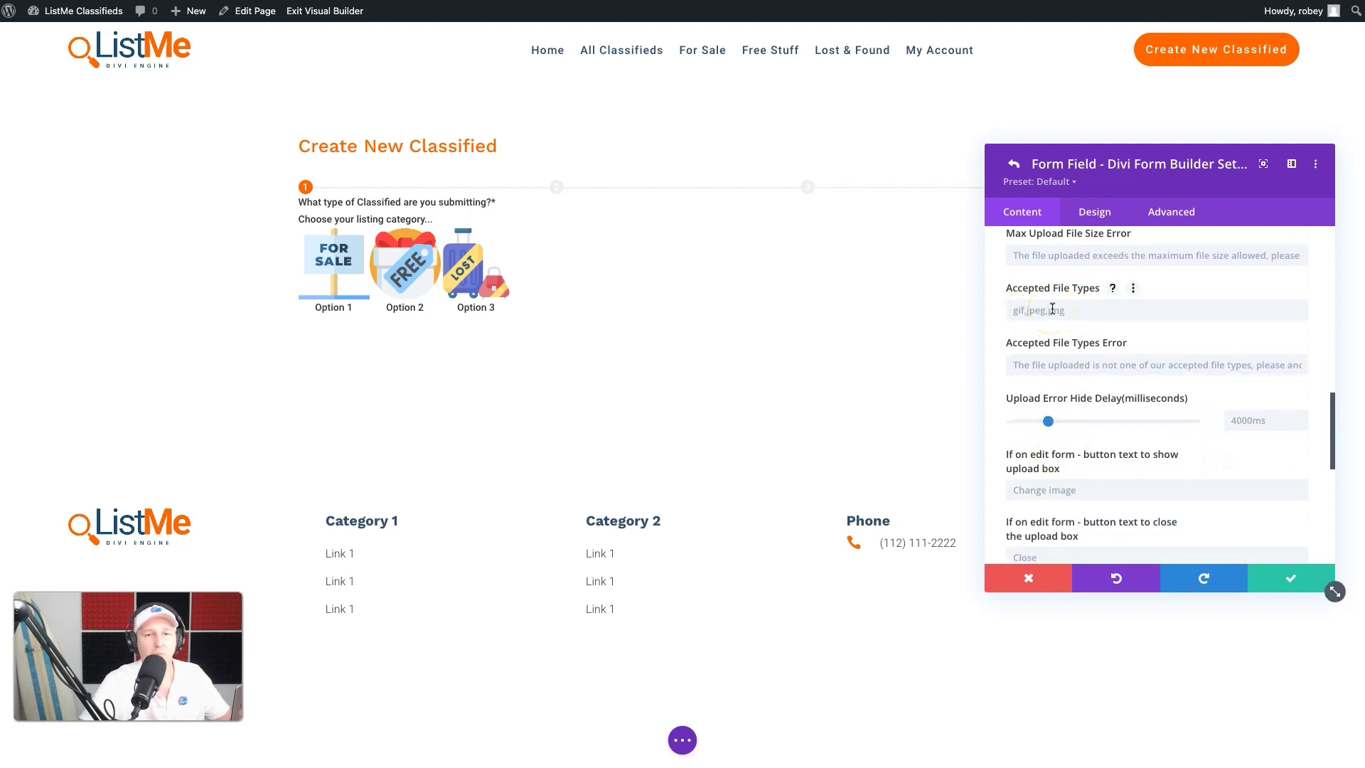
{"action": "scroll", "coordinate": [1206, 313], "scroll_direction": "down", "scroll_amount": 3}
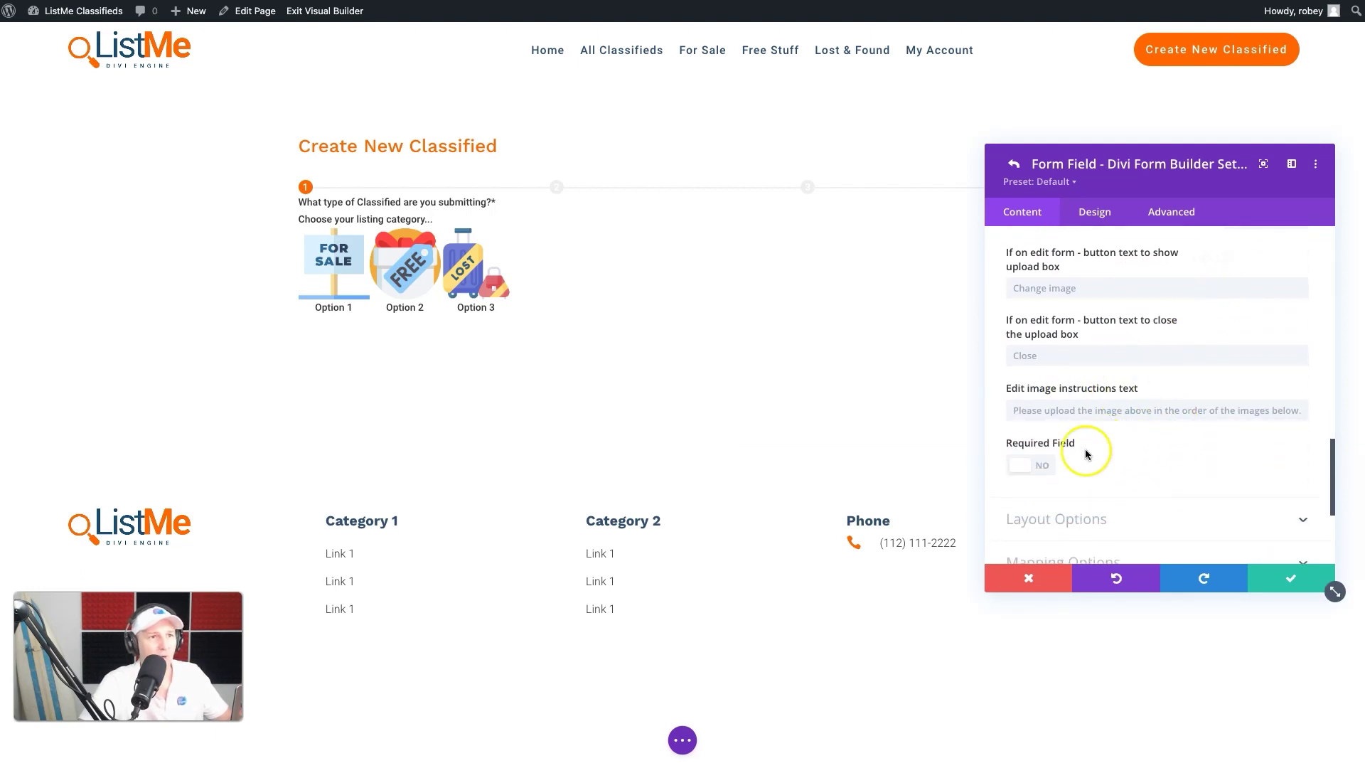
{"action": "left_click", "coordinate": [1027, 465]}
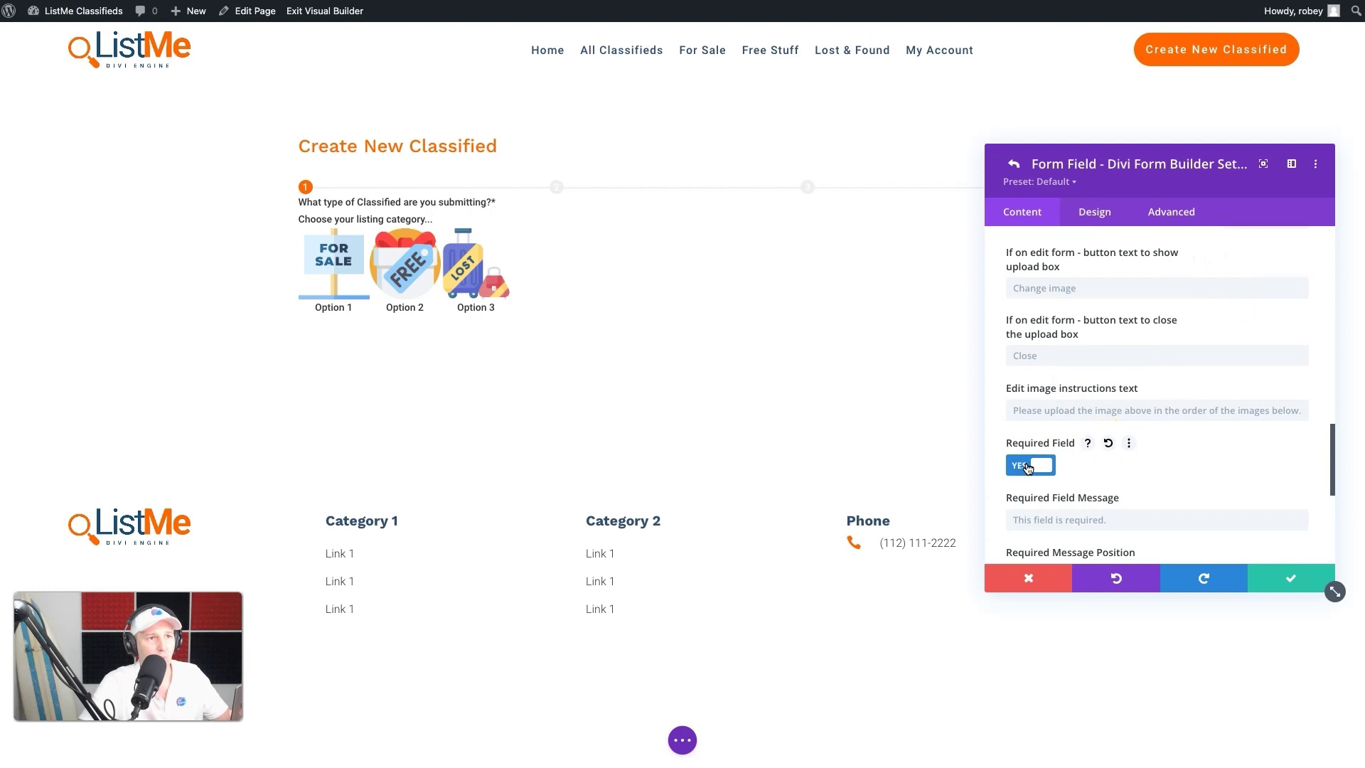
Set the Main Image field's label position to Top, keeping the Document upload icon style.
{"action": "scroll", "coordinate": [1028, 465], "scroll_direction": "down", "scroll_amount": 2}
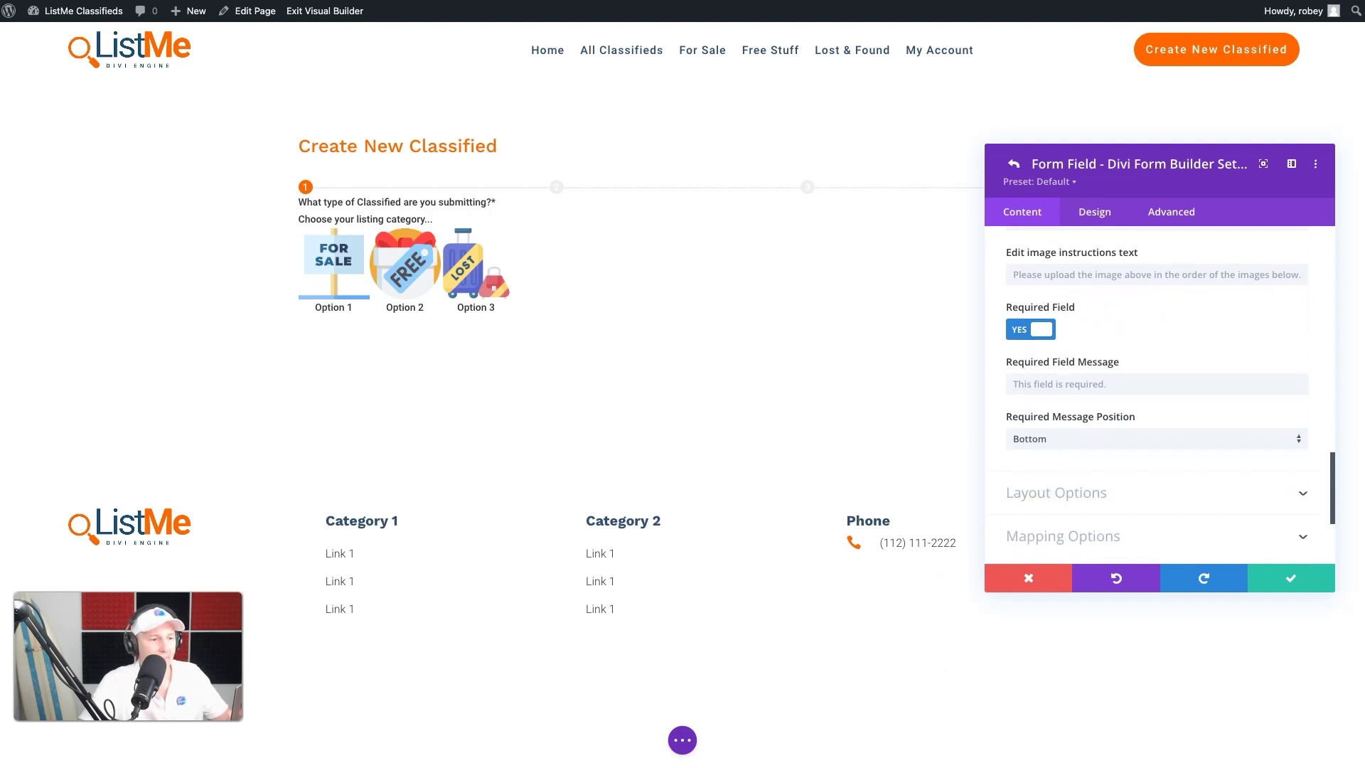
{"action": "scroll", "coordinate": [1193, 413], "scroll_direction": "down", "scroll_amount": 3}
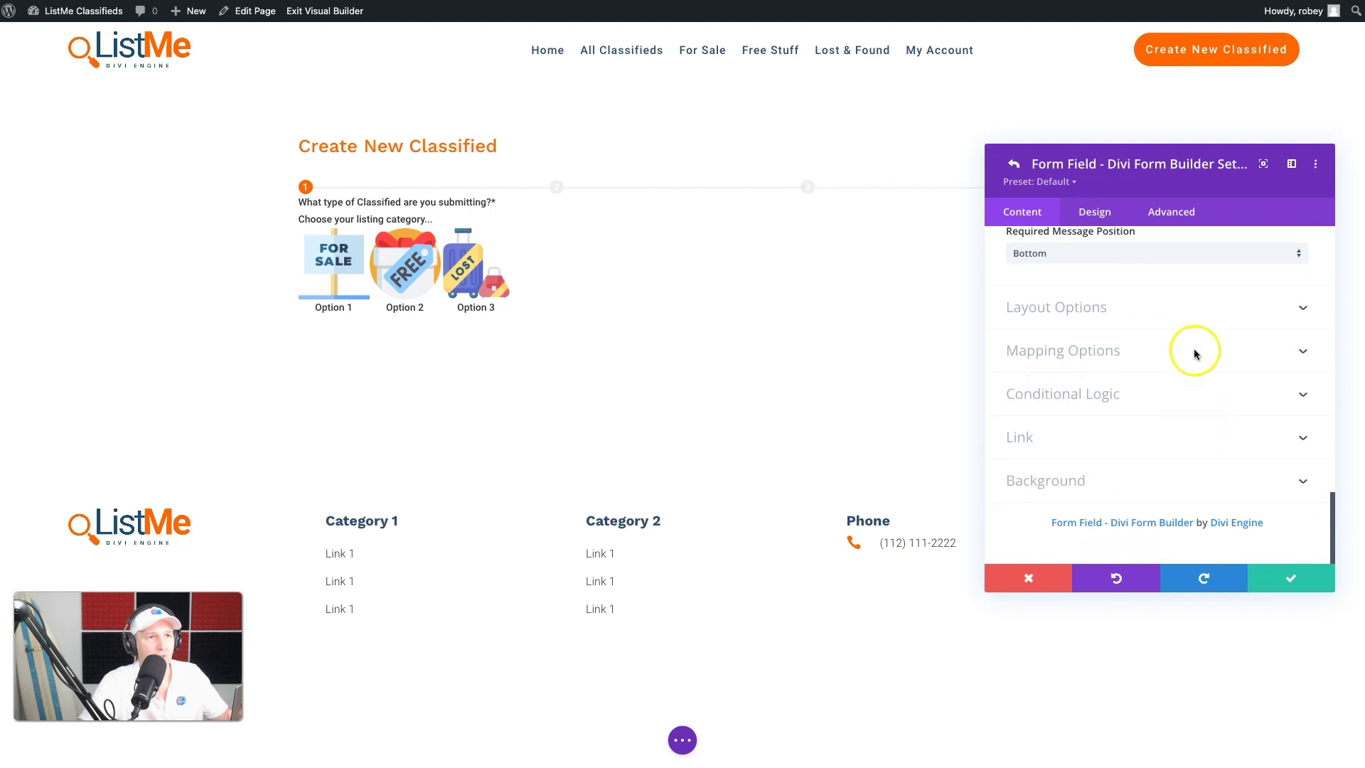
{"action": "left_click", "coordinate": [1185, 312]}
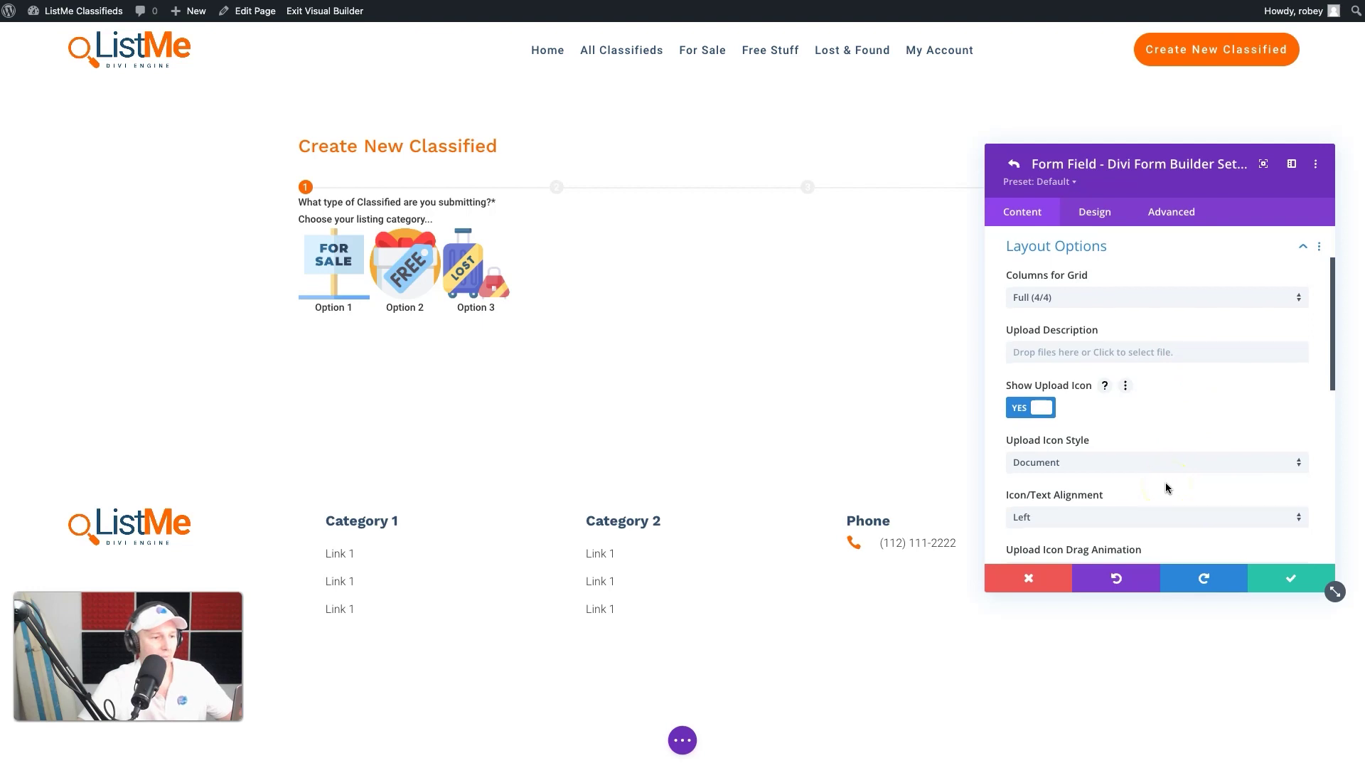
{"action": "scroll", "coordinate": [1167, 488], "scroll_direction": "down", "scroll_amount": 1}
{"action": "left_click", "coordinate": [1118, 390]}
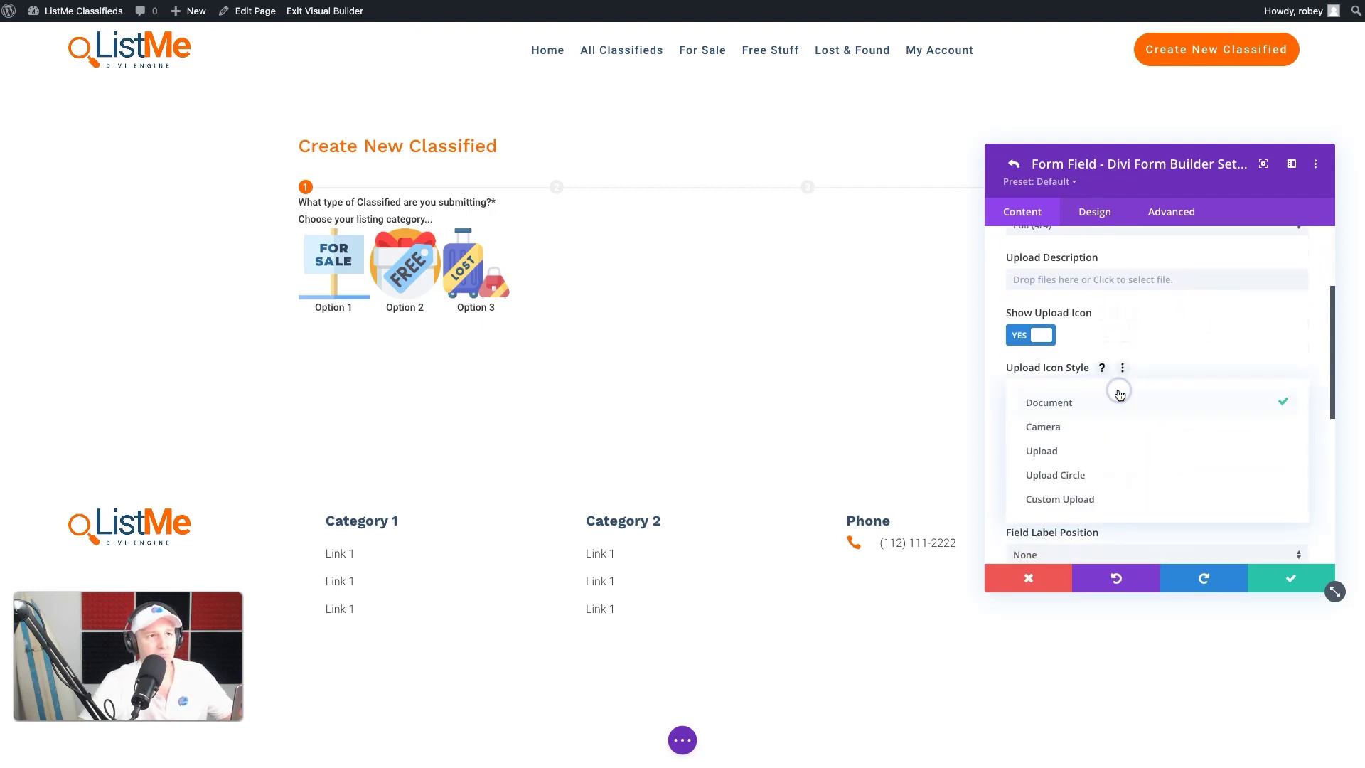
{"action": "left_click", "coordinate": [1212, 370]}
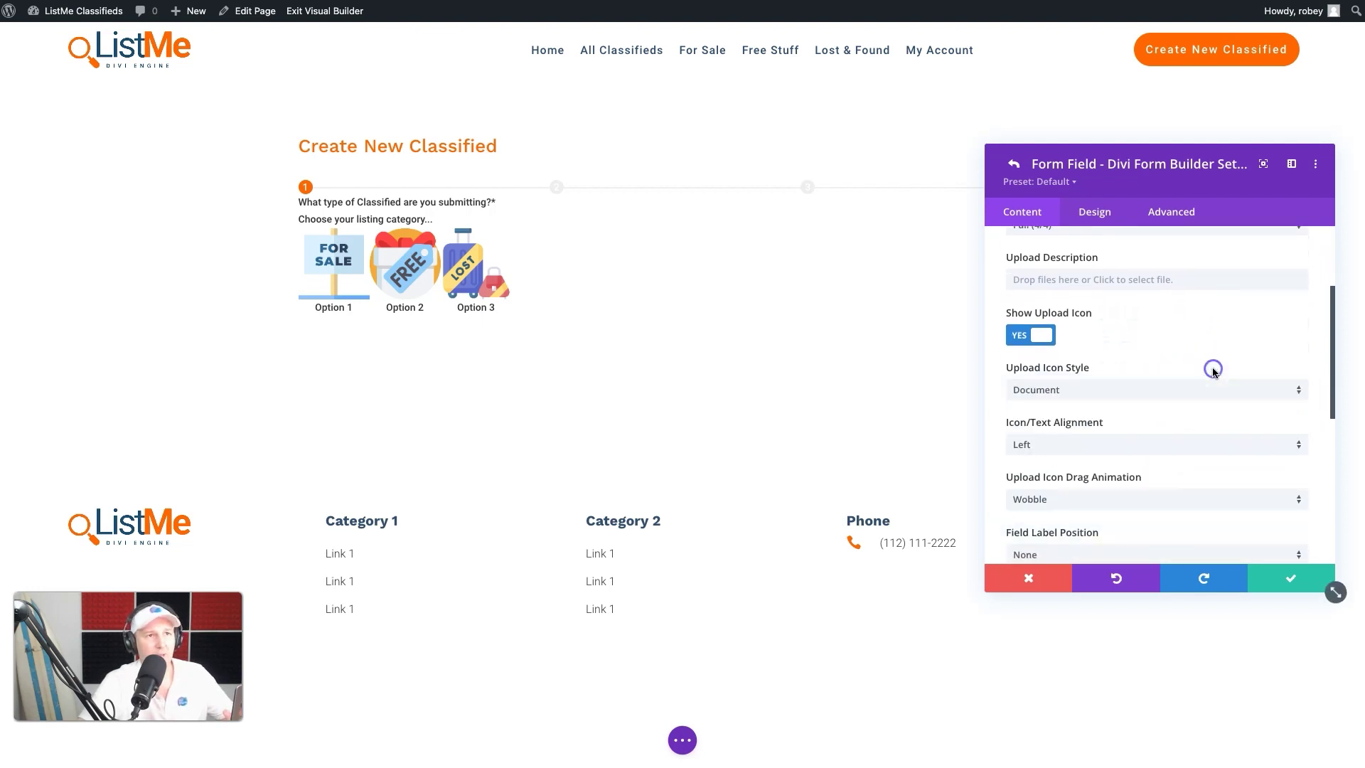
{"action": "scroll", "coordinate": [1129, 476], "scroll_direction": "down", "scroll_amount": 1}
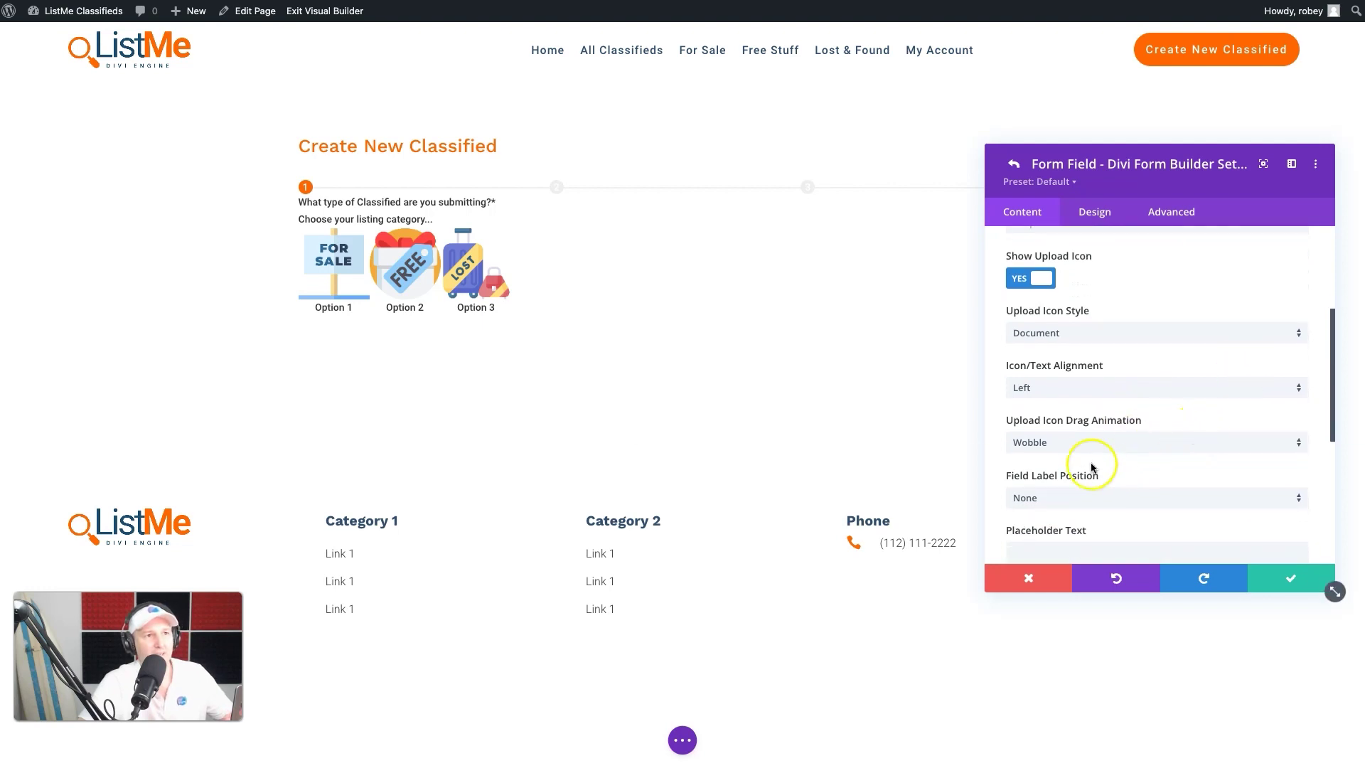
{"action": "scroll", "coordinate": [1100, 484], "scroll_direction": "down", "scroll_amount": 1}
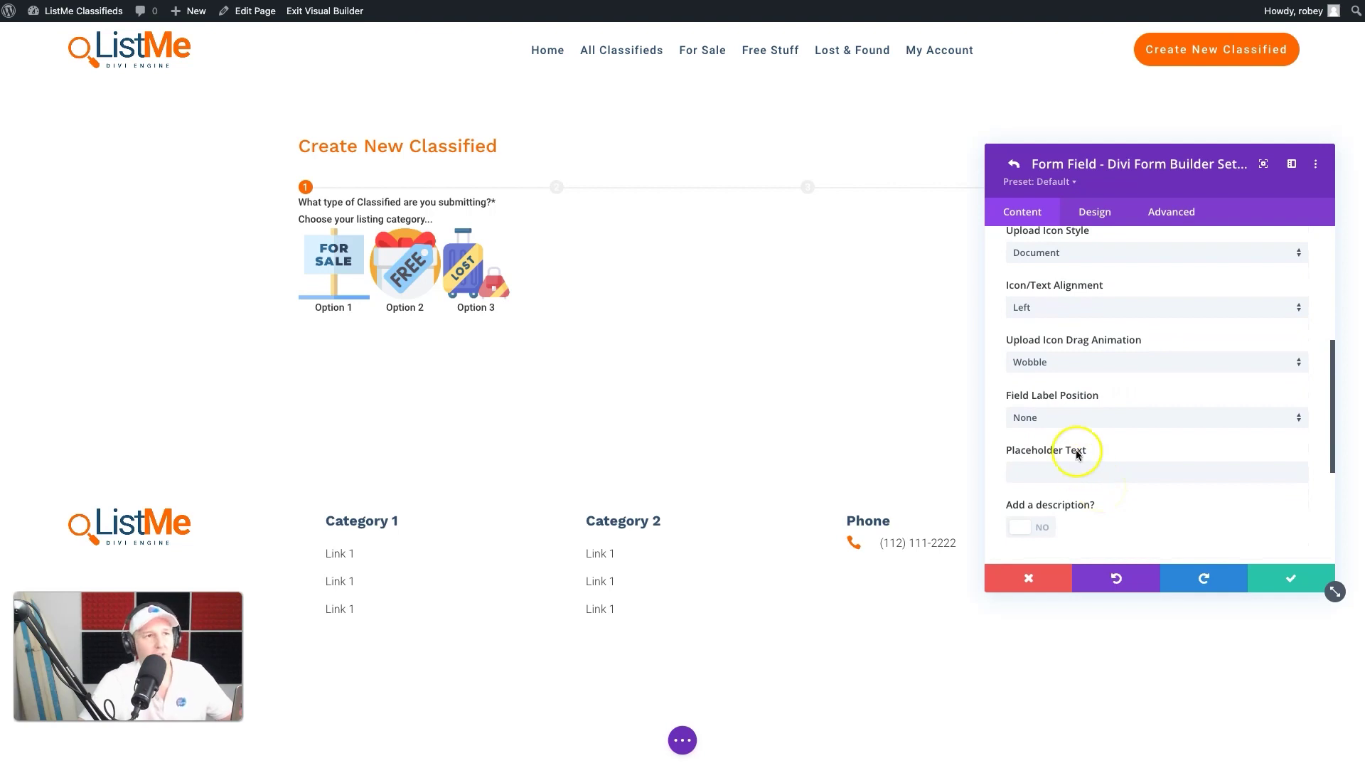
{"action": "left_click", "coordinate": [1059, 420]}
{"action": "left_click", "coordinate": [1053, 456]}
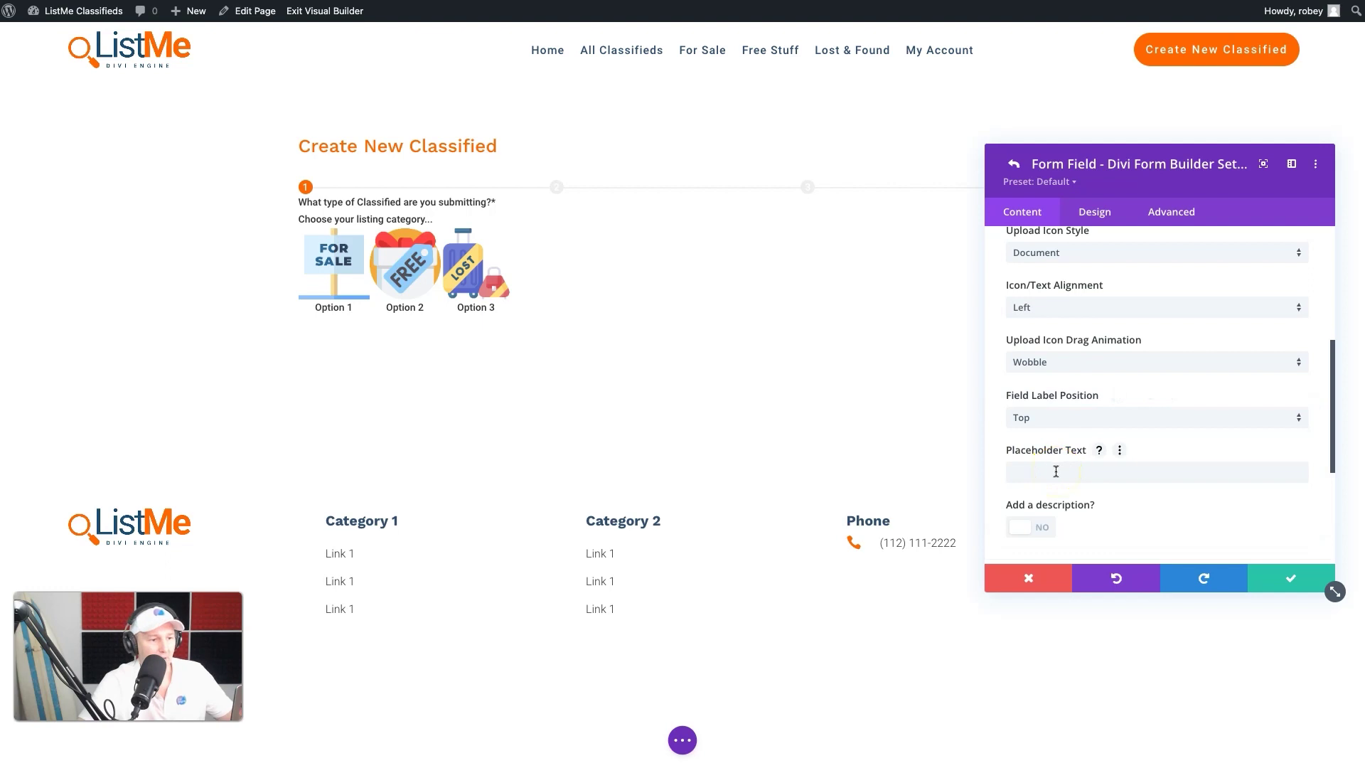
Enable a description for the Main Image field and set its text to "Please upload your main image for the item...".
{"action": "scroll", "coordinate": [1121, 448], "scroll_direction": "down", "scroll_amount": 1}
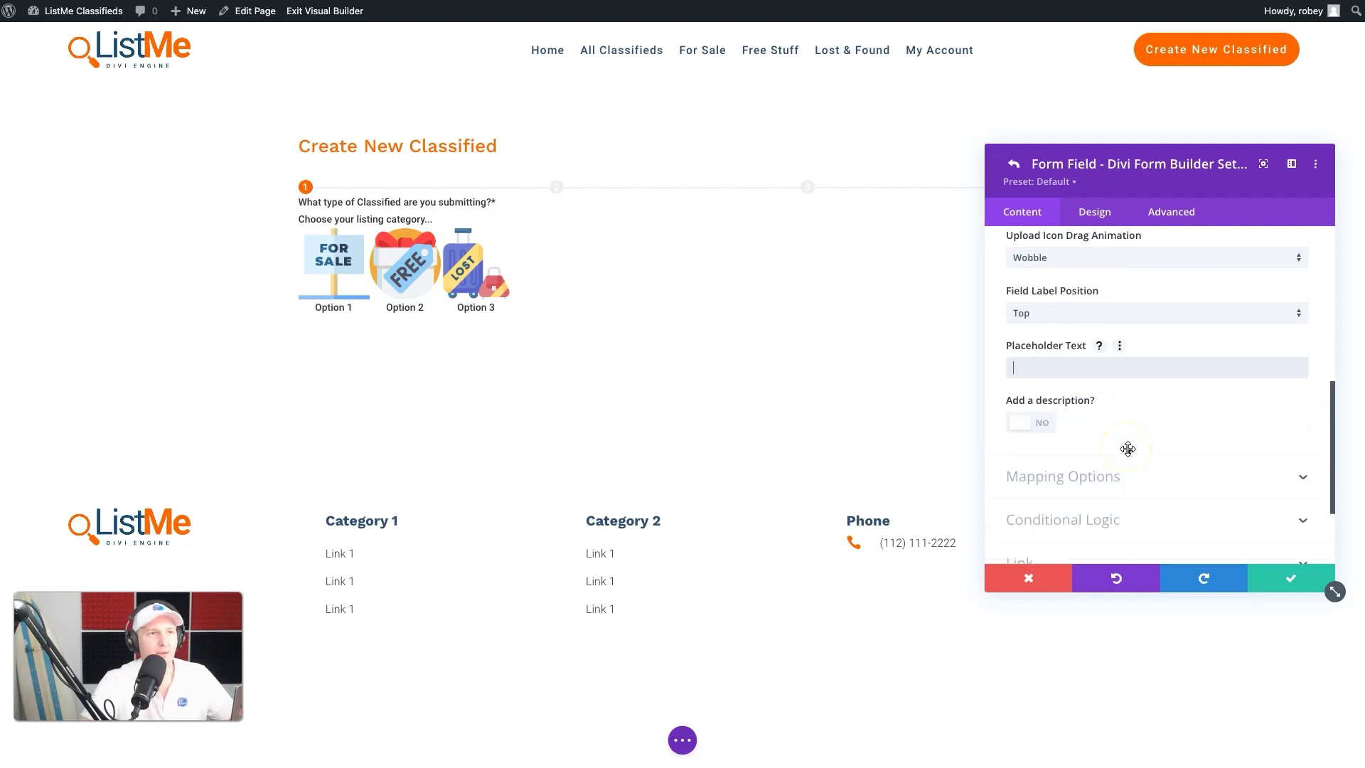
{"action": "left_click", "coordinate": [1040, 424]}
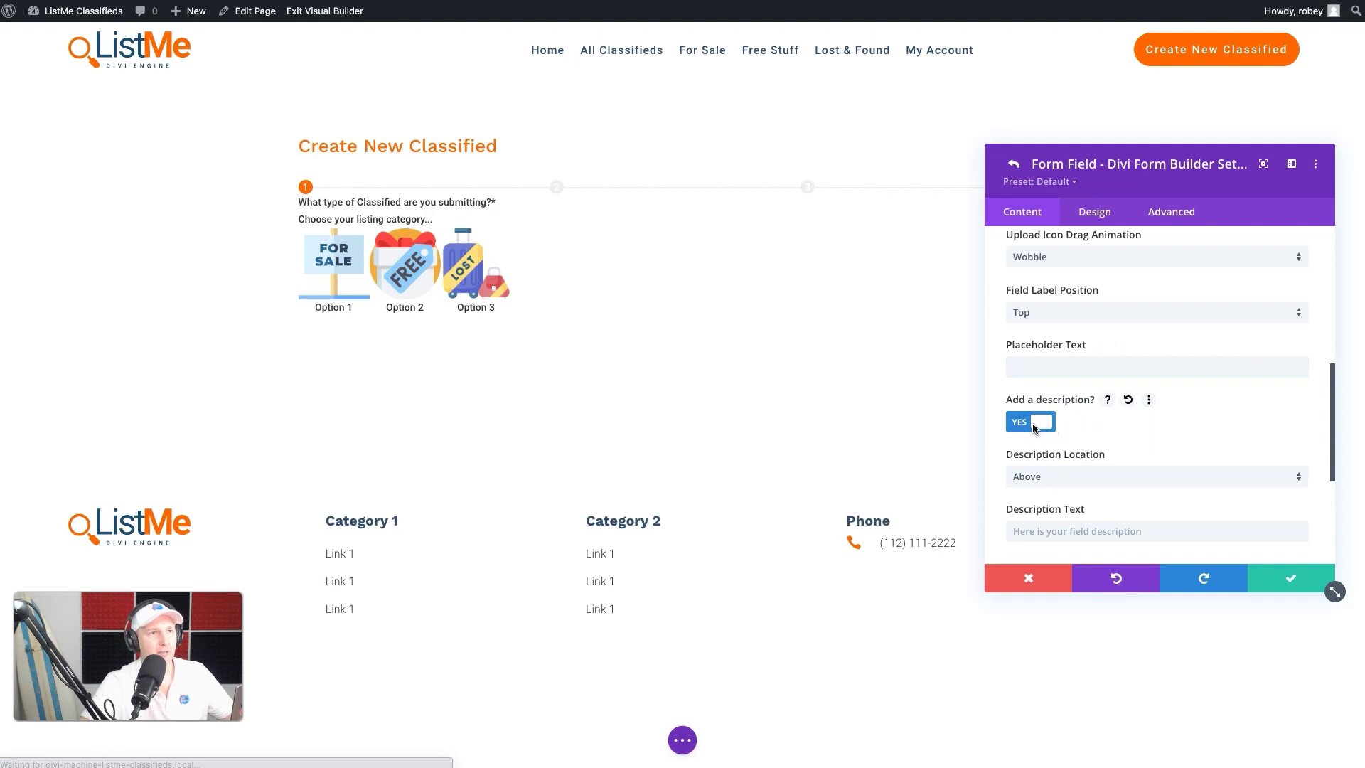
{"action": "scroll", "coordinate": [1065, 523], "scroll_direction": "down", "scroll_amount": 1}
{"action": "scroll", "coordinate": [1064, 522], "scroll_direction": "down", "scroll_amount": 1}
{"action": "left_click", "coordinate": [1069, 435]}
{"action": "type", "text": "Please upload your main image for the item..."}
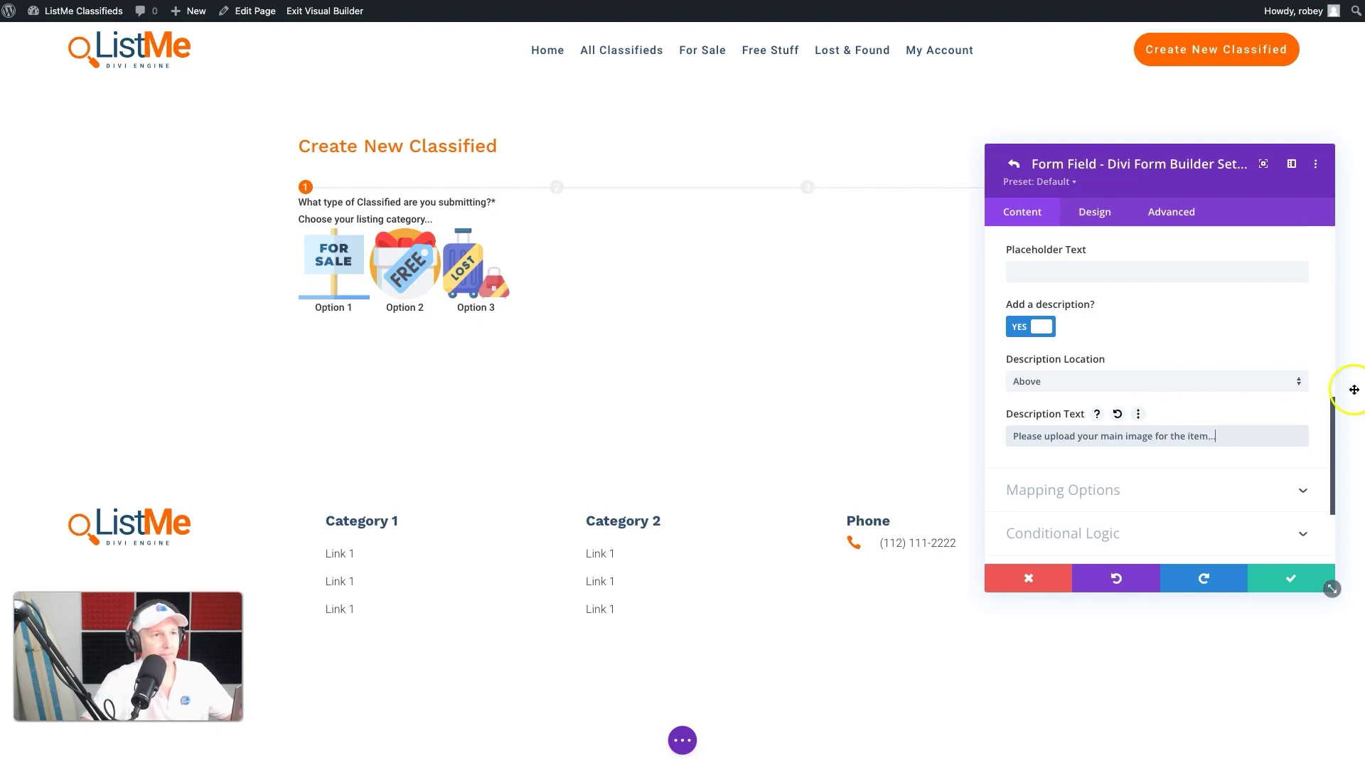
Map the Main Image field to the Featured Image default field and save the field.
{"action": "left_click", "coordinate": [1132, 488]}
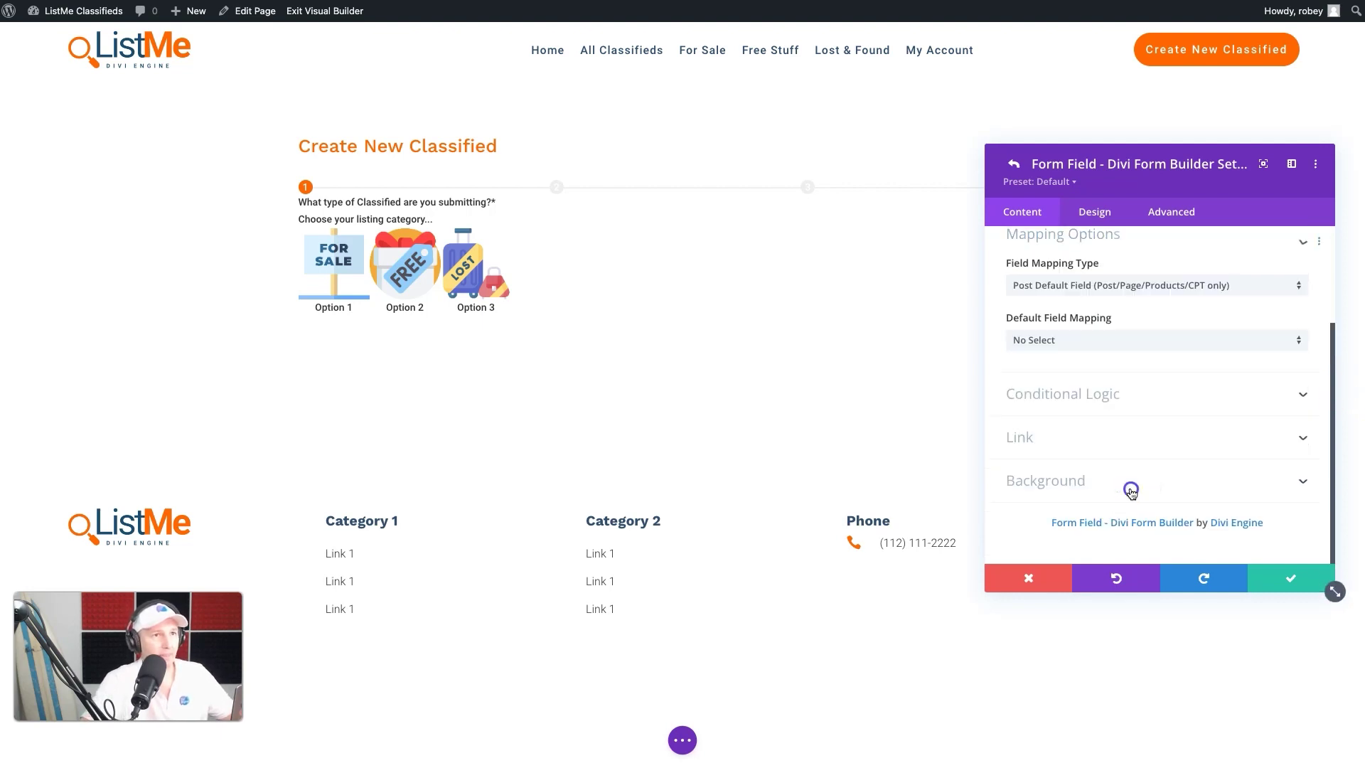
{"action": "left_click", "coordinate": [1113, 352]}
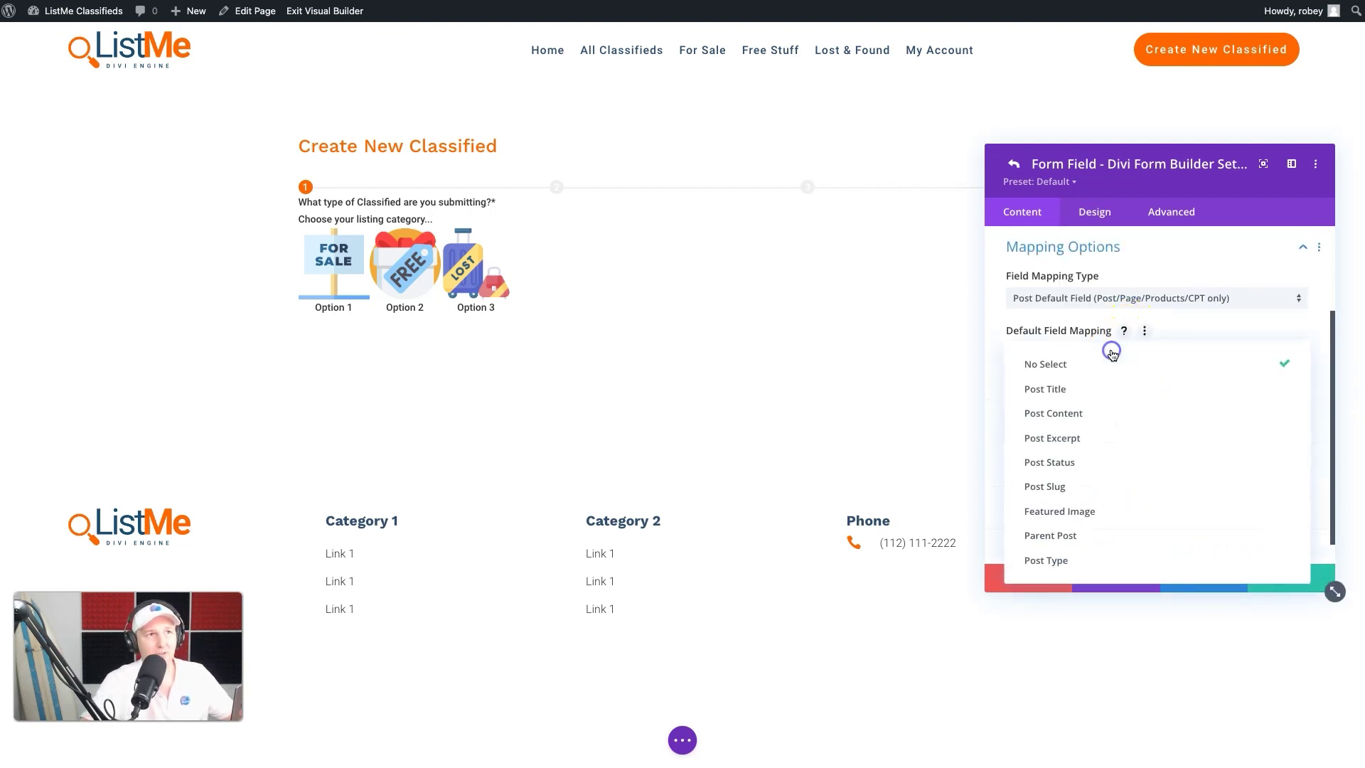
{"action": "left_click", "coordinate": [1094, 512]}
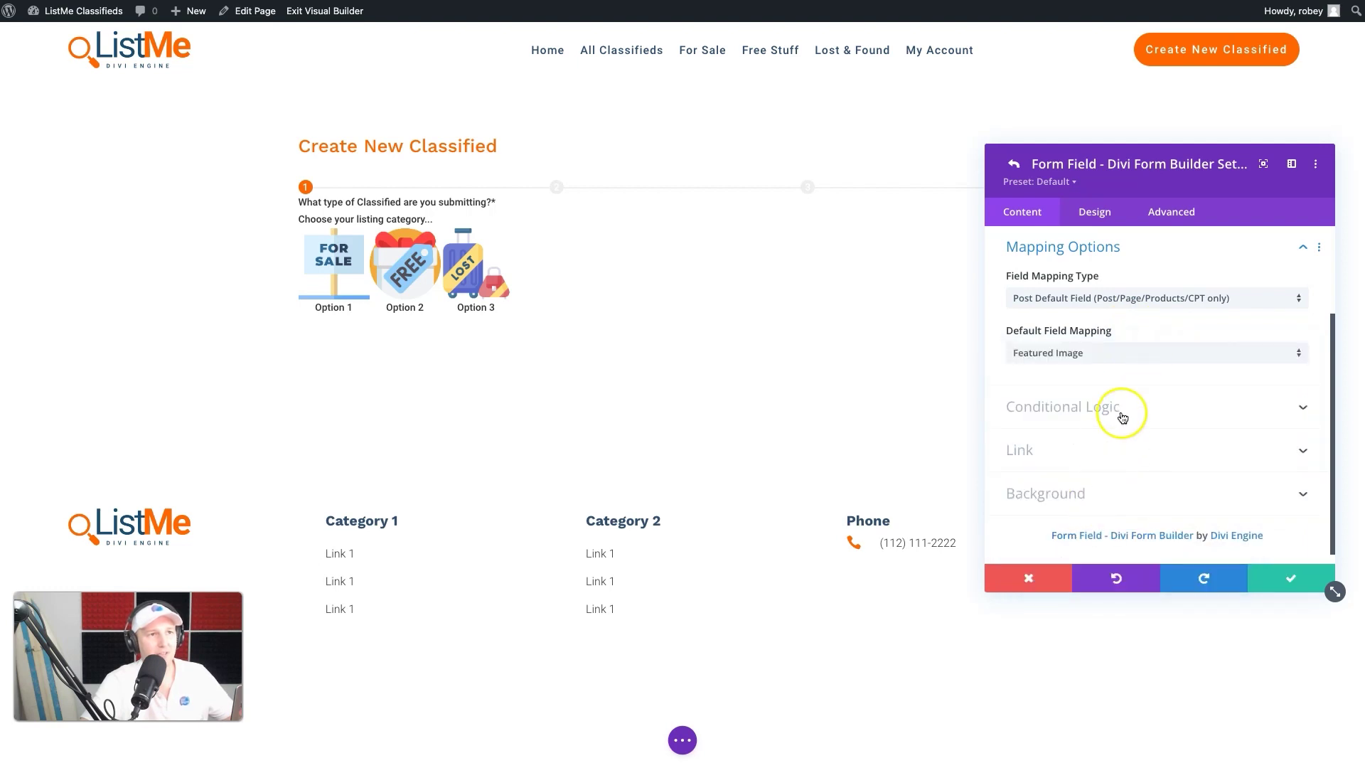
{"action": "left_click", "coordinate": [1274, 584]}
Reorder the form fields, moving 3-3 Item Description above 3-2 Classified Title and Step 4 - Contact Person below 3-4 Main Image.
{"action": "scroll", "coordinate": [1230, 369], "scroll_direction": "up", "scroll_amount": 10}
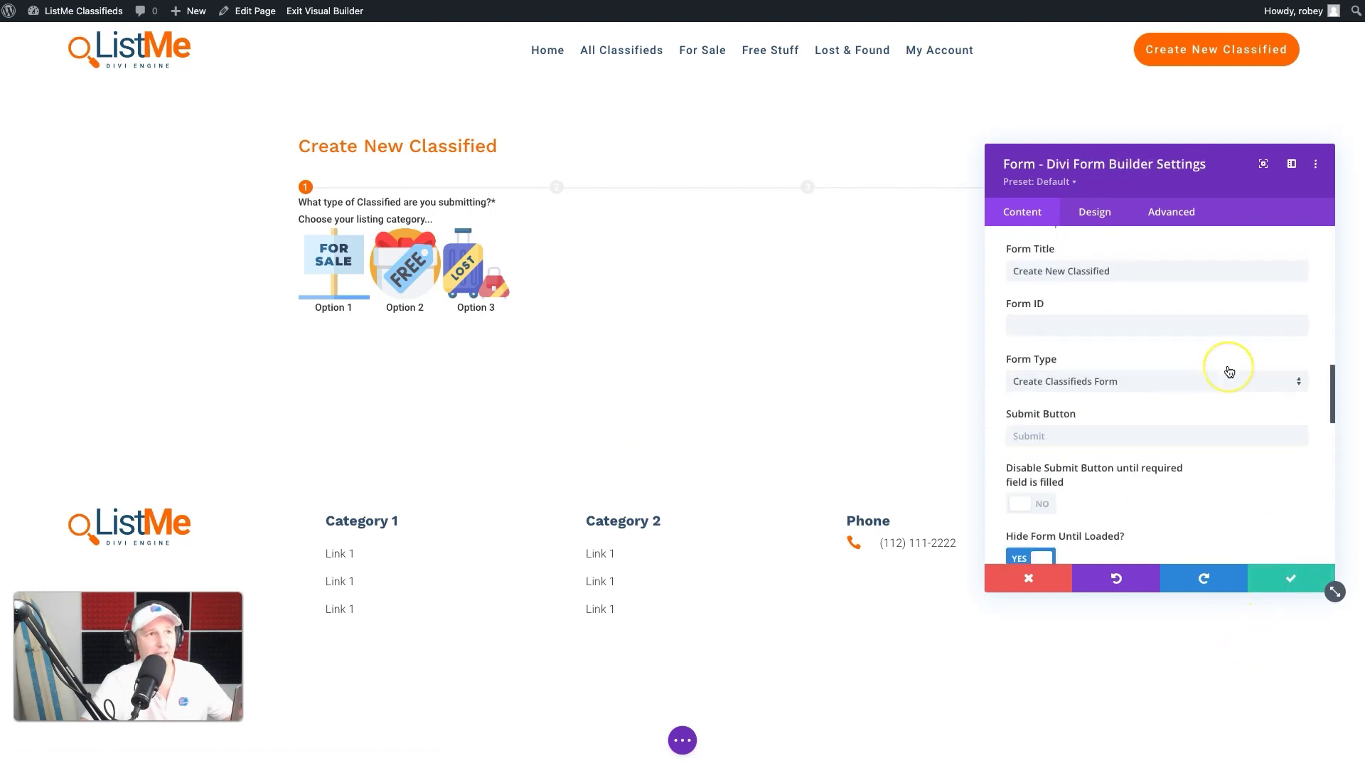
{"action": "scroll", "coordinate": [1230, 369], "scroll_direction": "down", "scroll_amount": 4}
{"action": "scroll", "coordinate": [1152, 427], "scroll_direction": "down", "scroll_amount": 1}
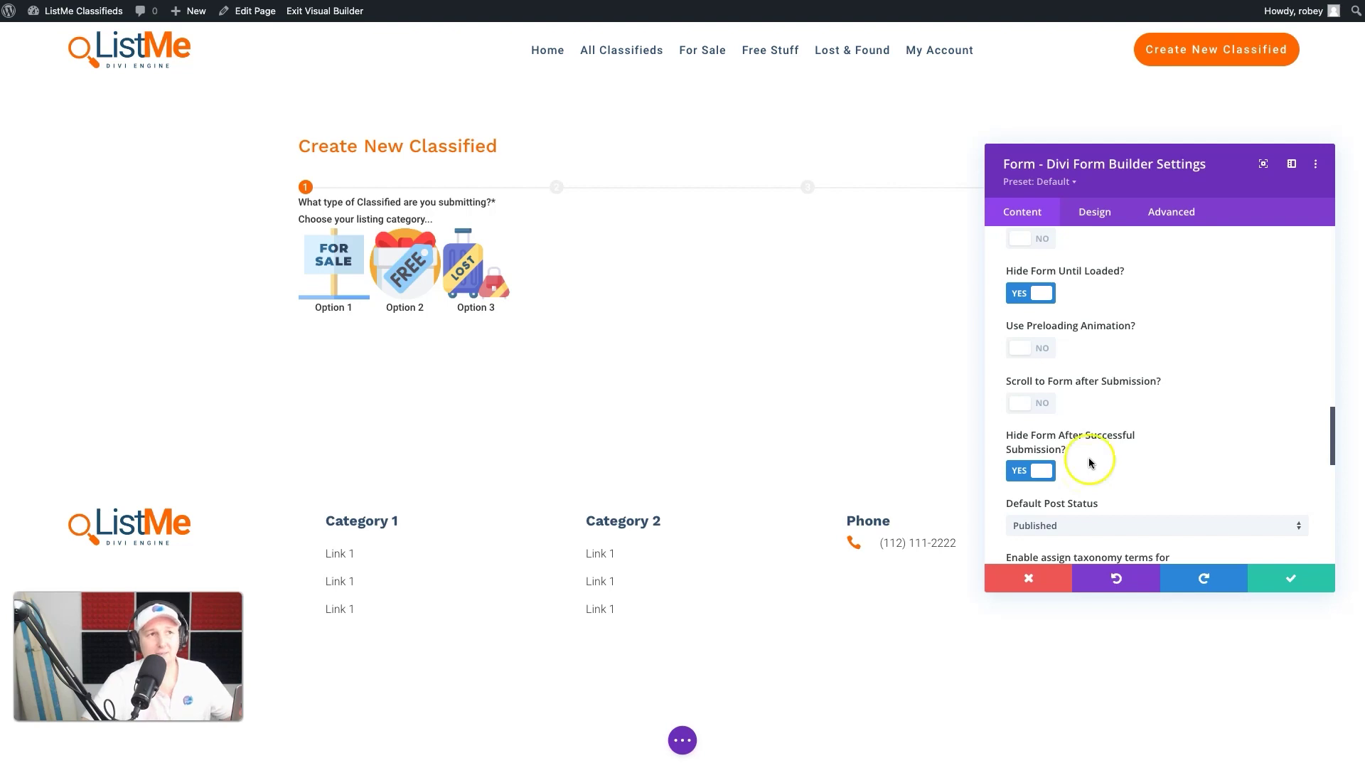
{"action": "scroll", "coordinate": [1112, 434], "scroll_direction": "up", "scroll_amount": 10}
{"action": "scroll", "coordinate": [1113, 436], "scroll_direction": "down", "scroll_amount": 3}
{"action": "left_click", "coordinate": [1065, 460]}
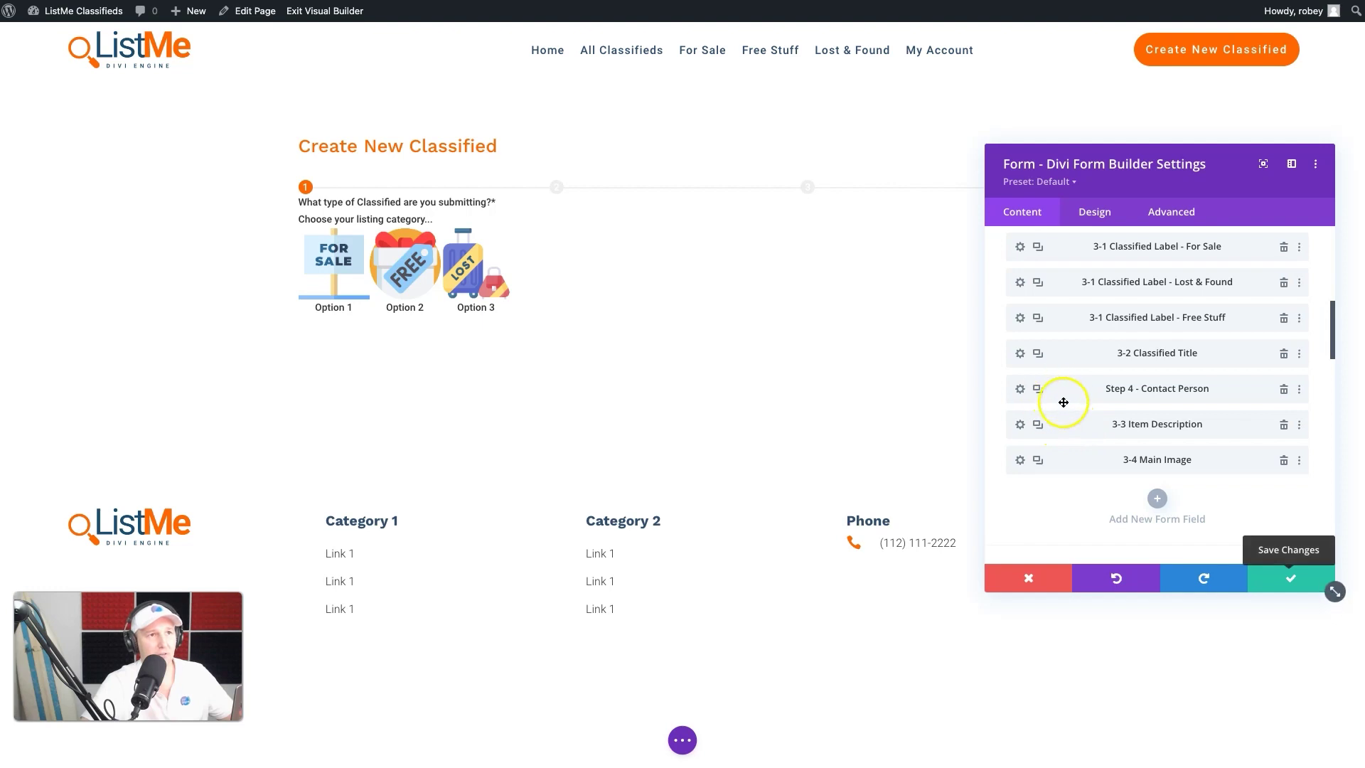
{"action": "left_click_drag", "start_coordinate": [1064, 420], "coordinate": [1064, 366]}
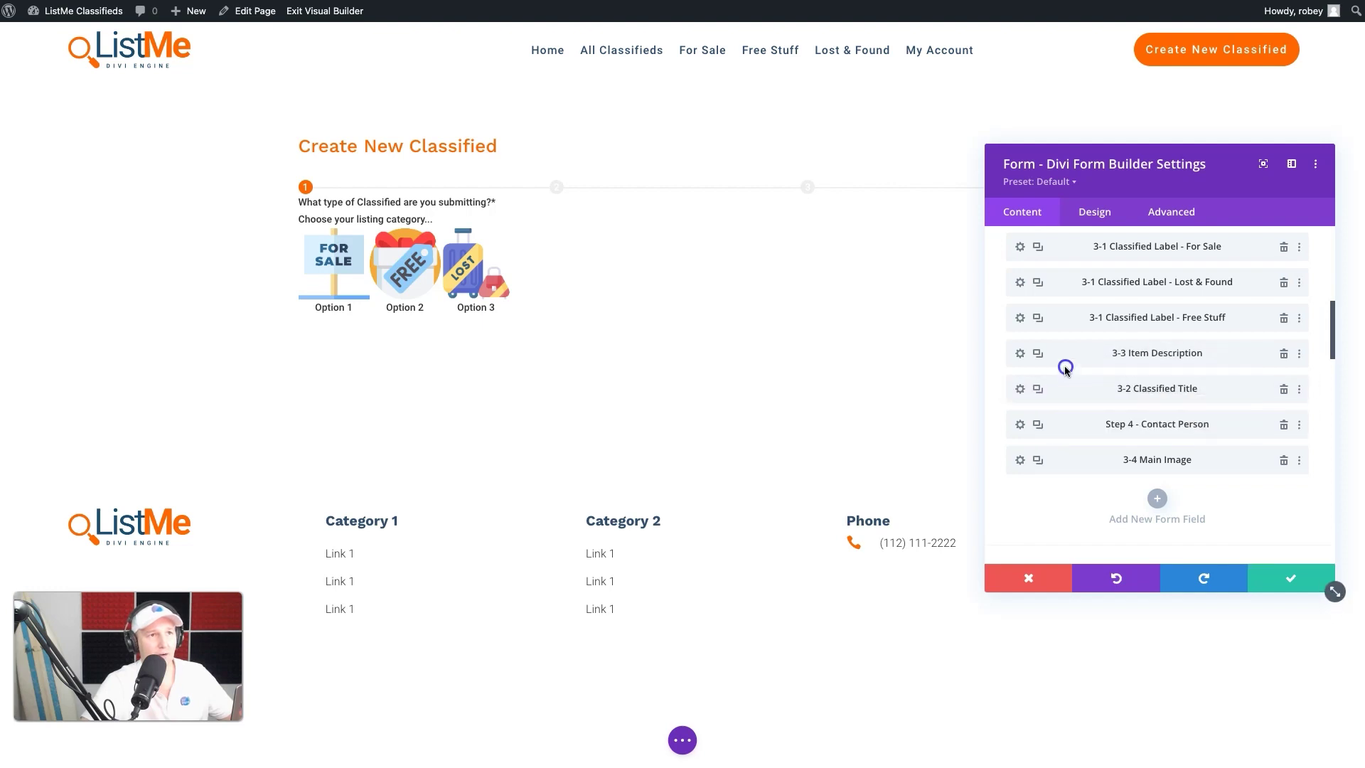
{"action": "left_click_drag", "start_coordinate": [1066, 424], "coordinate": [1070, 480]}
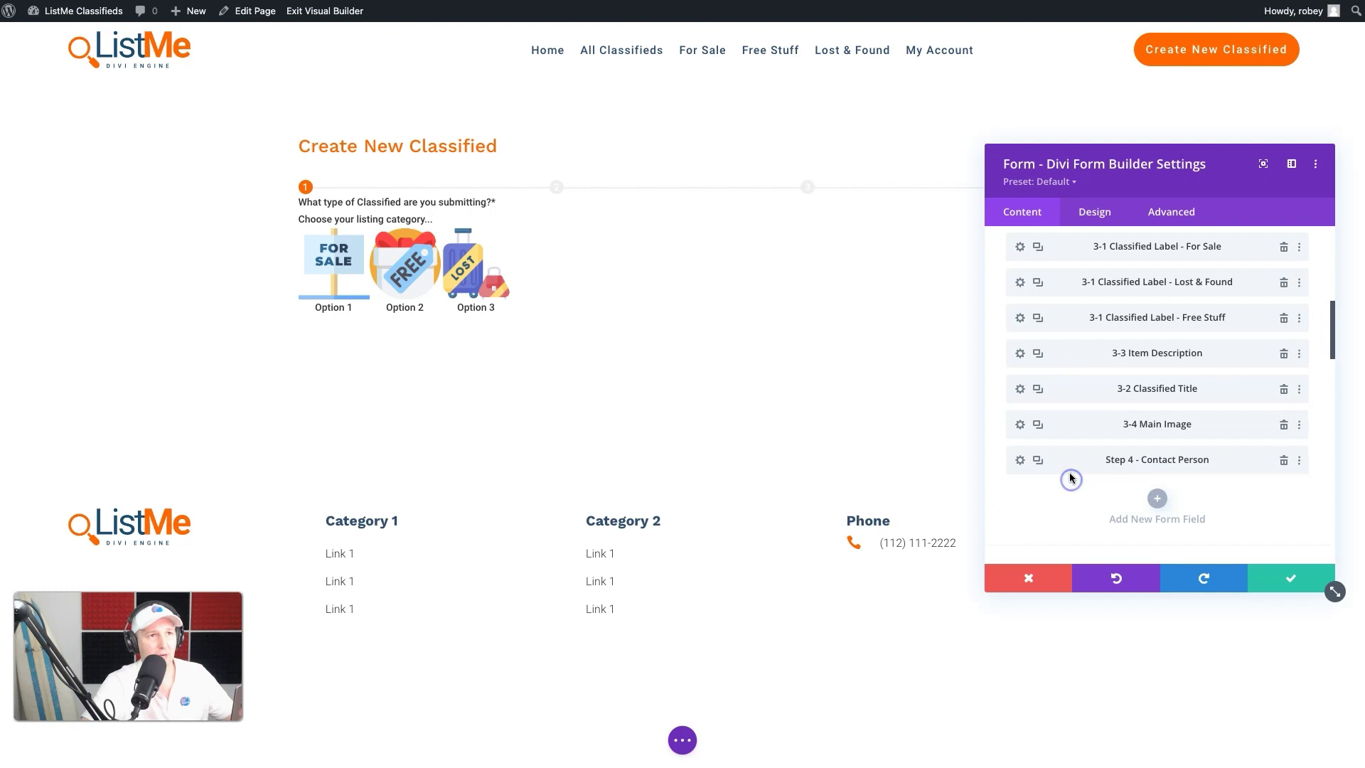
Add a form field titled "Item Gallery" with admin title "3-5 Item Gallery" and field ID "item_gallery".
{"action": "left_click", "coordinate": [1158, 501]}
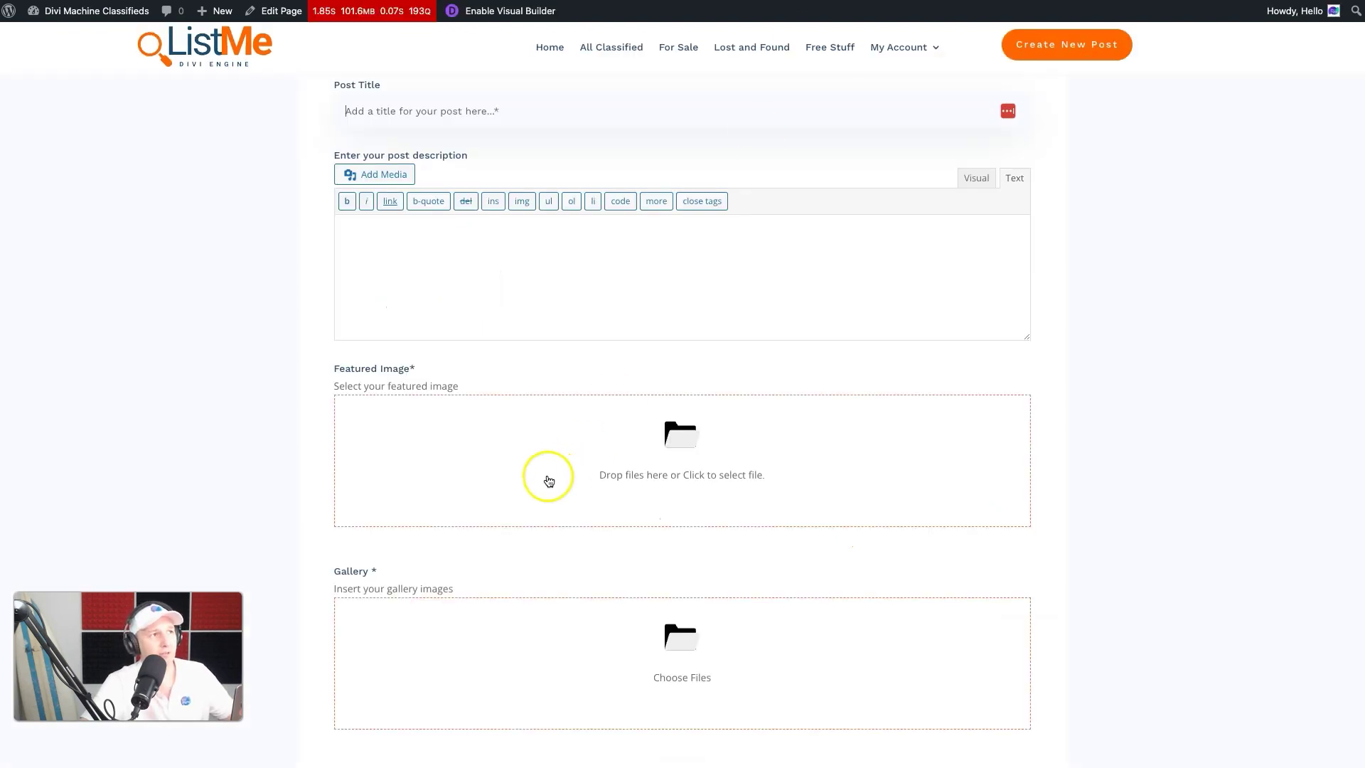
{"action": "scroll", "coordinate": [594, 500], "scroll_direction": "down", "scroll_amount": 3}
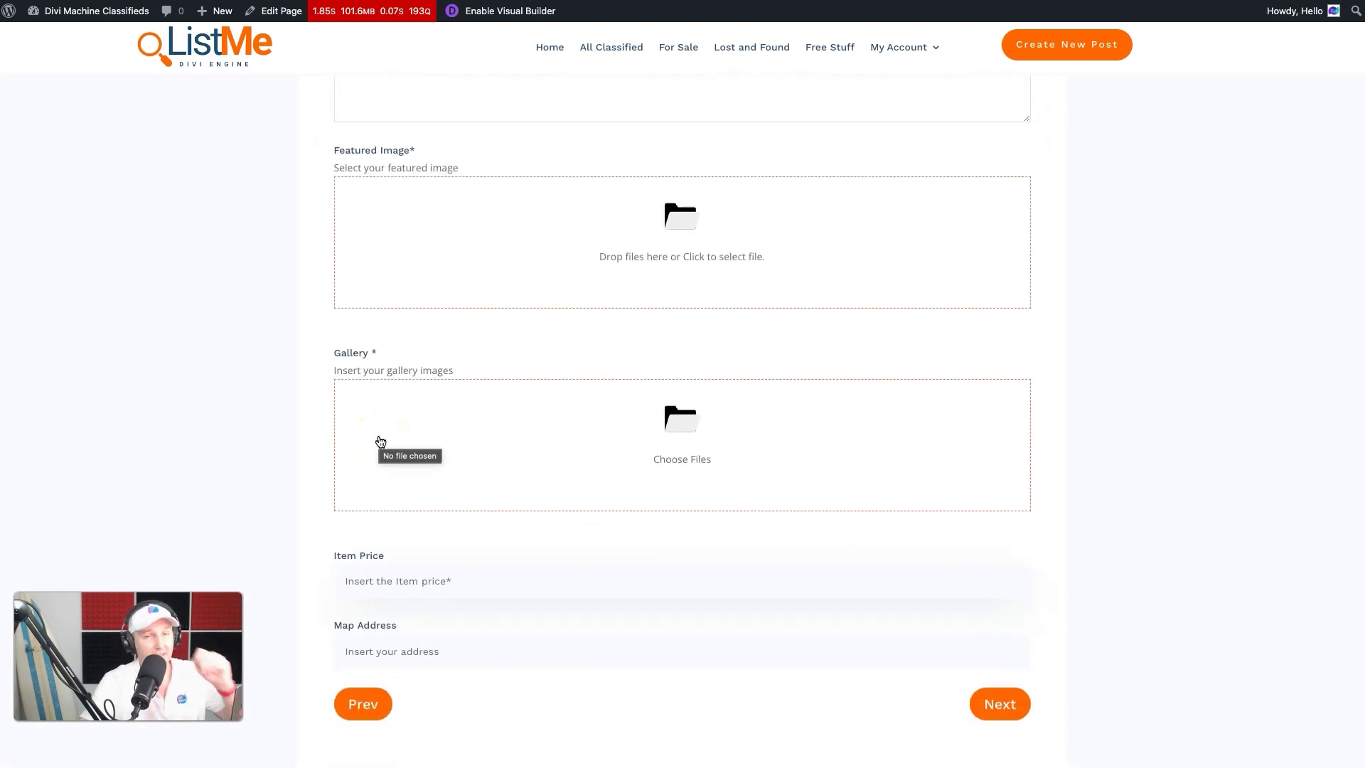
{"action": "left_click", "coordinate": [377, 118]}
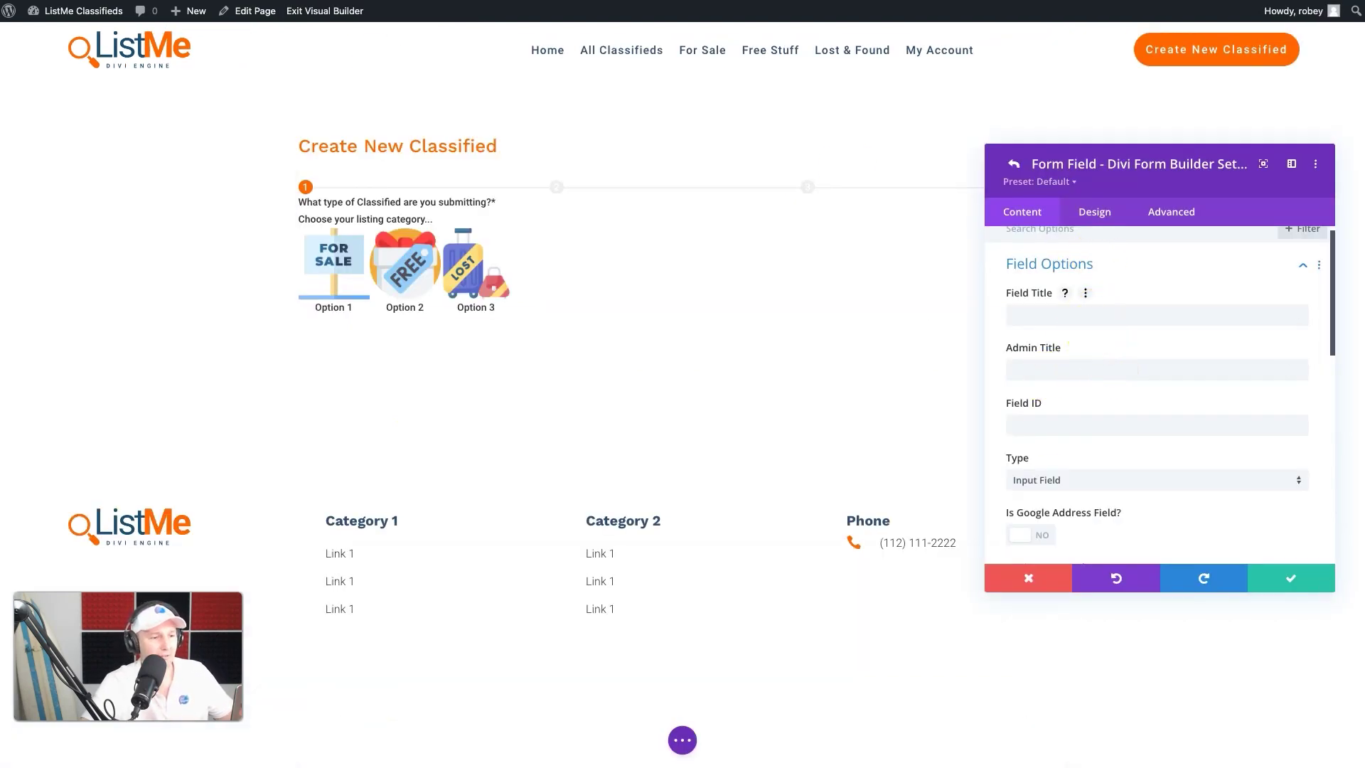
{"action": "left_click", "coordinate": [1080, 315]}
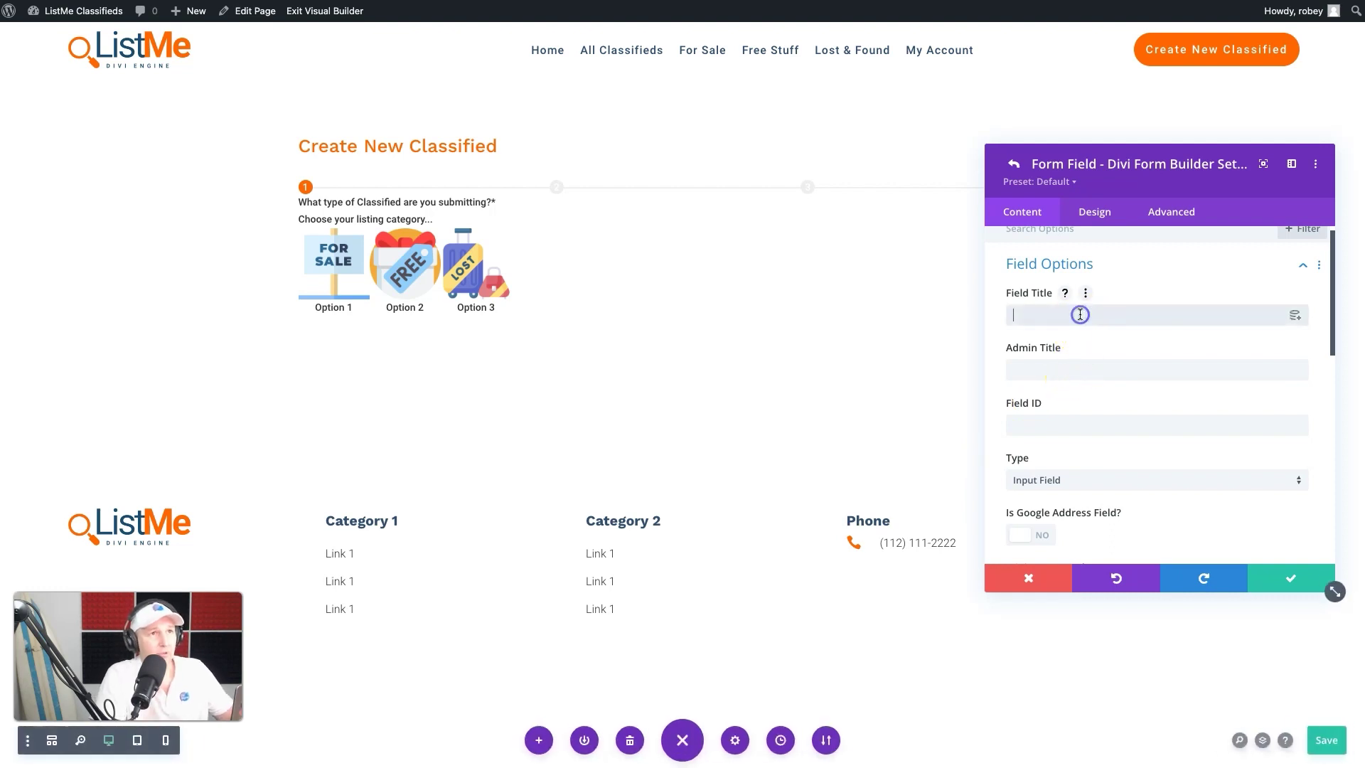
{"action": "type", "text": "Item Gallery"}
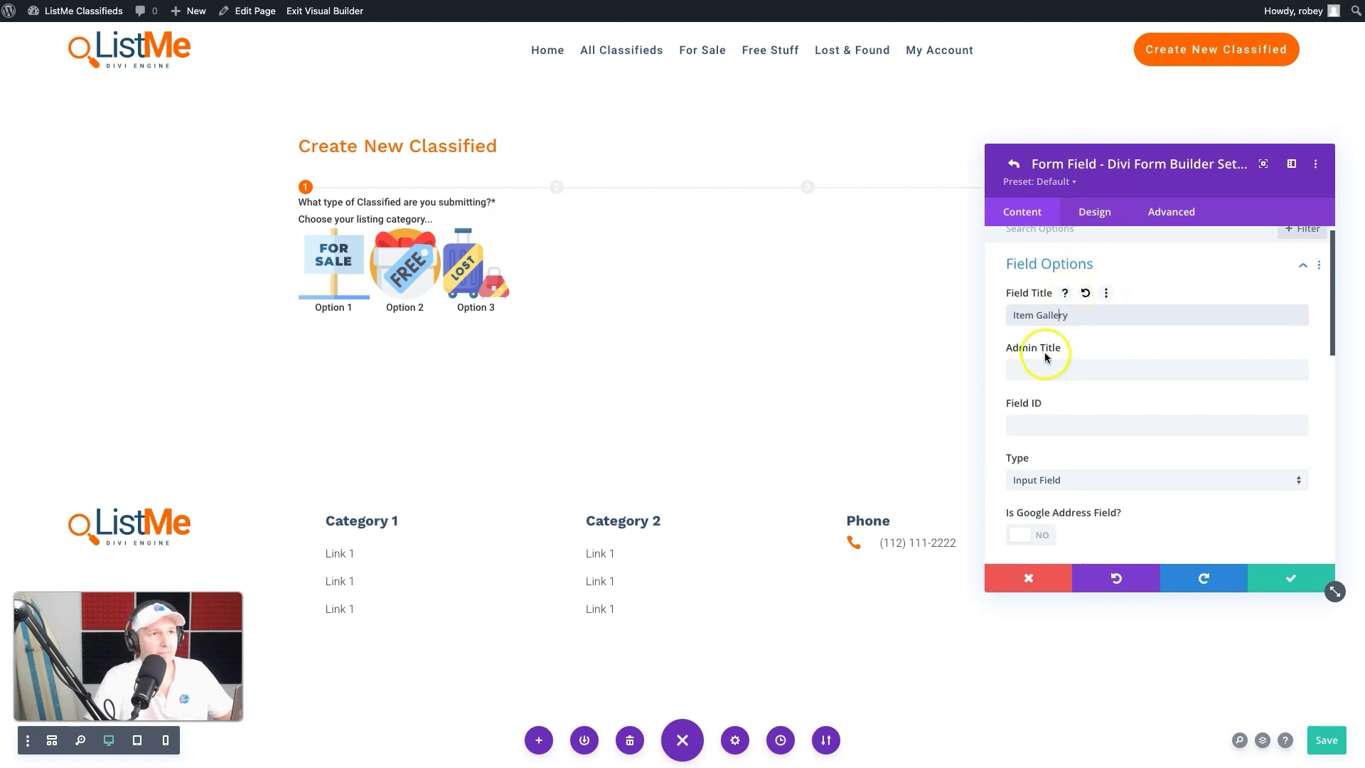
{"action": "left_click", "coordinate": [1037, 368]}
{"action": "type", "text": "3-"}
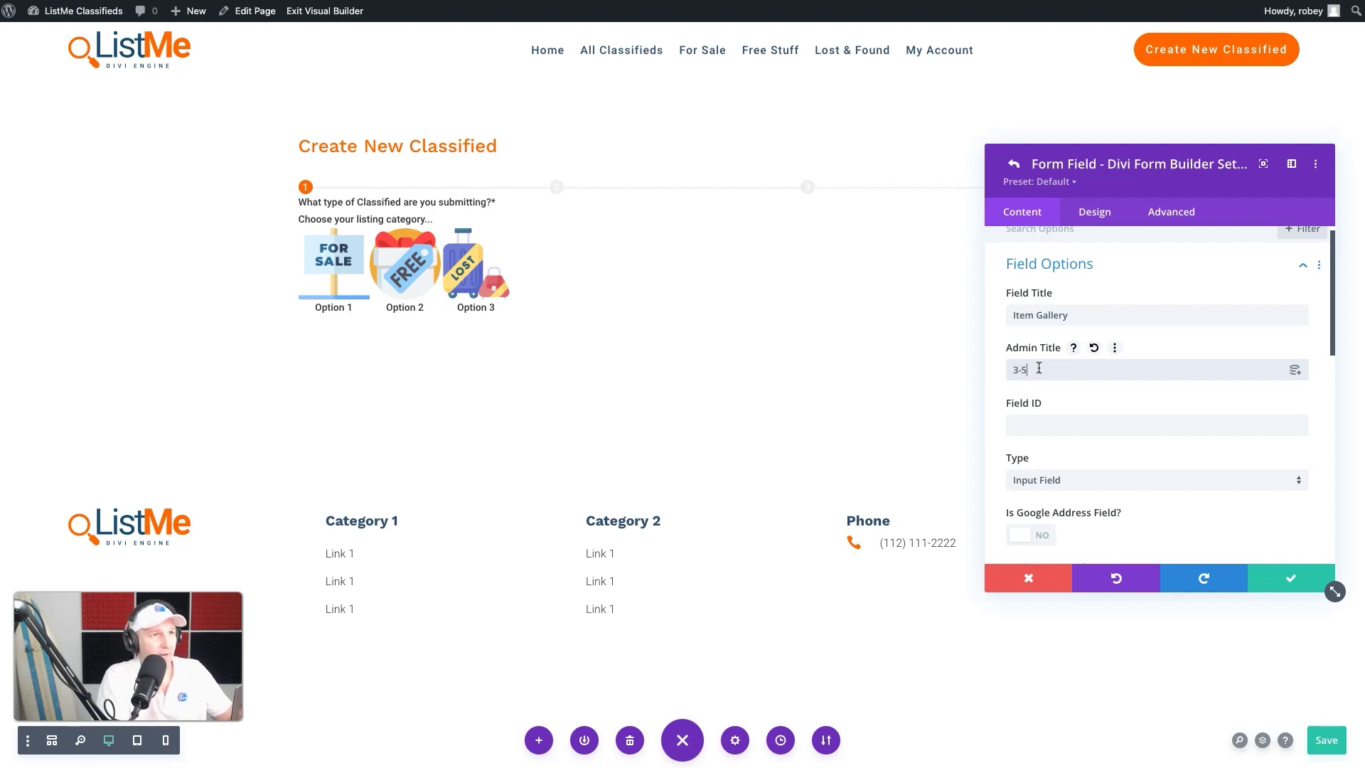
{"action": "type", "text": "5 Item Gallery"}
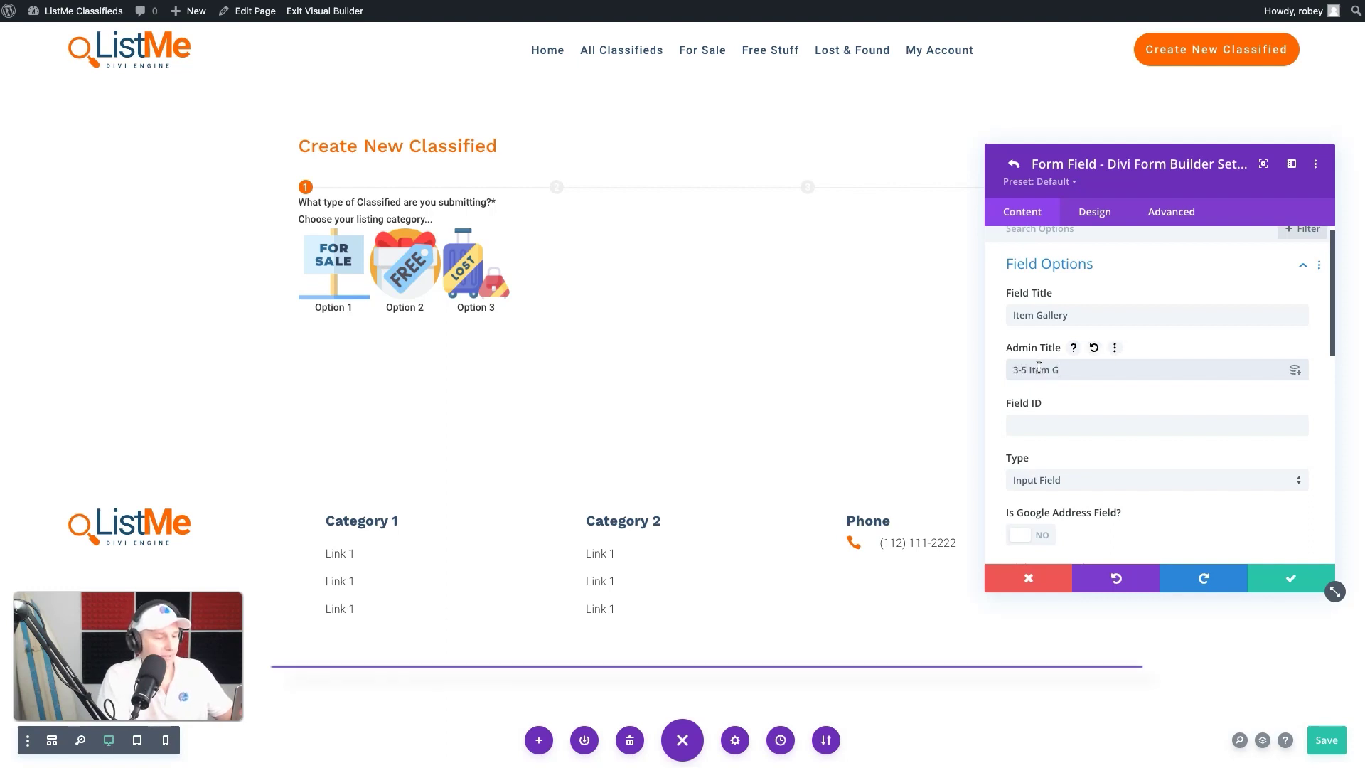
{"action": "left_click", "coordinate": [1024, 430]}
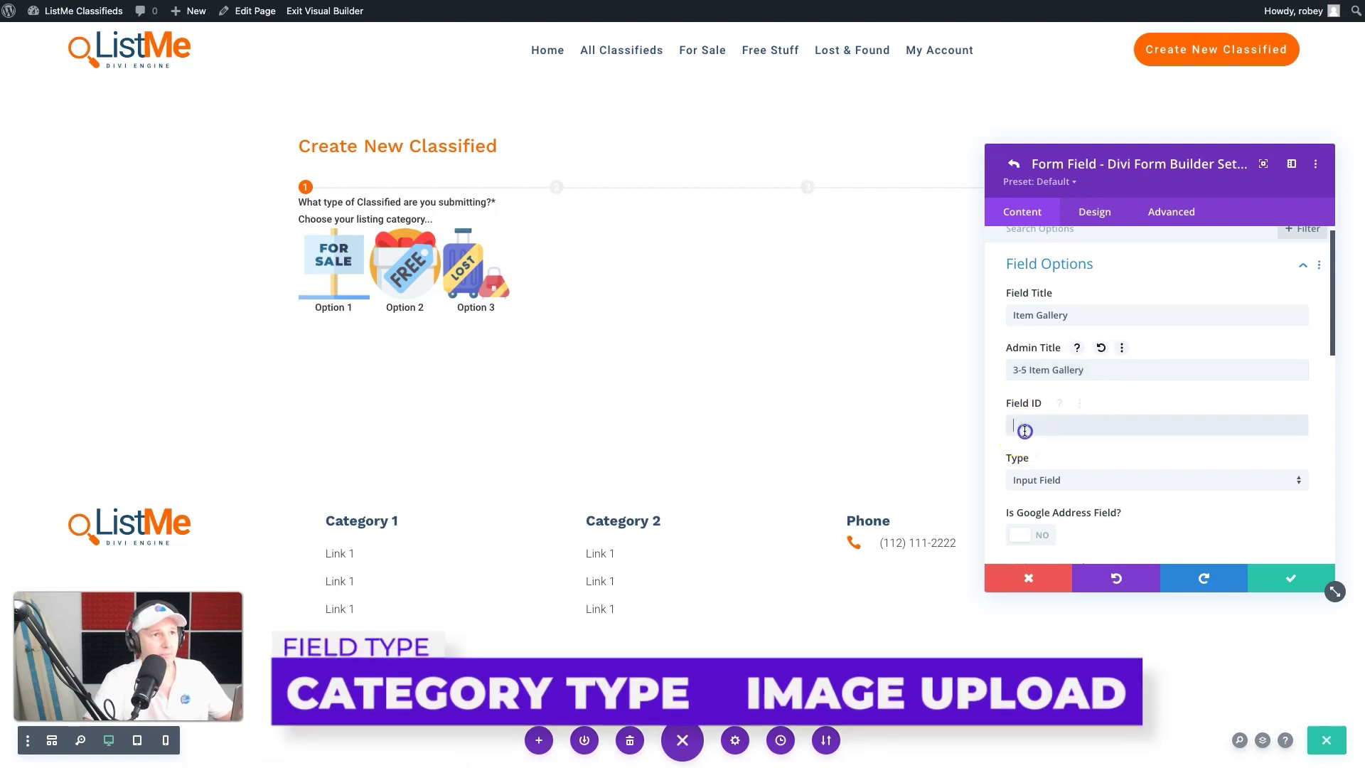
{"action": "type", "text": "item_gallery"}
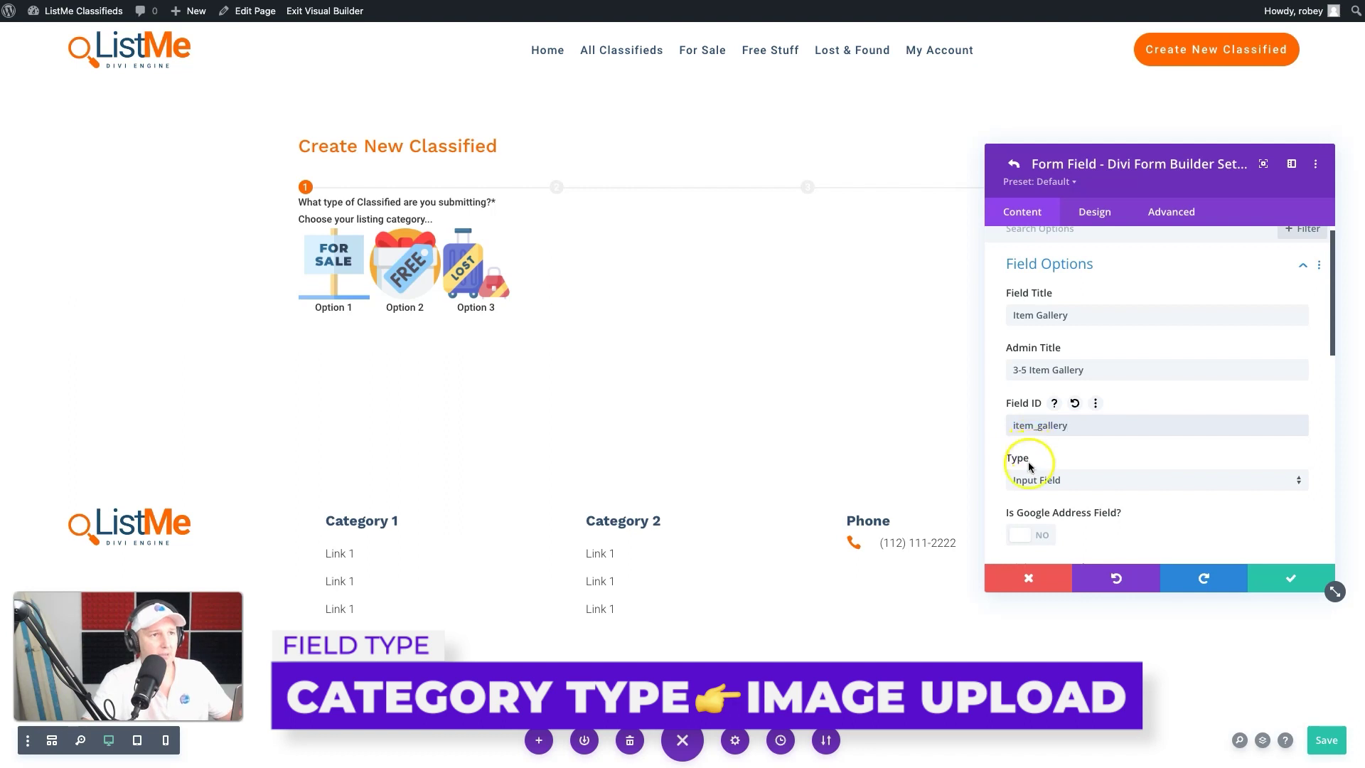
Set the Item Gallery field's type to Image Upload and its maximum upload file count to 4.
{"action": "scroll", "coordinate": [1027, 464], "scroll_direction": "down", "scroll_amount": 3}
{"action": "left_click", "coordinate": [1127, 301]}
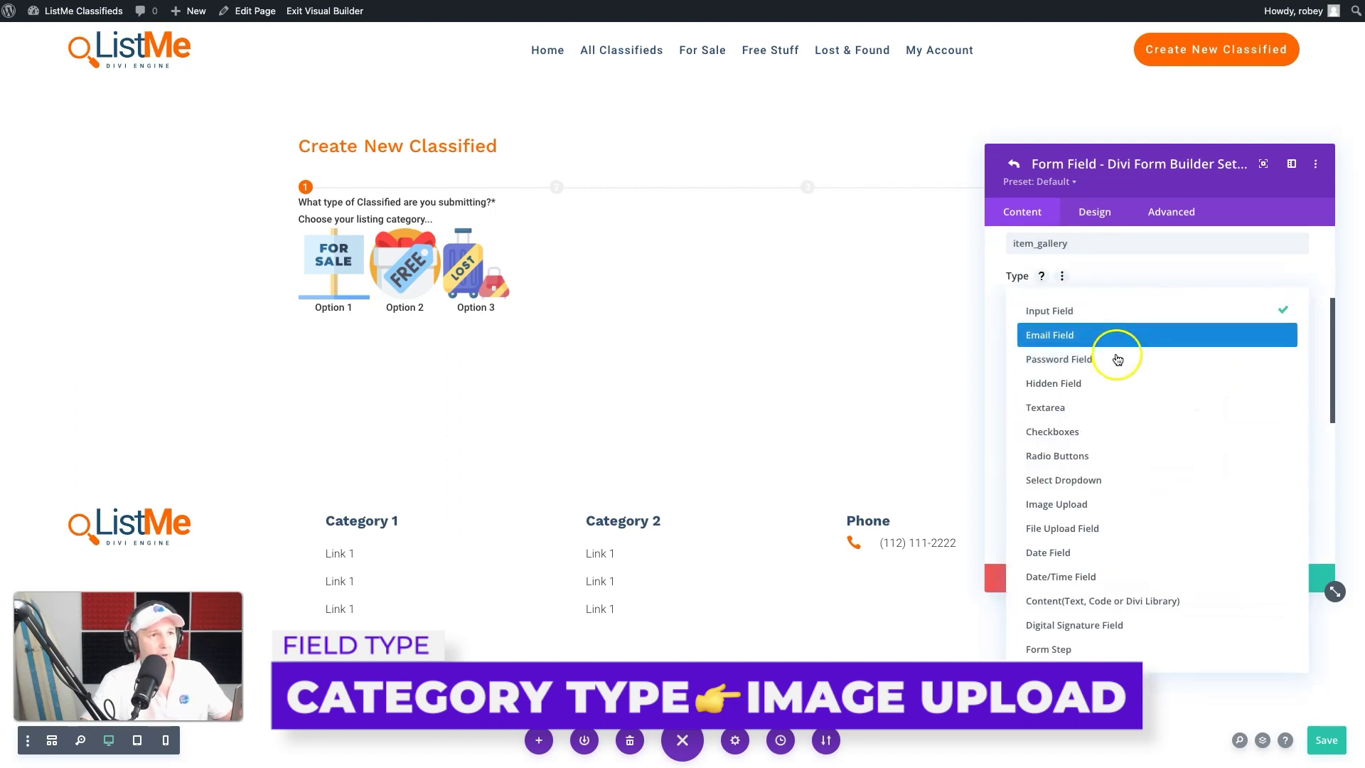
{"action": "left_click", "coordinate": [1092, 504]}
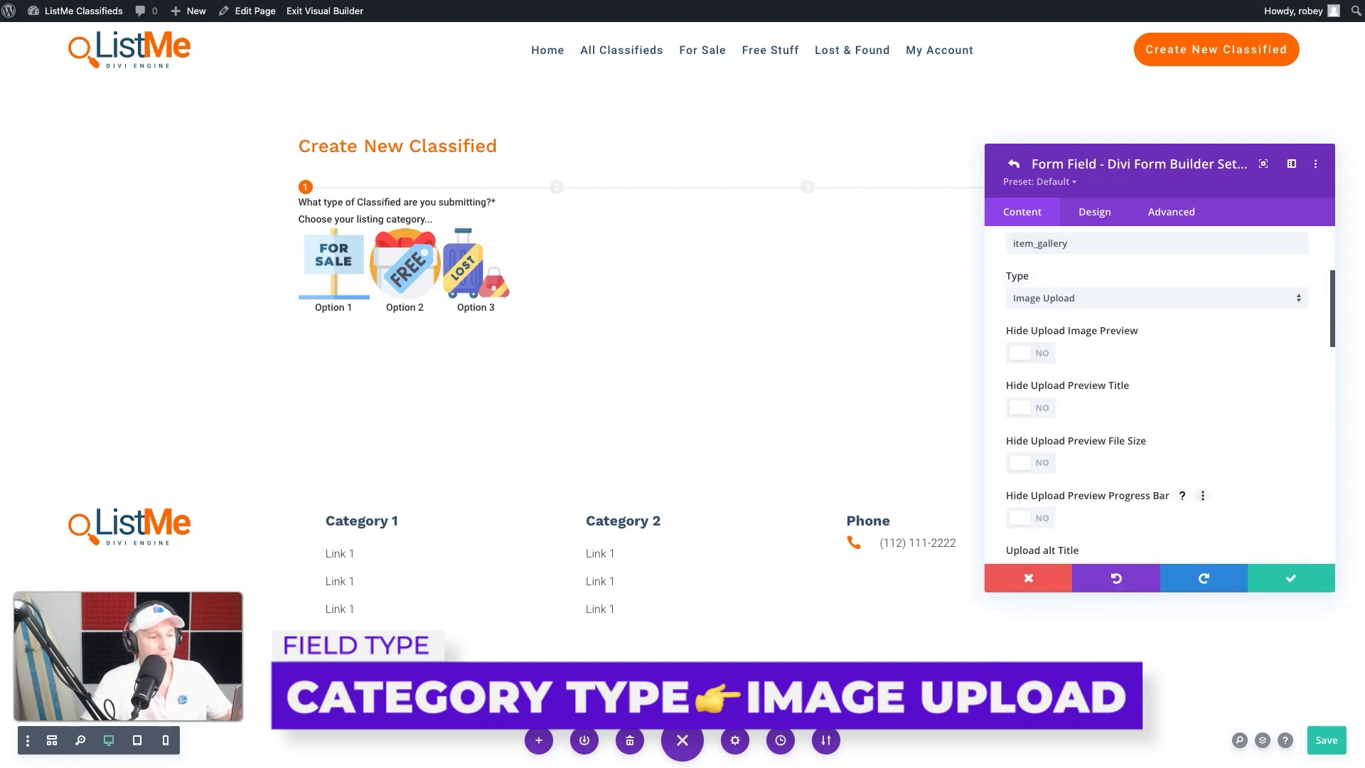
{"action": "scroll", "coordinate": [1170, 417], "scroll_direction": "down", "scroll_amount": 4}
{"action": "left_click", "coordinate": [1052, 363]}
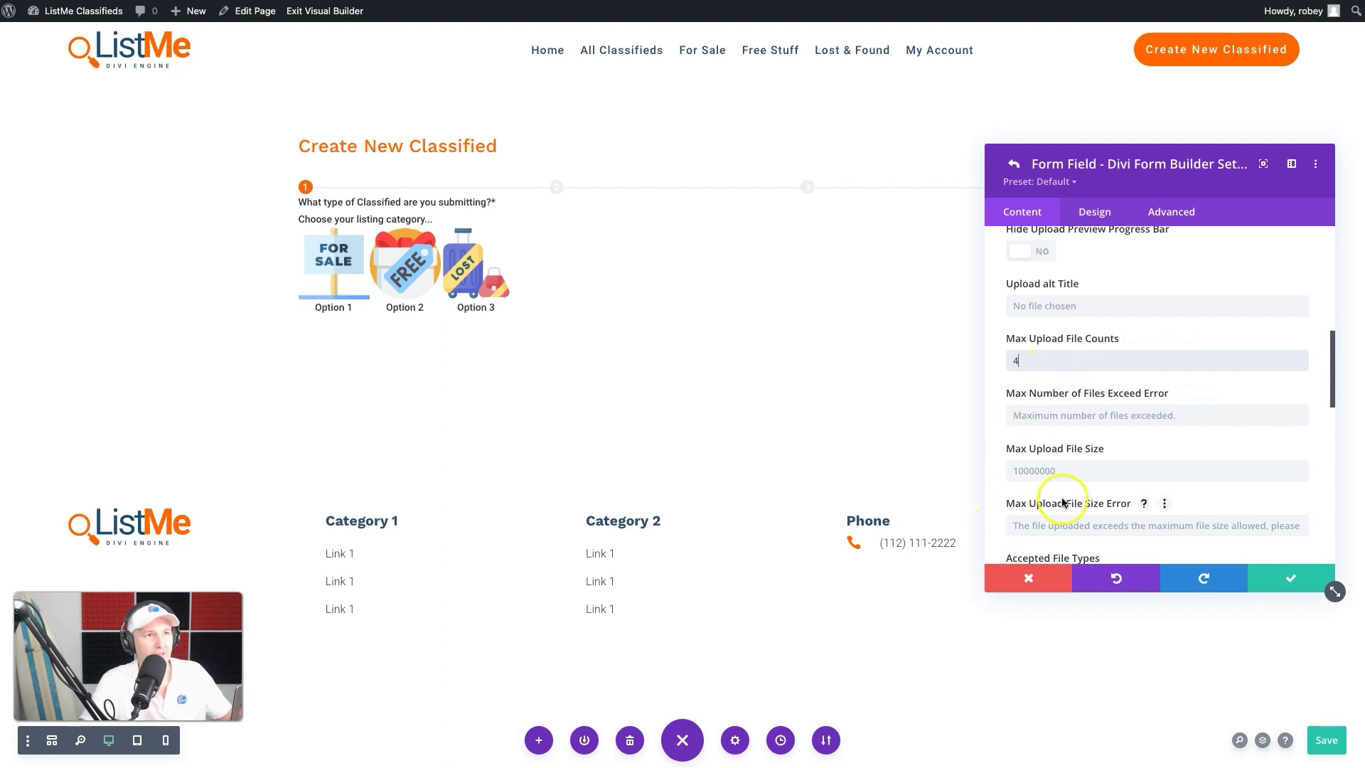
Set the Item Gallery field's upload icon style to Camera in its layout options.
{"action": "scroll", "coordinate": [1152, 363], "scroll_direction": "down", "scroll_amount": 2}
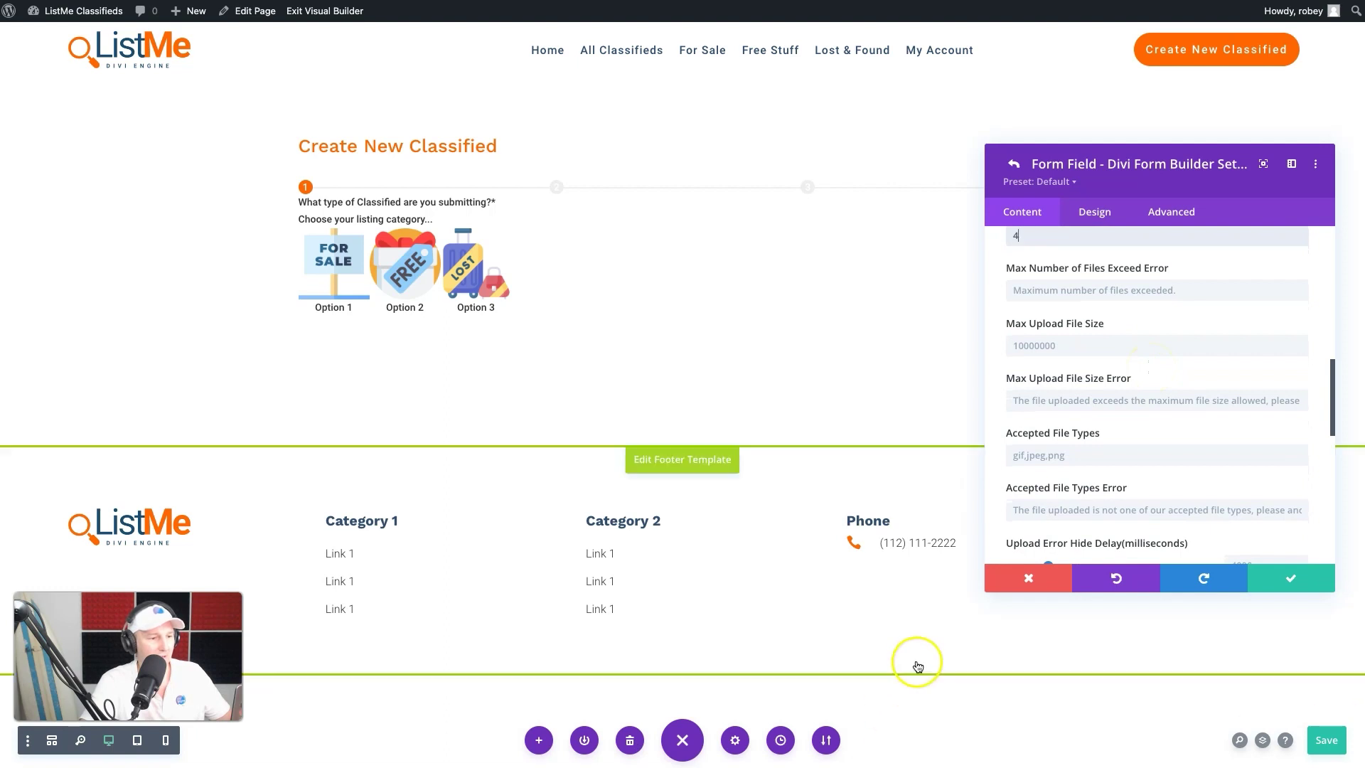
{"action": "scroll", "coordinate": [1182, 390], "scroll_direction": "down", "scroll_amount": 5}
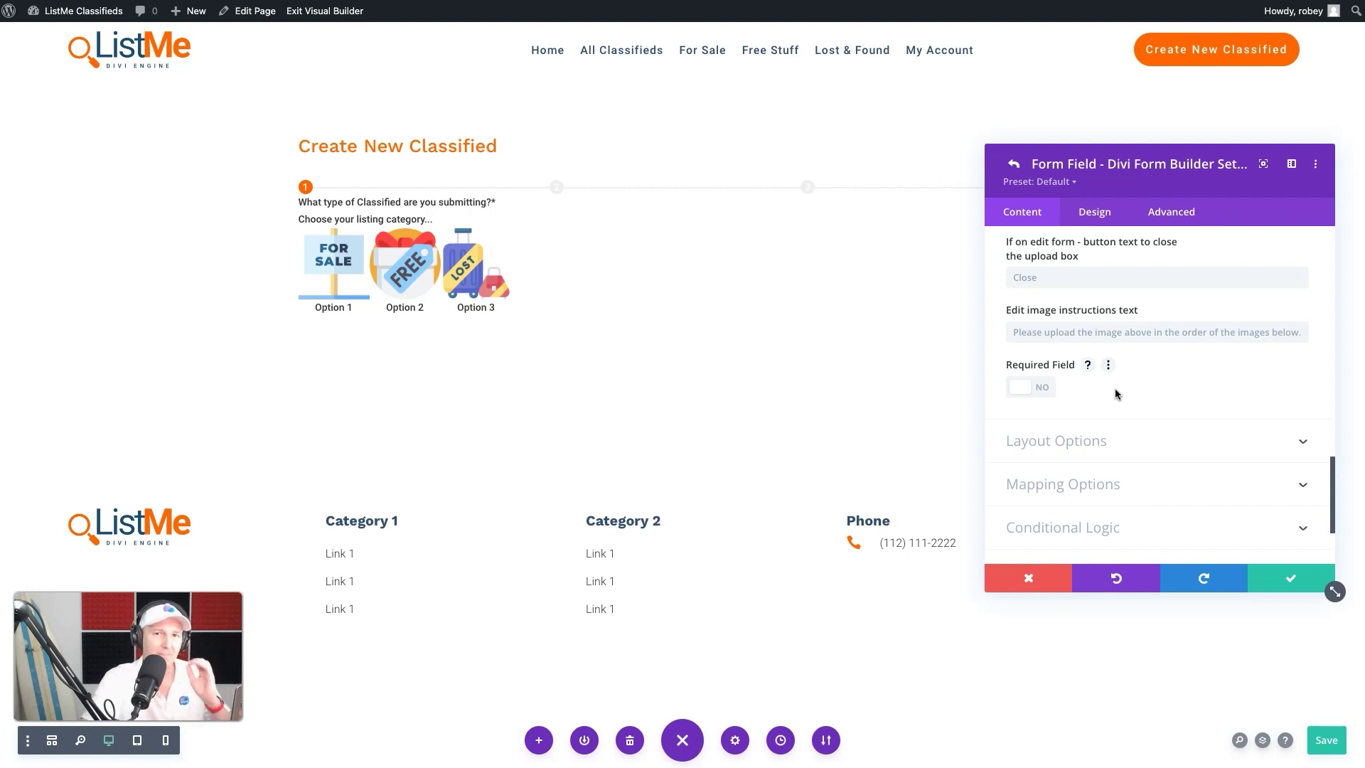
{"action": "scroll", "coordinate": [1115, 388], "scroll_direction": "down", "scroll_amount": 3}
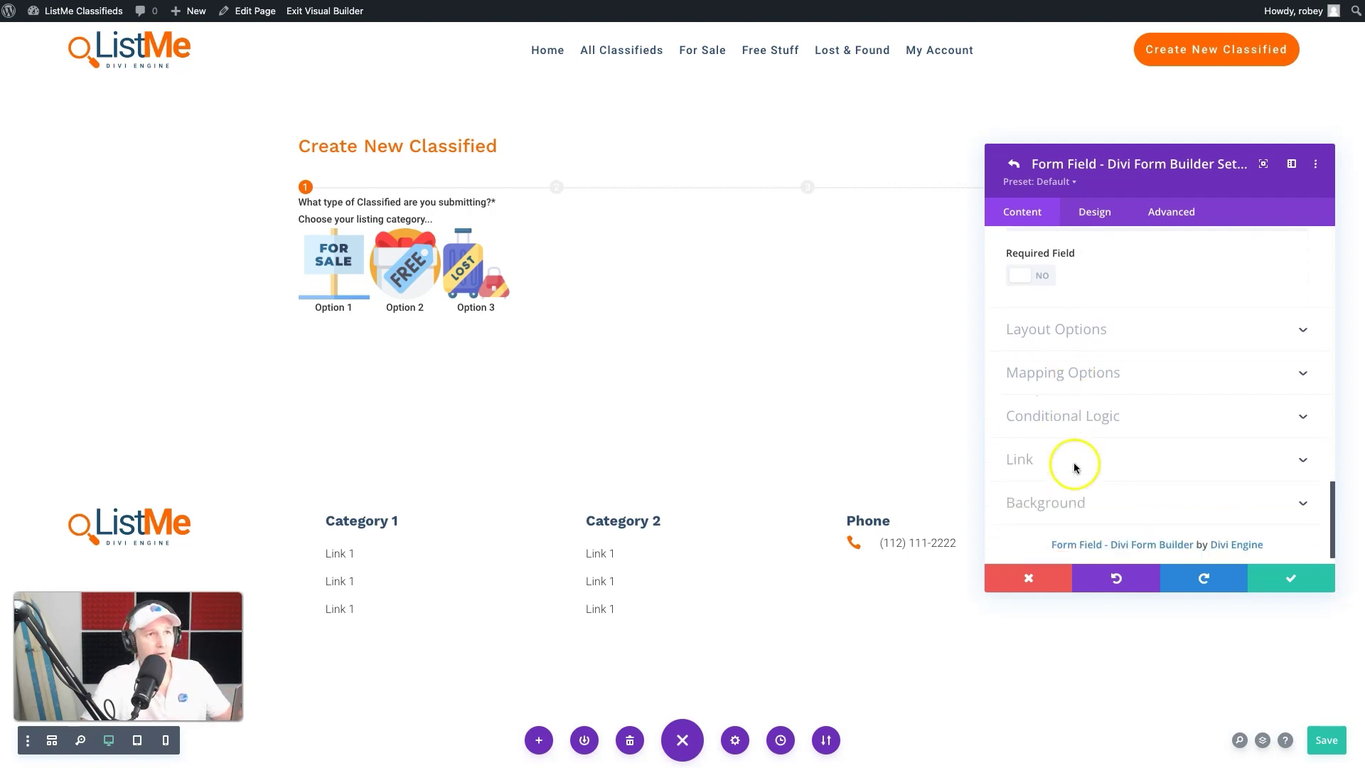
{"action": "left_click", "coordinate": [1116, 317]}
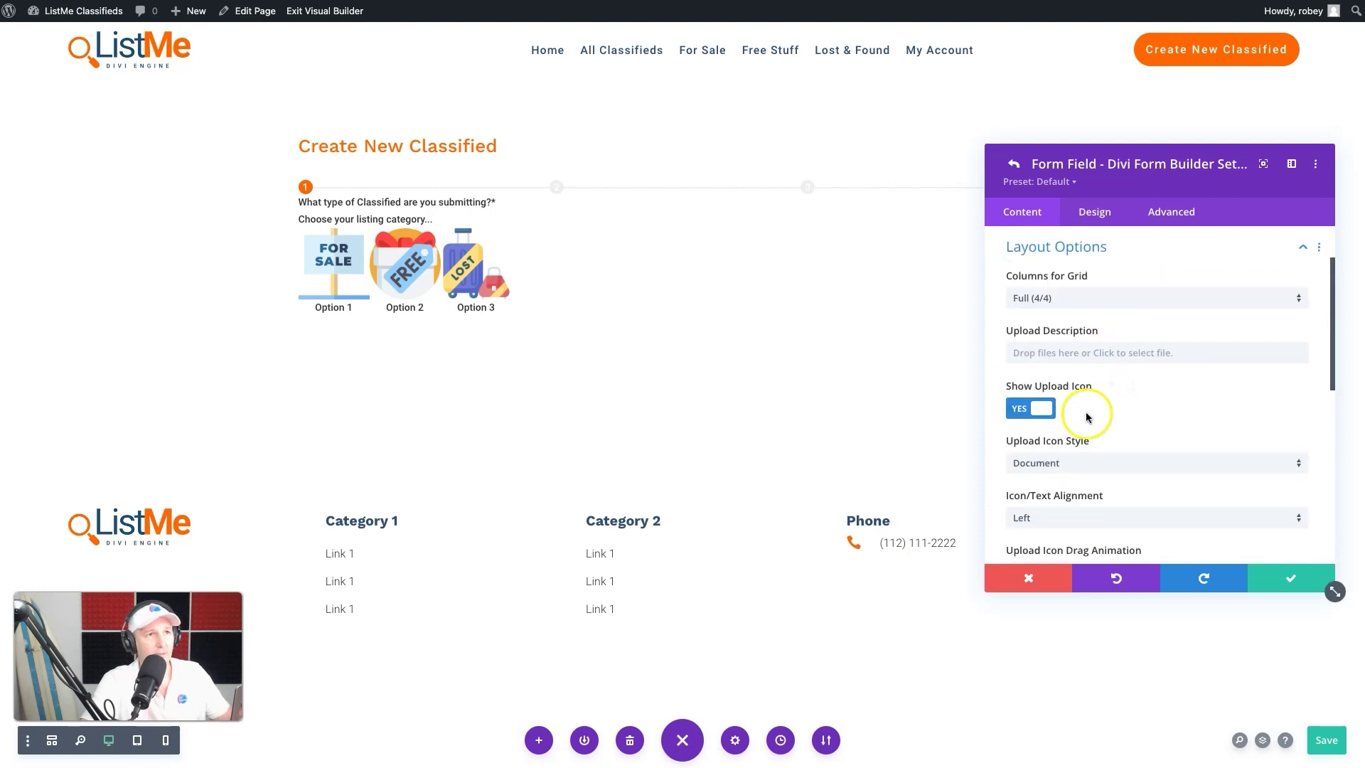
{"action": "scroll", "coordinate": [1086, 417], "scroll_direction": "down", "scroll_amount": 3}
{"action": "left_click", "coordinate": [1105, 321]}
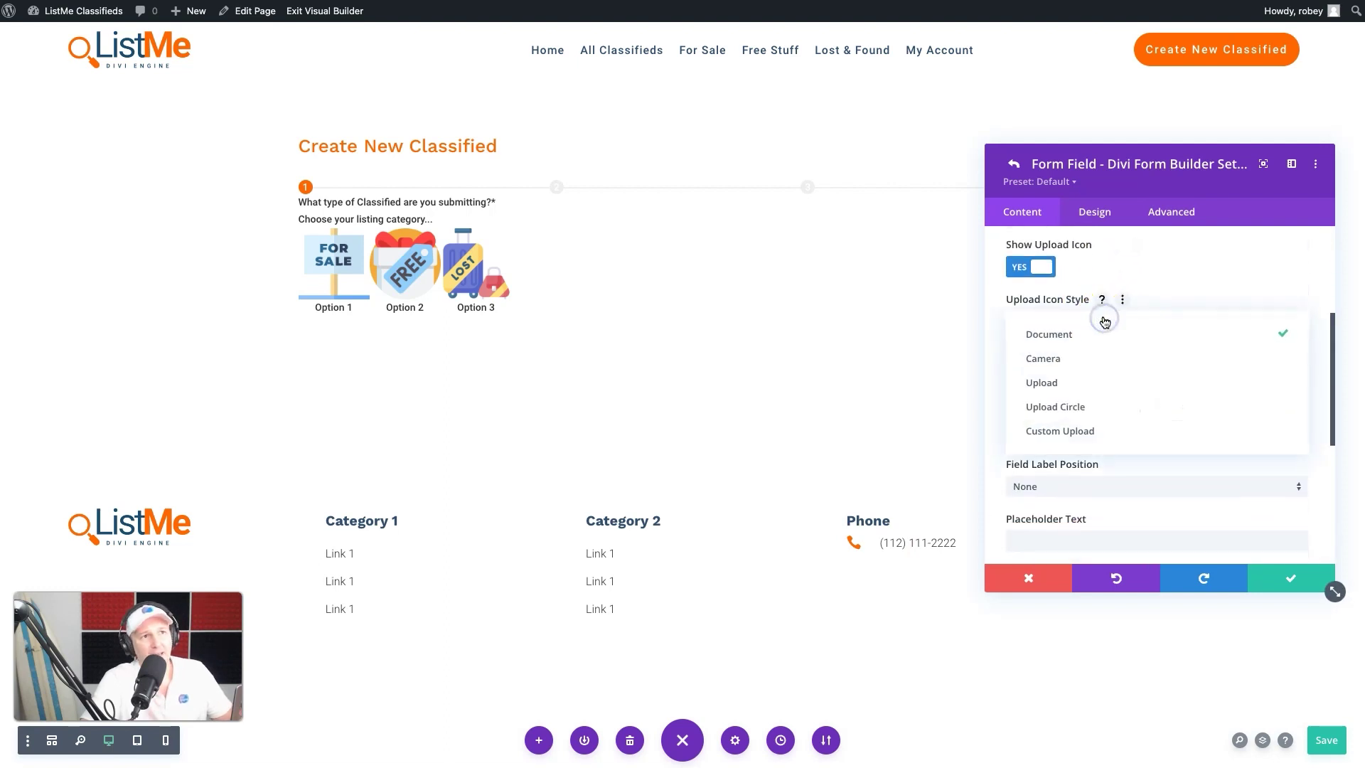
{"action": "left_click", "coordinate": [1092, 358]}
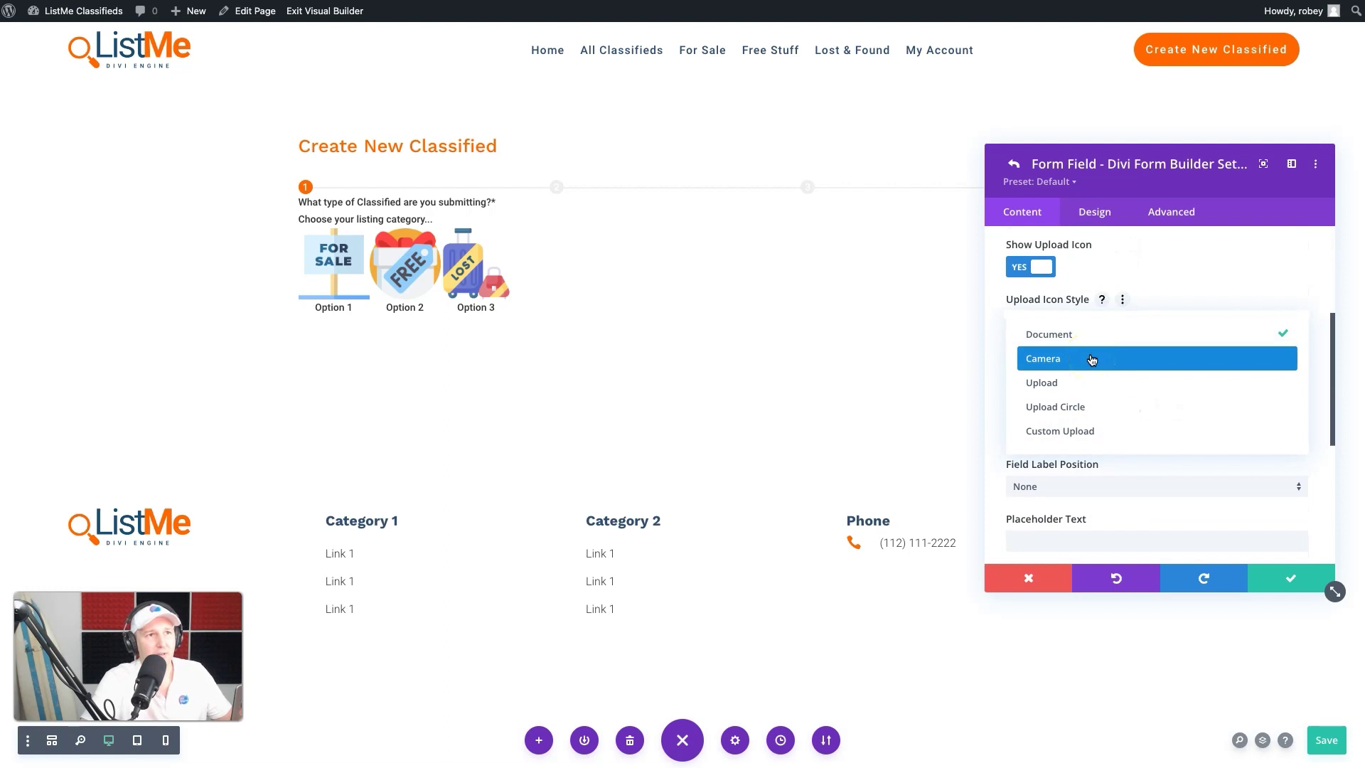
{"action": "left_click", "coordinate": [1074, 431]}
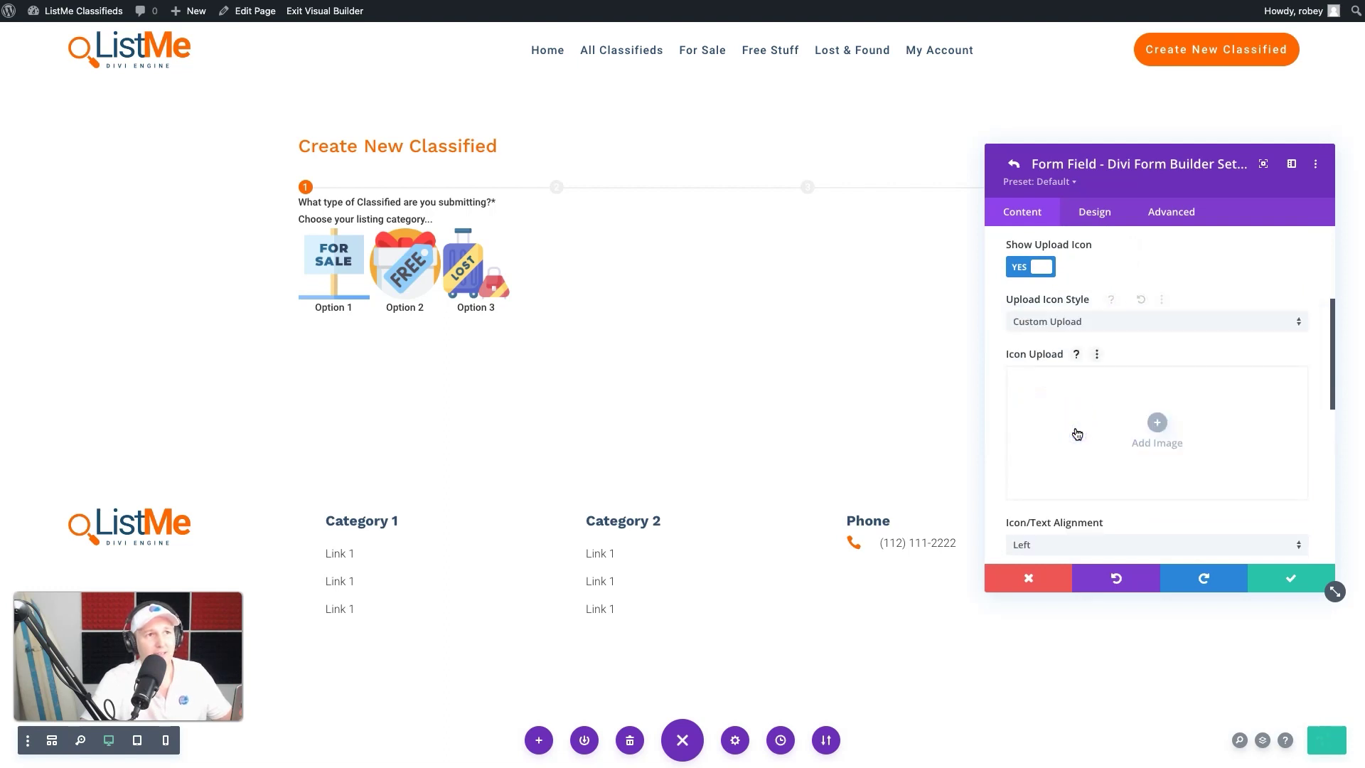
{"action": "left_click", "coordinate": [1134, 324]}
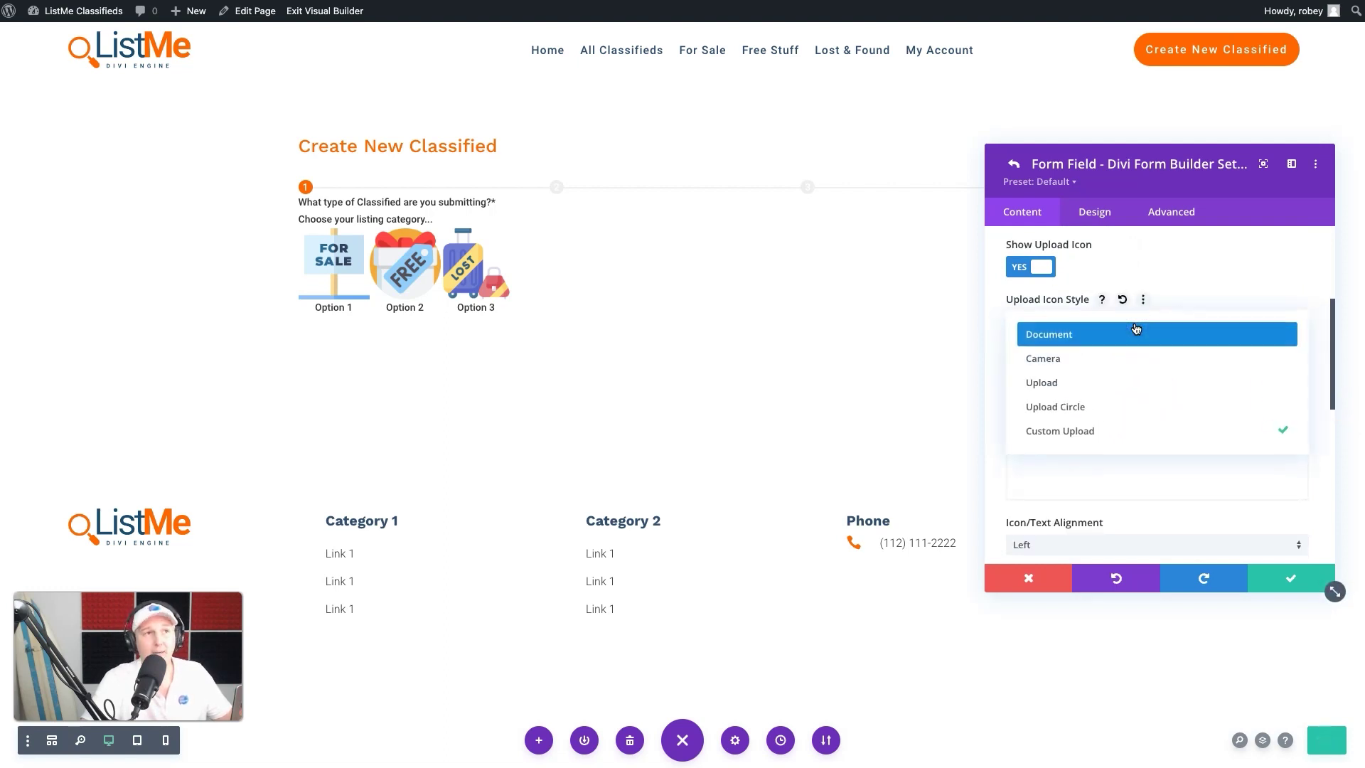
{"action": "left_click", "coordinate": [1103, 359]}
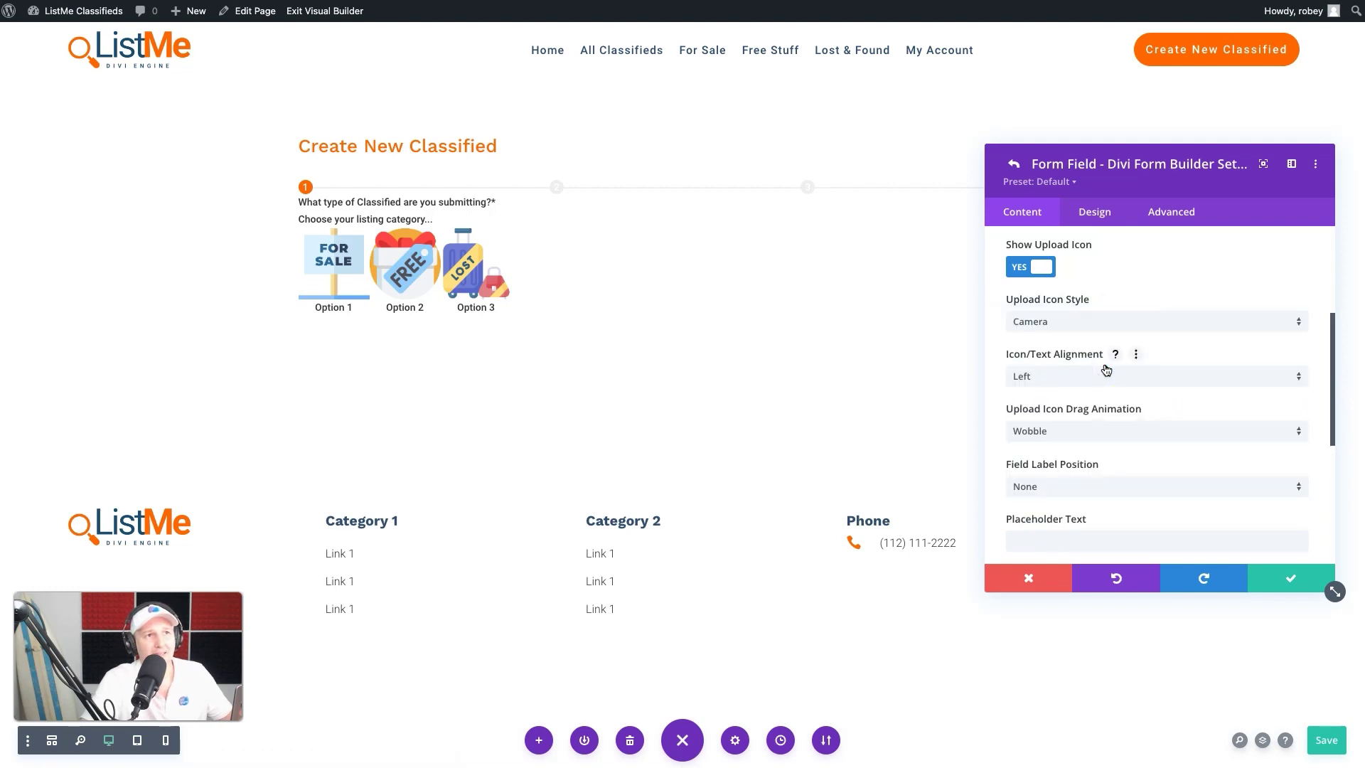
Set the Item Gallery field's label position to Top.
{"action": "scroll", "coordinate": [1106, 418], "scroll_direction": "down", "scroll_amount": 2}
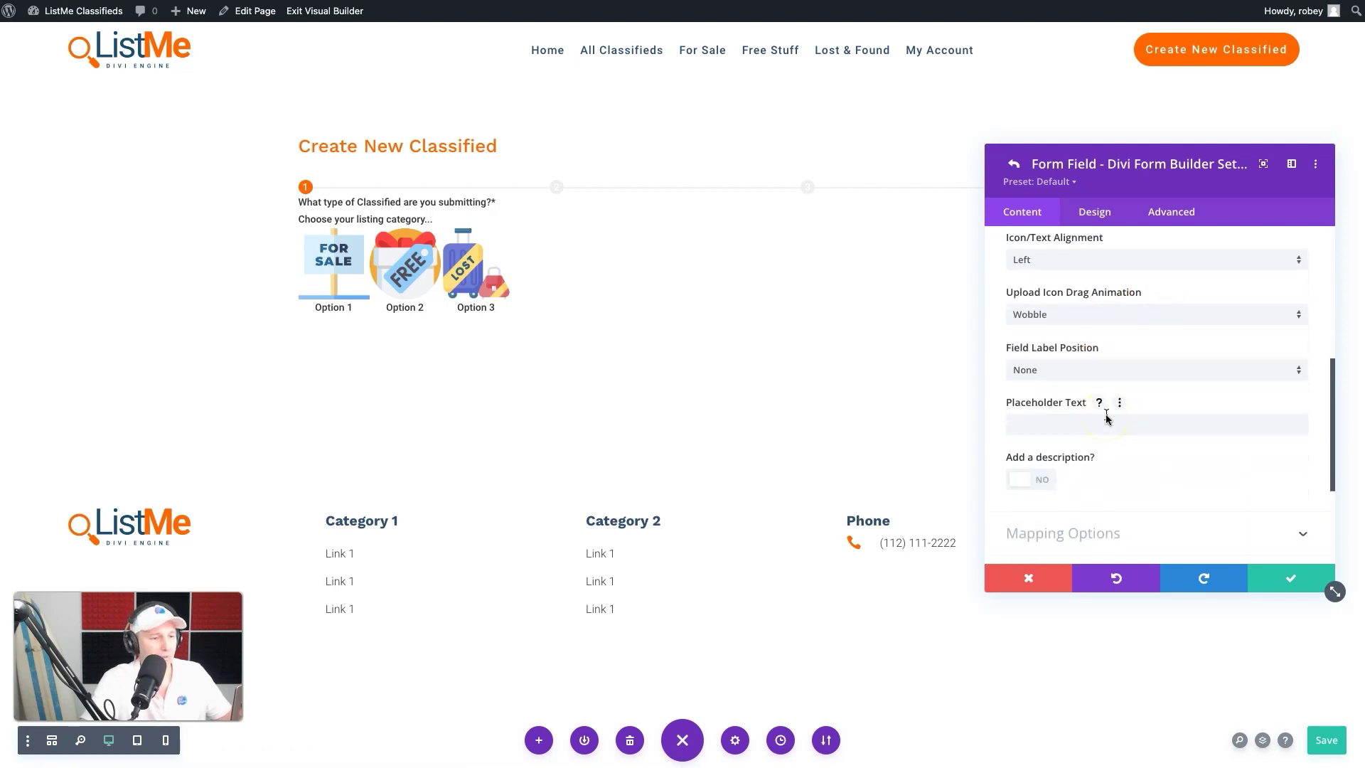
{"action": "left_click", "coordinate": [1064, 370]}
{"action": "left_click", "coordinate": [1058, 408]}
Enable a description for the Item Gallery field and set its text to "Add some additional images of your item...".
{"action": "left_click", "coordinate": [1031, 480]}
{"action": "scroll", "coordinate": [1108, 496], "scroll_direction": "down", "scroll_amount": 1}
{"action": "scroll", "coordinate": [1102, 491], "scroll_direction": "down", "scroll_amount": 1}
{"action": "left_click", "coordinate": [1089, 451]}
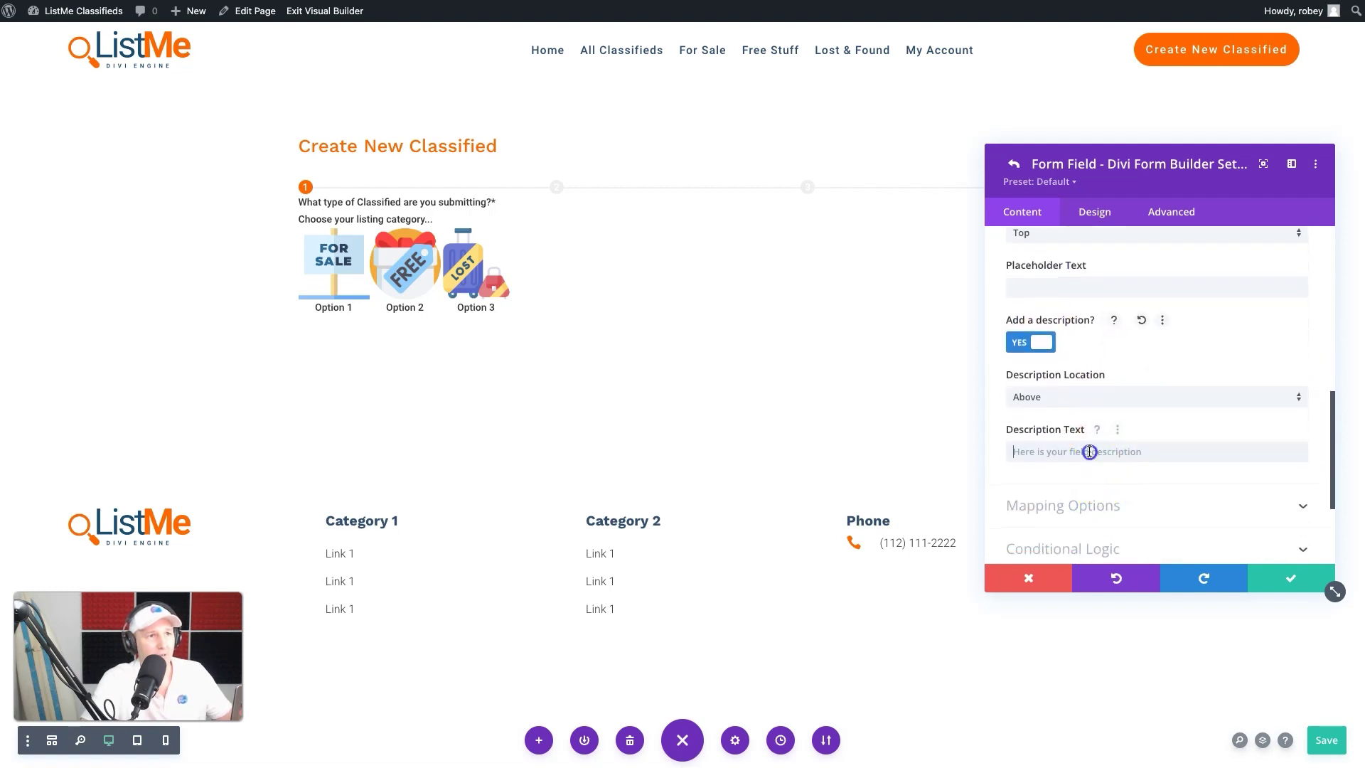
{"action": "type", "text": "Ad"}
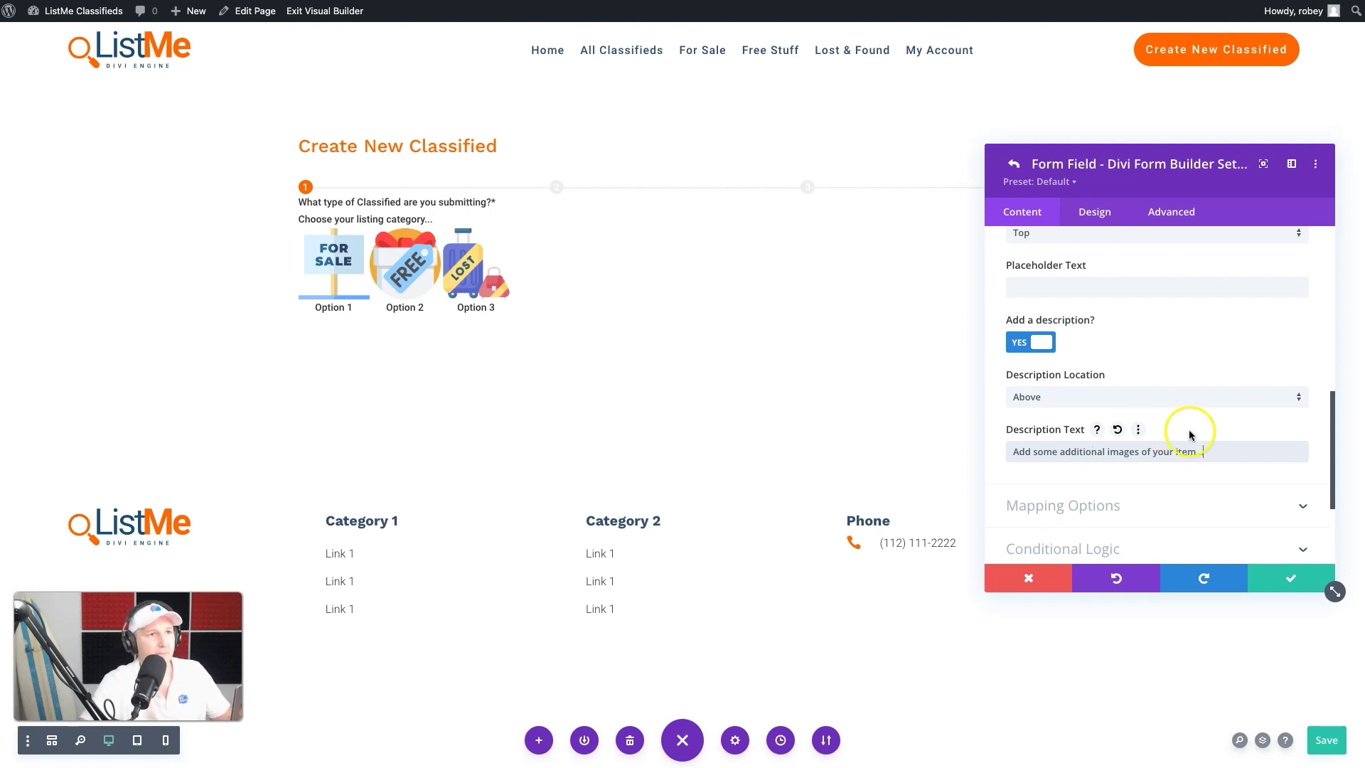
Map the Item Gallery field to the ACF field "Gallery - Classifieds ACF" and save the field.
{"action": "scroll", "coordinate": [1209, 437], "scroll_direction": "down", "scroll_amount": 2}
{"action": "left_click", "coordinate": [1197, 380]}
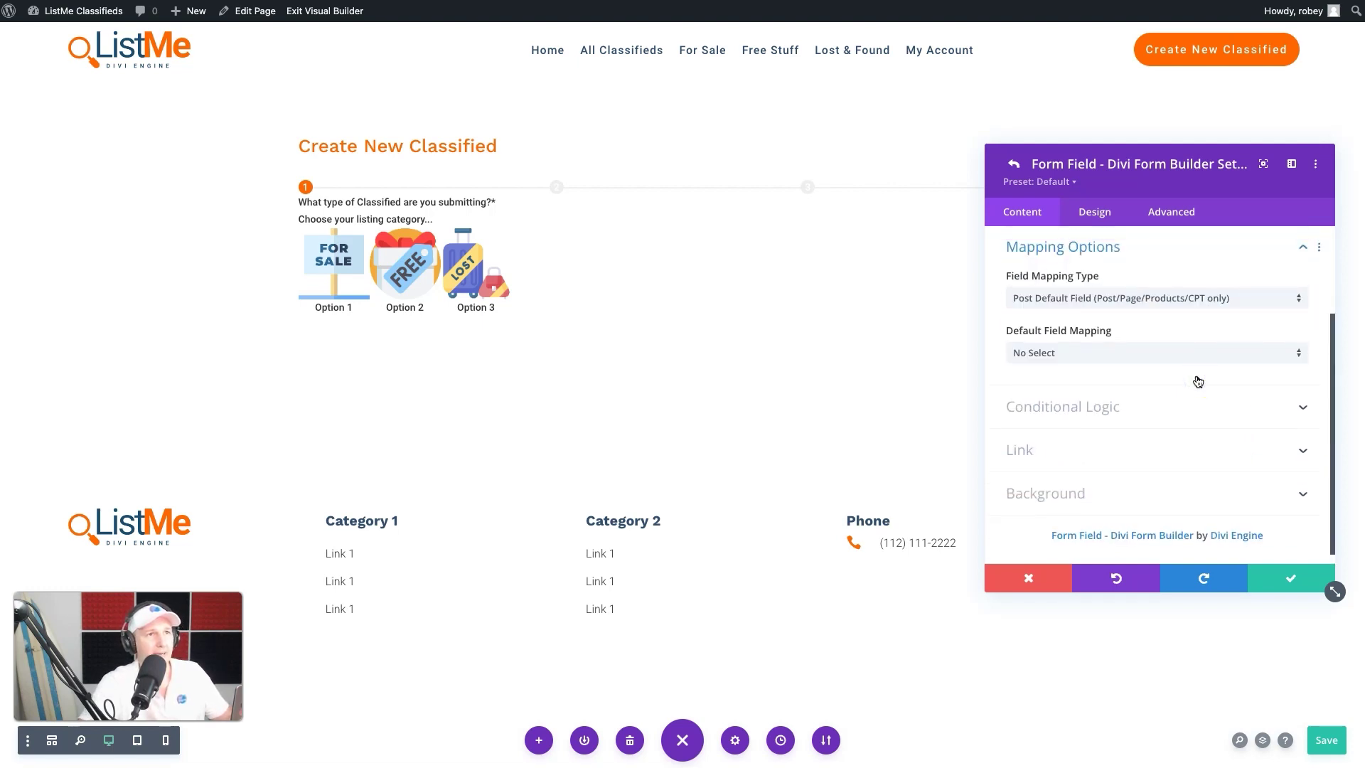
{"action": "left_click", "coordinate": [1173, 297]}
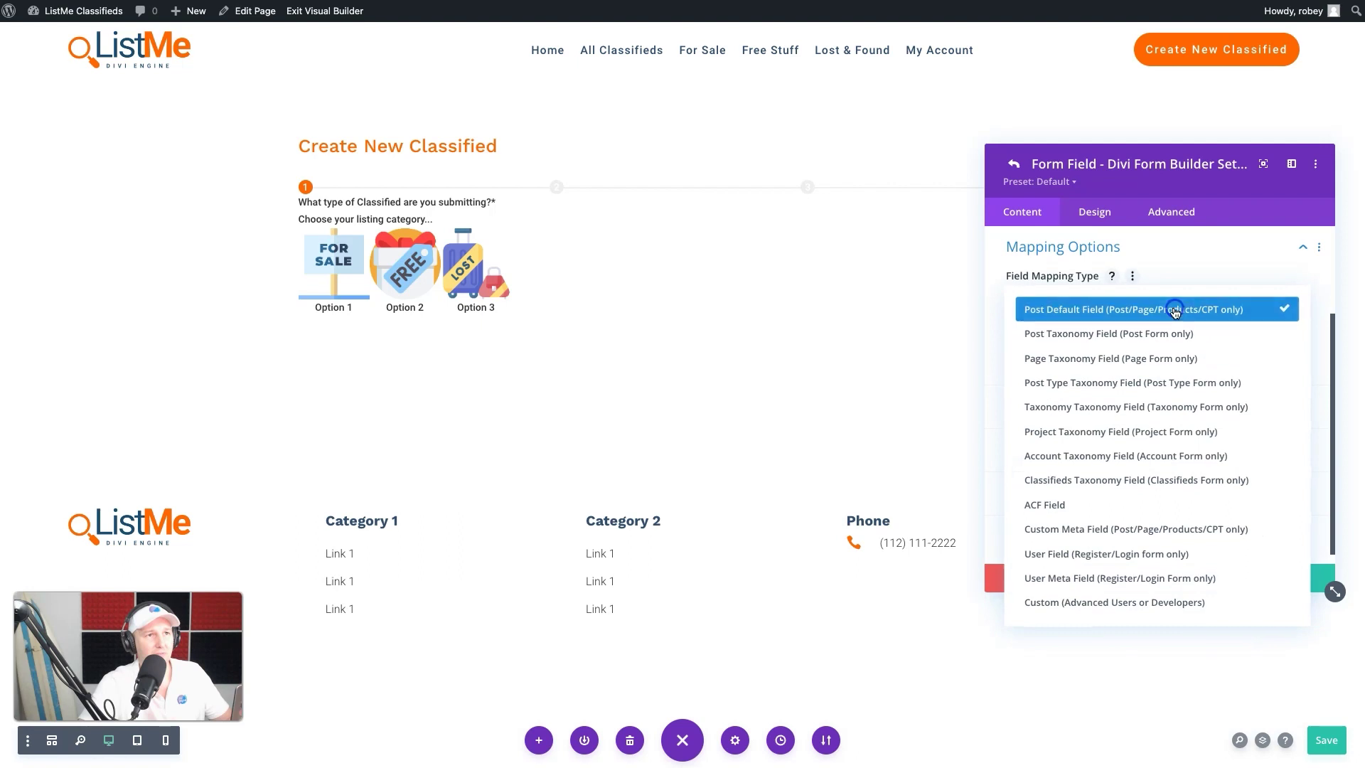
{"action": "left_click", "coordinate": [1129, 508]}
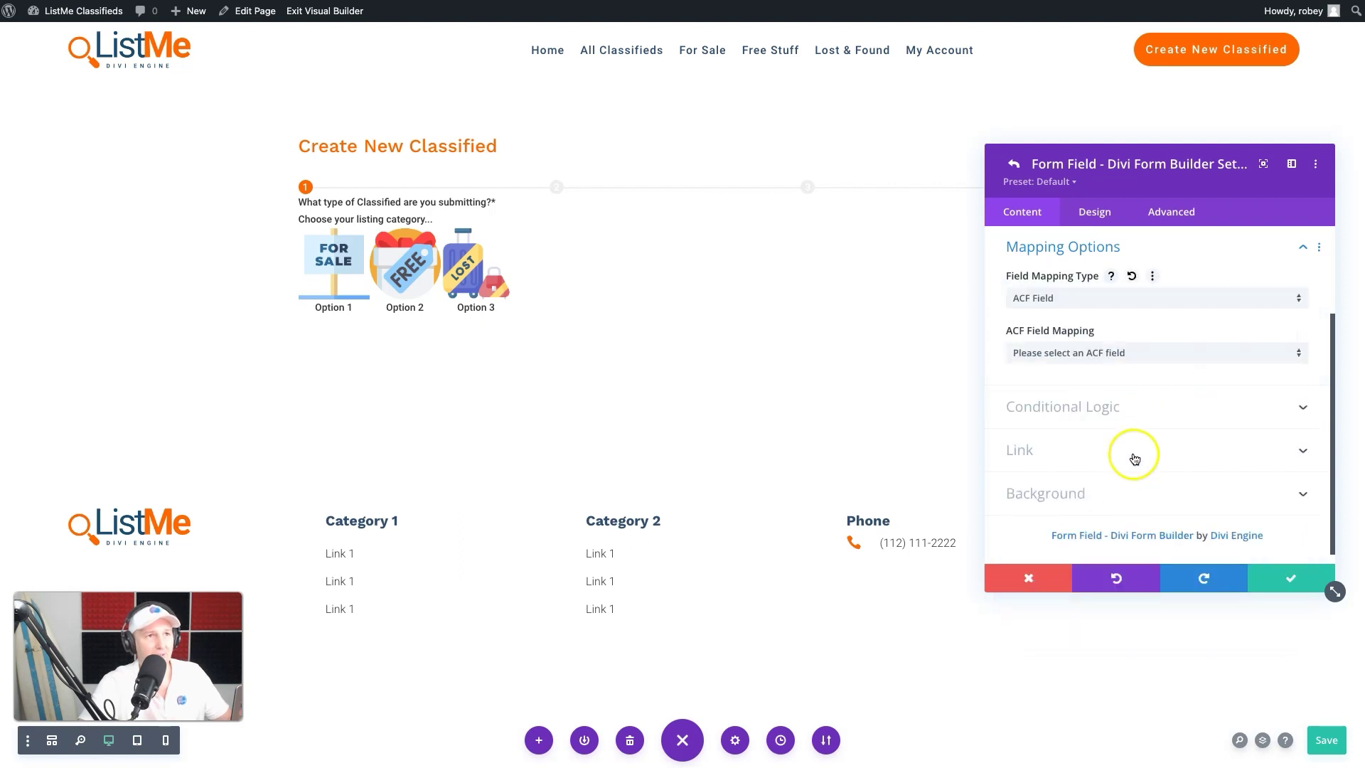
{"action": "left_click", "coordinate": [1119, 353]}
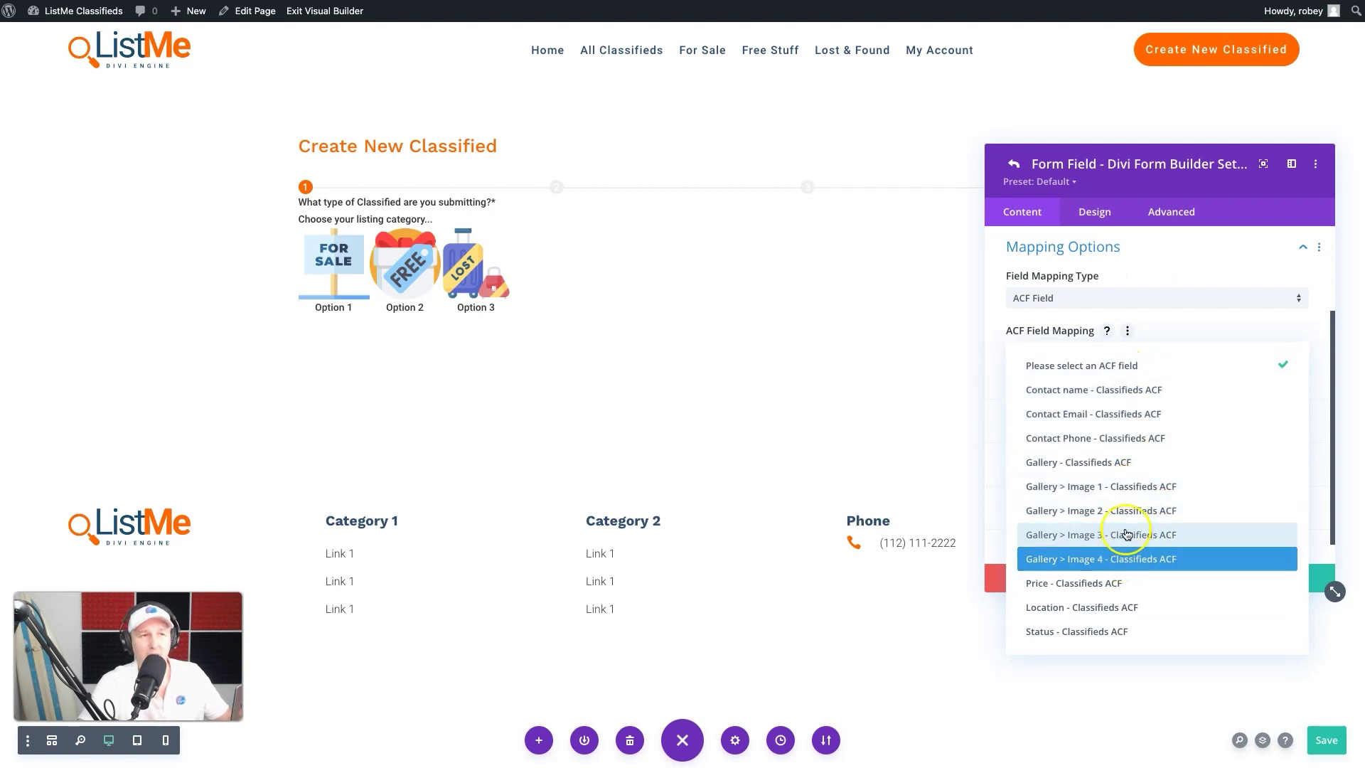
{"action": "left_click", "coordinate": [1140, 465]}
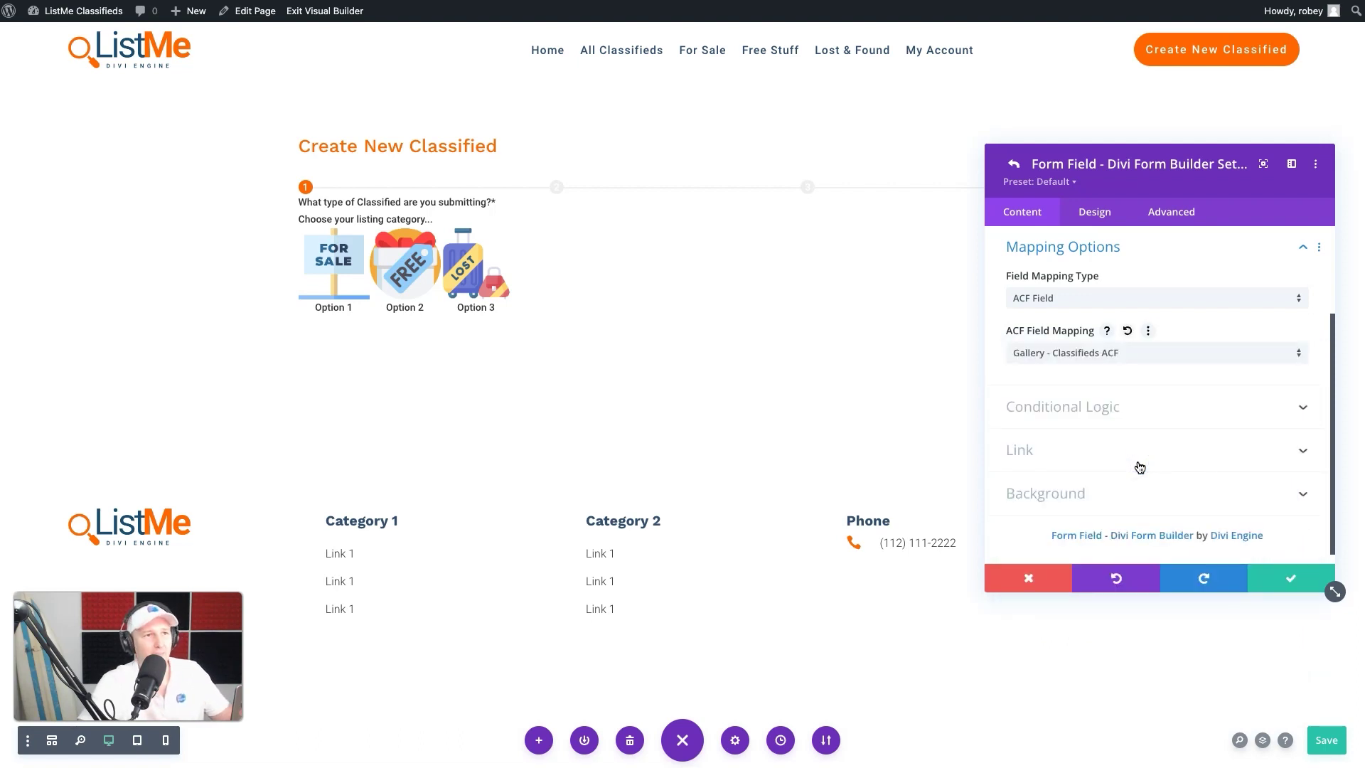
{"action": "left_click", "coordinate": [1282, 581]}
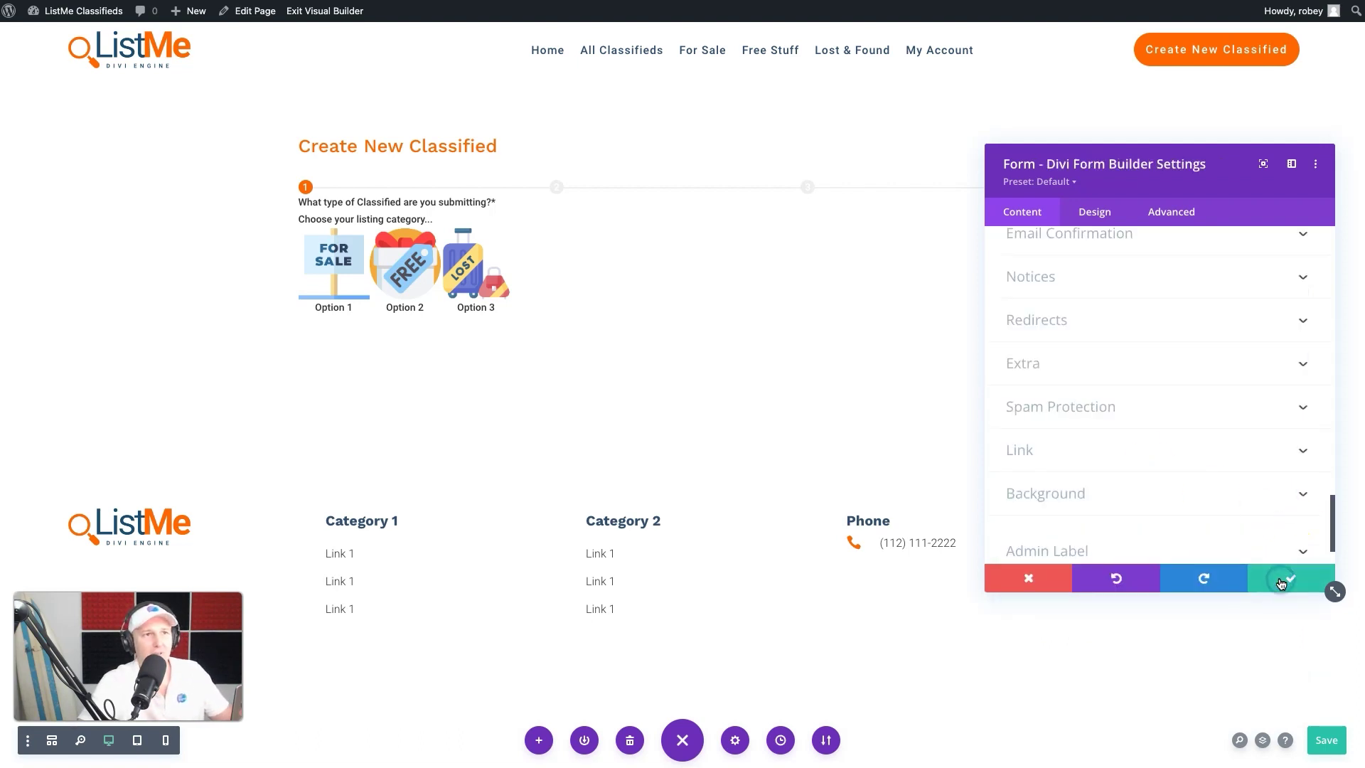
Add a new form field below 3-5 Item Gallery and title it "Item Price".
{"action": "scroll", "coordinate": [1140, 455], "scroll_direction": "up", "scroll_amount": 10}
{"action": "scroll", "coordinate": [1209, 457], "scroll_direction": "down", "scroll_amount": 5}
{"action": "scroll", "coordinate": [1229, 457], "scroll_direction": "down", "scroll_amount": 2}
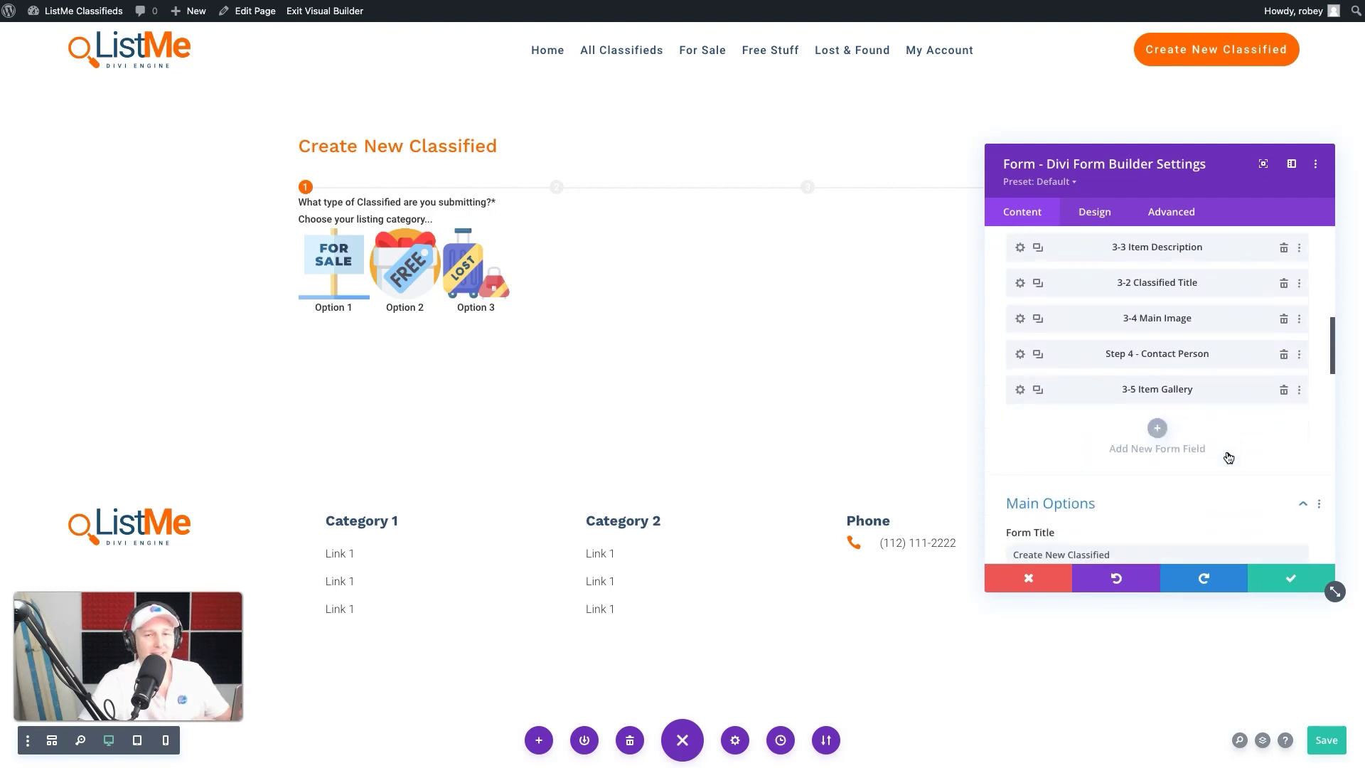
{"action": "left_click", "coordinate": [1157, 429]}
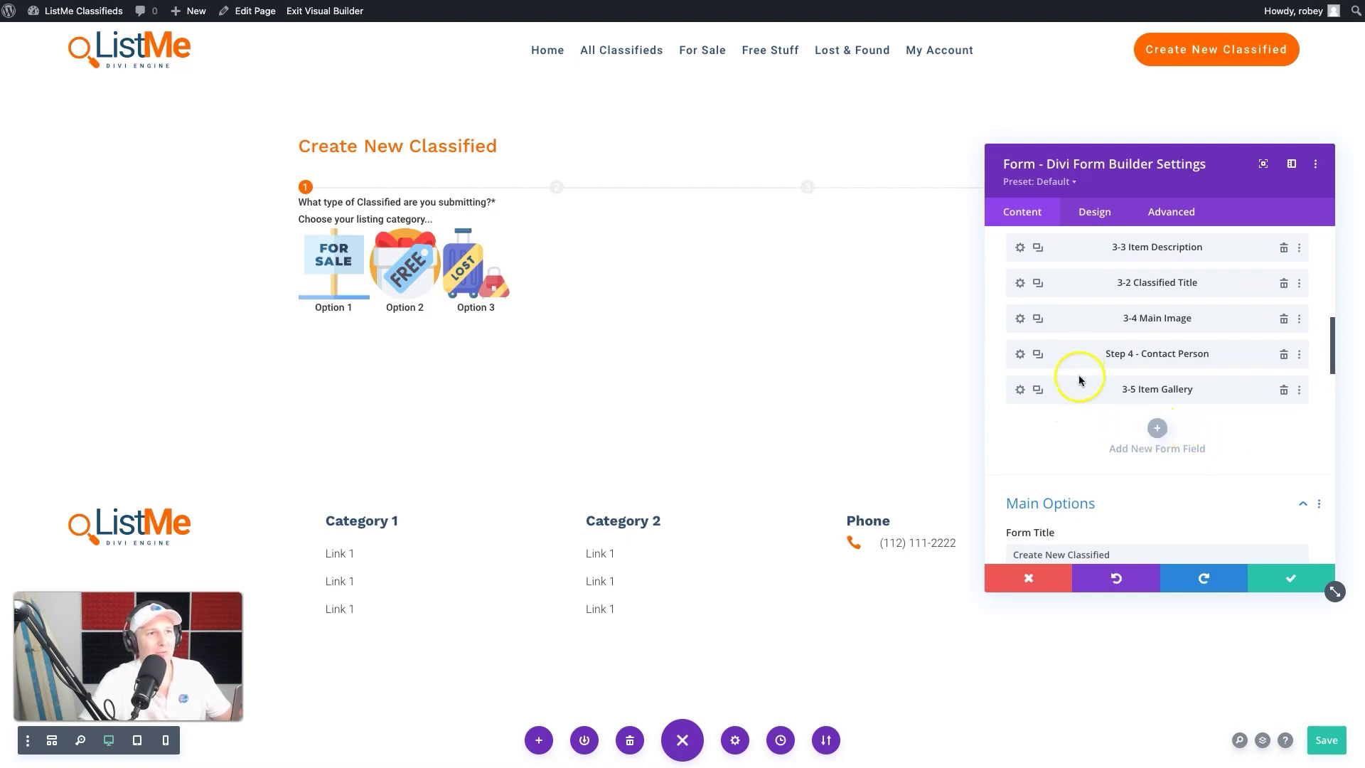
{"action": "left_click", "coordinate": [1157, 429]}
{"action": "left_click", "coordinate": [829, 497]}
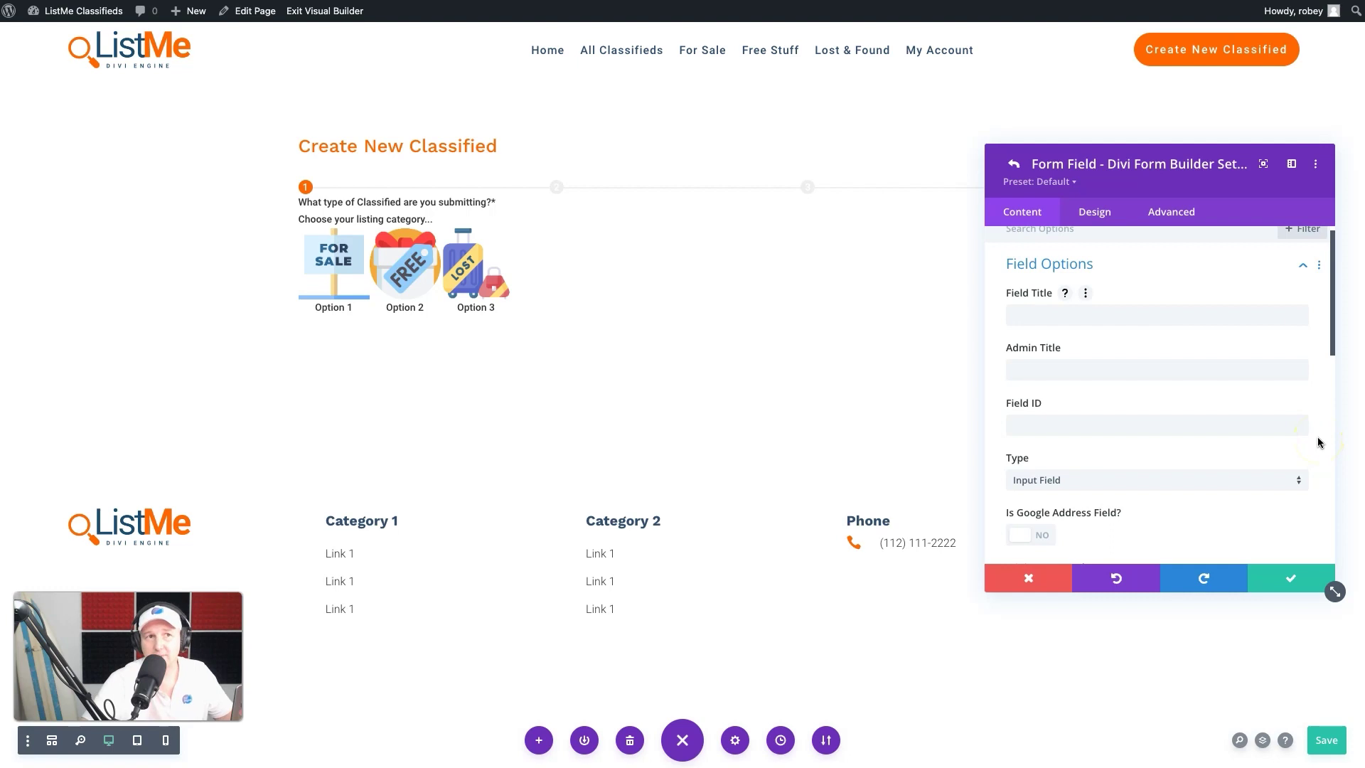
{"action": "left_click", "coordinate": [1057, 316]}
{"action": "type", "text": "Item Price"}
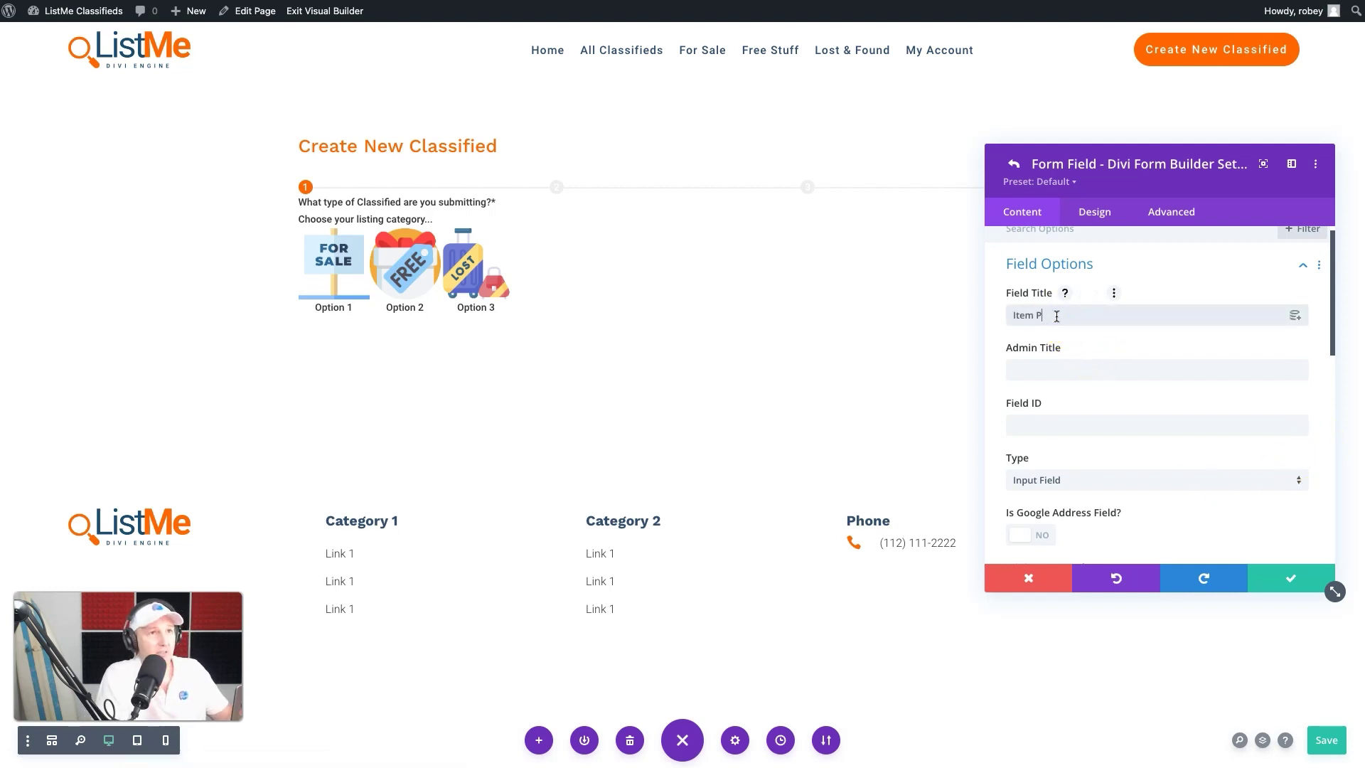
Set the new field's admin title to "3-6 Item Price" and its field ID to "item_price".
{"action": "left_click", "coordinate": [1041, 370]}
{"action": "type", "text": "3"}
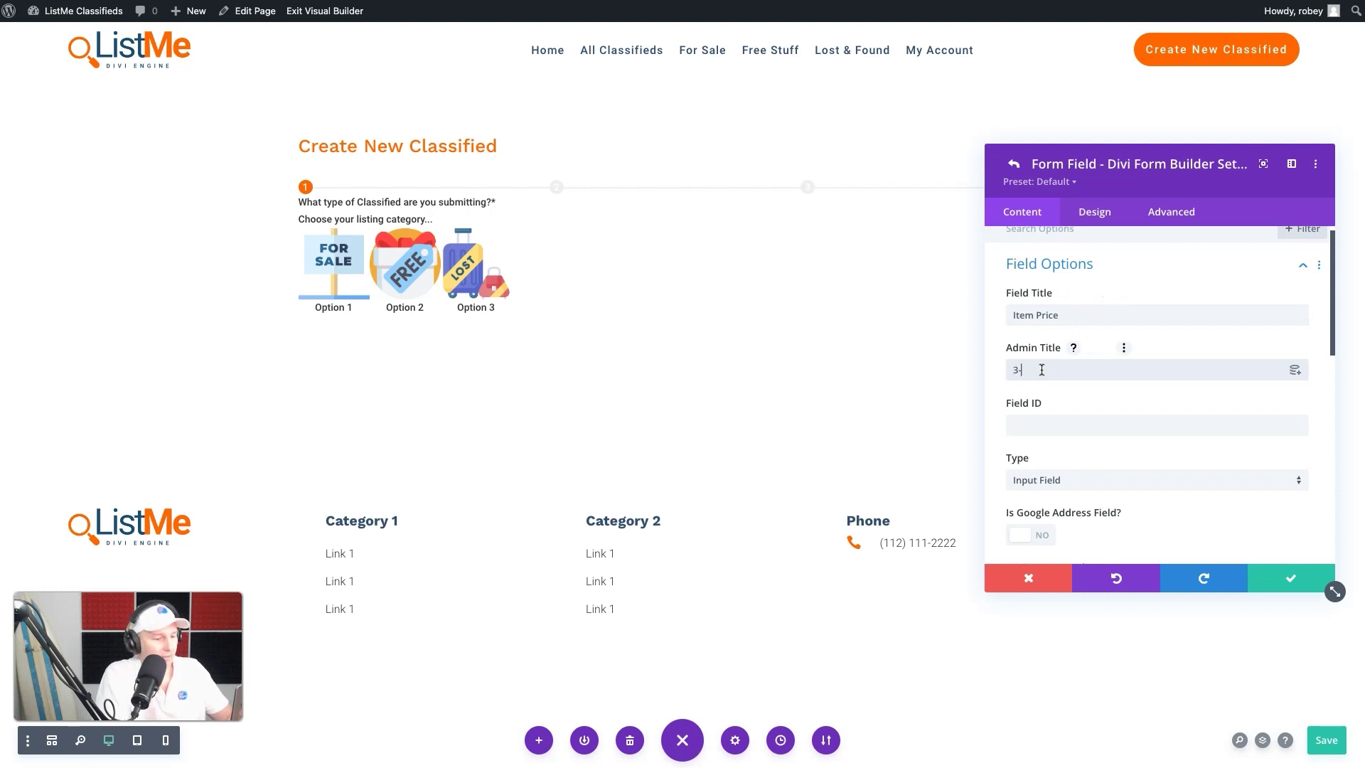
{"action": "type", "text": "-6 Item Price"}
{"action": "left_click", "coordinate": [1017, 425]}
{"action": "type", "text": "item"}
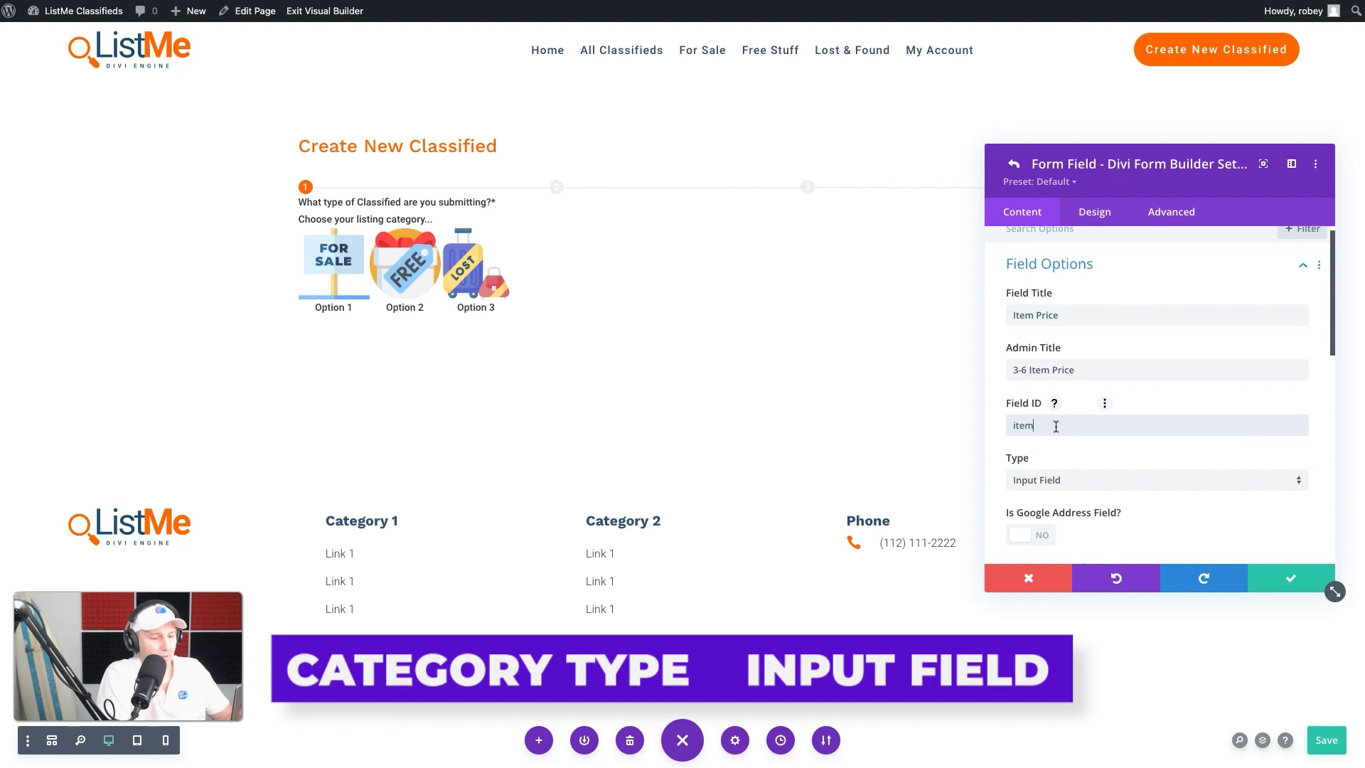
{"action": "type", "text": "_price"}
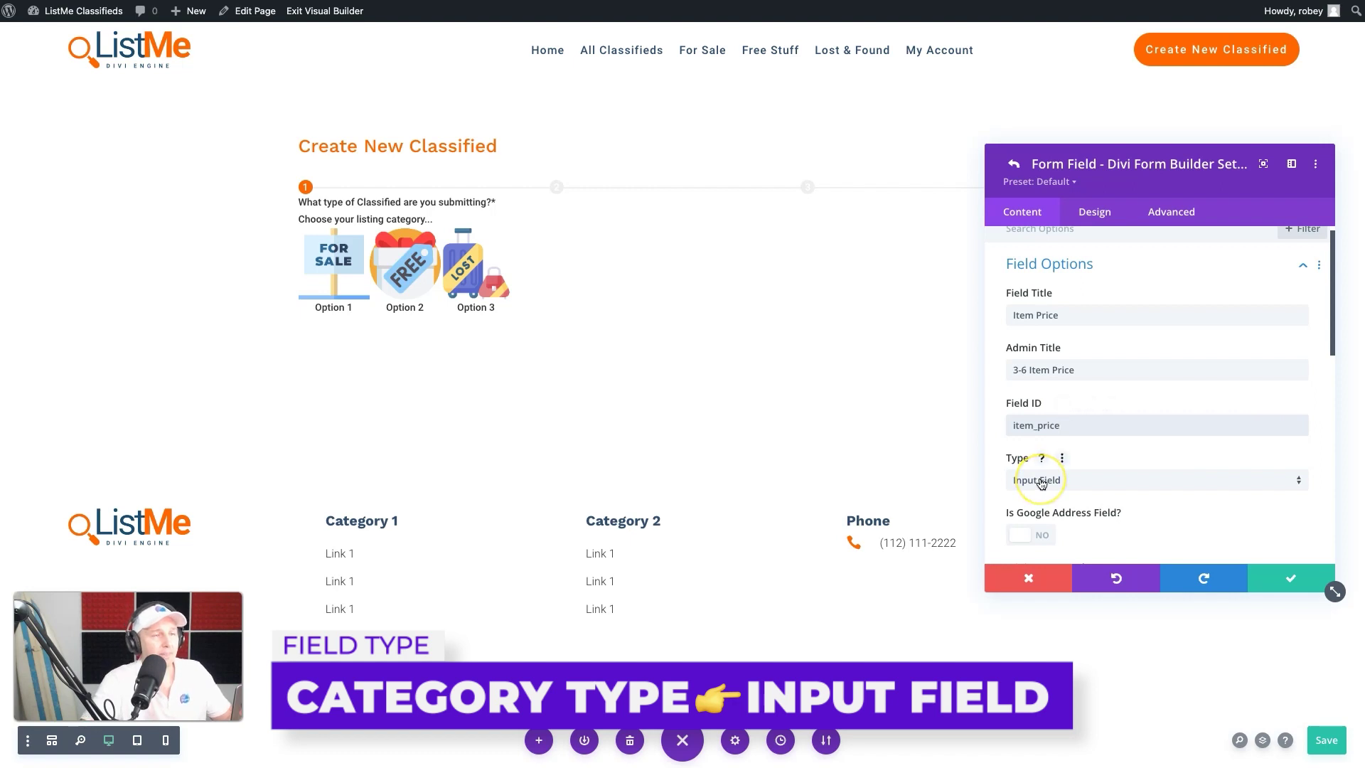
Restrict the Item Price field's allowed symbols to Numbers Only (0-9).
{"action": "scroll", "coordinate": [1095, 420], "scroll_direction": "down", "scroll_amount": 3}
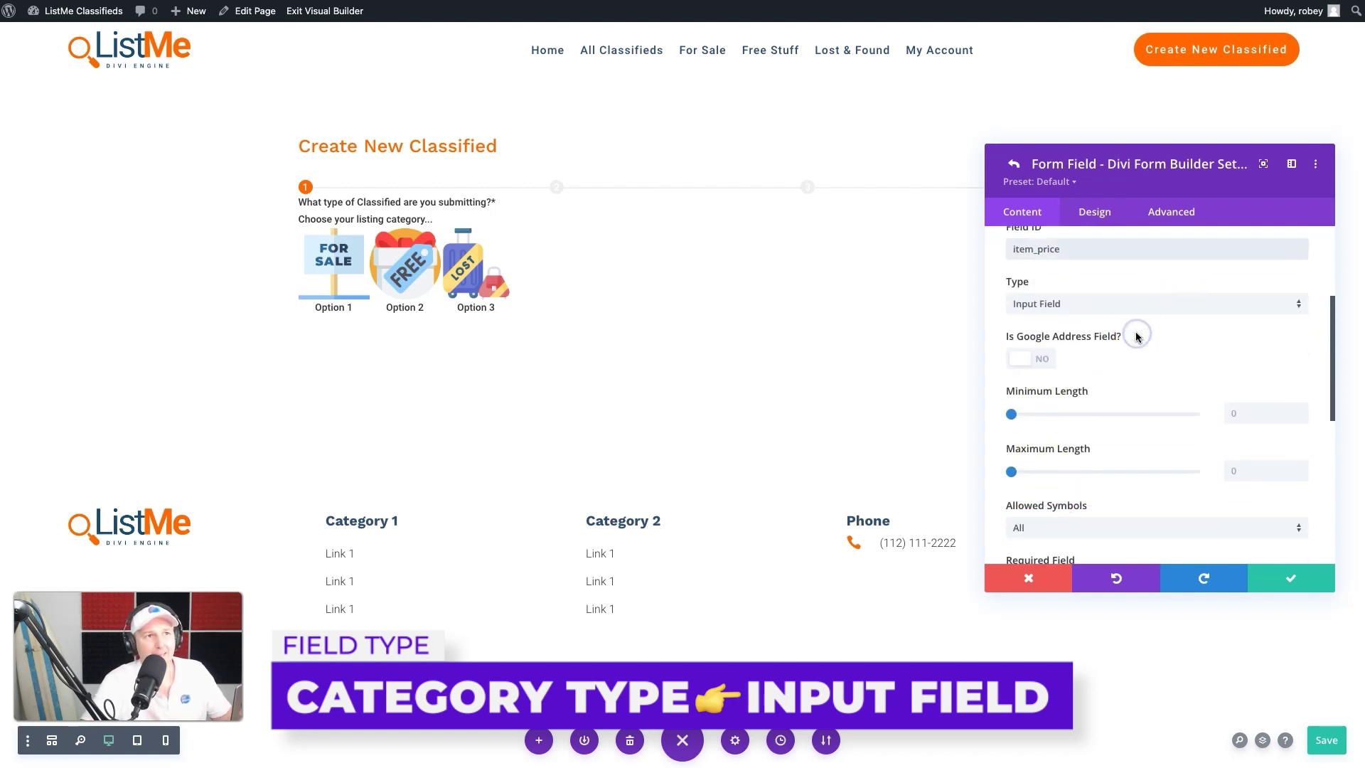
{"action": "scroll", "coordinate": [1093, 333], "scroll_direction": "down", "scroll_amount": 1}
{"action": "scroll", "coordinate": [1093, 333], "scroll_direction": "down", "scroll_amount": 2}
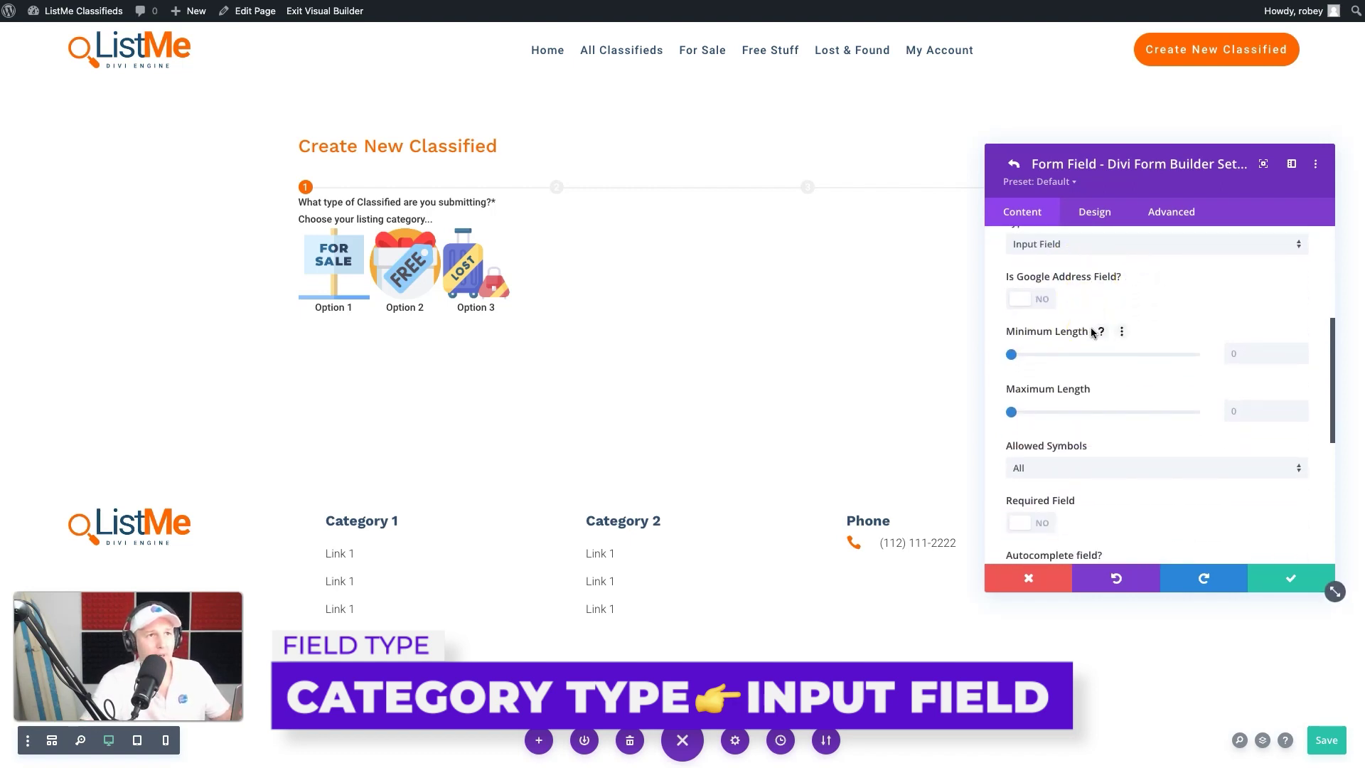
{"action": "left_click", "coordinate": [1062, 412]}
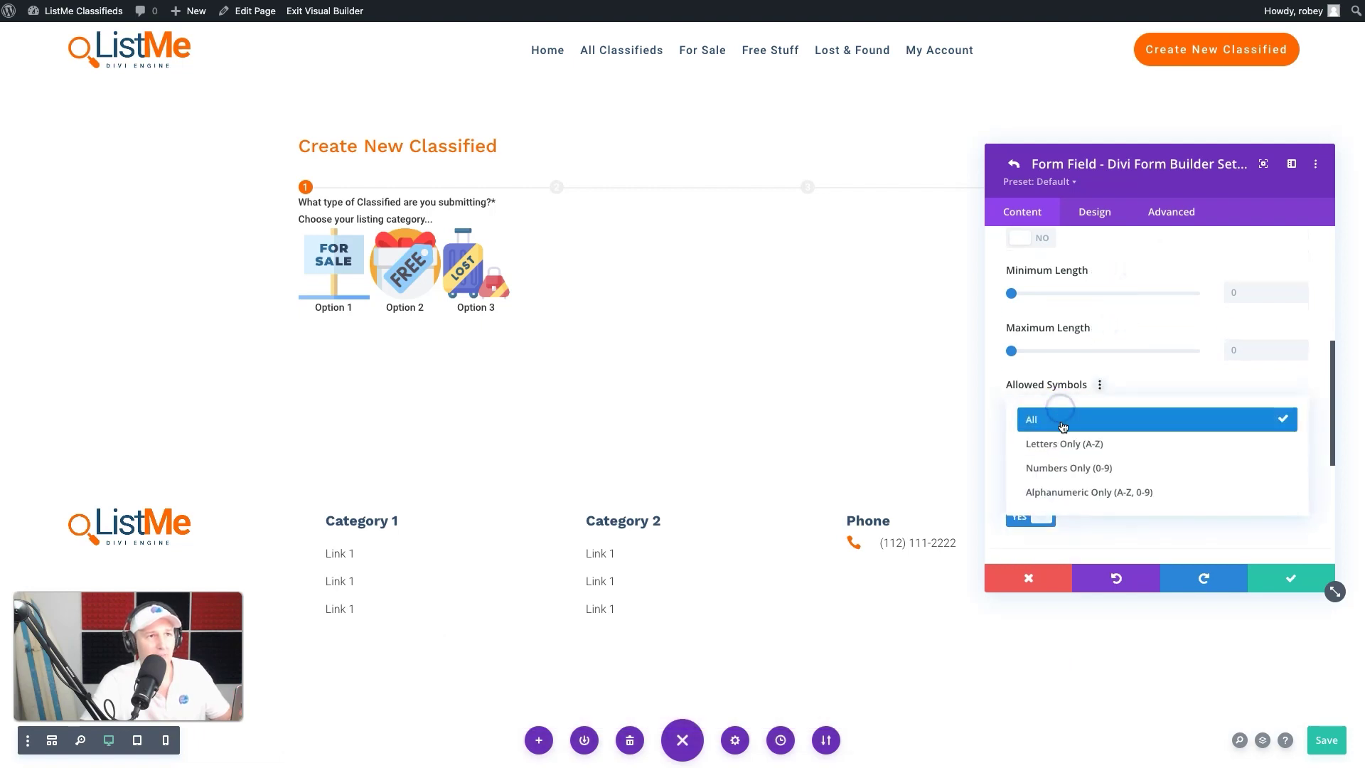
{"action": "left_click", "coordinate": [1083, 468]}
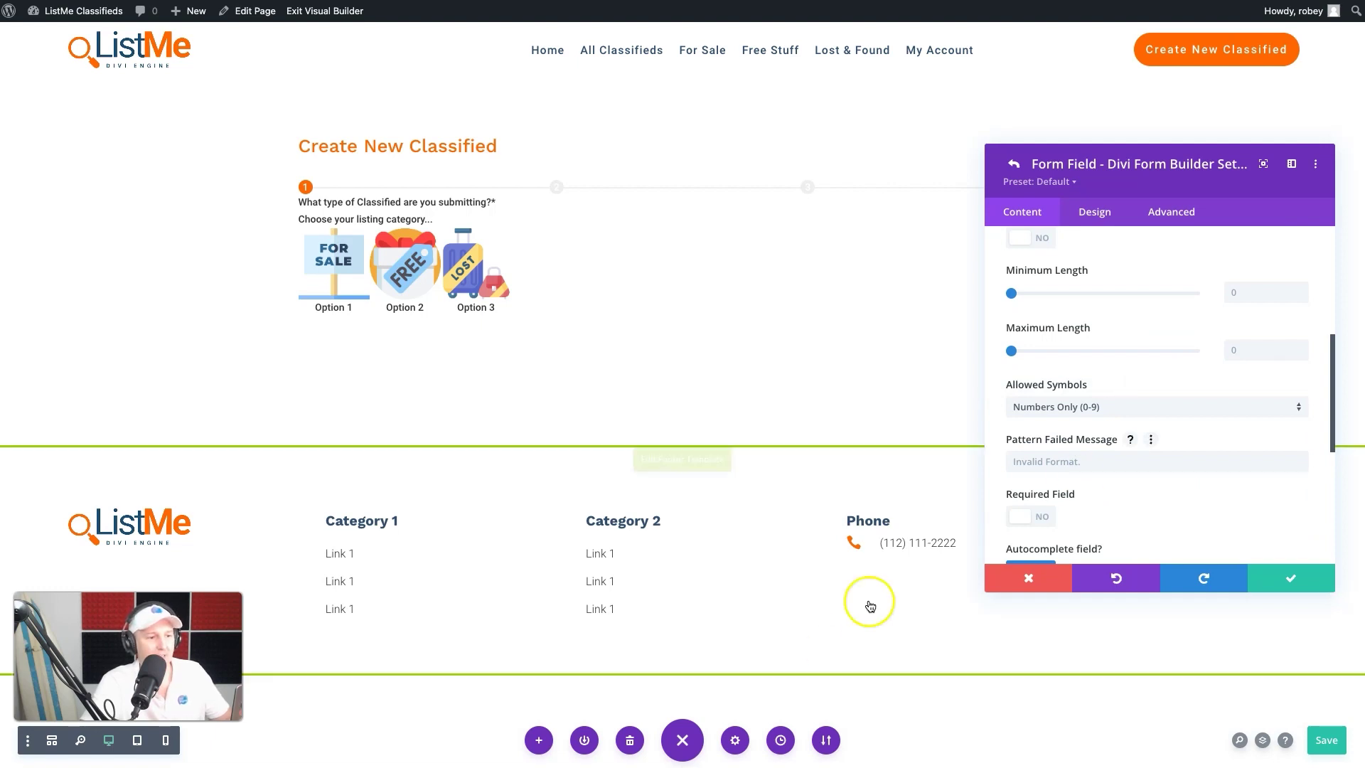
Set the Item Price field's pattern failed message to "Please use only number for the amount..." and make the field required.
{"action": "scroll", "coordinate": [1047, 475], "scroll_direction": "down", "scroll_amount": 1}
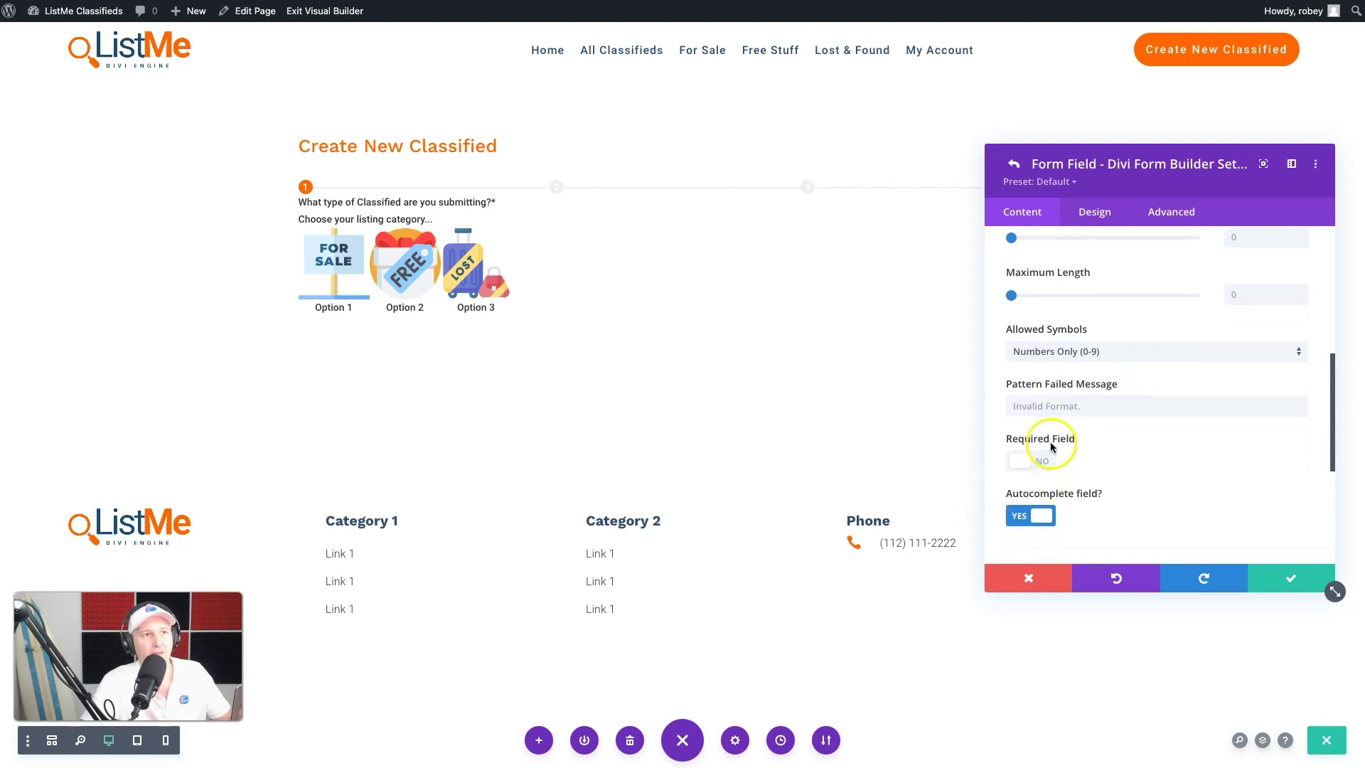
{"action": "left_click", "coordinate": [1038, 459]}
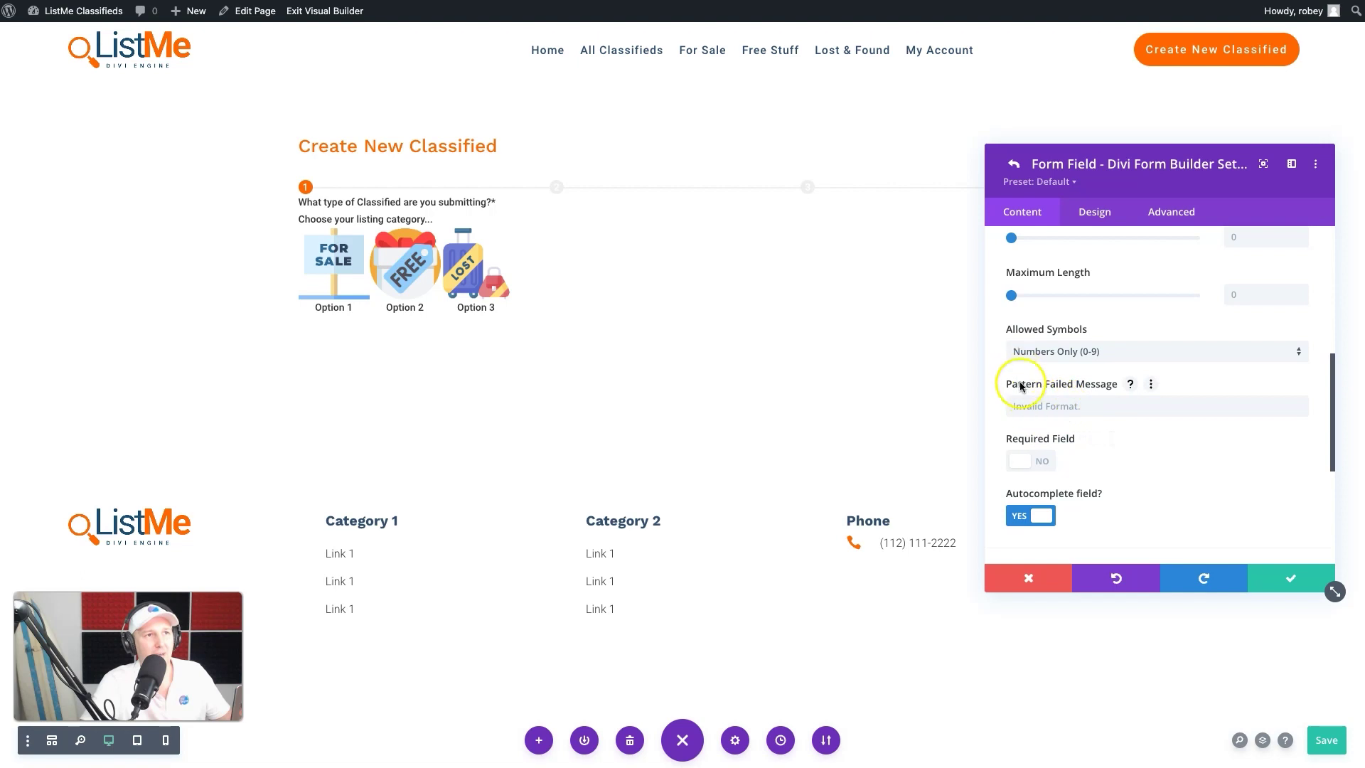
{"action": "left_click", "coordinate": [1071, 404]}
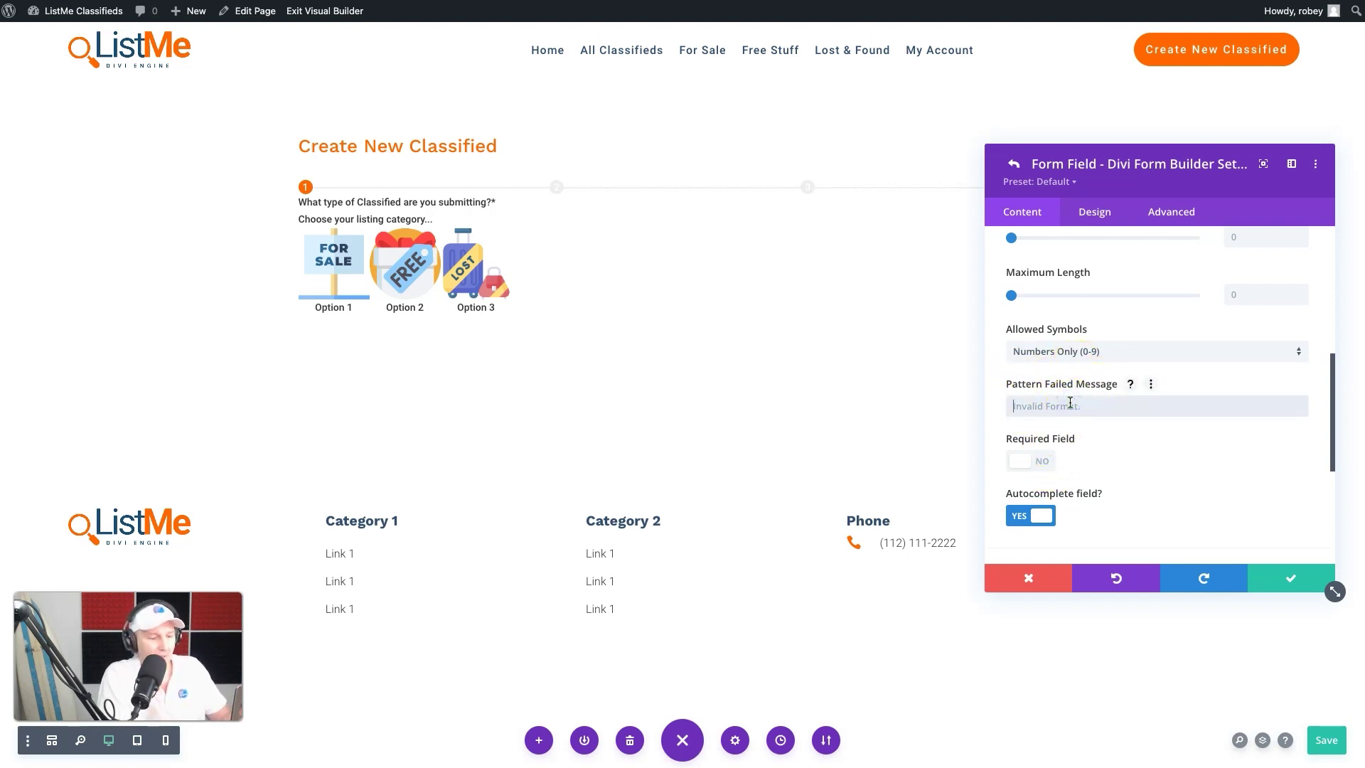
{"action": "type", "text": "Pleas"}
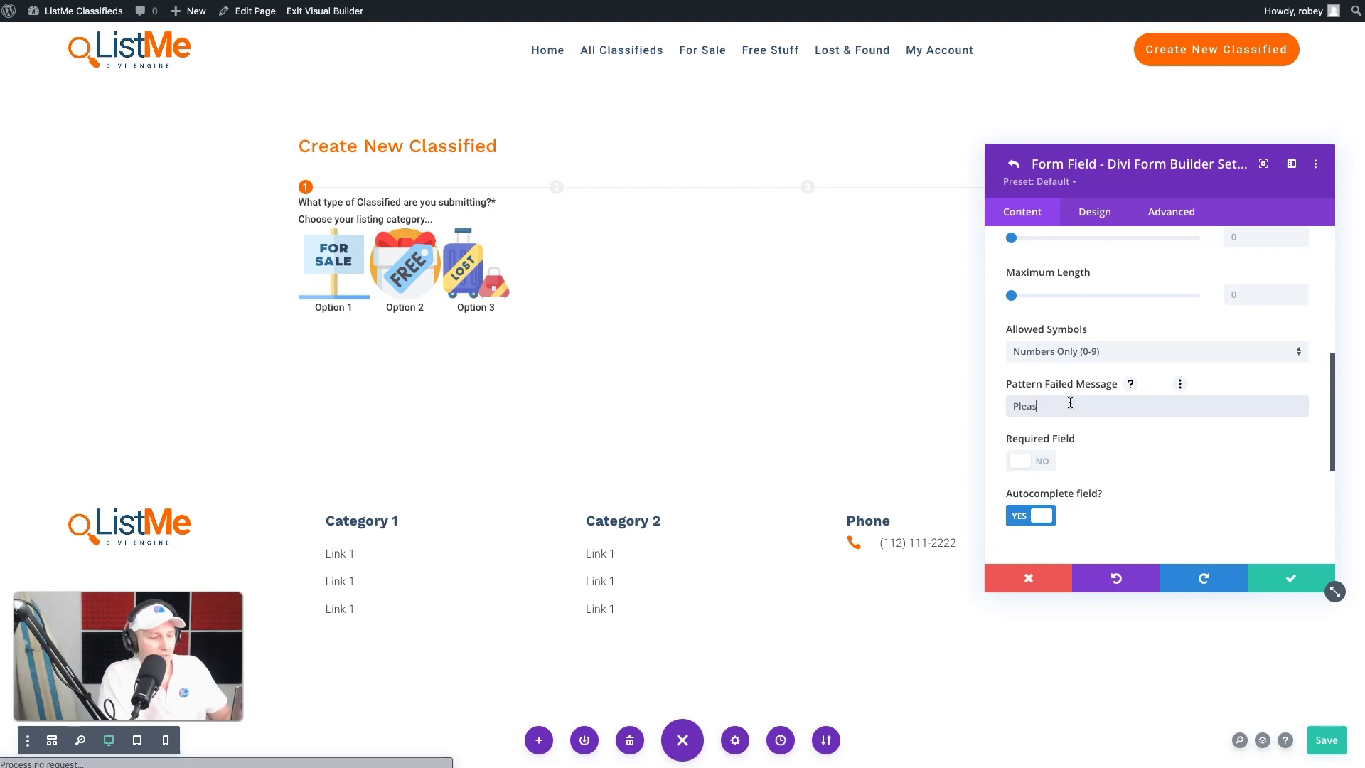
{"action": "type", "text": "e use only number for the amount..."}
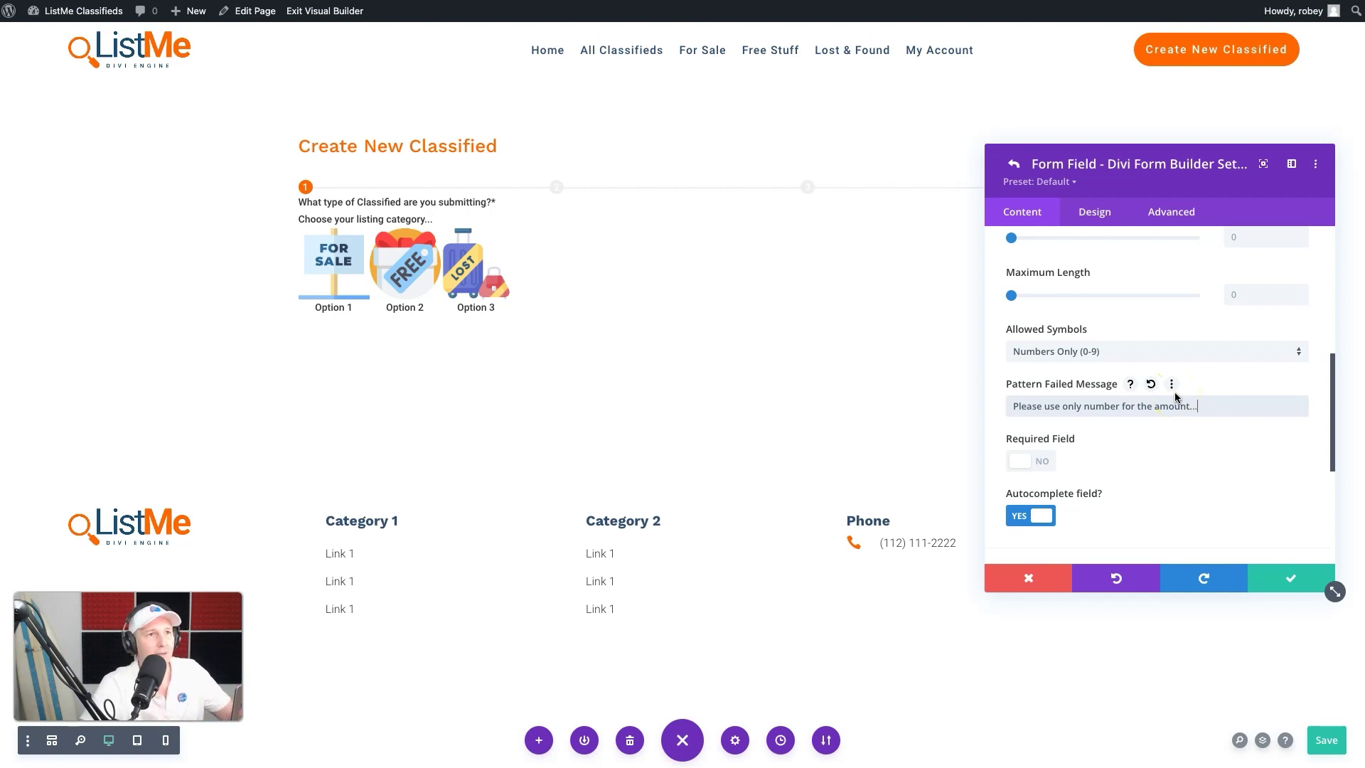
{"action": "left_click", "coordinate": [1031, 460]}
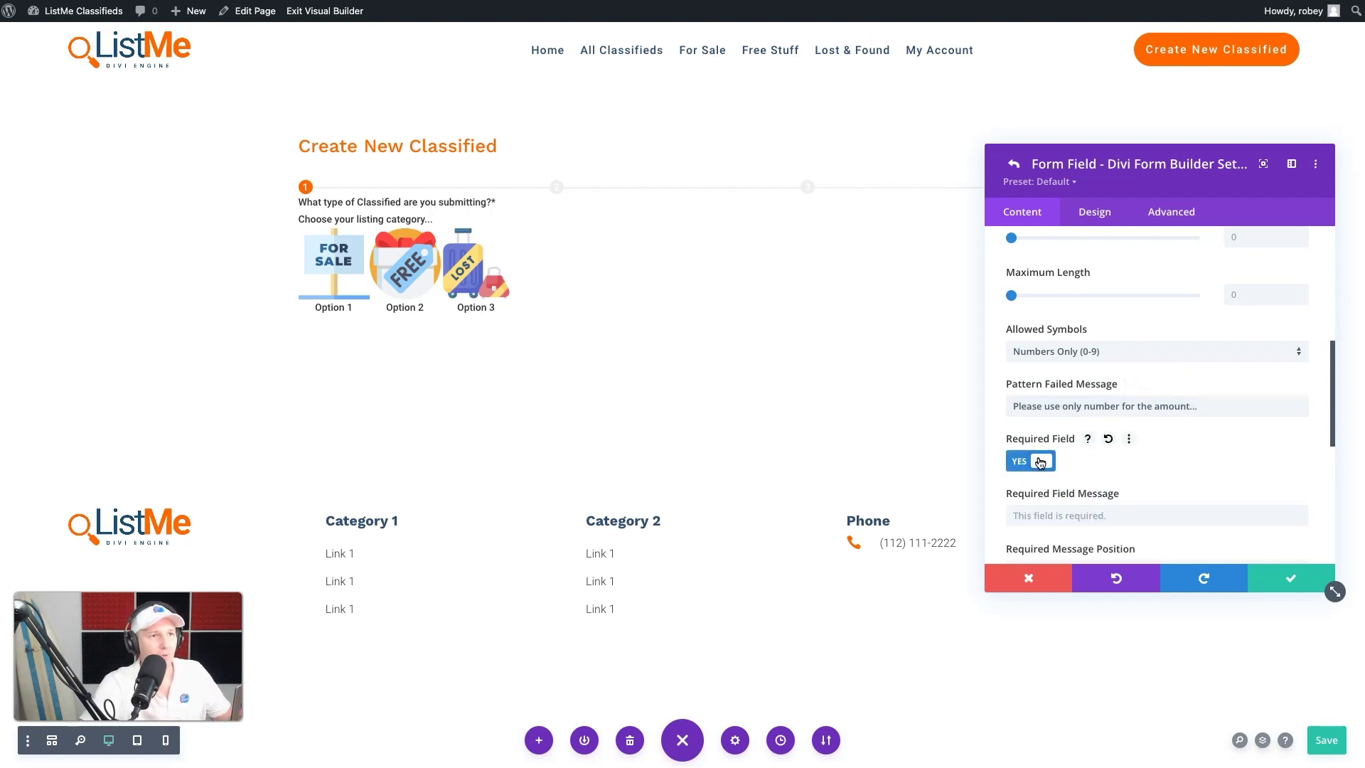
Set the Item Price field's placeholder text to "Enter your selling price..." in its layout options.
{"action": "scroll", "coordinate": [1084, 487], "scroll_direction": "down", "scroll_amount": 2}
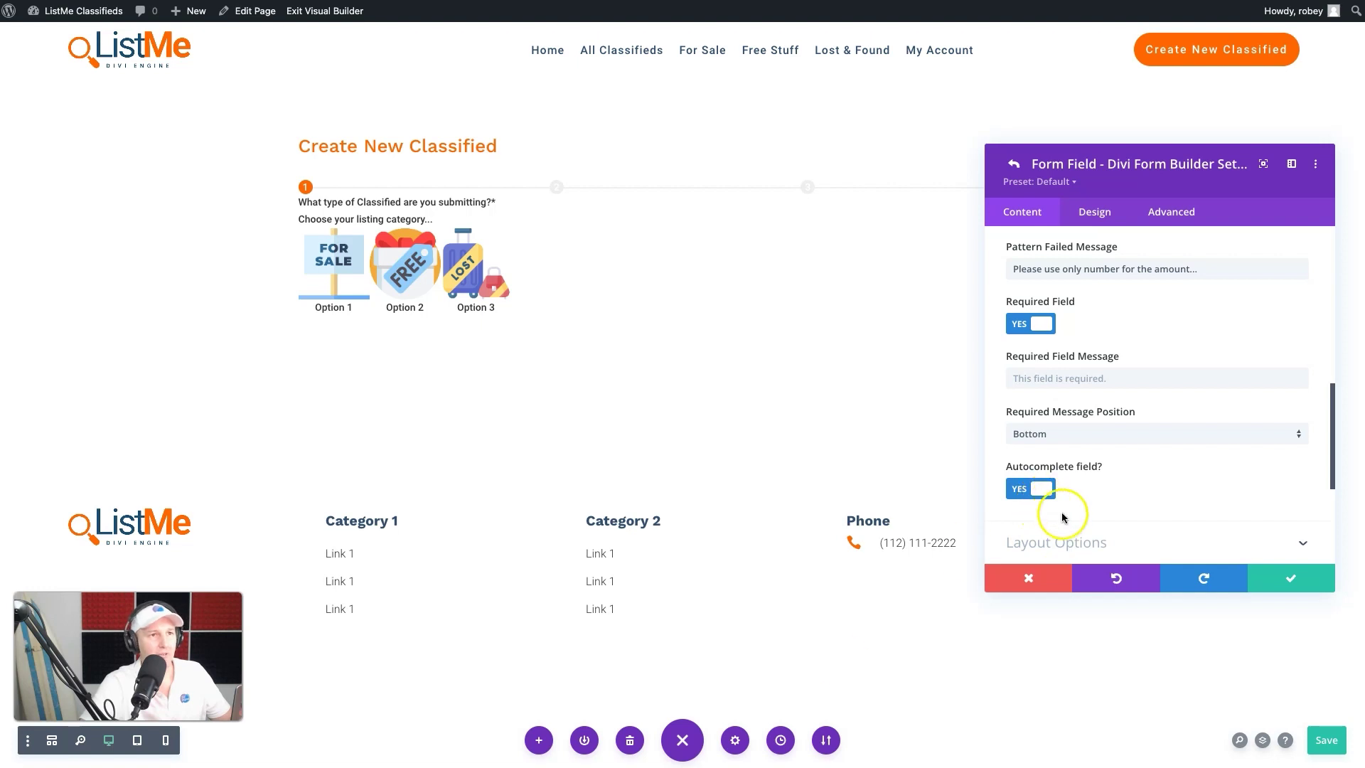
{"action": "left_click", "coordinate": [1071, 534]}
{"action": "scroll", "coordinate": [1115, 371], "scroll_direction": "down", "scroll_amount": 1}
{"action": "left_click", "coordinate": [1107, 320]}
{"action": "type", "text": "Enter your"}
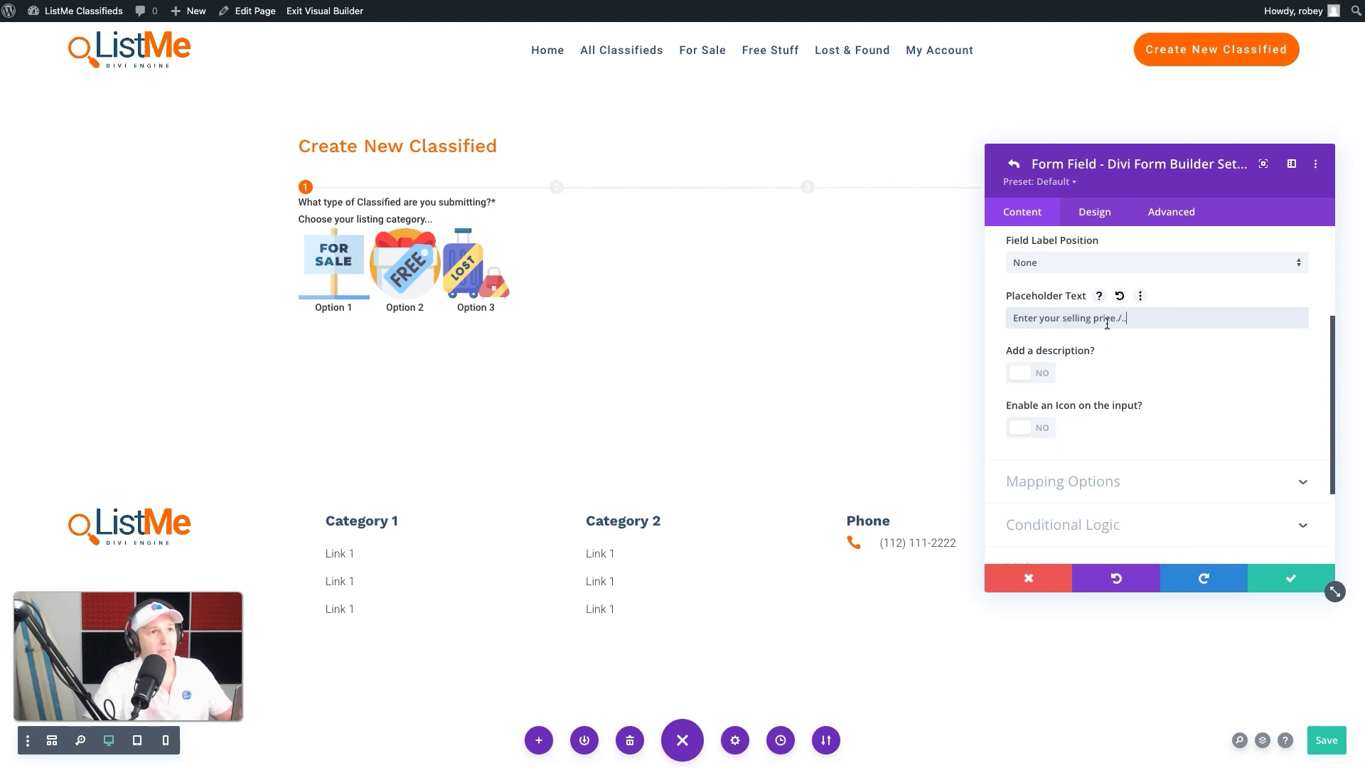
{"action": "type", "text": "selling price..."}
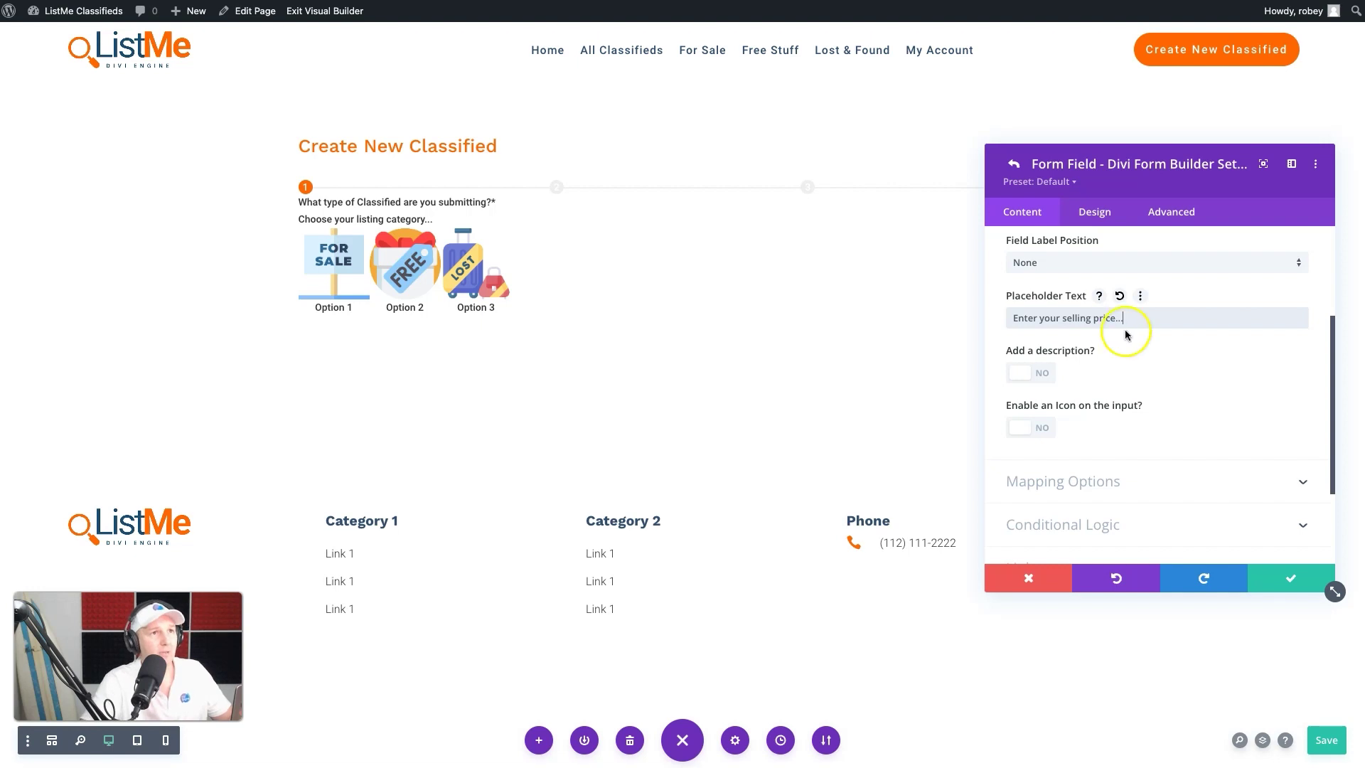
Enable a description for the Item Price field with the text "How much are you asking for this item?".
{"action": "left_click", "coordinate": [1034, 373]}
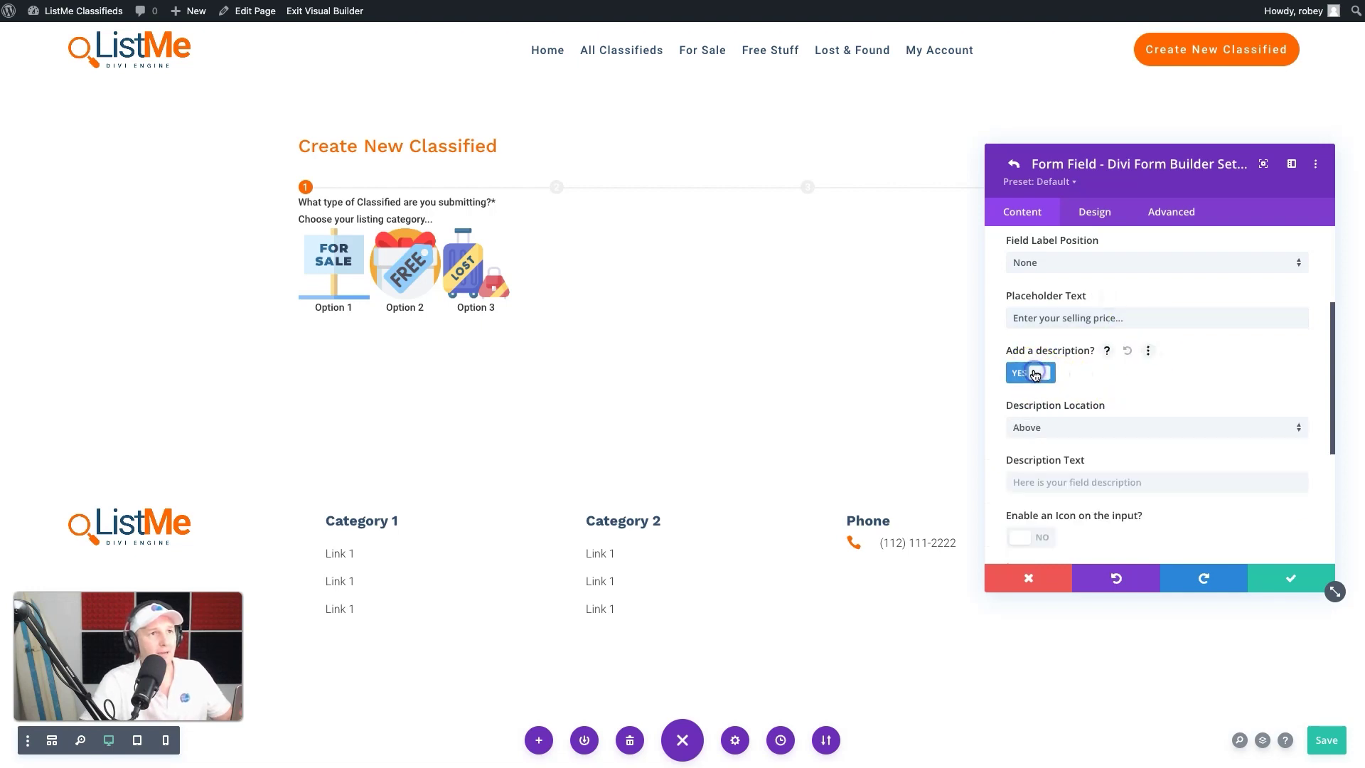
{"action": "left_click", "coordinate": [1053, 483]}
{"action": "type", "text": "How much ar"}
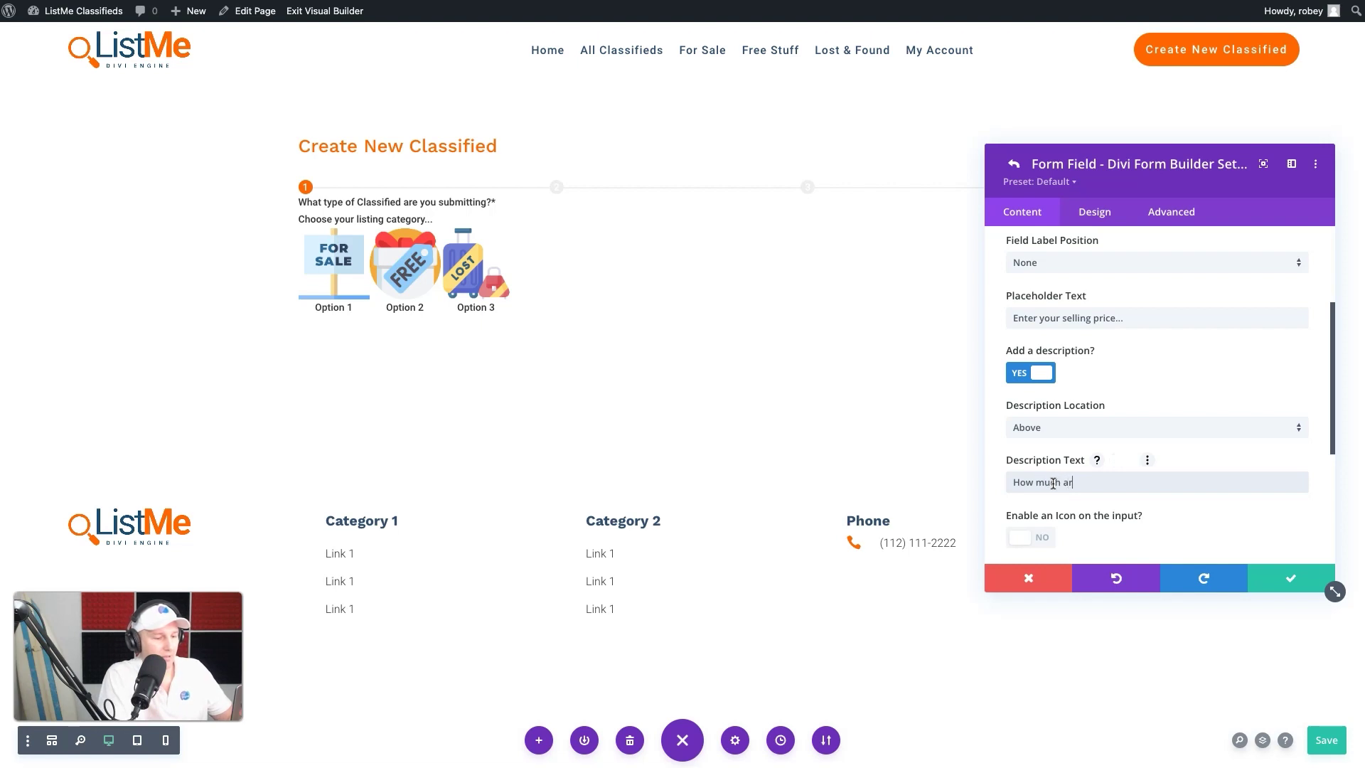
{"action": "type", "text": "e you asking for this item?"}
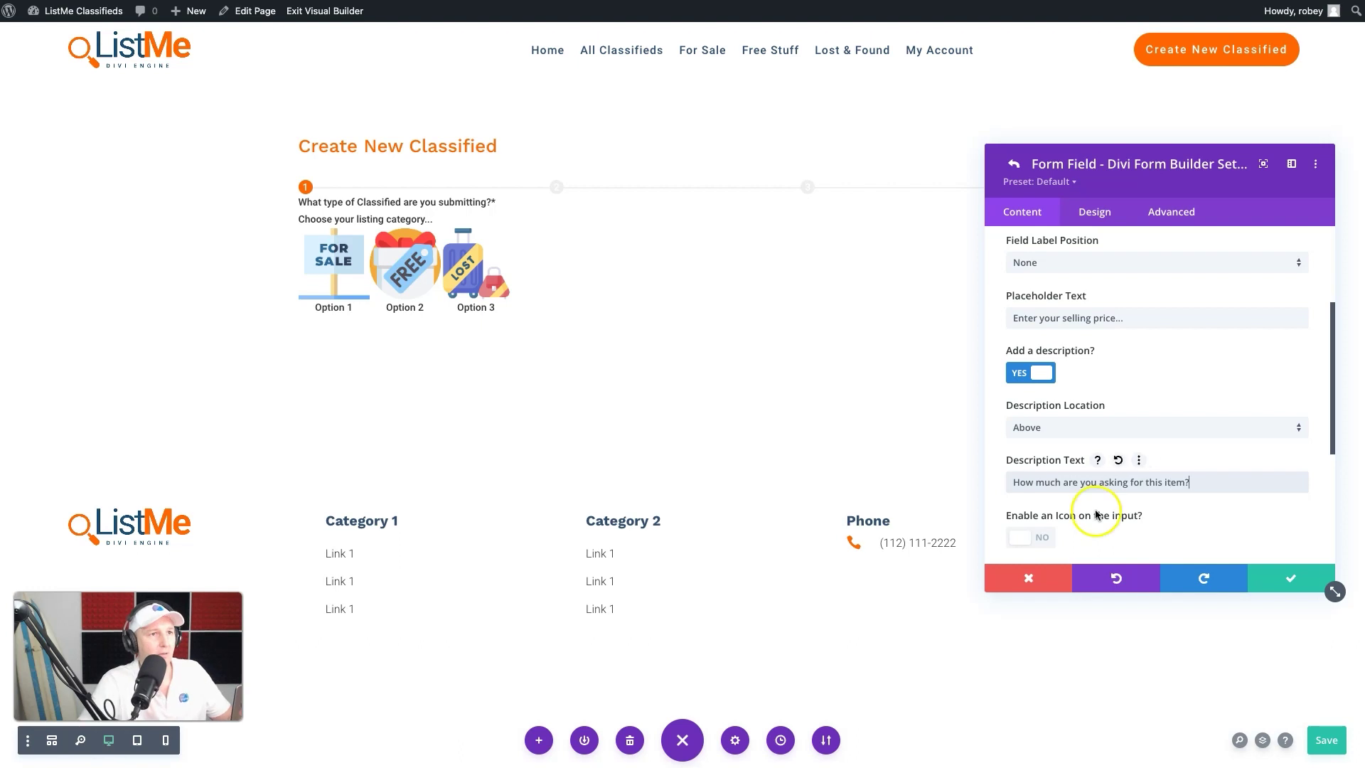
Enable an icon on the Item Price input, search the icons for "money" and choose the second banknote icon.
{"action": "scroll", "coordinate": [1024, 425], "scroll_direction": "down", "scroll_amount": 2}
{"action": "left_click", "coordinate": [1023, 425]}
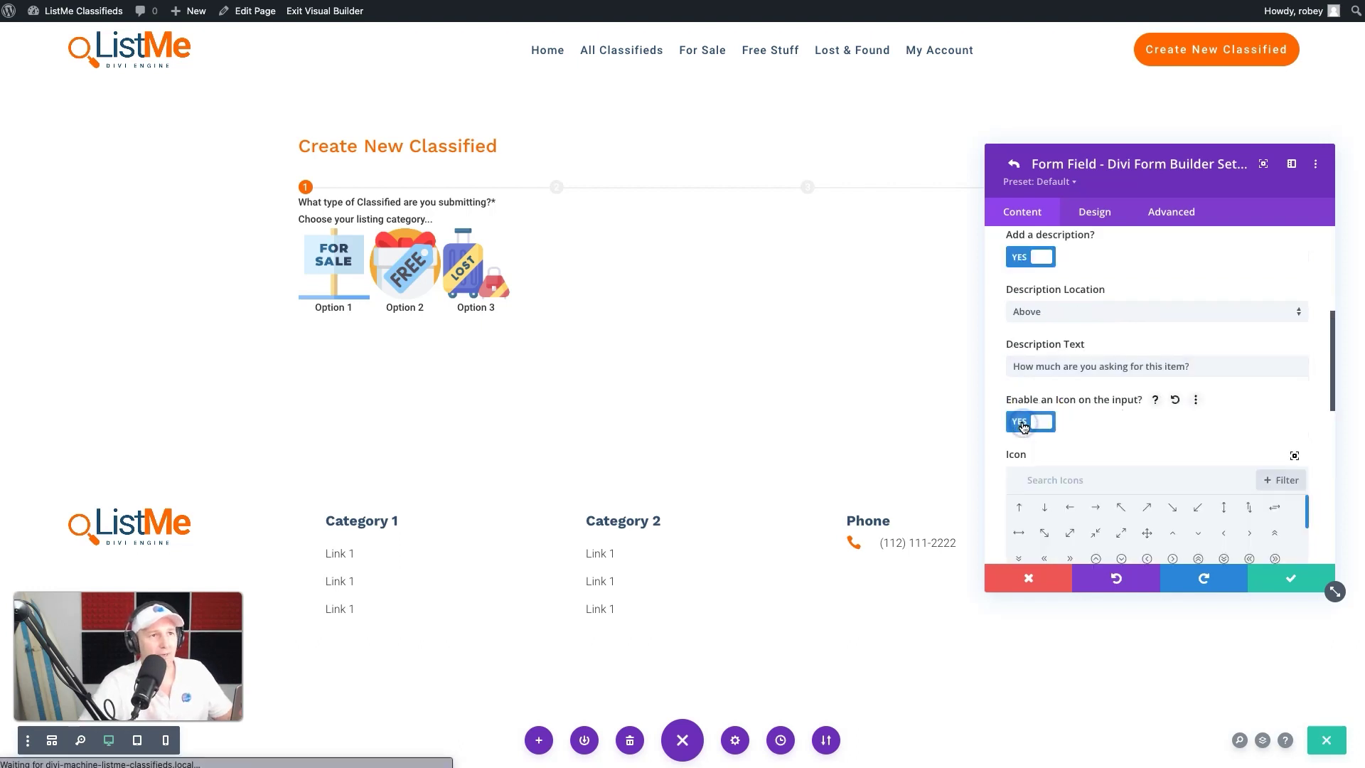
{"action": "scroll", "coordinate": [1094, 451], "scroll_direction": "down", "scroll_amount": 3}
{"action": "scroll", "coordinate": [1093, 450], "scroll_direction": "up", "scroll_amount": 1}
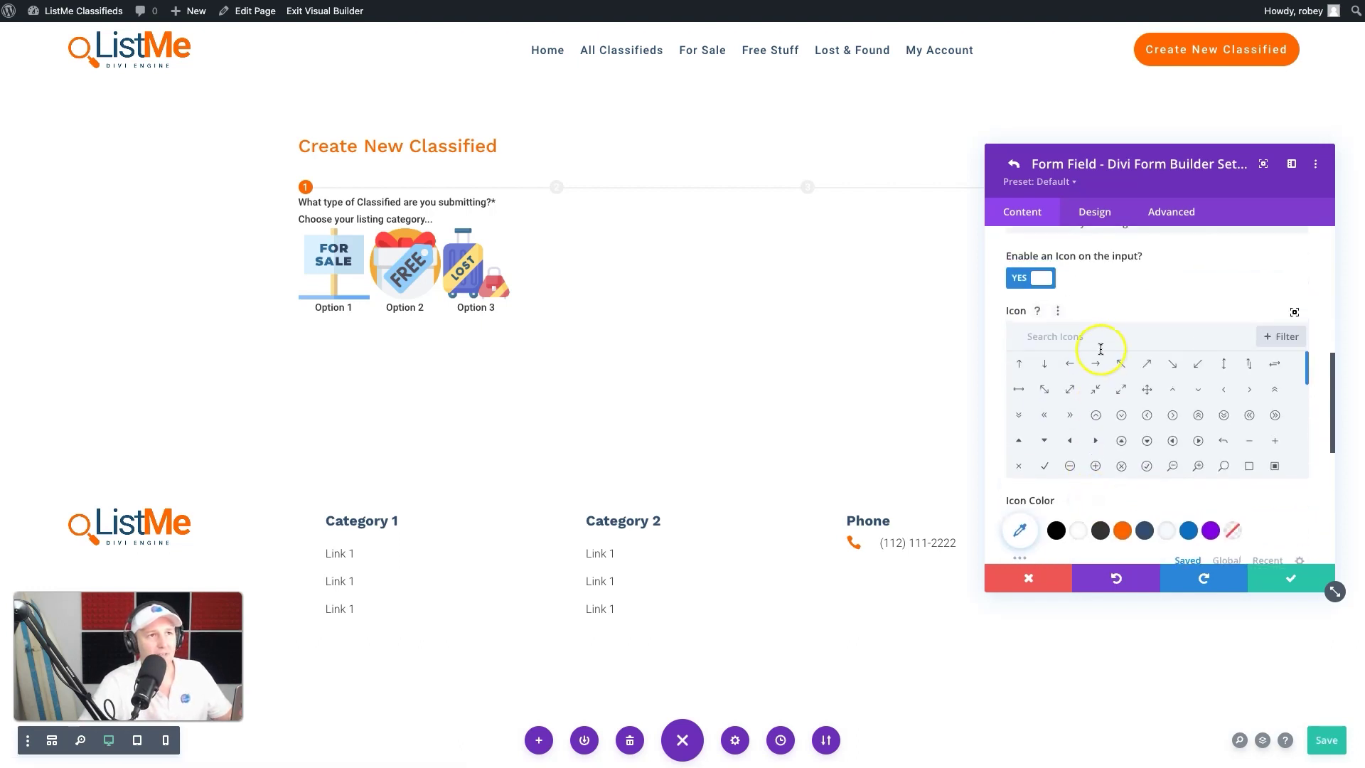
{"action": "left_click", "coordinate": [1100, 343]}
{"action": "type", "text": "money"}
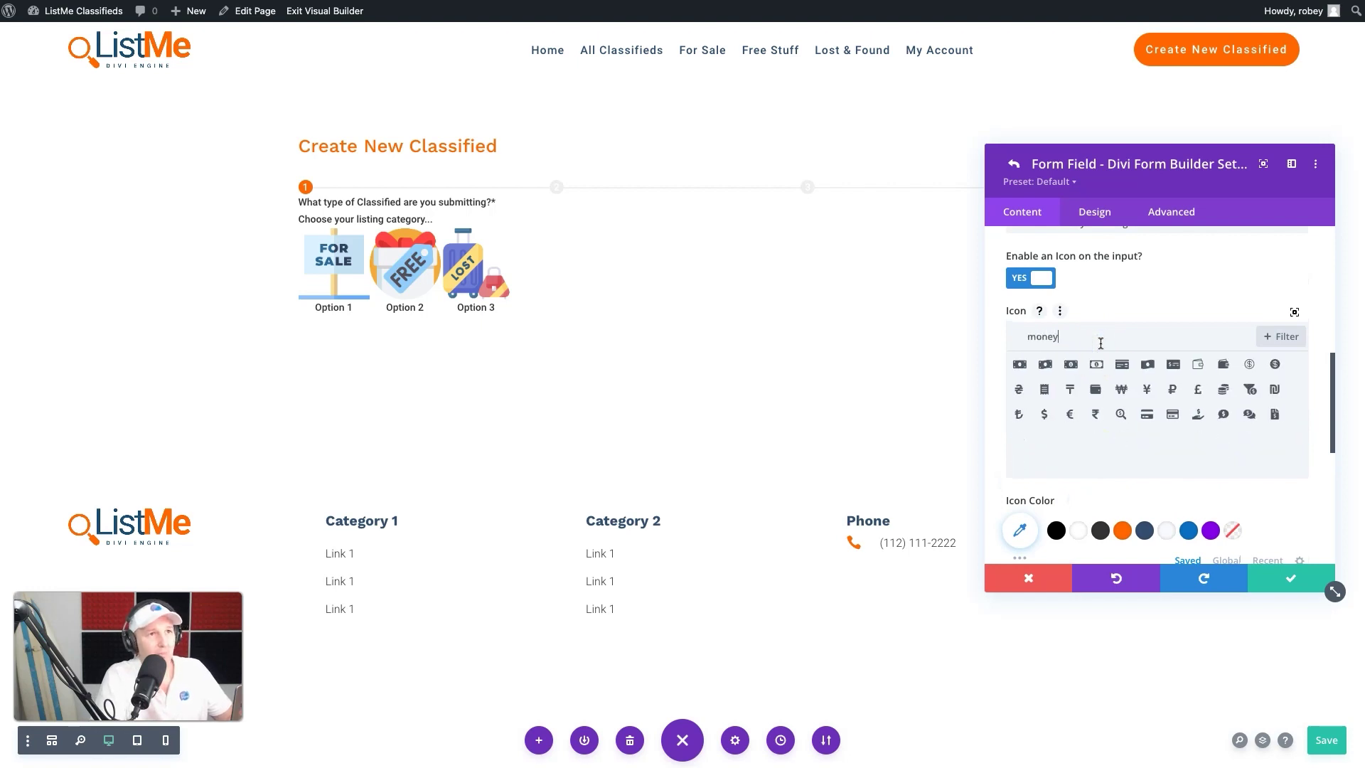
{"action": "left_click", "coordinate": [1049, 365]}
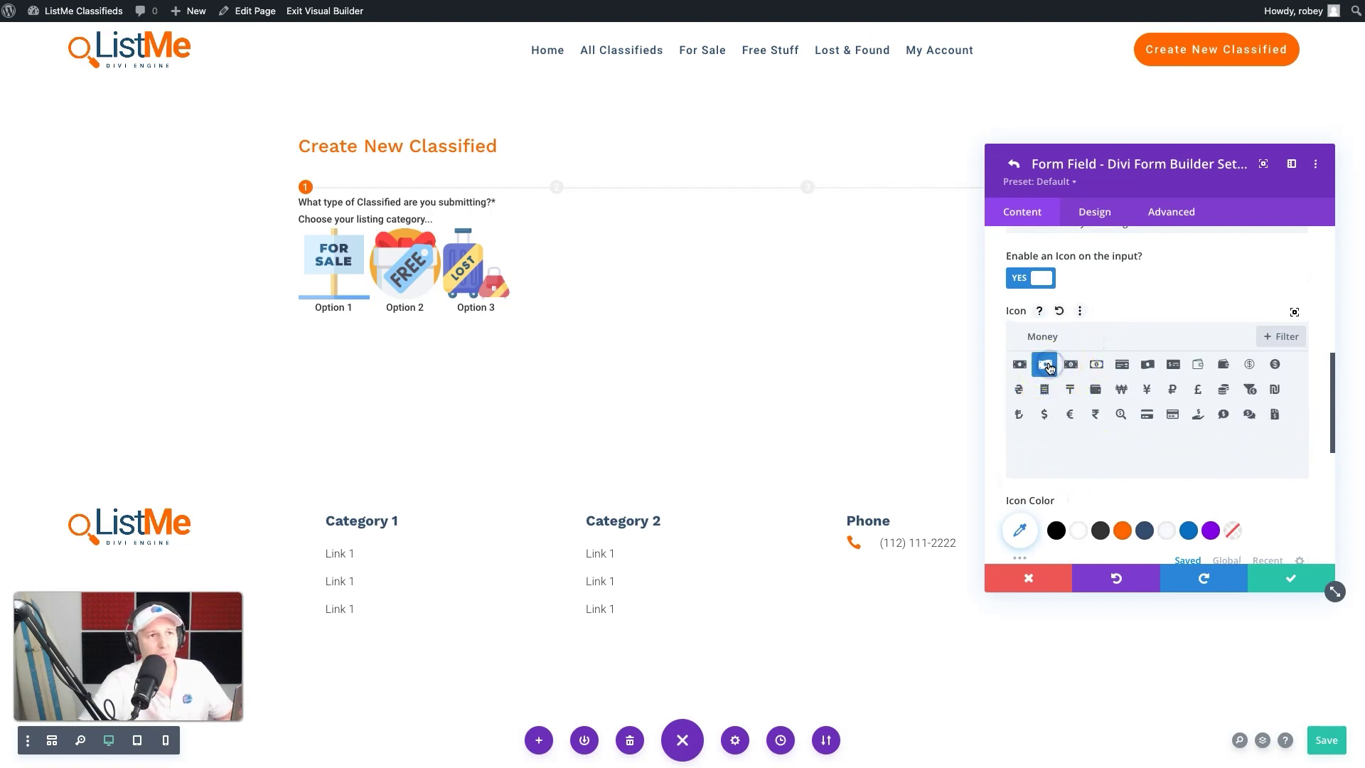
Set the Item Price input's icon color to the dark blue swatch #334e6f.
{"action": "scroll", "coordinate": [1286, 509], "scroll_direction": "down", "scroll_amount": 1}
{"action": "scroll", "coordinate": [1286, 509], "scroll_direction": "down", "scroll_amount": 1}
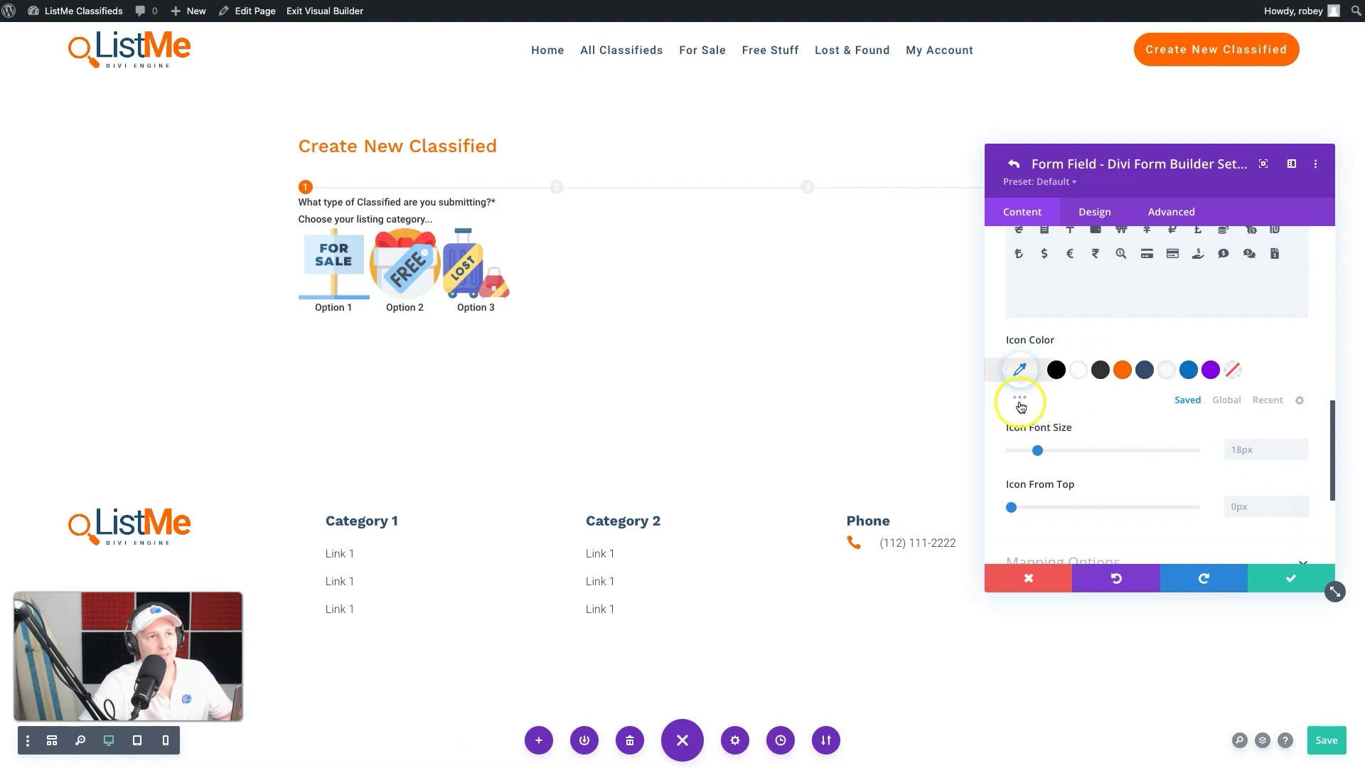
{"action": "left_click", "coordinate": [1145, 371]}
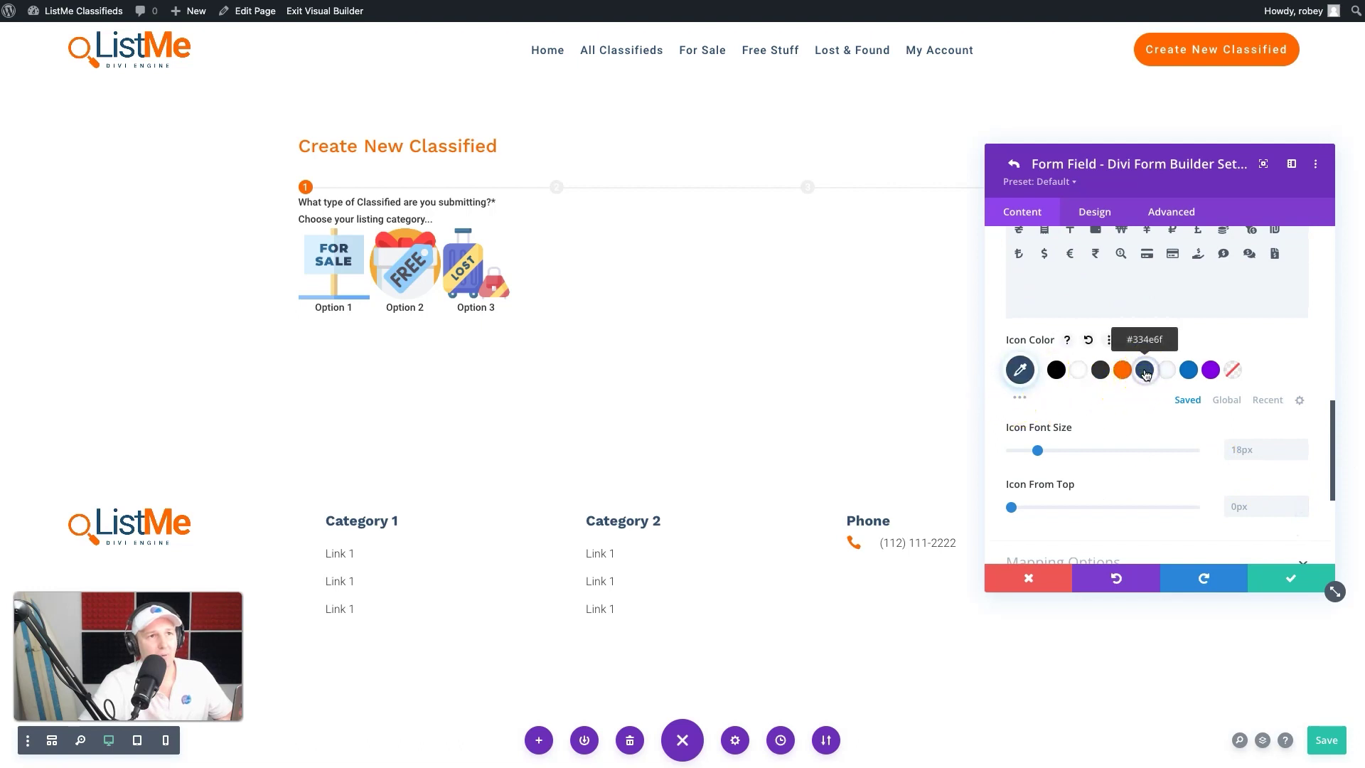
Map the Item Price field to the ACF field "Price - Classifieds ACF".
{"action": "scroll", "coordinate": [1172, 419], "scroll_direction": "down", "scroll_amount": 1}
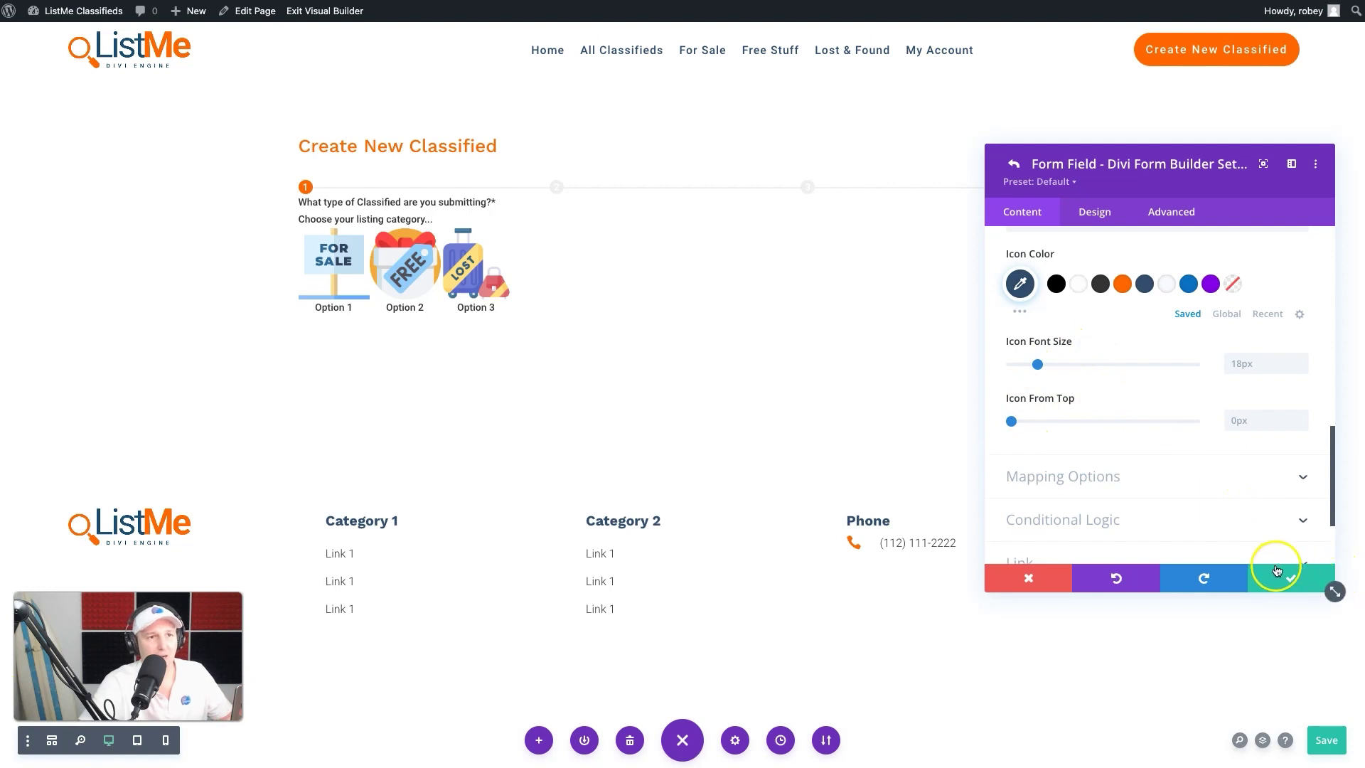
{"action": "left_click", "coordinate": [1173, 498]}
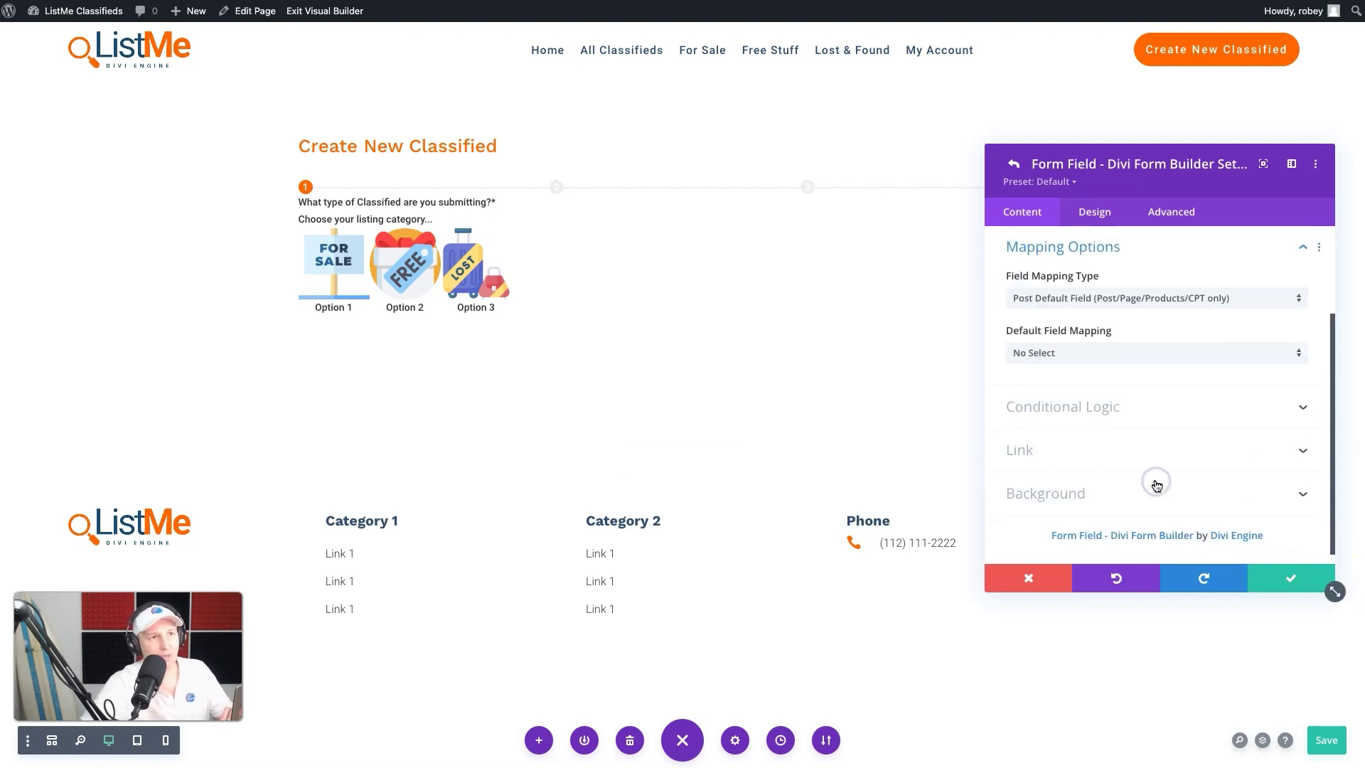
{"action": "left_click", "coordinate": [1075, 300]}
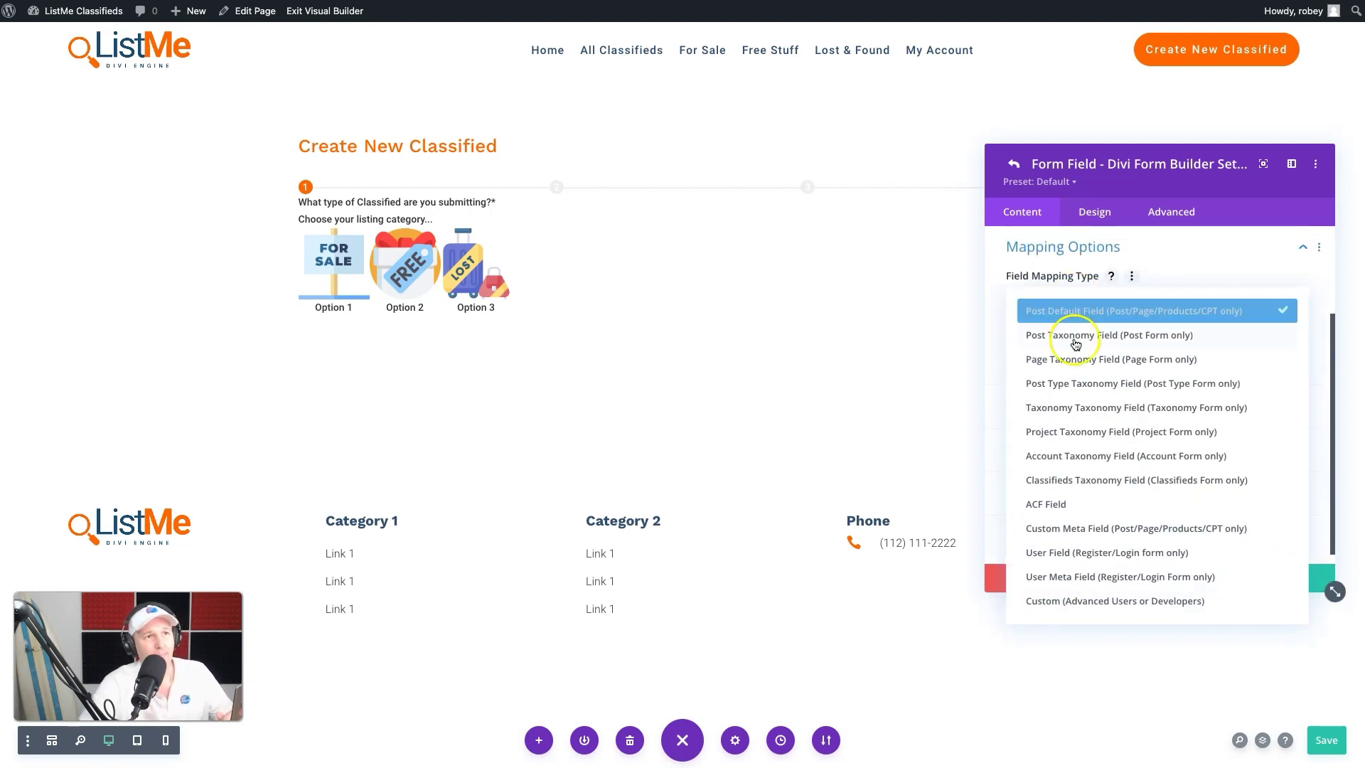
{"action": "left_click", "coordinate": [1070, 500]}
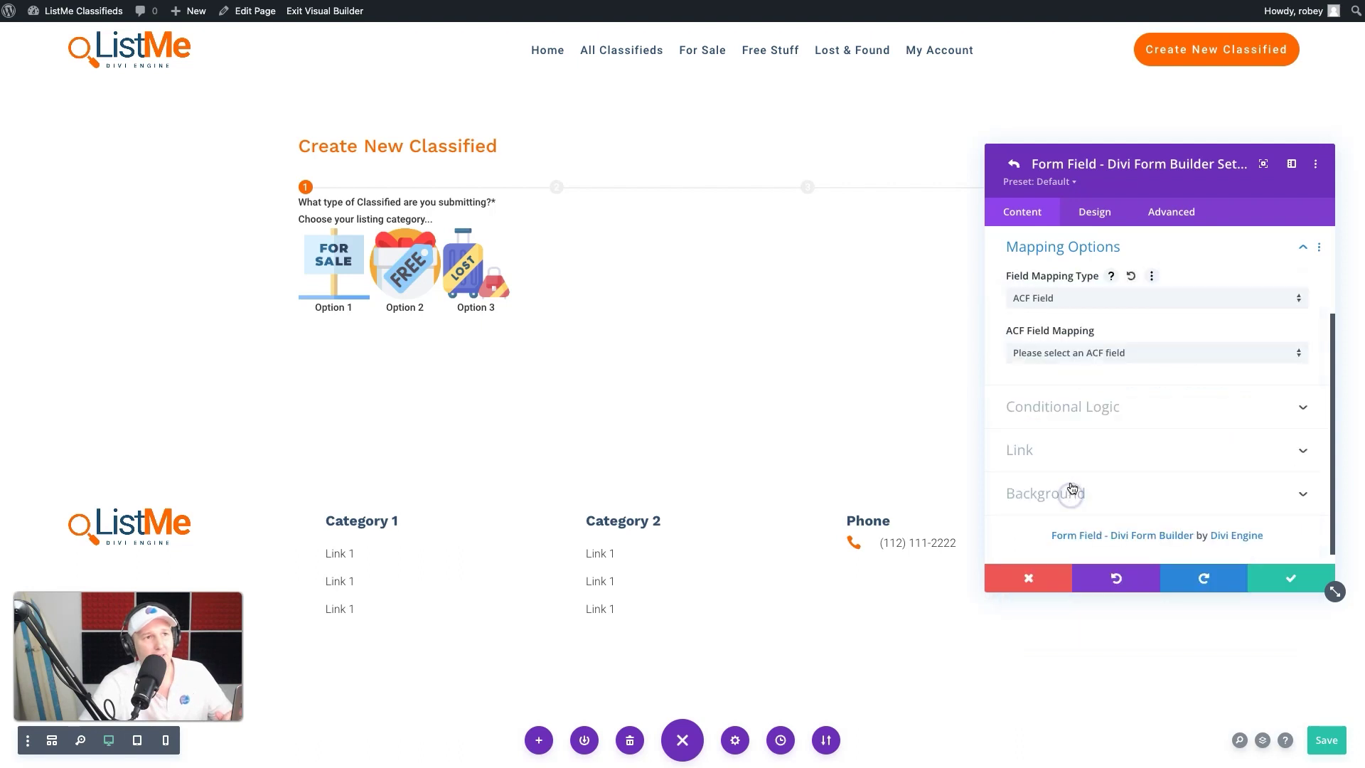
{"action": "left_click", "coordinate": [1091, 354]}
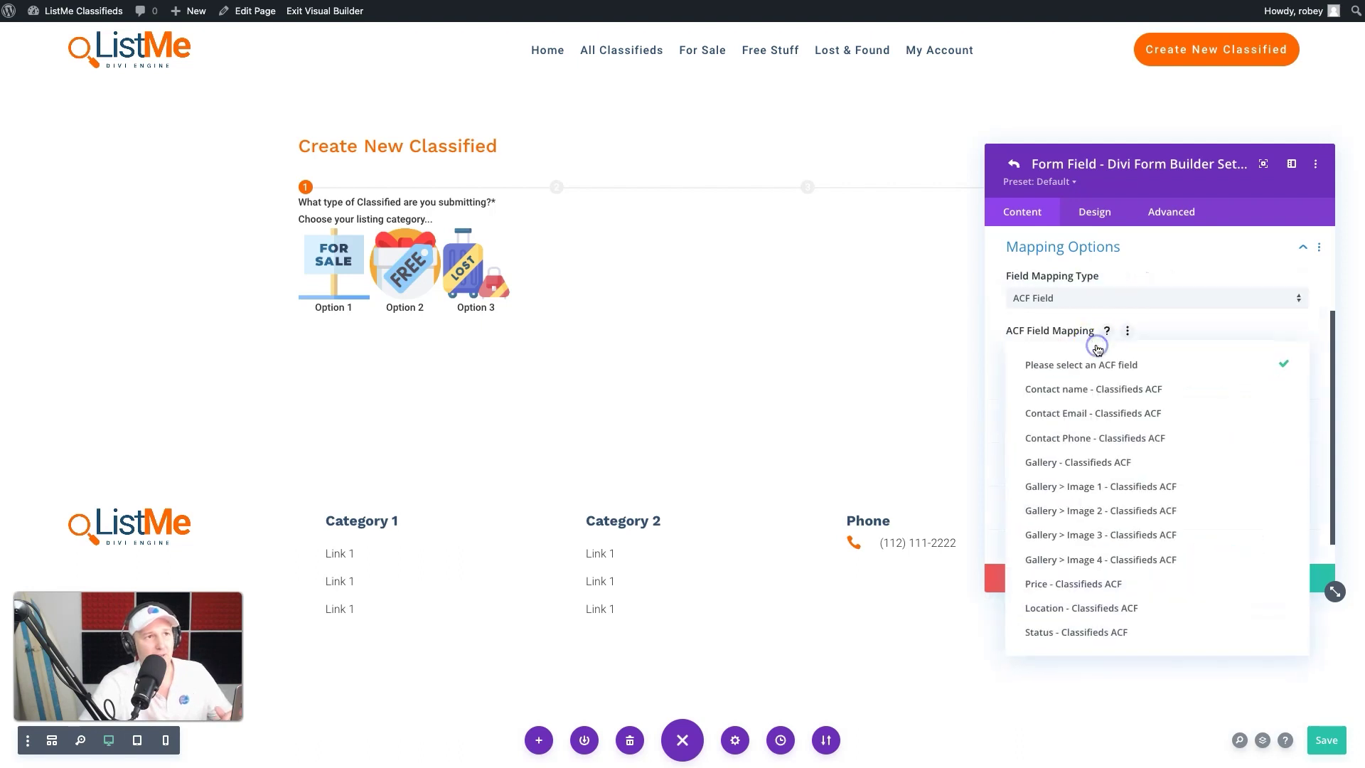
{"action": "left_click", "coordinate": [1077, 583]}
Enable conditional logic for the Item Price field with the rule "What type of Classified are you submitting?" equals "for-sale" and save the field.
{"action": "left_click", "coordinate": [1142, 409]}
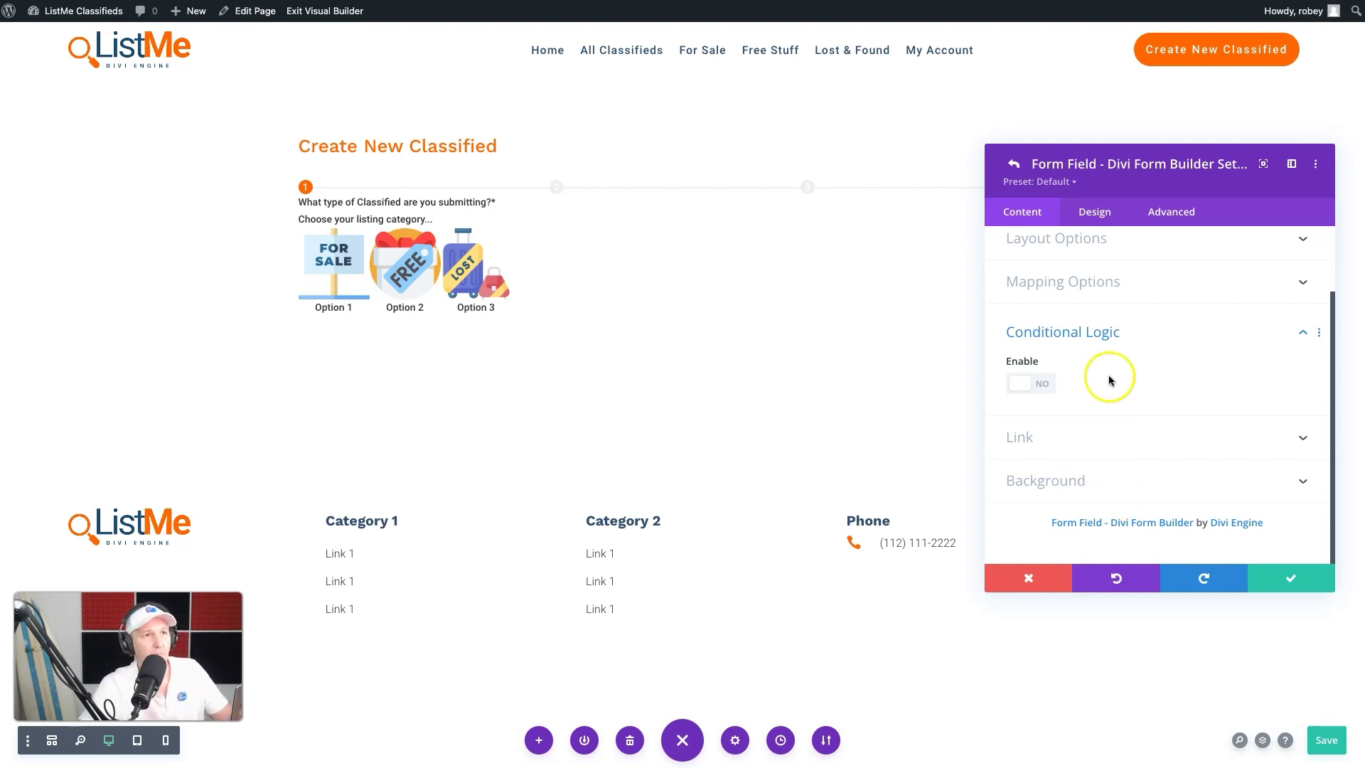
{"action": "left_click", "coordinate": [1024, 384]}
{"action": "scroll", "coordinate": [1154, 442], "scroll_direction": "down", "scroll_amount": 1}
{"action": "scroll", "coordinate": [1153, 442], "scroll_direction": "down", "scroll_amount": 1}
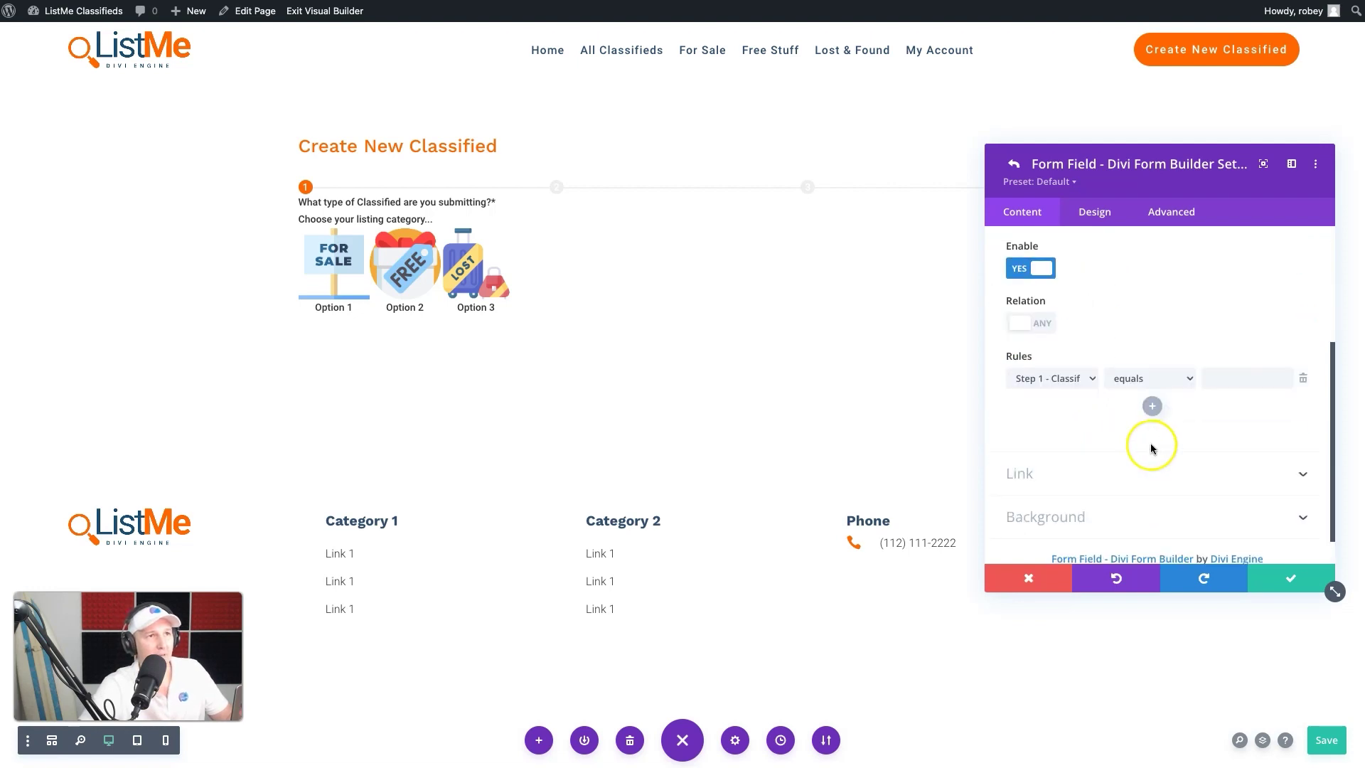
{"action": "left_click", "coordinate": [1060, 378]}
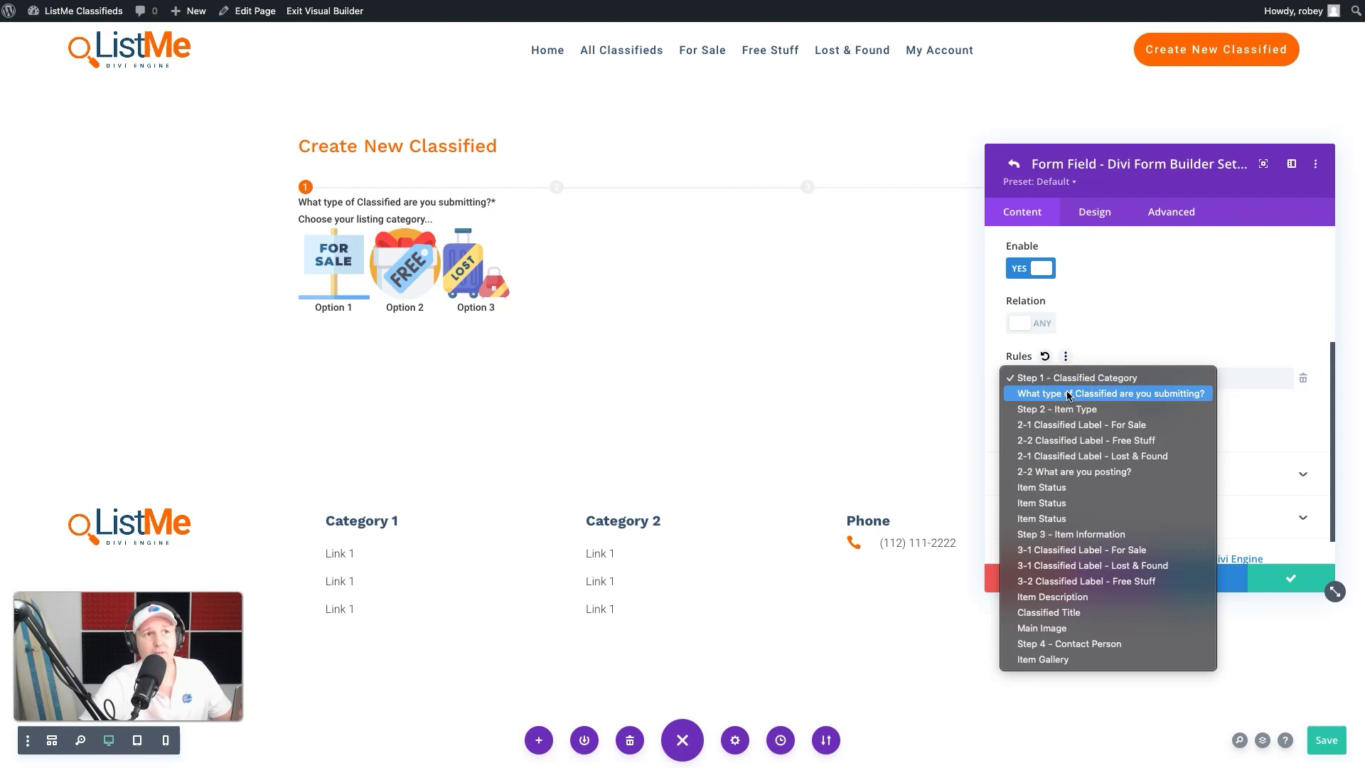
{"action": "left_click", "coordinate": [1068, 396]}
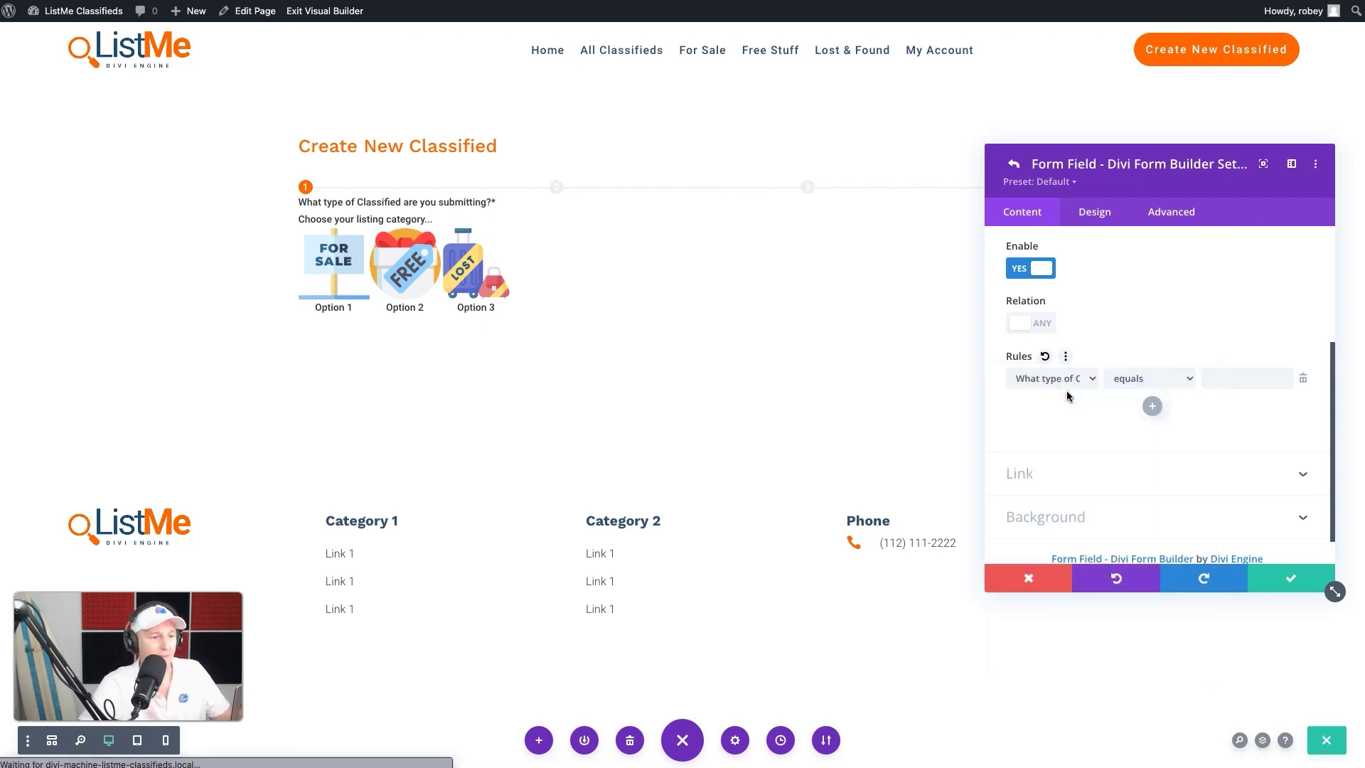
{"action": "left_click", "coordinate": [1225, 382]}
{"action": "type", "text": "for-sale"}
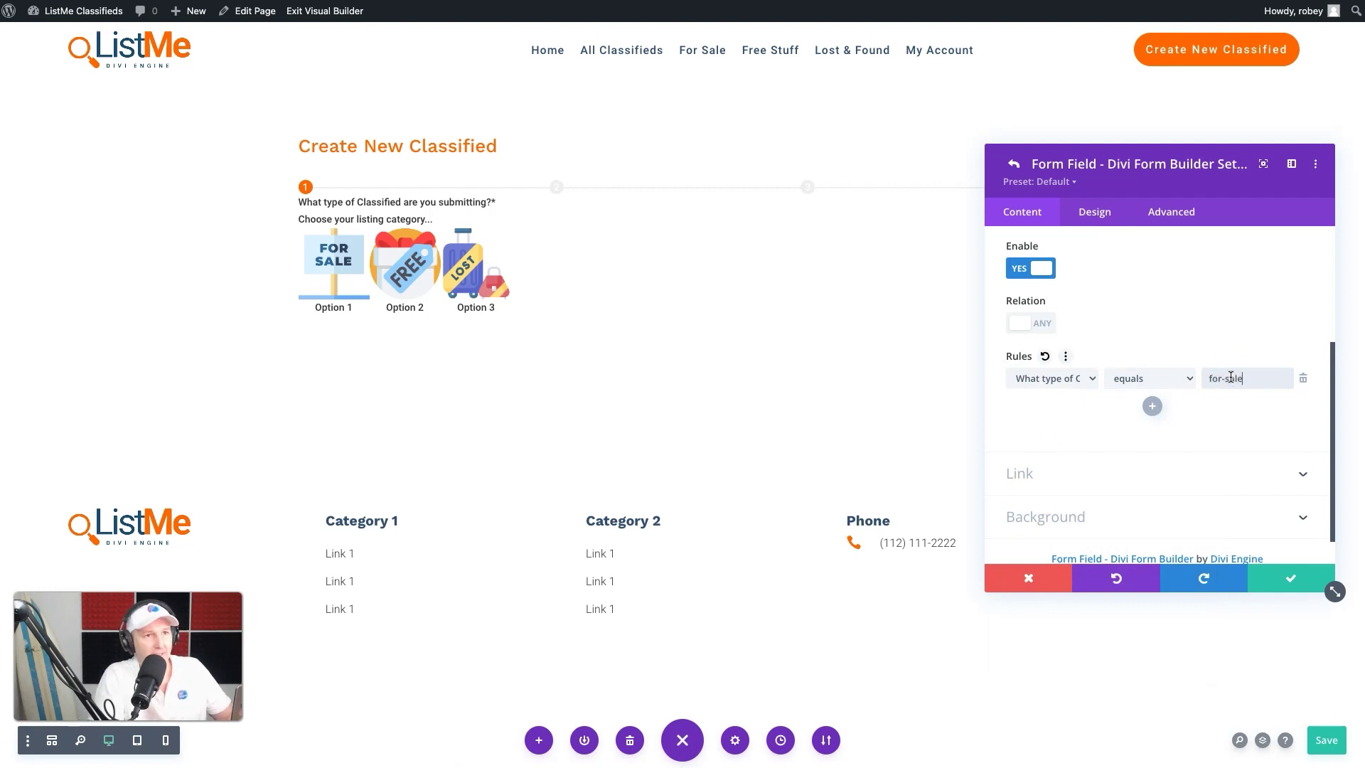
{"action": "left_click", "coordinate": [1264, 583]}
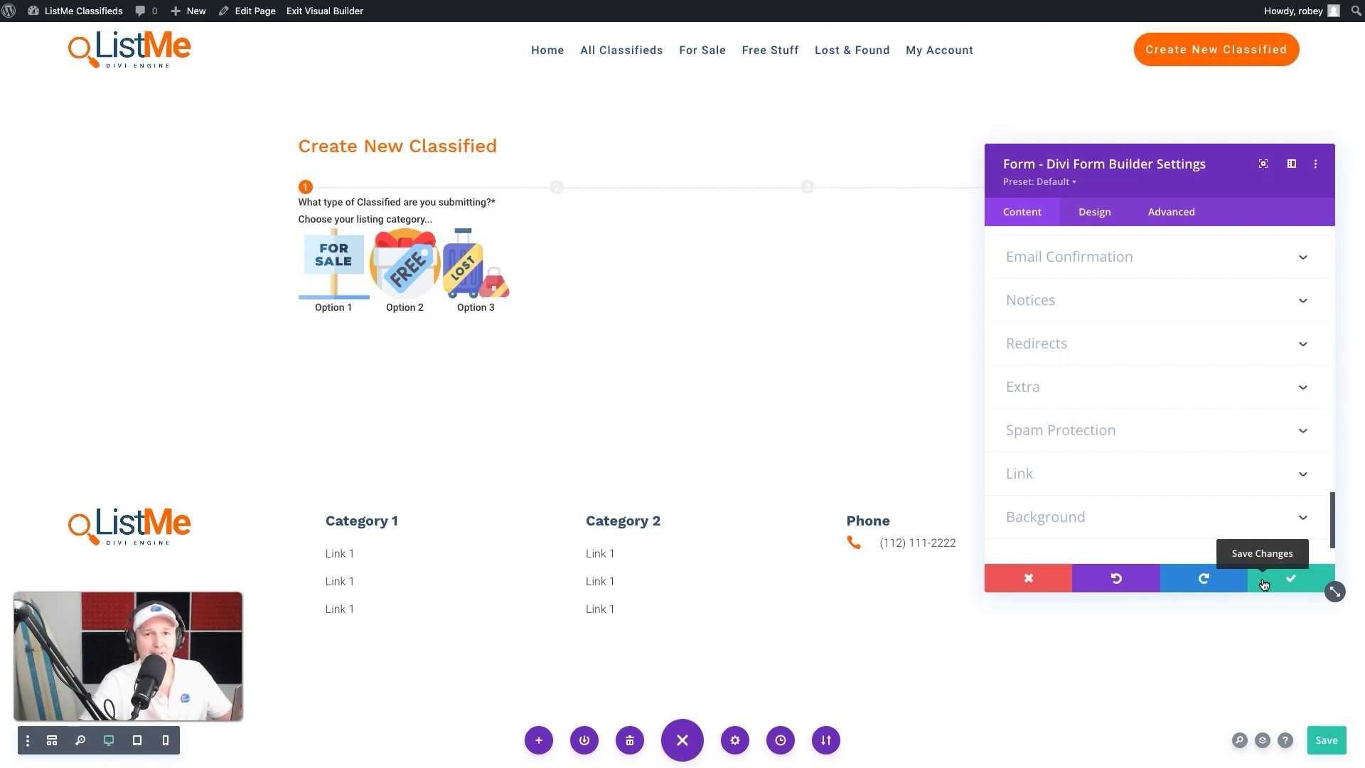
Move the "Step 4 - Contact Person" field below "3-6 Item Price" in the form's field list.
{"action": "scroll", "coordinate": [1122, 356], "scroll_direction": "up", "scroll_amount": 10}
{"action": "scroll", "coordinate": [1123, 355], "scroll_direction": "up", "scroll_amount": 2}
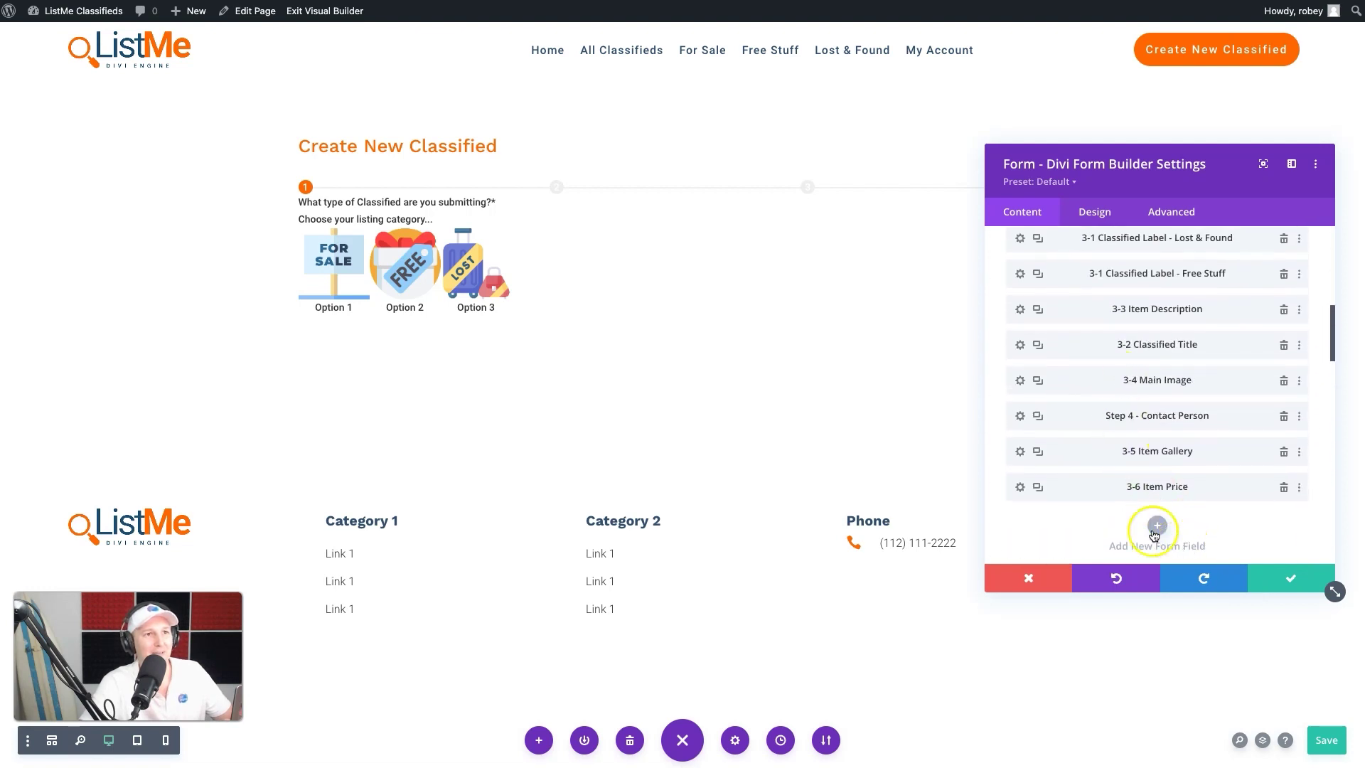
{"action": "left_click_drag", "start_coordinate": [1131, 417], "coordinate": [1132, 512]}
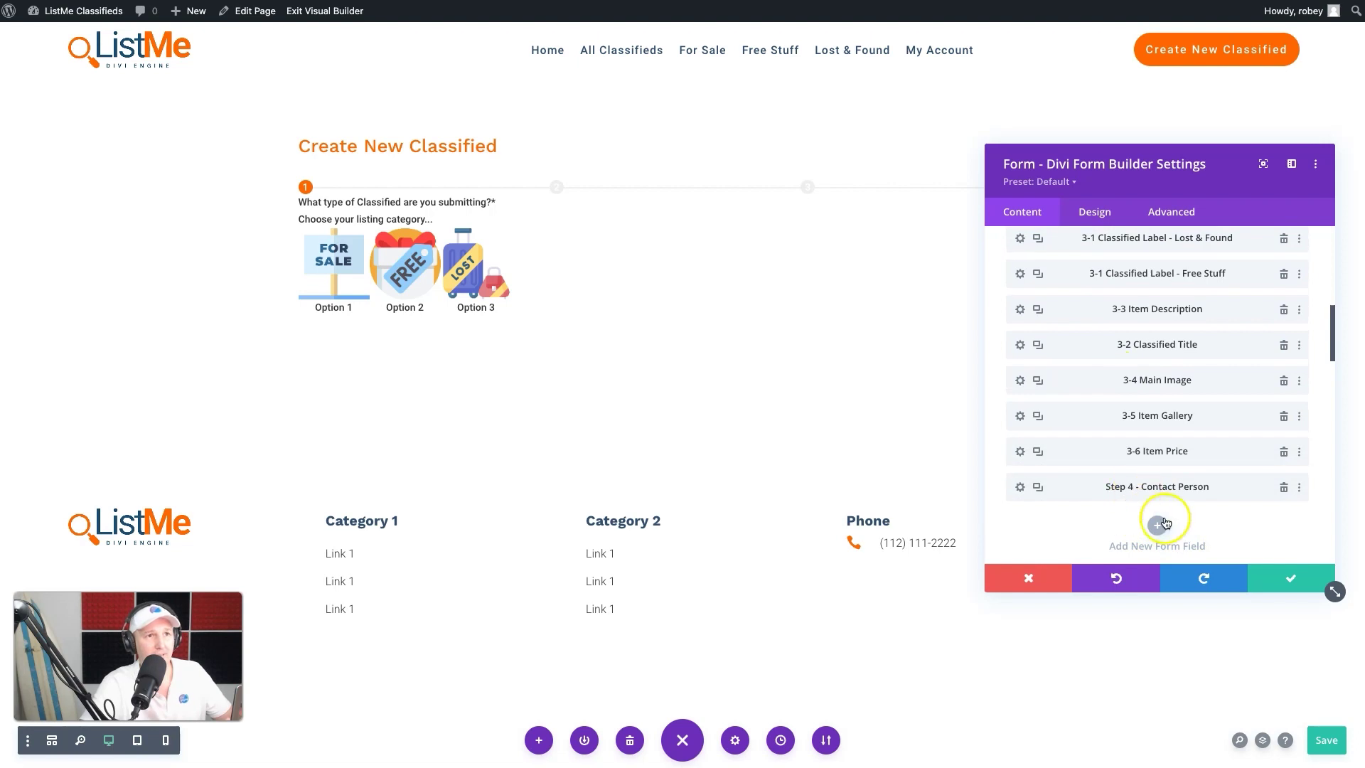
Add a new form field at the end of the list and title it "Item Location".
{"action": "left_click", "coordinate": [1157, 526]}
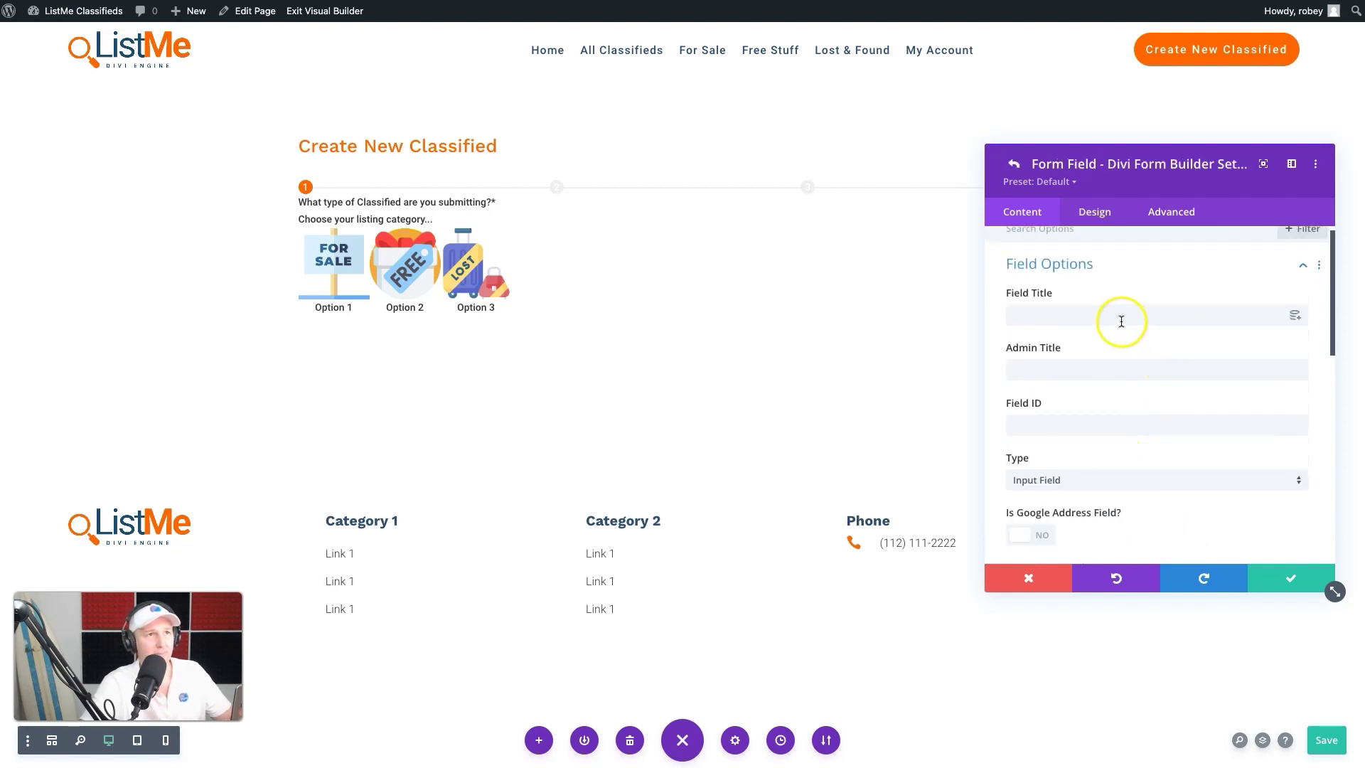
{"action": "left_click", "coordinate": [1084, 319]}
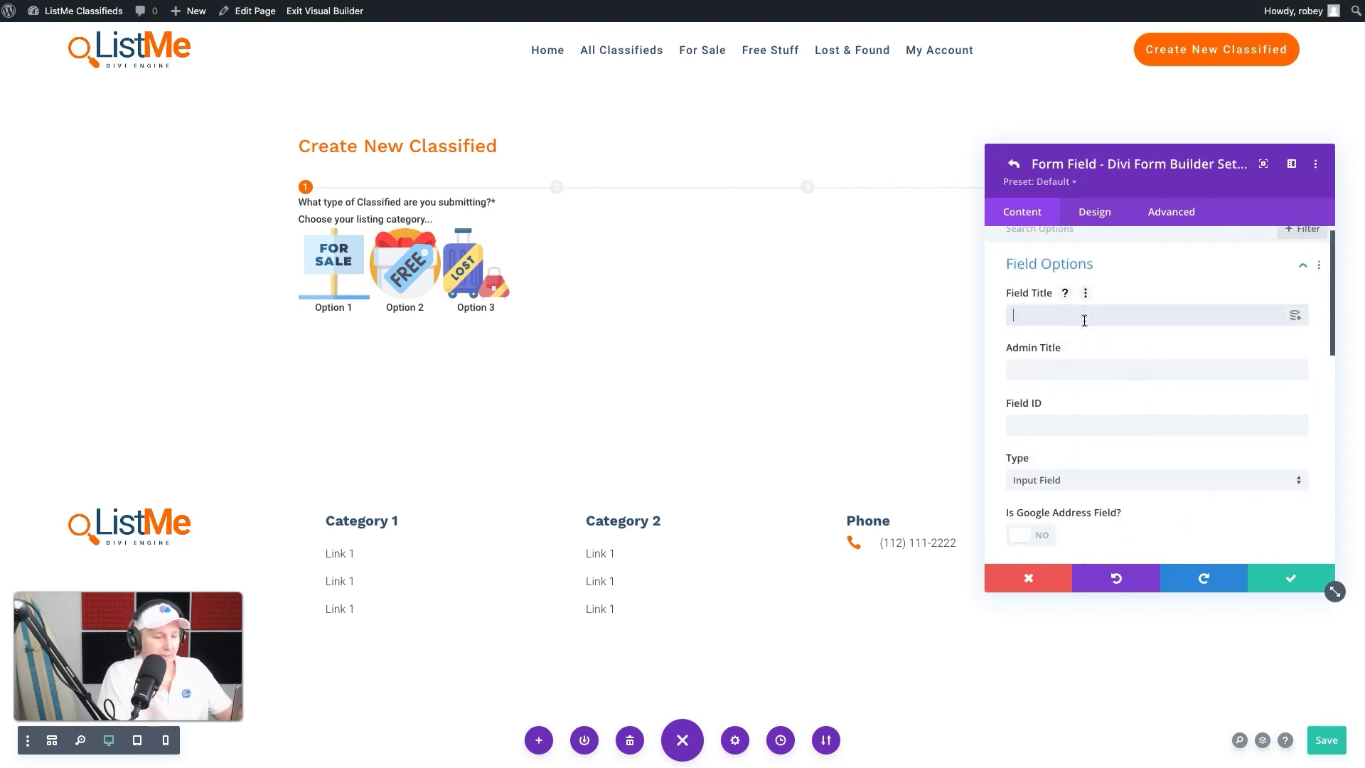
{"action": "type", "text": "Item "}
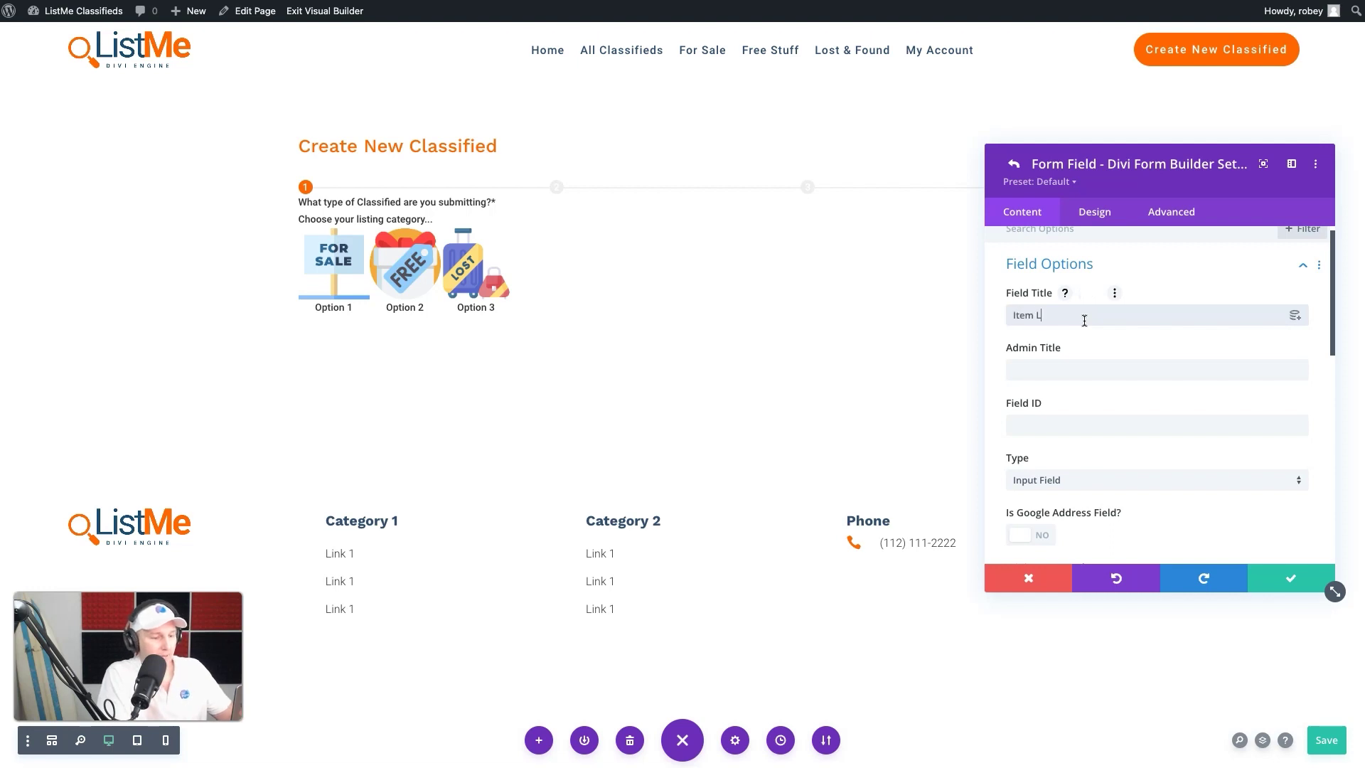
{"action": "type", "text": "Loaction"}
{"action": "key", "text": "BackSpace"}
{"action": "key", "text": "BackSpace"}
{"action": "key", "text": "BackSpace"}
{"action": "key", "text": "BackSpace"}
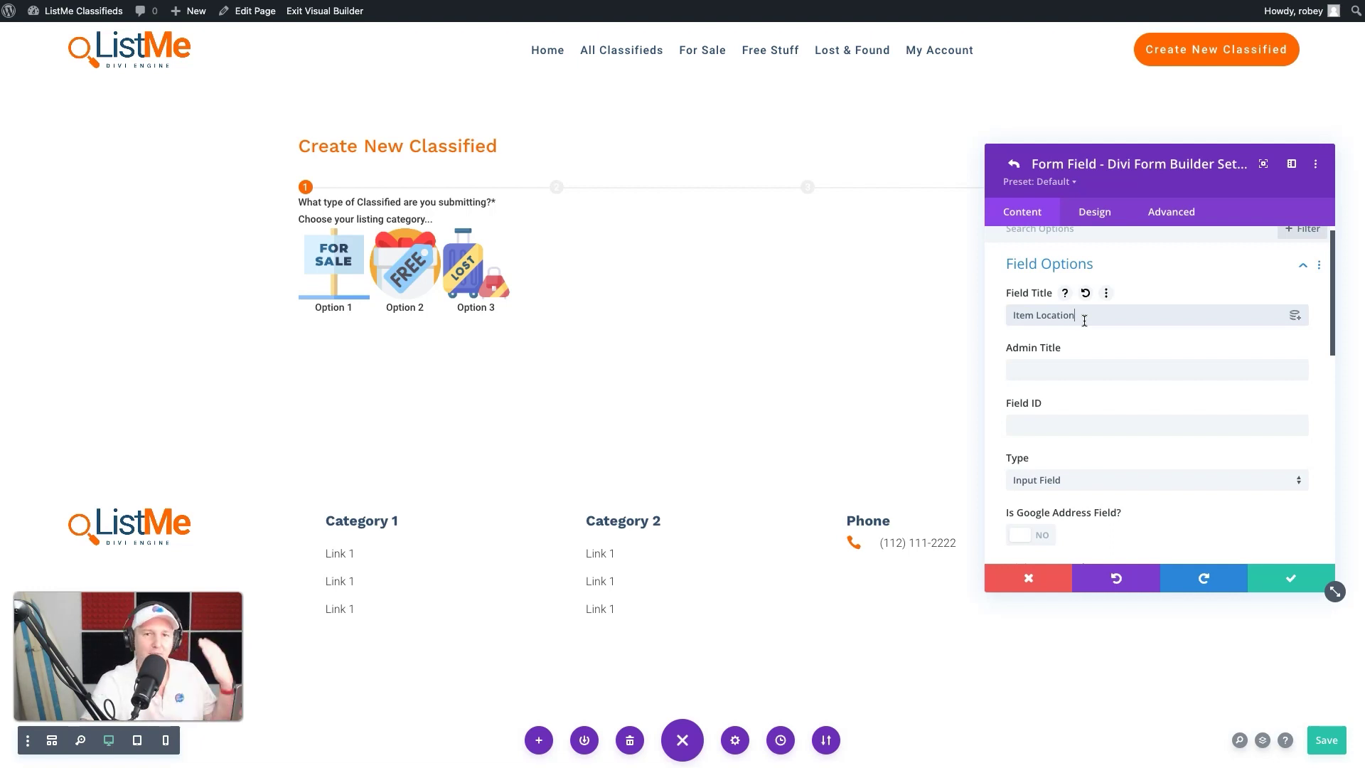
Set the new field's admin title to "3-7 Item Location" and its field ID to "item_location".
{"action": "left_click", "coordinate": [1169, 311]}
{"action": "left_click", "coordinate": [1076, 372]}
{"action": "type", "text": "3-7 It"}
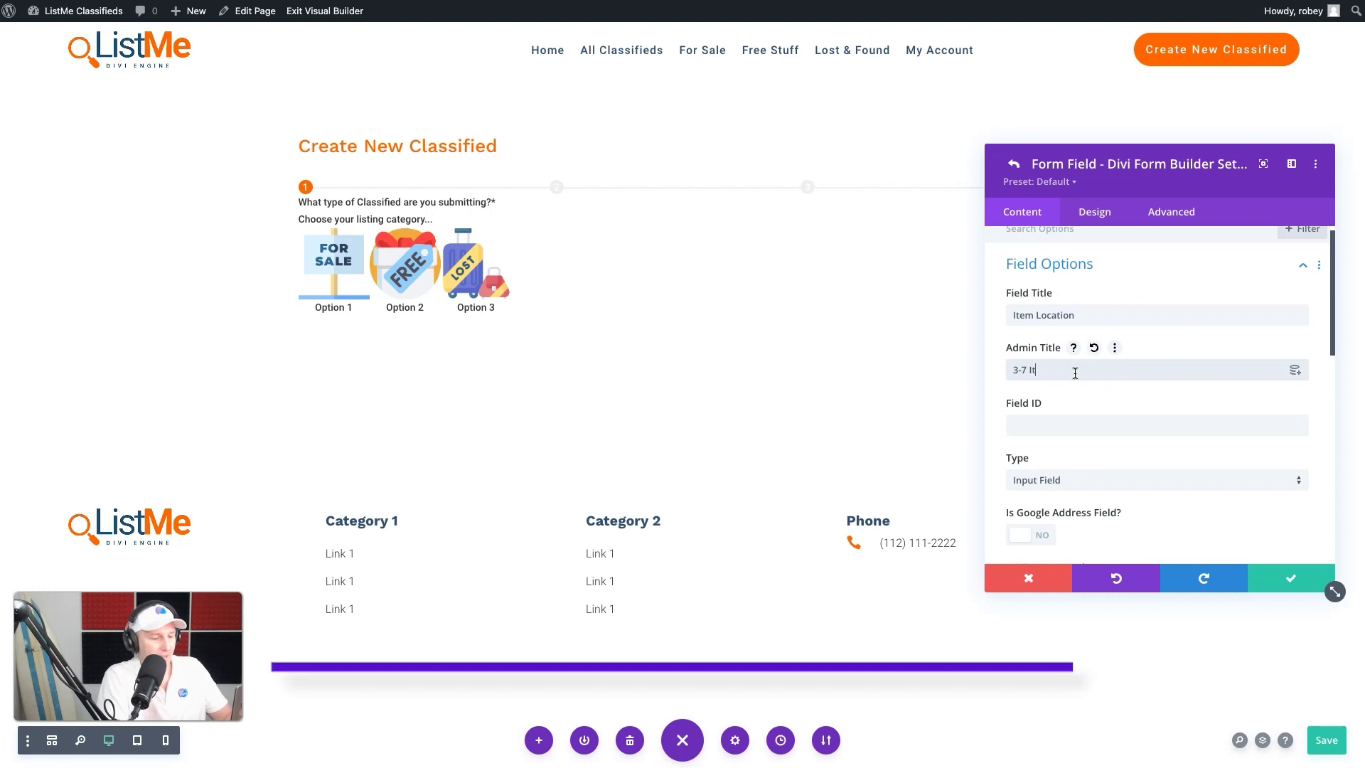
{"action": "type", "text": "em Lo"}
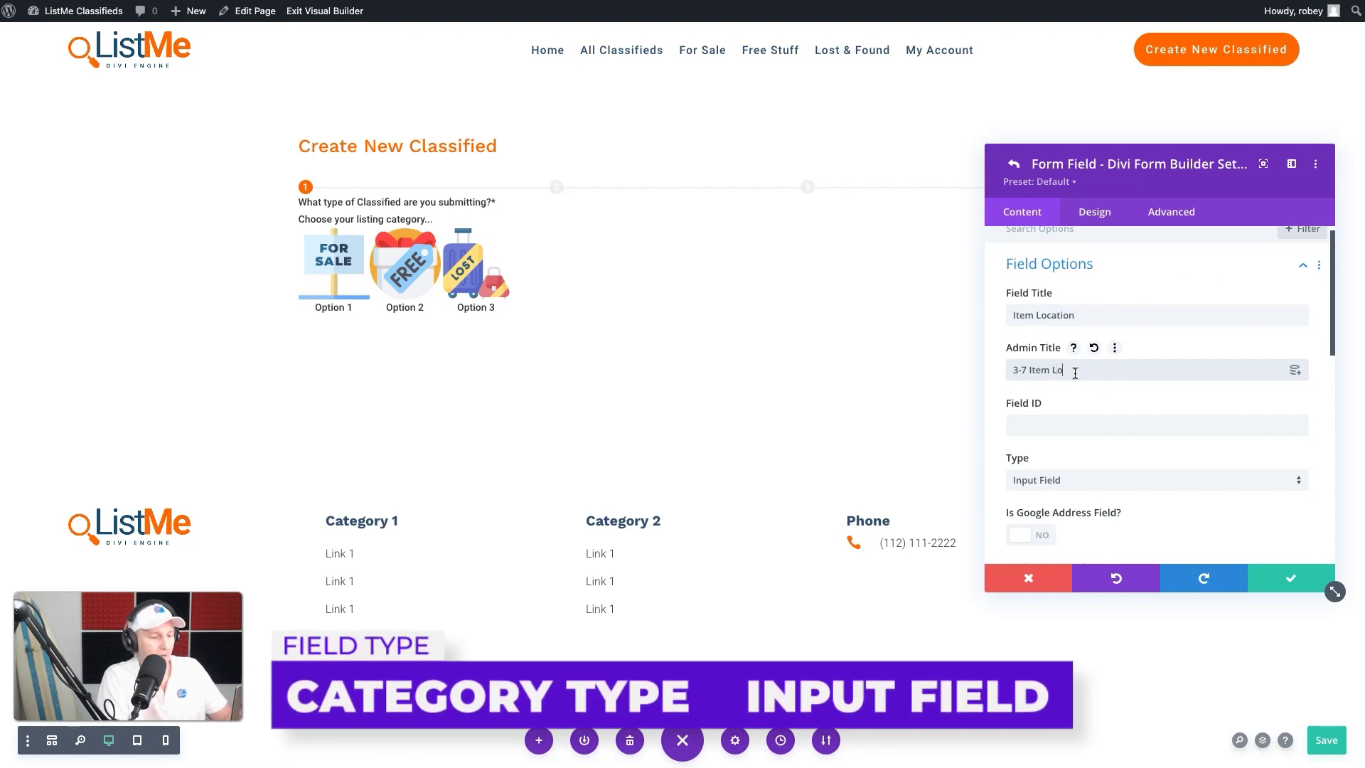
{"action": "type", "text": "cation"}
{"action": "left_click", "coordinate": [1063, 426]}
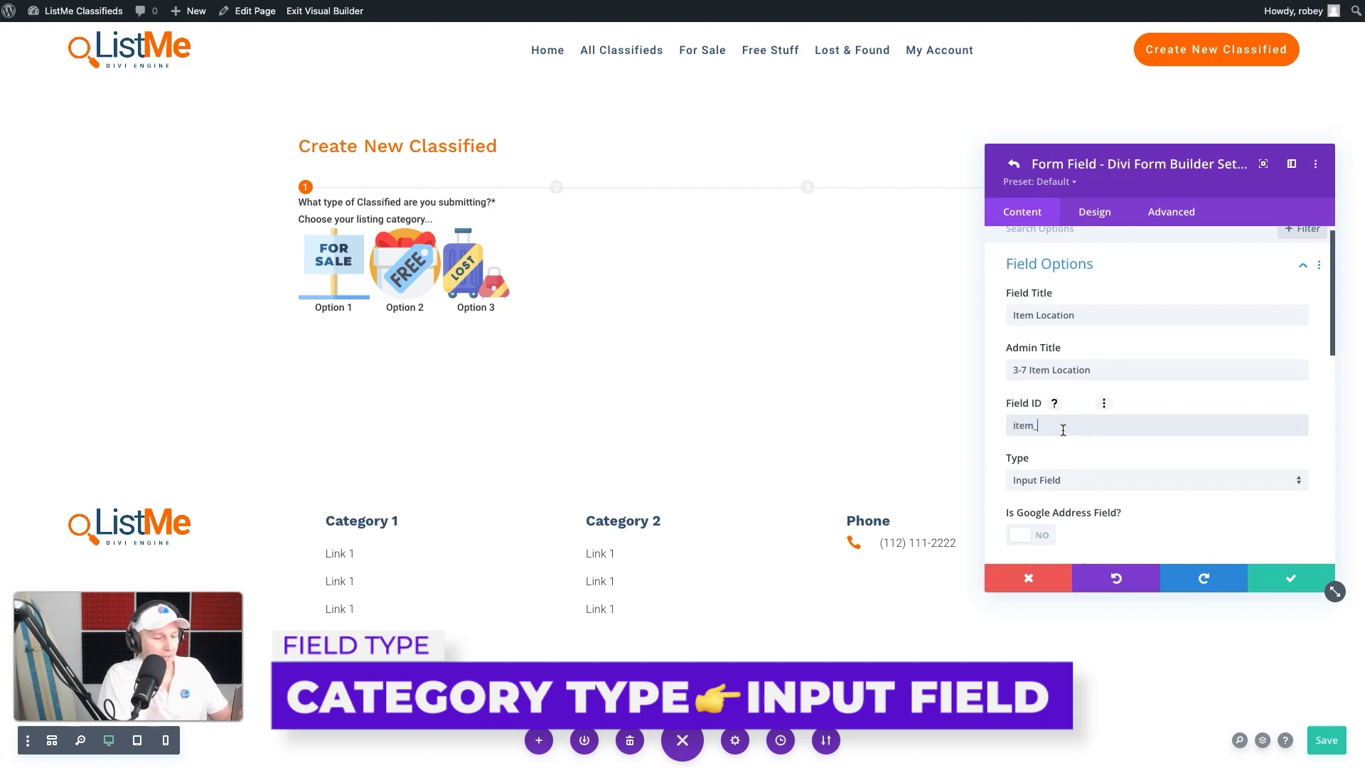
Choose Input Field as the Item Location field's type and make it a Google address field.
{"action": "scroll", "coordinate": [1063, 430], "scroll_direction": "down", "scroll_amount": 3}
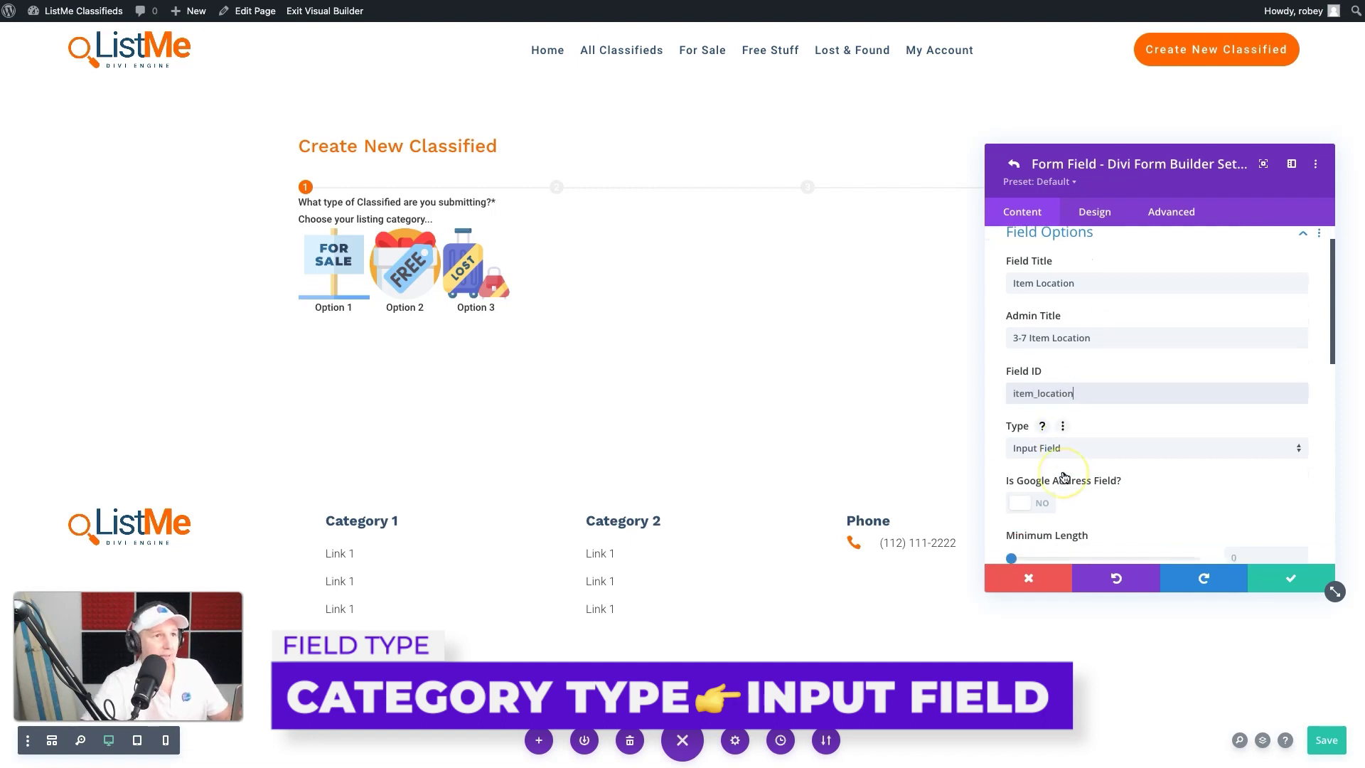
{"action": "left_click", "coordinate": [1110, 331]}
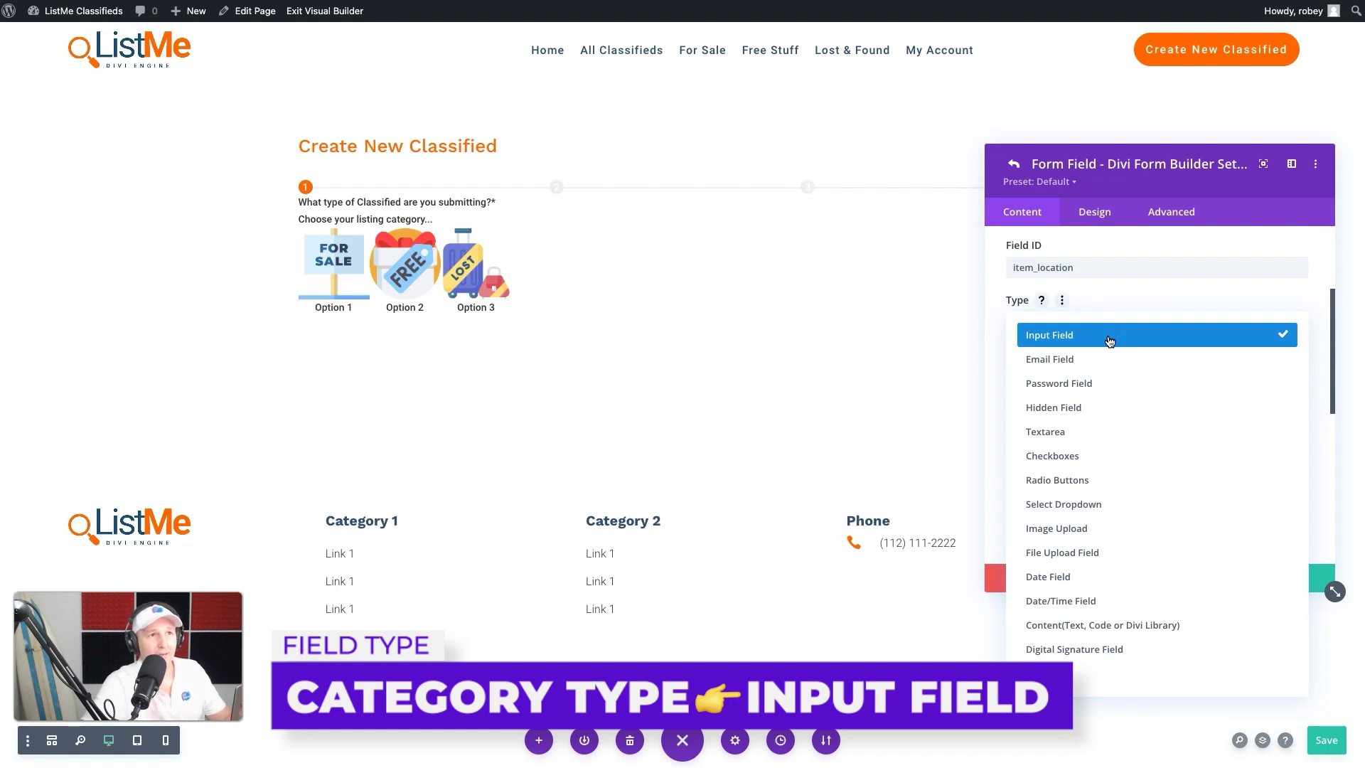
{"action": "left_click", "coordinate": [1110, 337]}
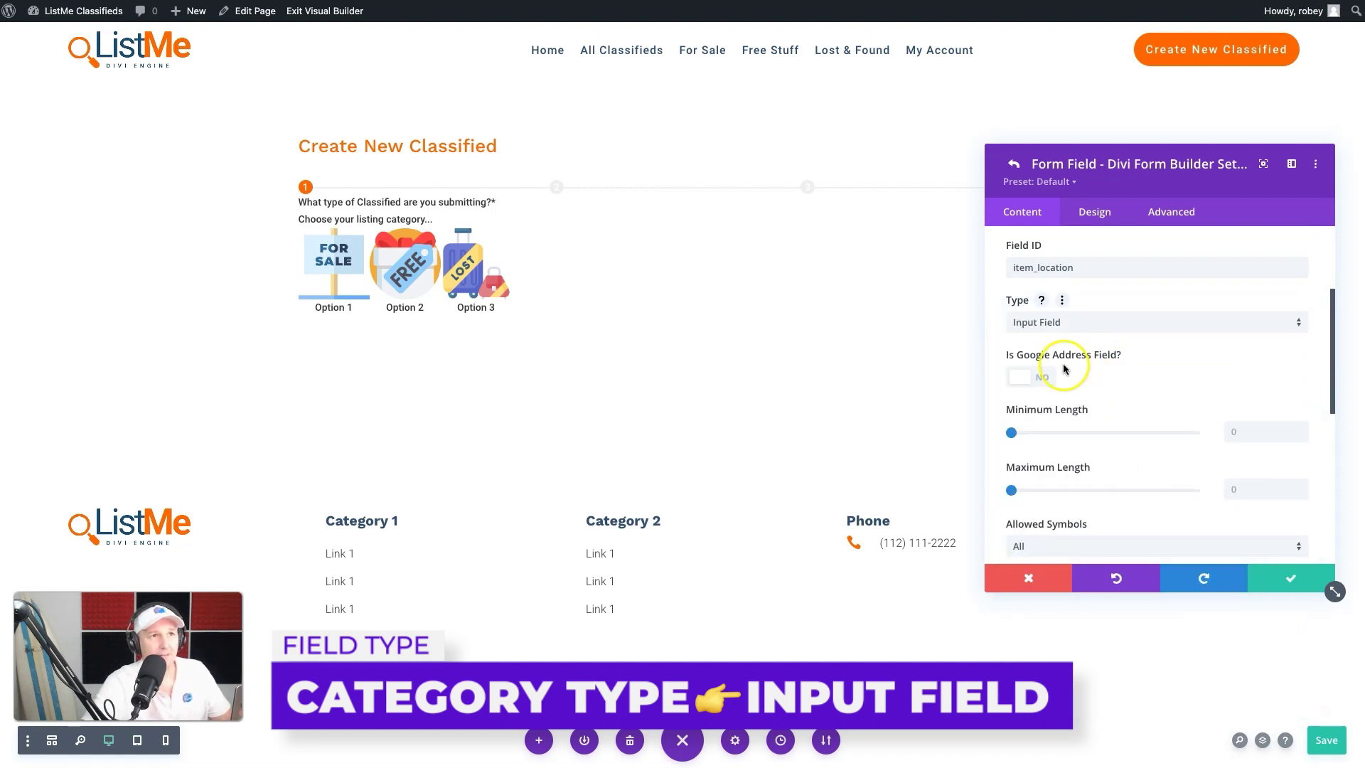
{"action": "left_click", "coordinate": [1028, 378]}
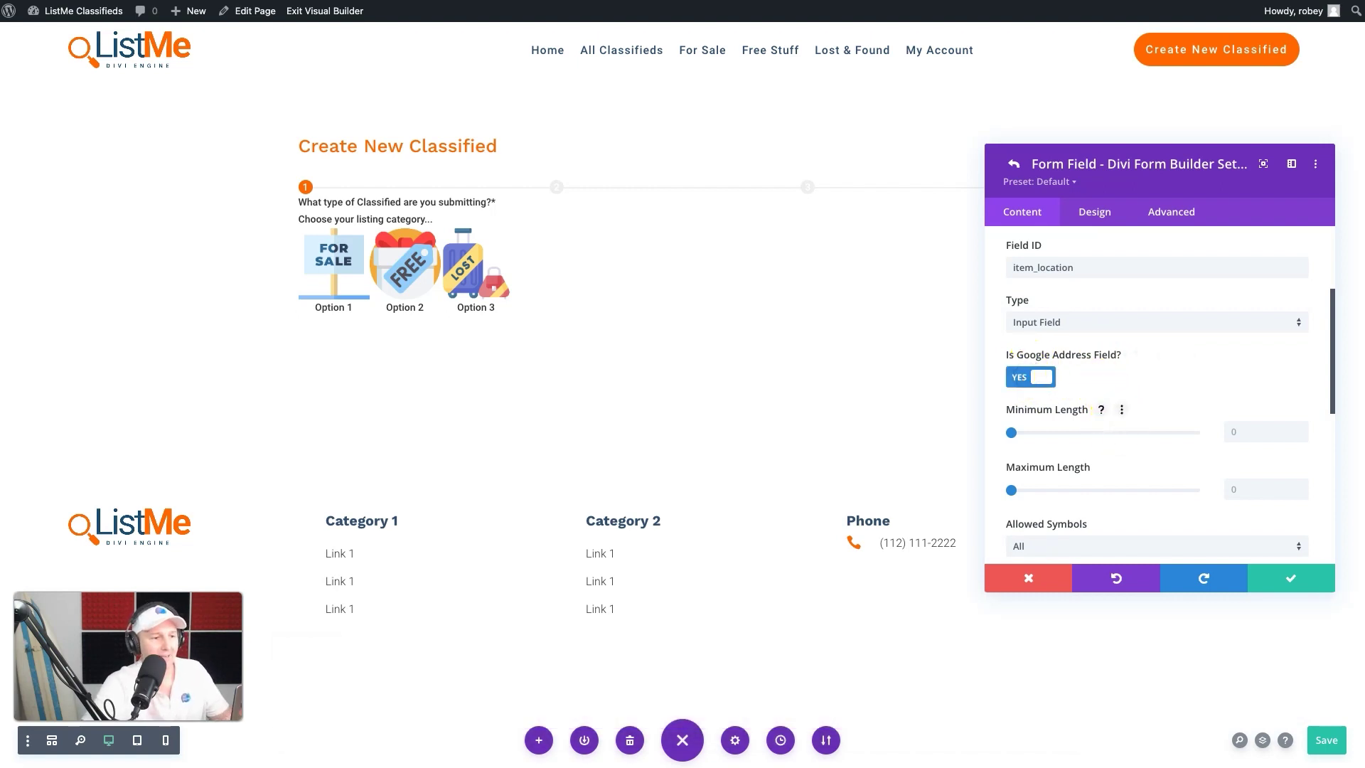
Set the Item Location field's placeholder text to "Enter the item location" in its layout options.
{"action": "scroll", "coordinate": [1024, 448], "scroll_direction": "down", "scroll_amount": 5}
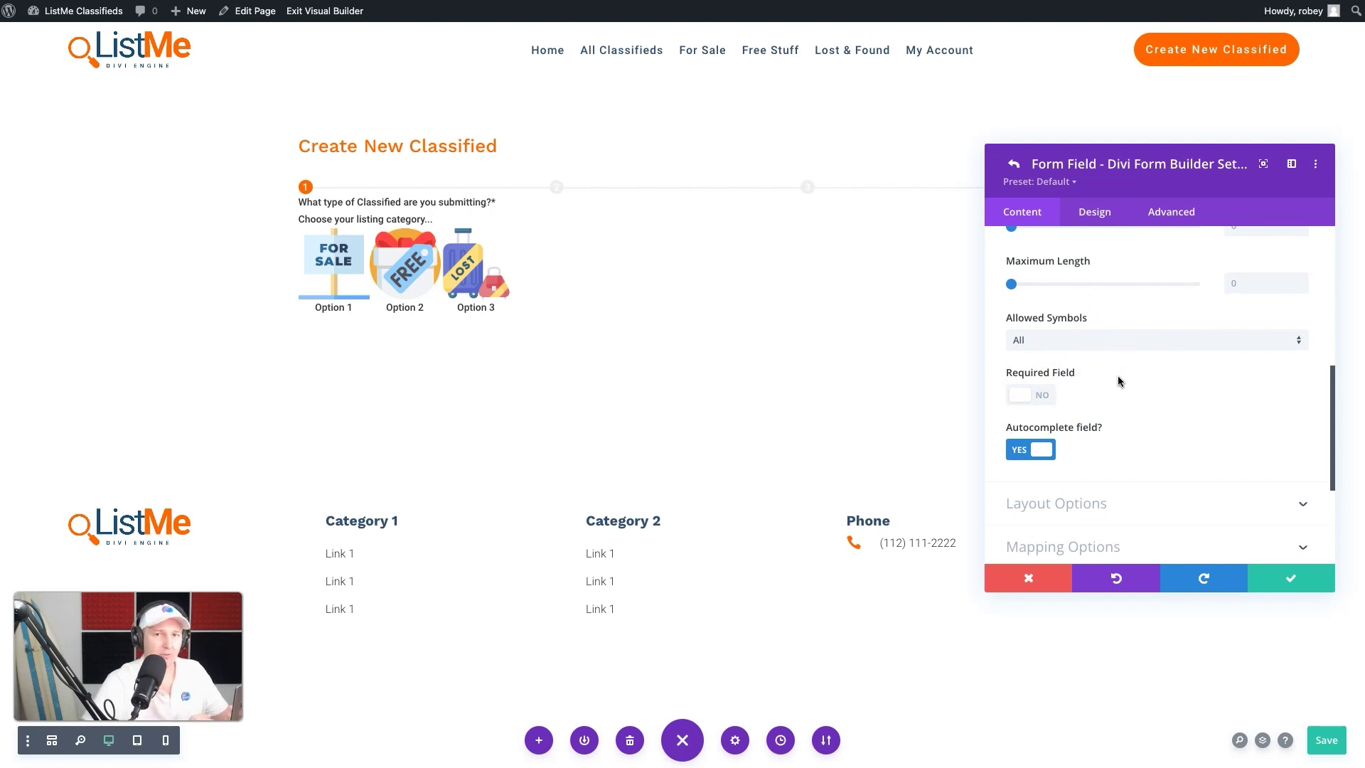
{"action": "left_click", "coordinate": [1134, 411]}
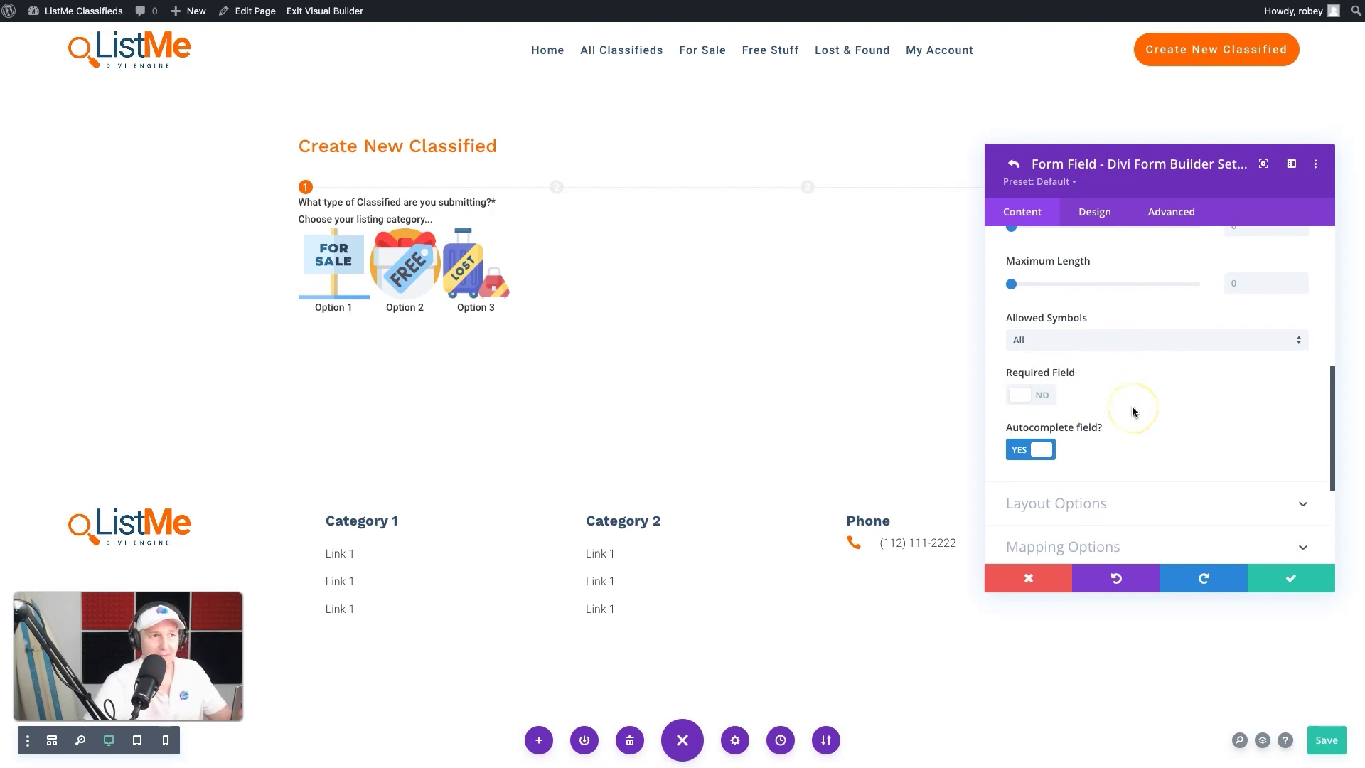
{"action": "scroll", "coordinate": [1134, 411], "scroll_direction": "down", "scroll_amount": 3}
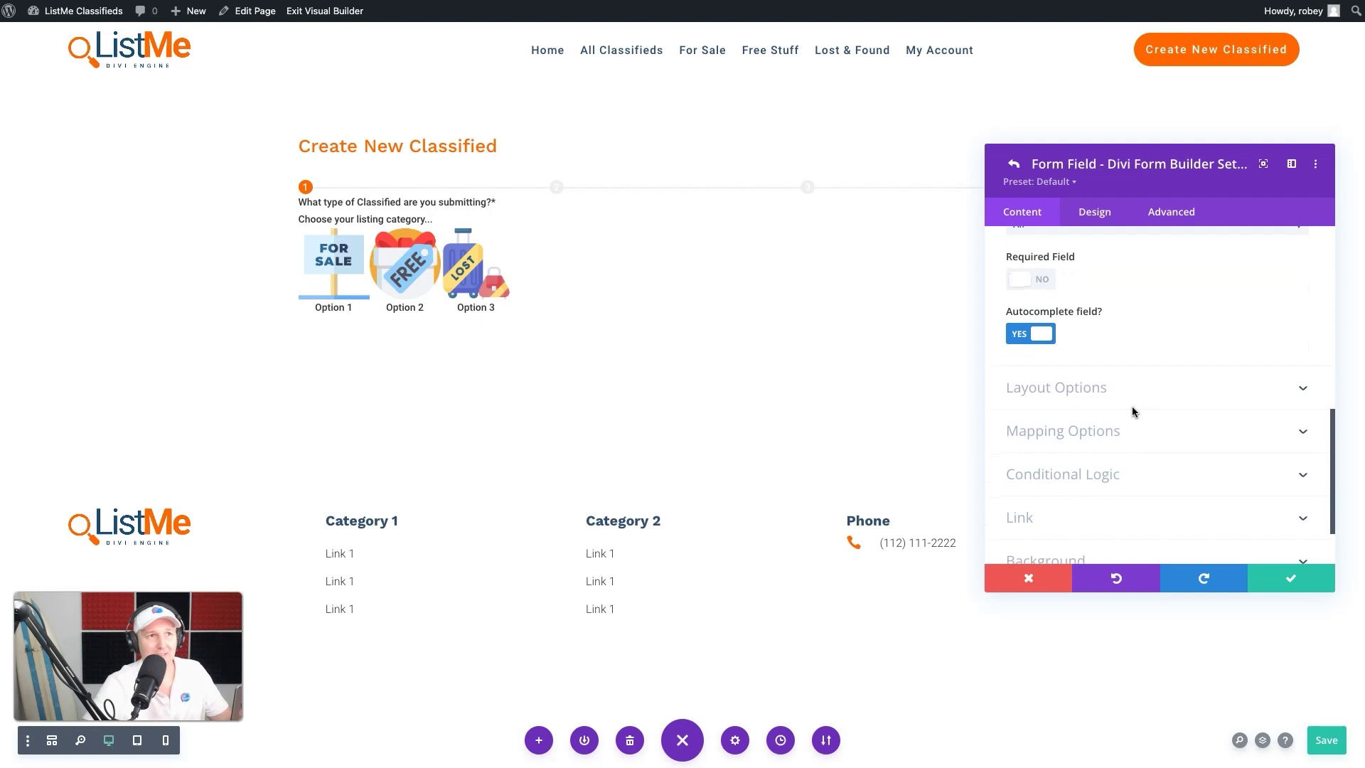
{"action": "left_click", "coordinate": [1093, 390]}
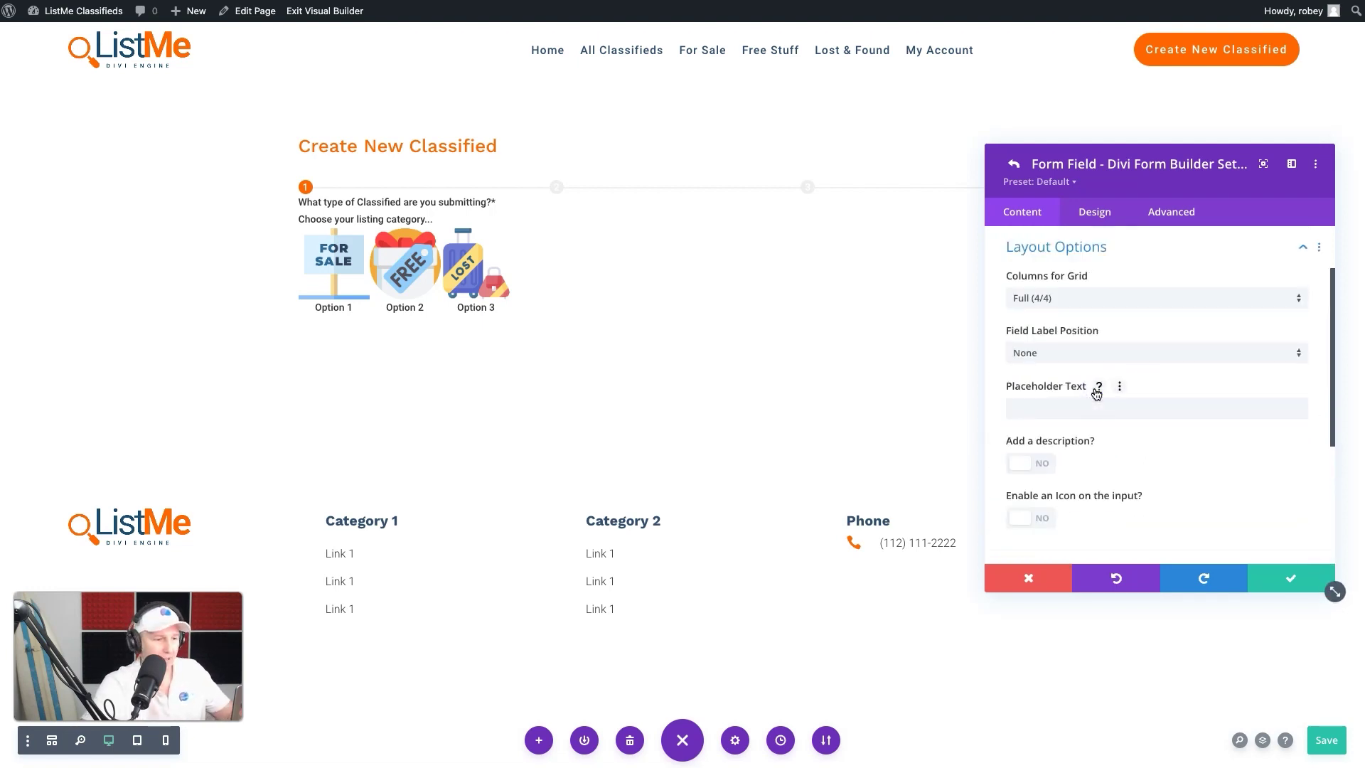
{"action": "left_click", "coordinate": [1113, 405]}
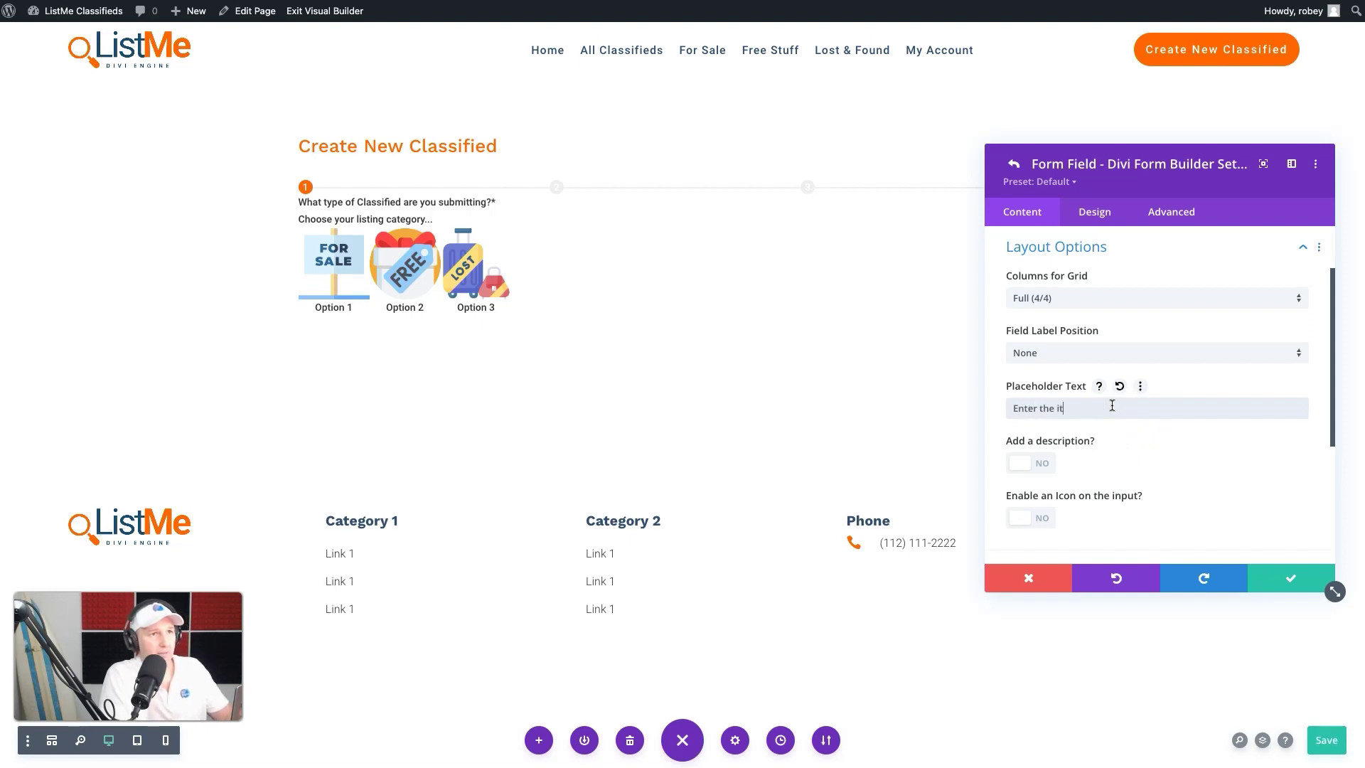
{"action": "type", "text": "Enter the item location"}
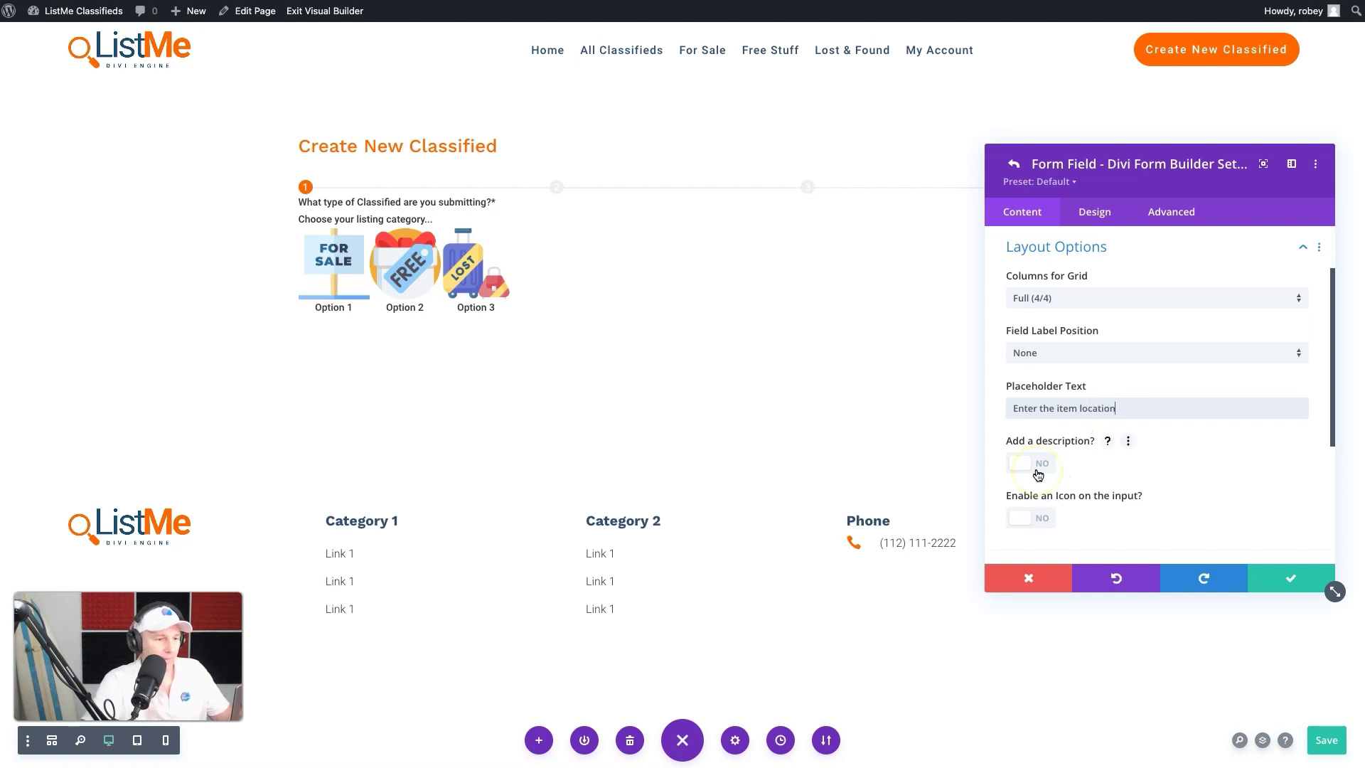
Enable a description for the Item Location field with the text "Map".
{"action": "left_click", "coordinate": [1038, 472]}
{"action": "scroll", "coordinate": [1088, 519], "scroll_direction": "down", "scroll_amount": 2}
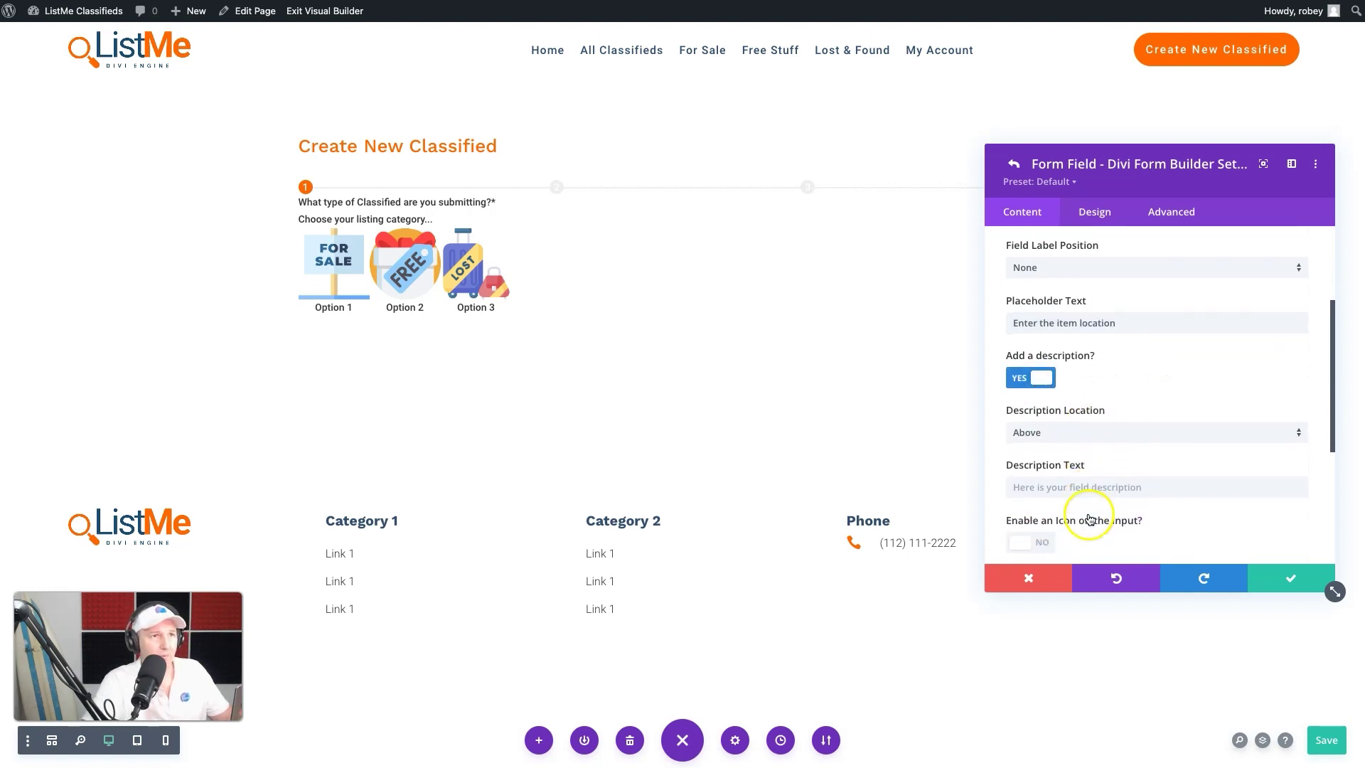
{"action": "left_click", "coordinate": [1087, 482]}
{"action": "type", "text": "Map"}
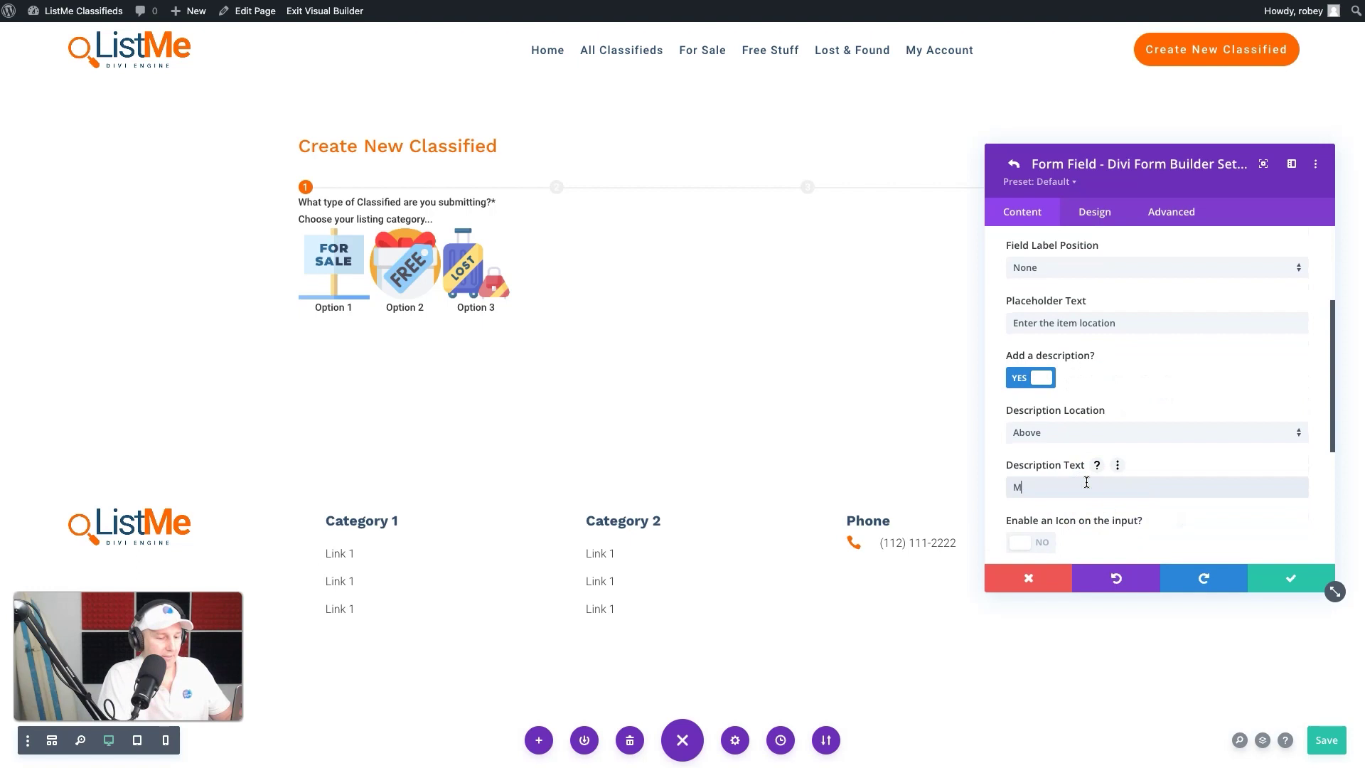
{"action": "scroll", "coordinate": [1087, 482], "scroll_direction": "down", "scroll_amount": 2}
{"action": "left_click", "coordinate": [1042, 425]}
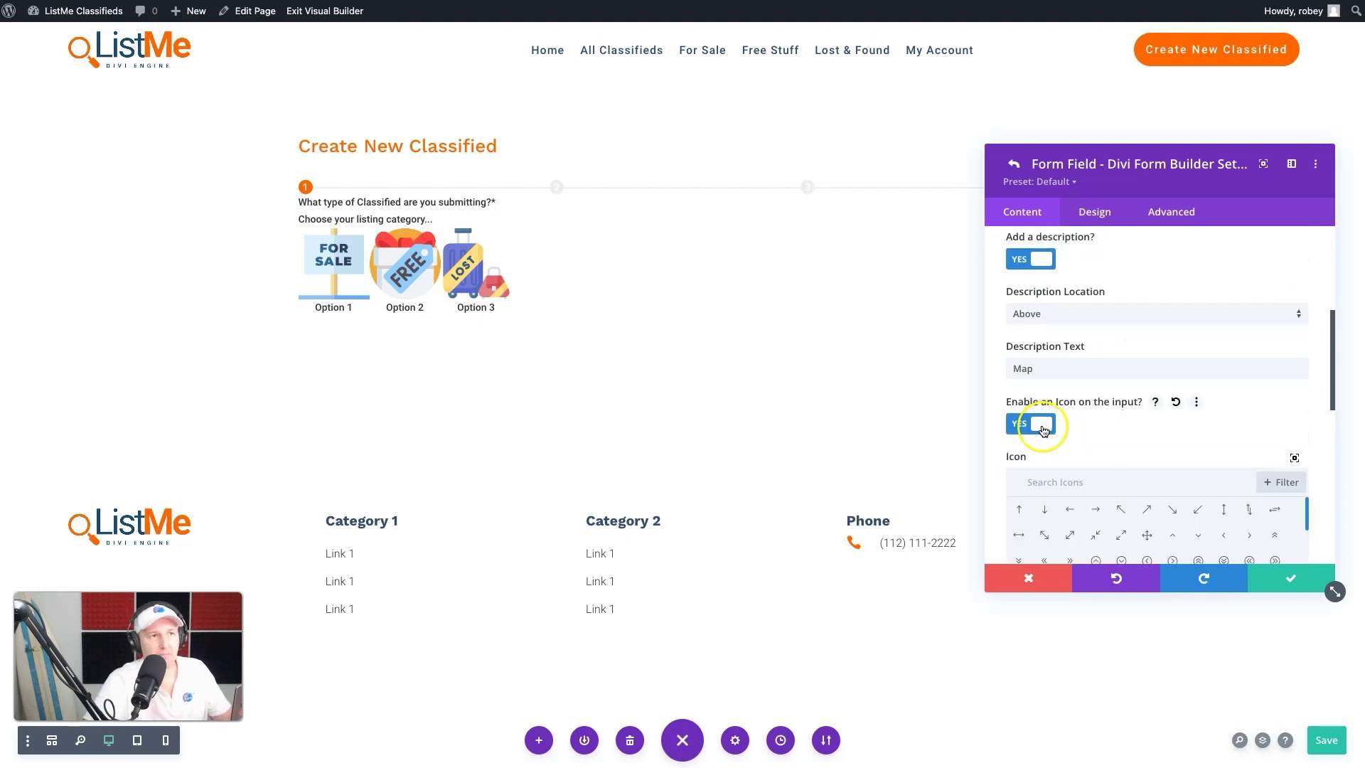
{"action": "left_click", "coordinate": [1043, 427]}
Map the Item Location field to the ACF field "Location - Classifieds ACF".
{"action": "scroll", "coordinate": [1000, 473], "scroll_direction": "down", "scroll_amount": 2}
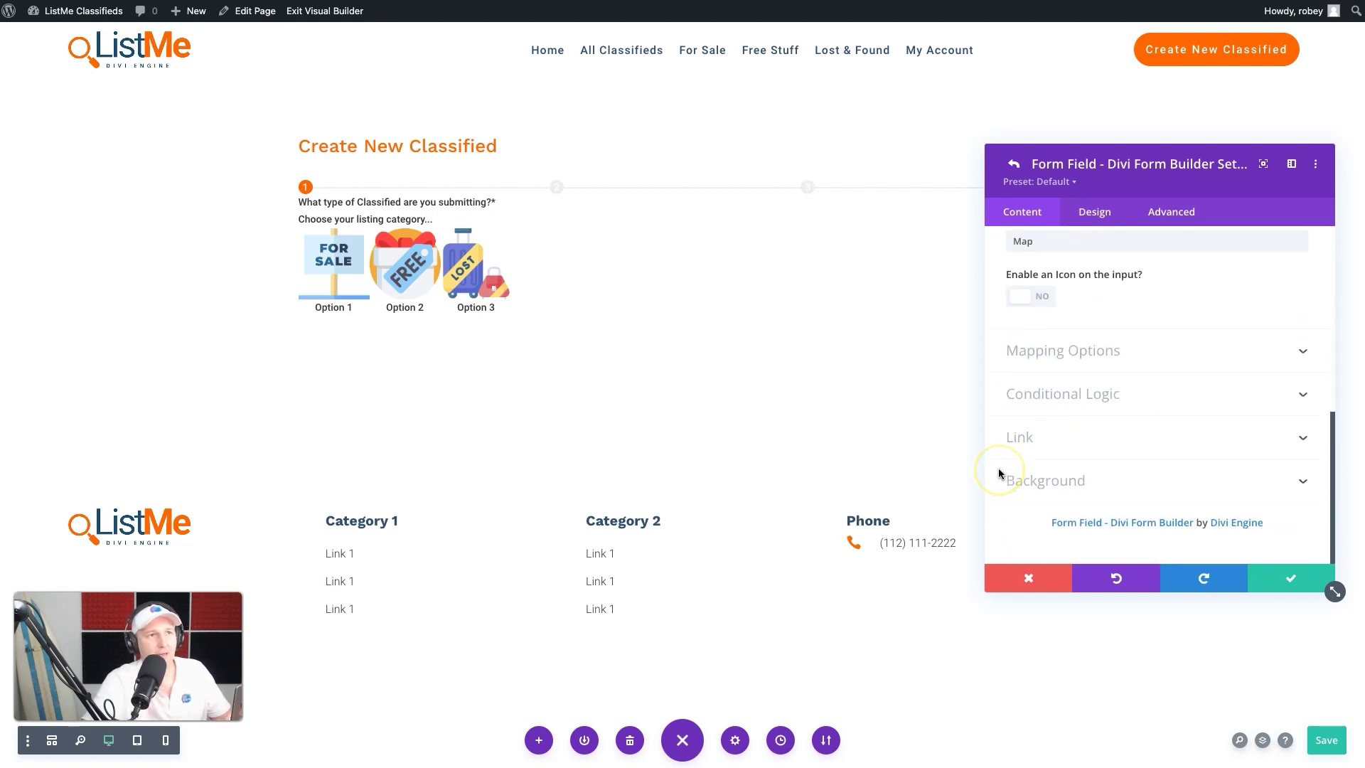
{"action": "left_click", "coordinate": [1060, 353]}
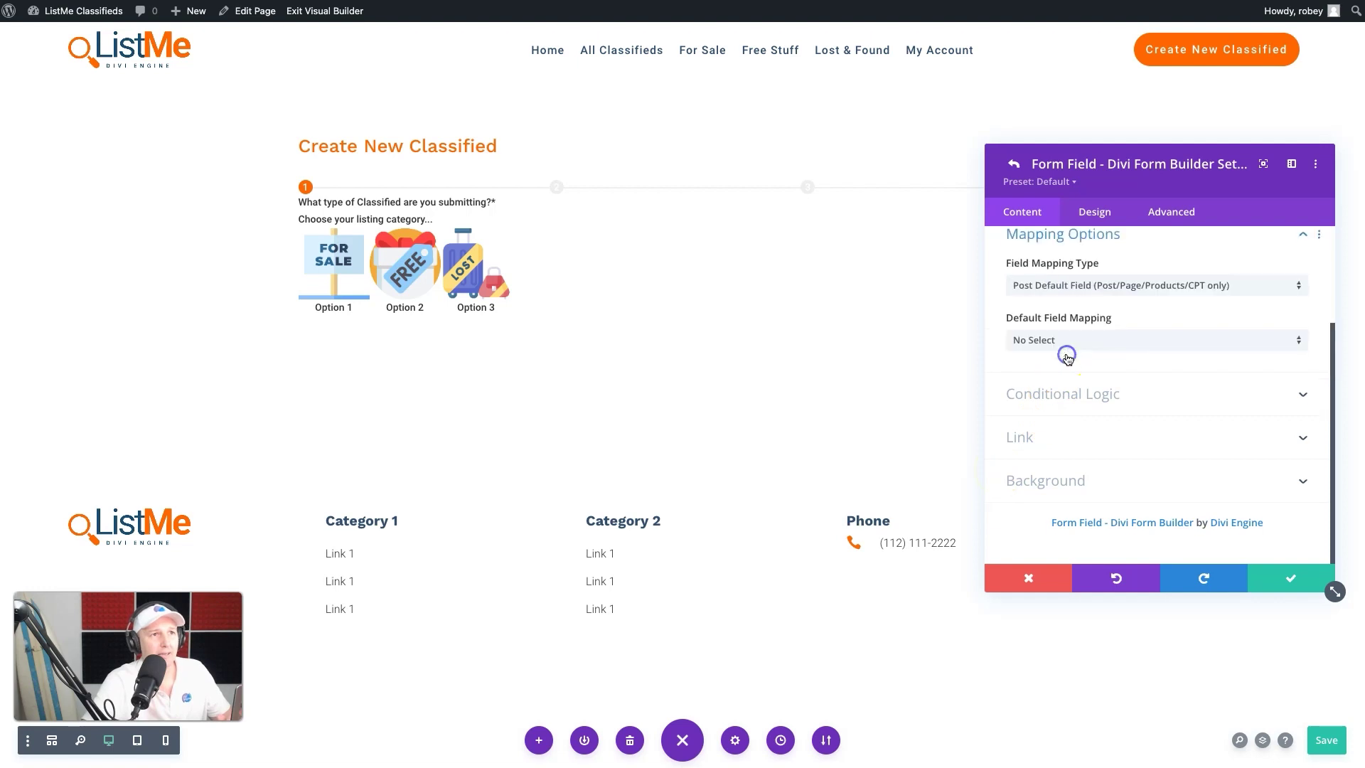
{"action": "left_click", "coordinate": [1120, 298]}
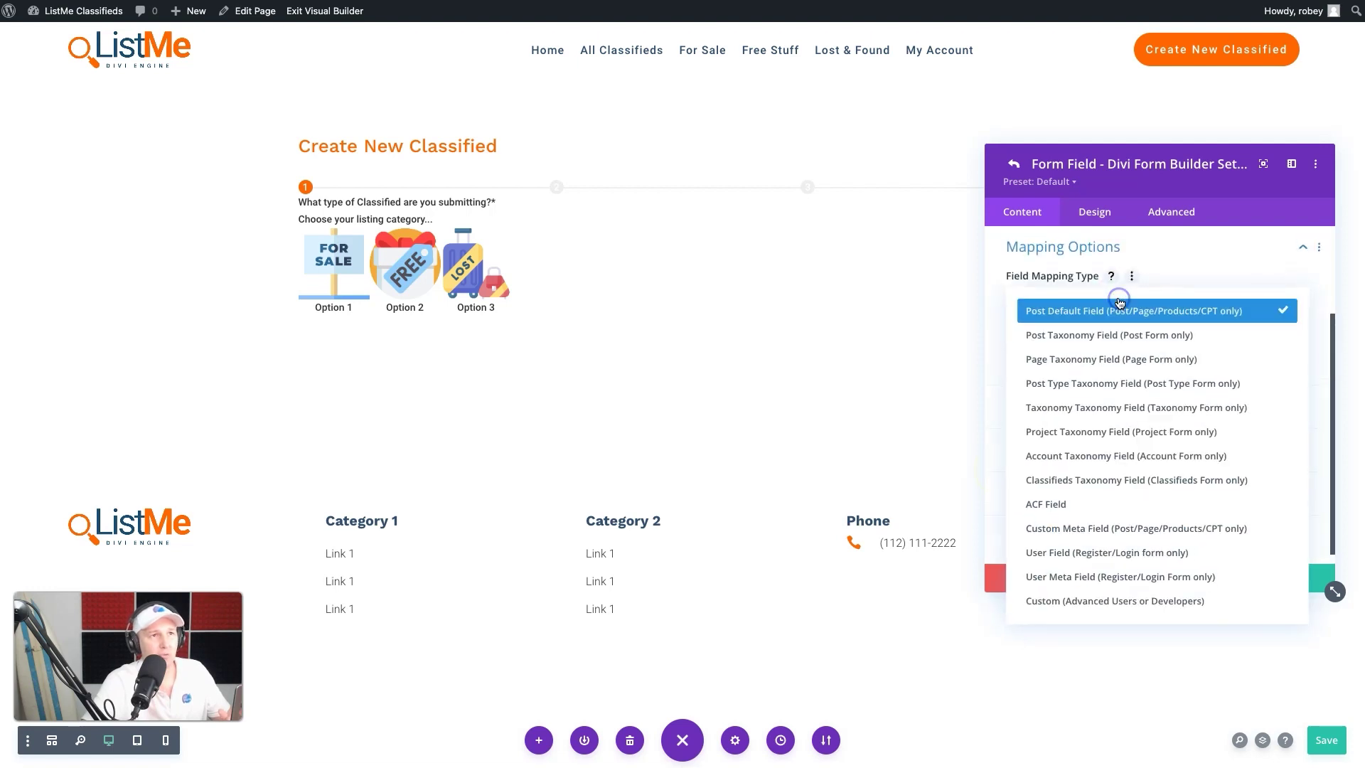
{"action": "left_click", "coordinate": [1092, 500]}
{"action": "left_click", "coordinate": [1123, 352]}
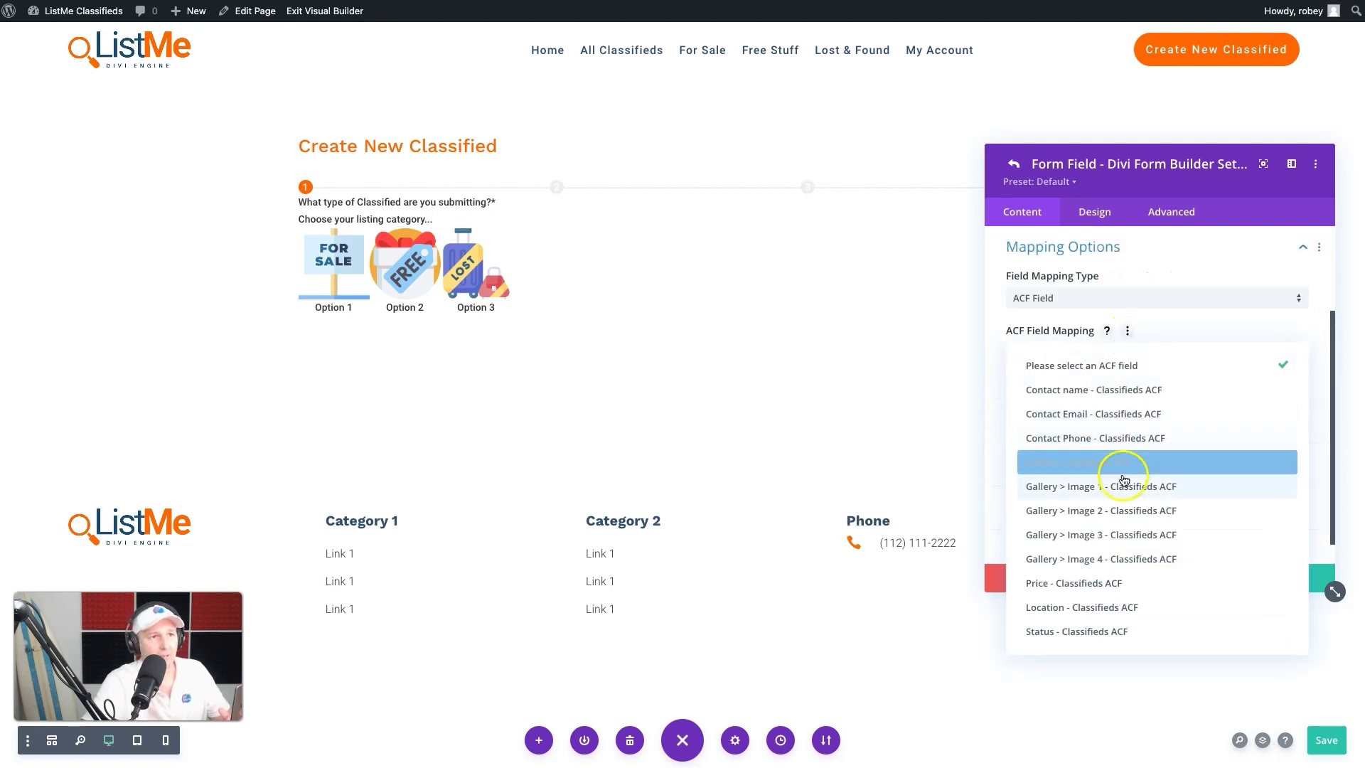
{"action": "left_click", "coordinate": [1101, 610]}
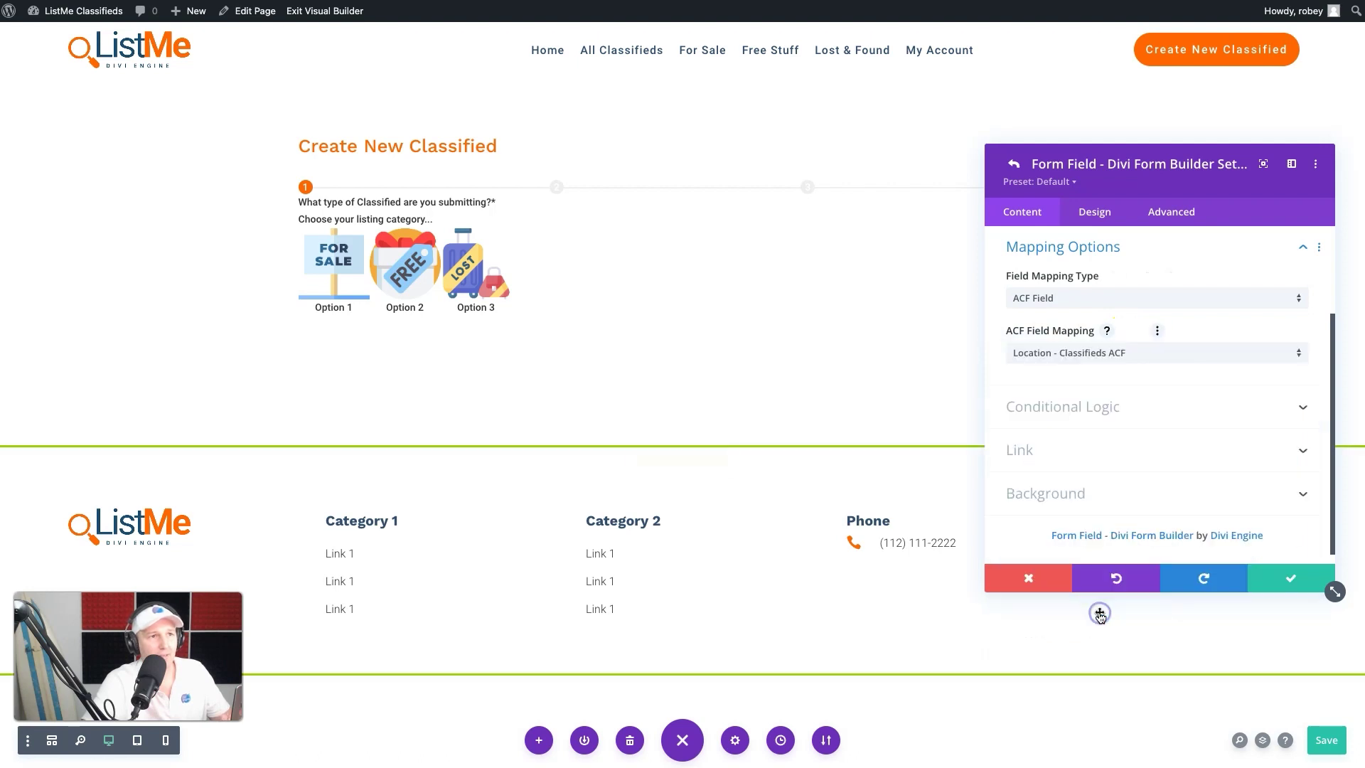
Save the Item Location field and the form settings, and save the page.
{"action": "left_click", "coordinate": [1273, 581]}
{"action": "left_click", "coordinate": [1273, 582]}
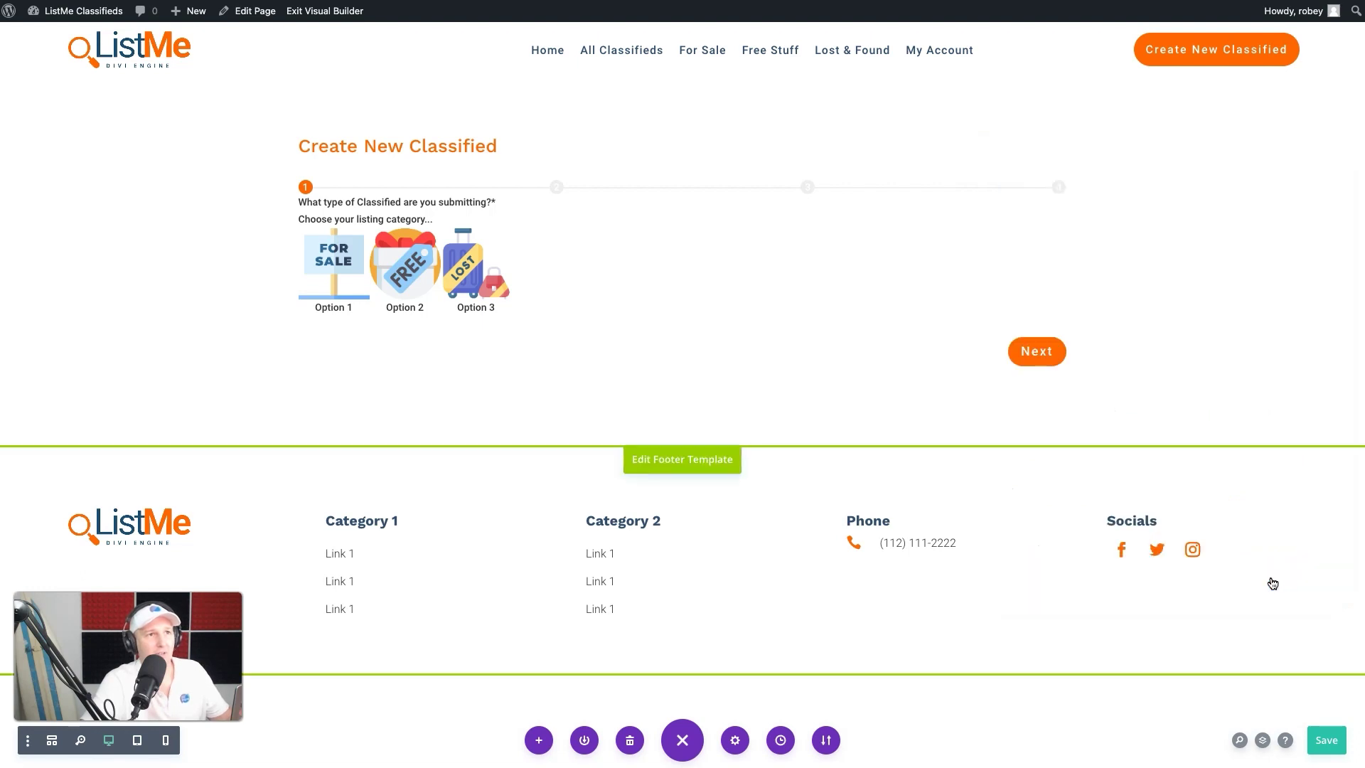
{"action": "left_click", "coordinate": [1325, 740]}
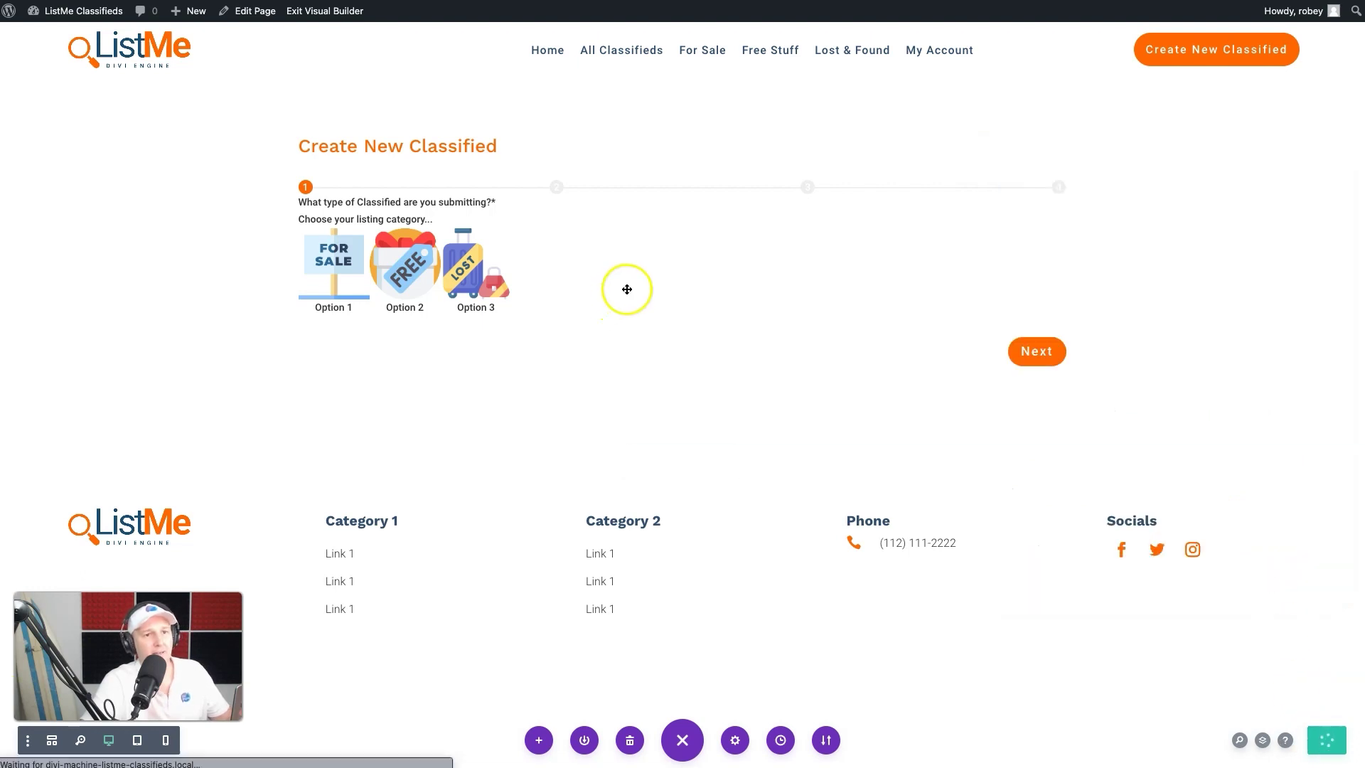
Leave the visual builder and take the live form to step 3 as a For Sale listing with type Bags and status For Sale.
{"action": "mouse_move", "coordinate": [656, 263]}
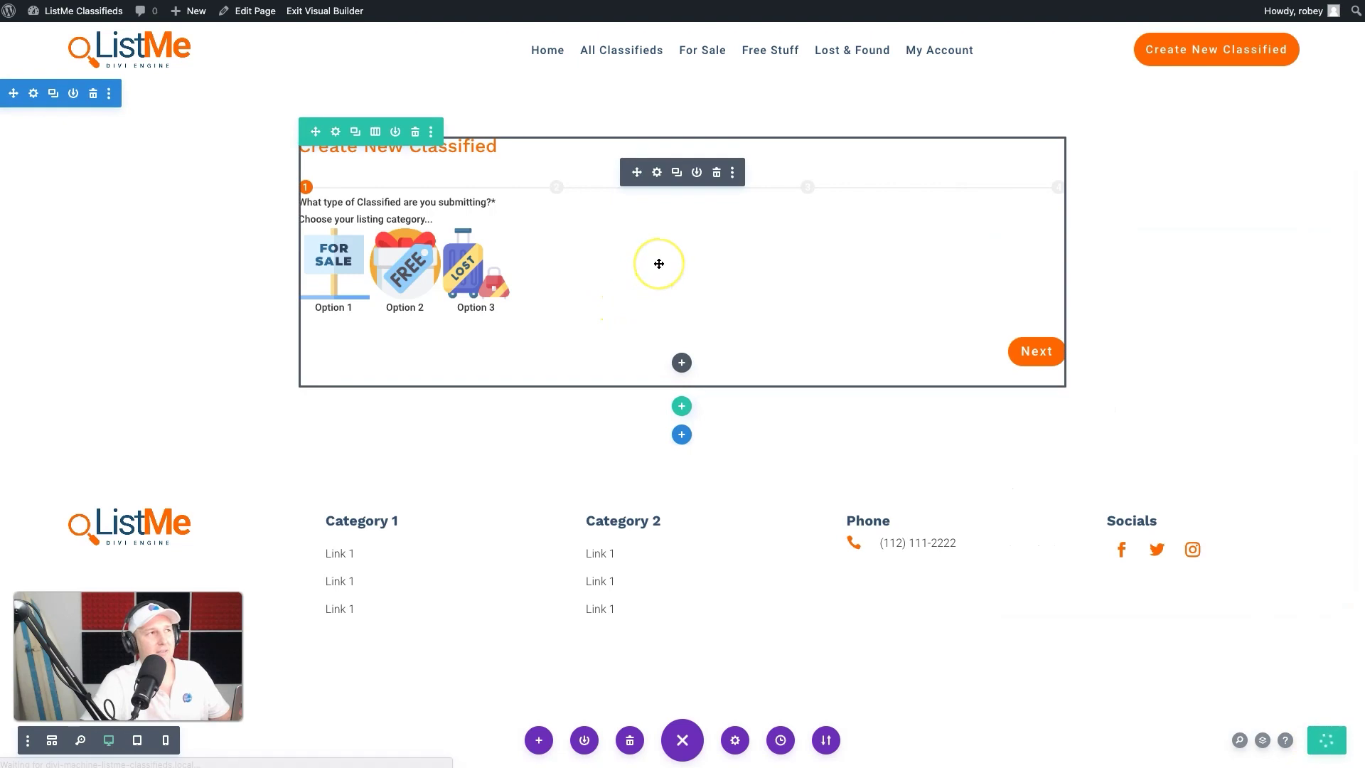
{"action": "left_click", "coordinate": [345, 15]}
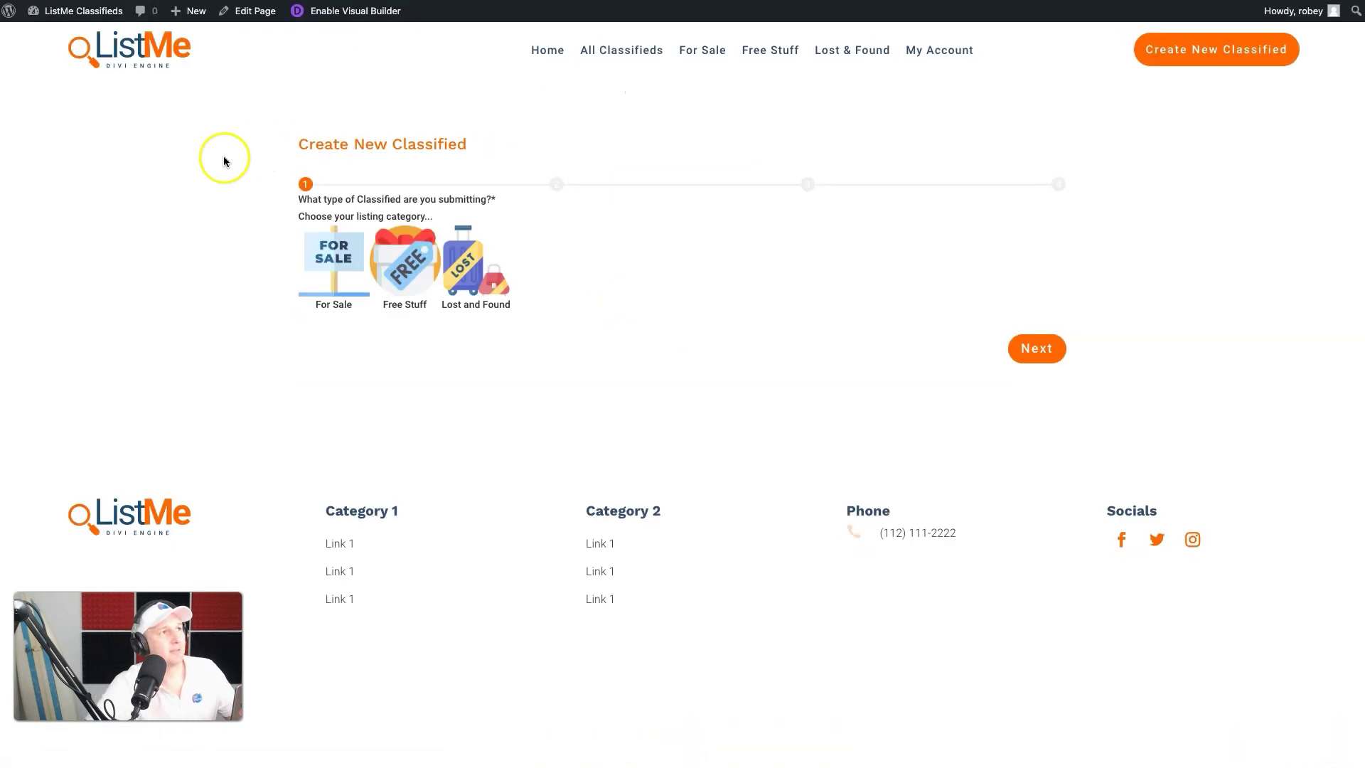
{"action": "left_click", "coordinate": [1042, 341]}
{"action": "left_click", "coordinate": [329, 281]}
{"action": "left_click", "coordinate": [304, 377]}
{"action": "left_click", "coordinate": [1018, 438]}
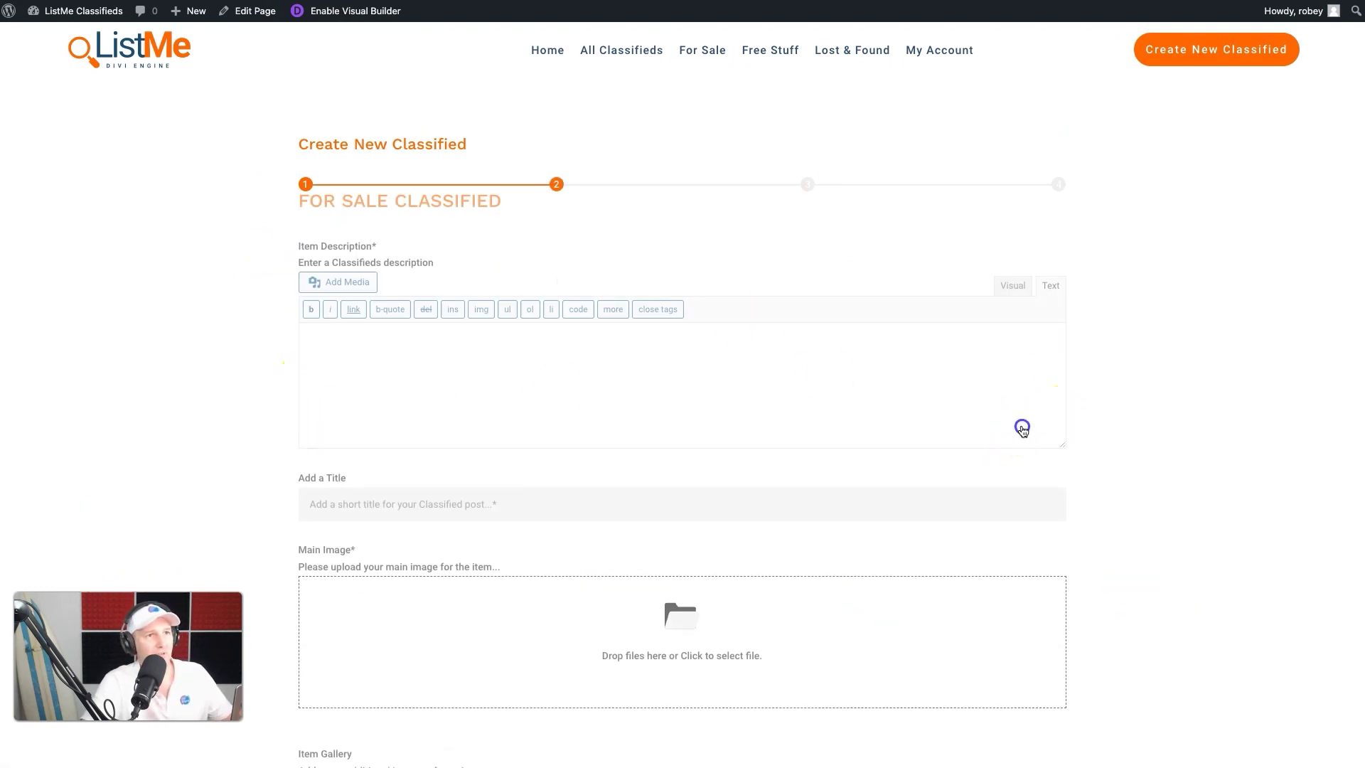
Examine the step 3 fields on the live form, including the selling price field and whatever follows it.
{"action": "scroll", "coordinate": [429, 414], "scroll_direction": "down", "scroll_amount": 6}
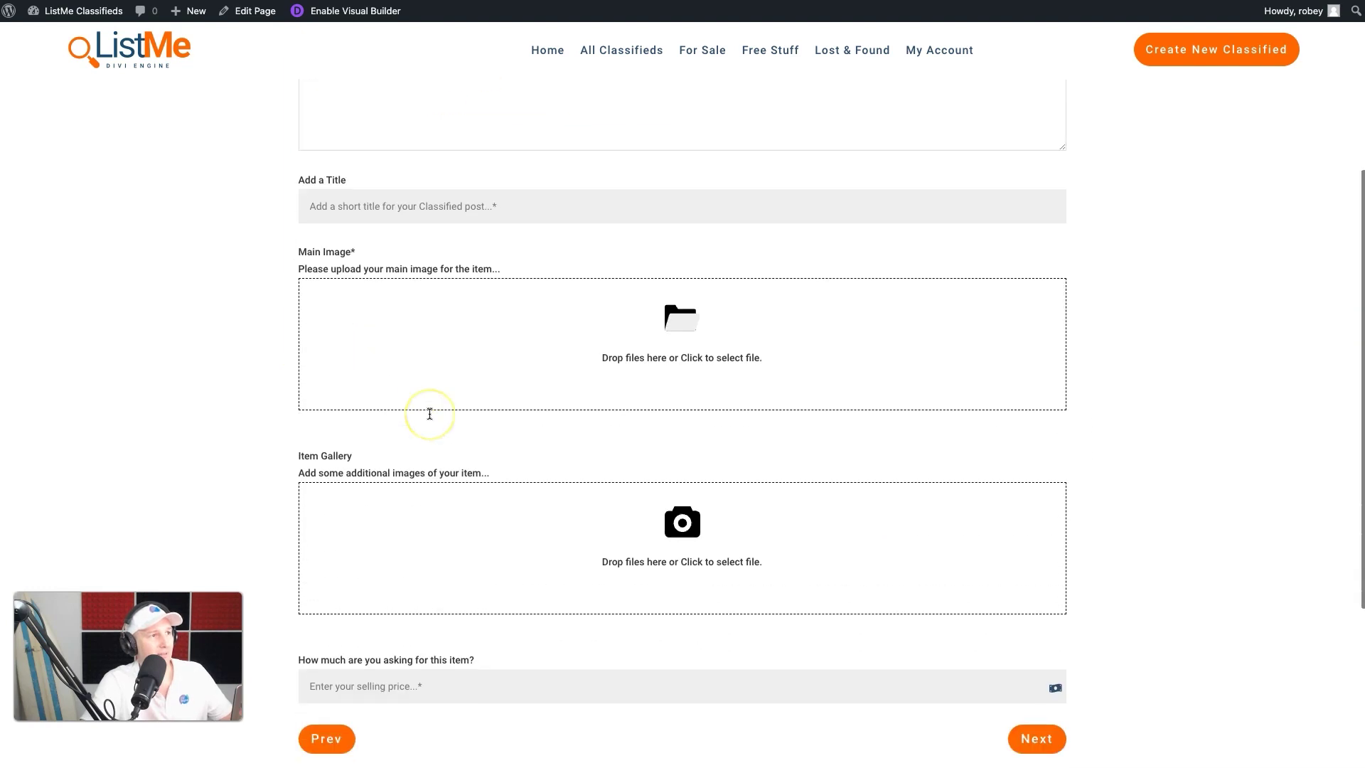
{"action": "left_click", "coordinate": [442, 535]}
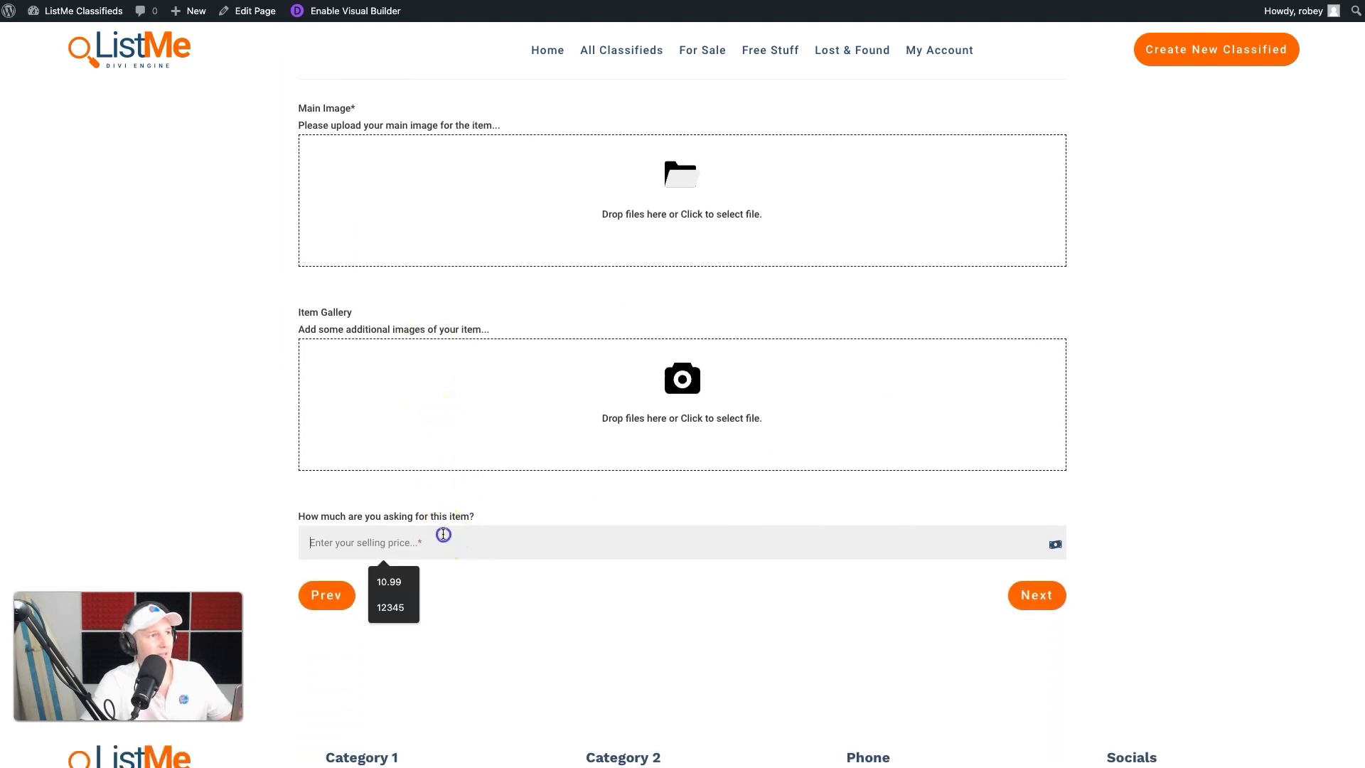
{"action": "left_click", "coordinate": [527, 571]}
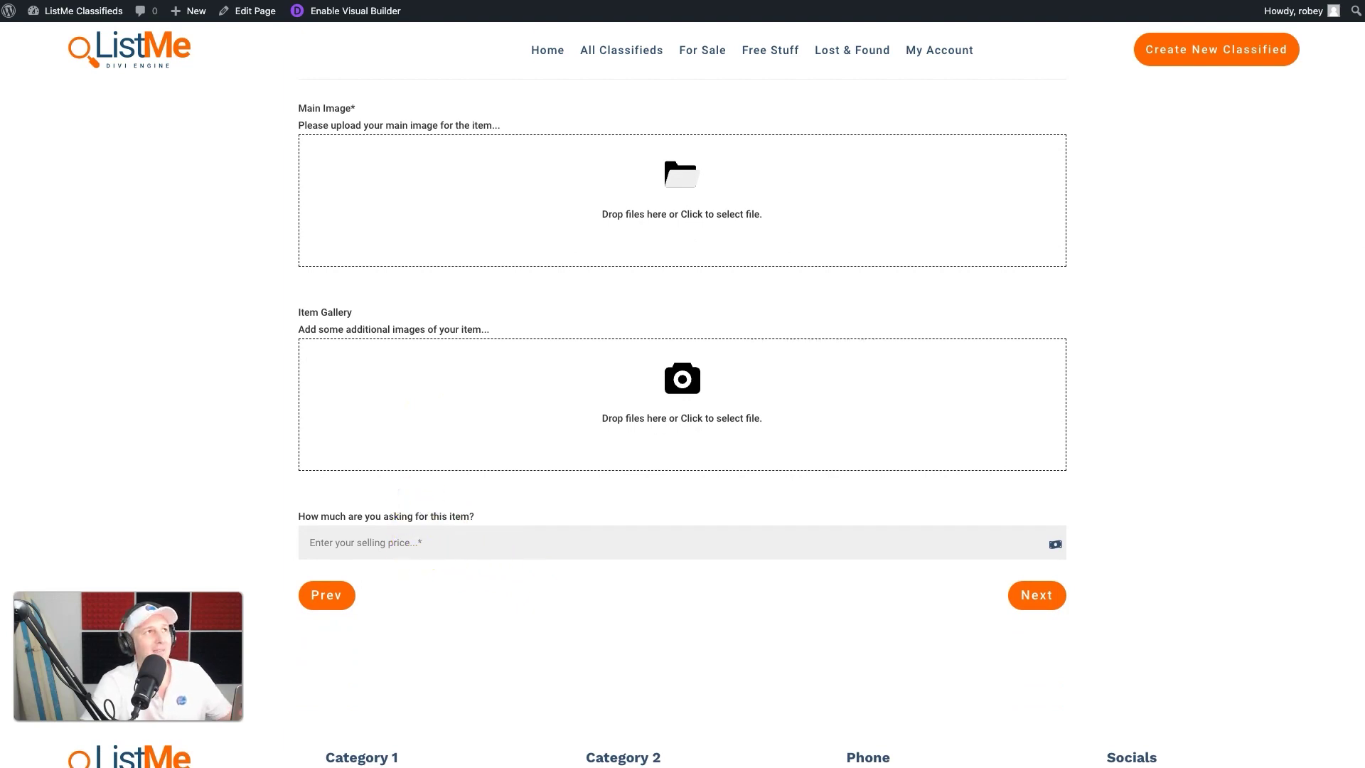
Reopen the form in the visual builder, place 3-7 Item Location below 3-6 Item Price in the field list, and save the form settings.
{"action": "left_click", "coordinate": [373, 12]}
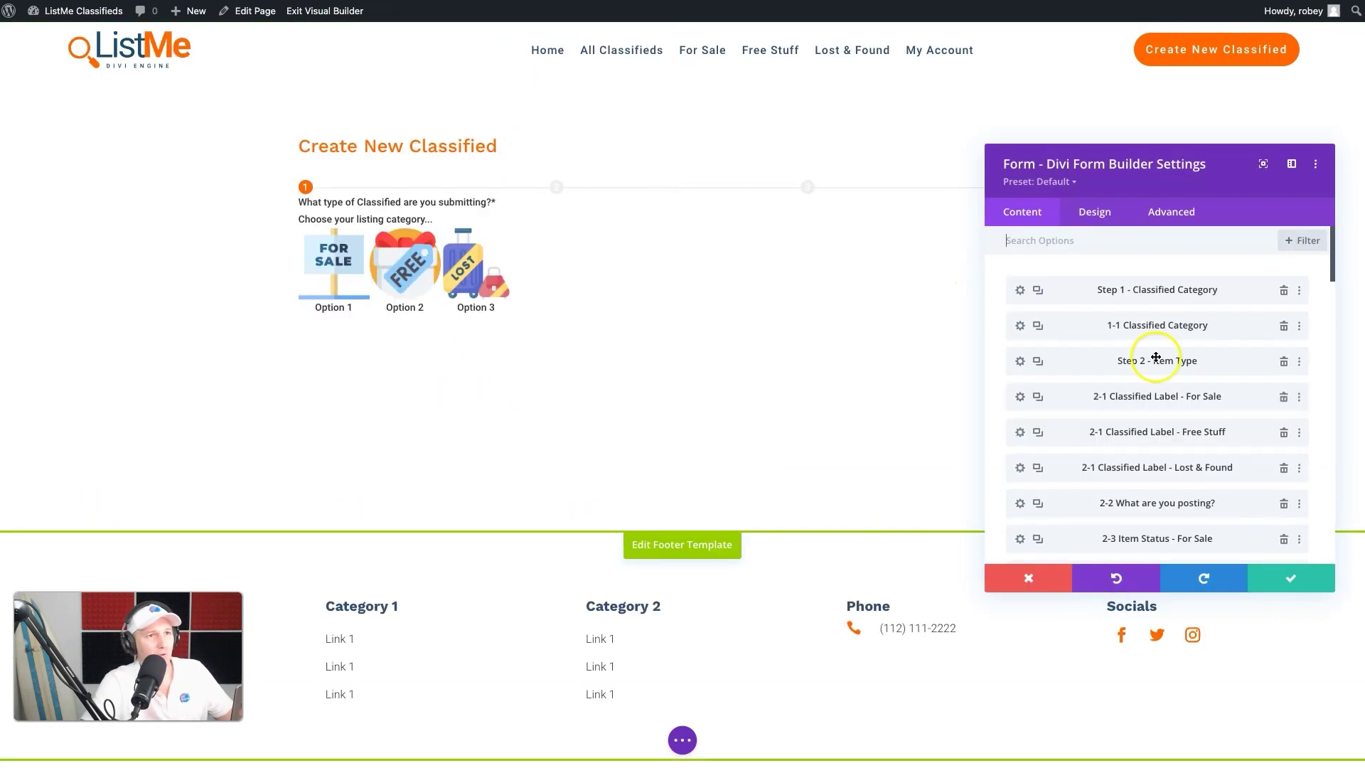
{"action": "scroll", "coordinate": [1203, 424], "scroll_direction": "down", "scroll_amount": 12}
{"action": "left_click_drag", "start_coordinate": [1113, 284], "coordinate": [1113, 341]}
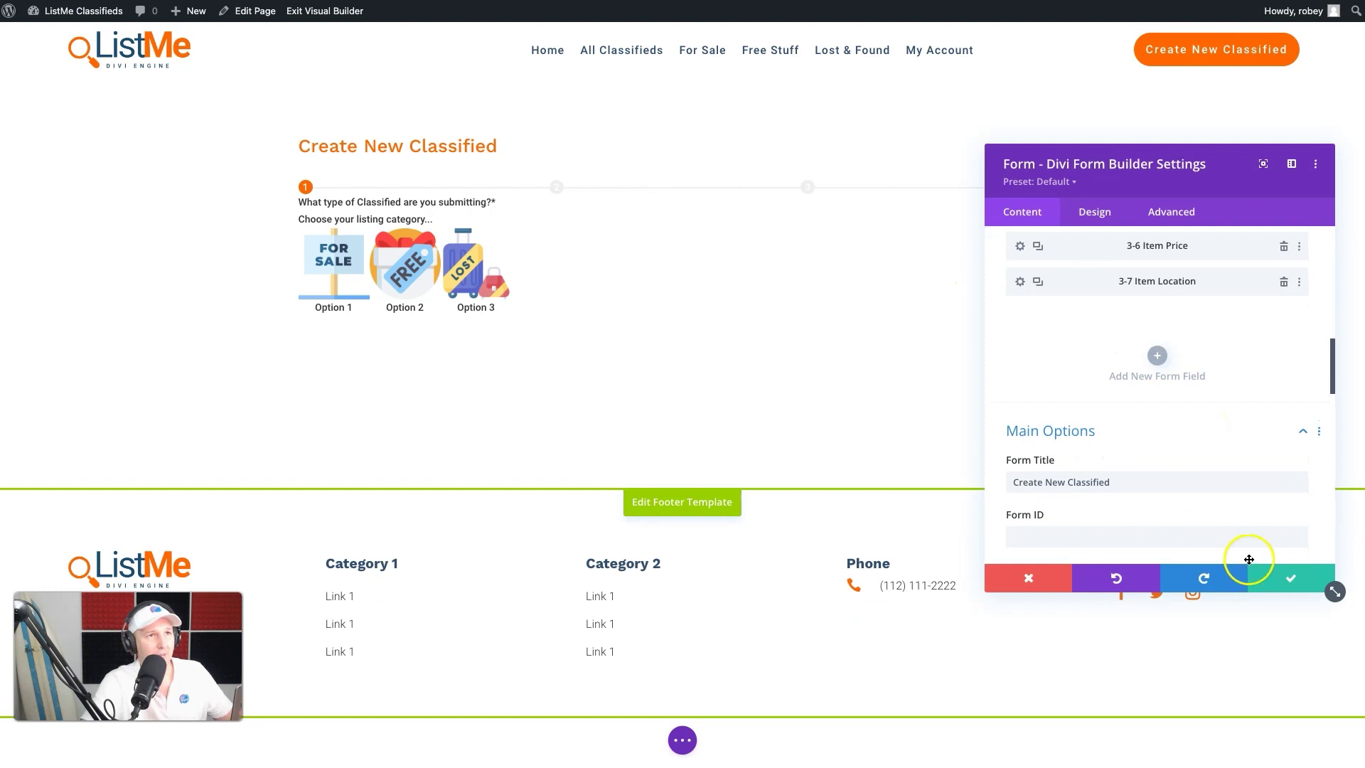
{"action": "left_click", "coordinate": [1266, 580]}
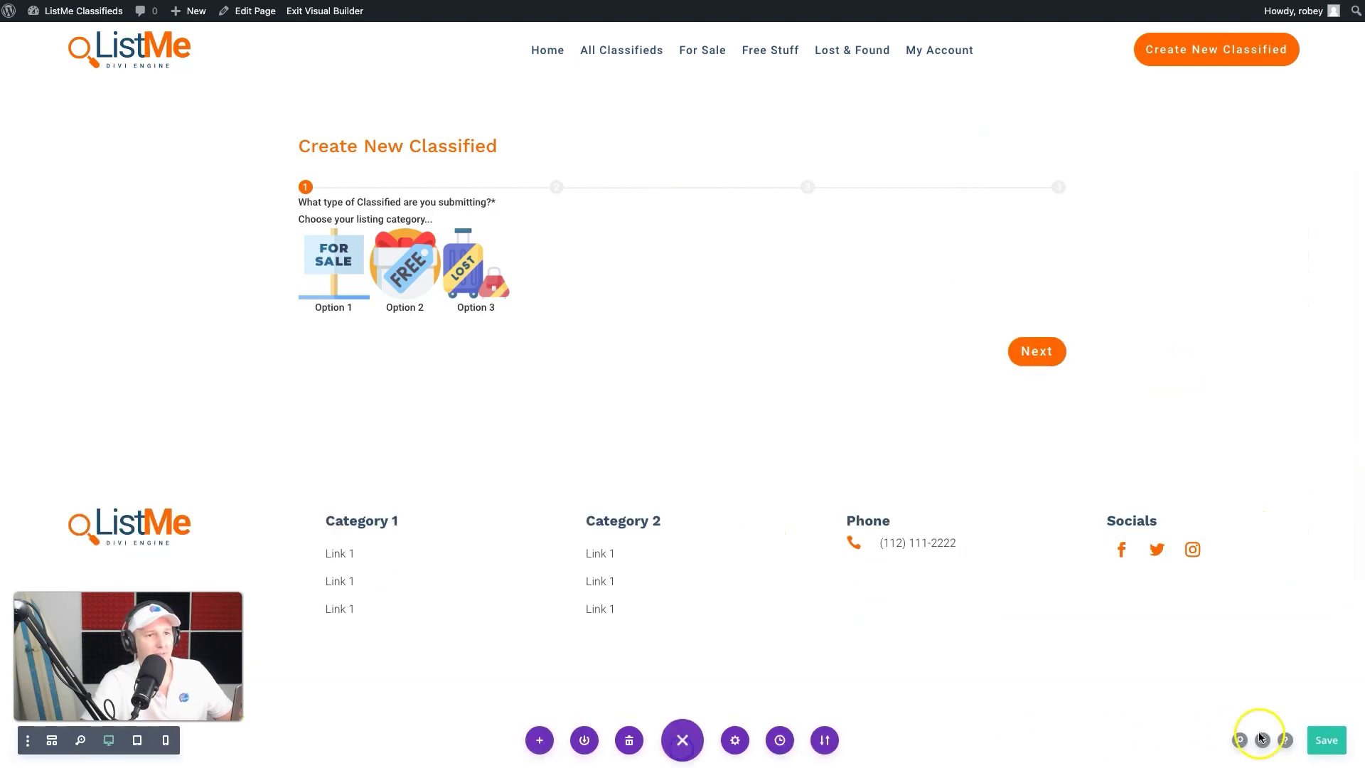
Exit the visual builder and advance the live form to the end of step 3 using For Sale, Houses and item status For Sale.
{"action": "left_click", "coordinate": [334, 12]}
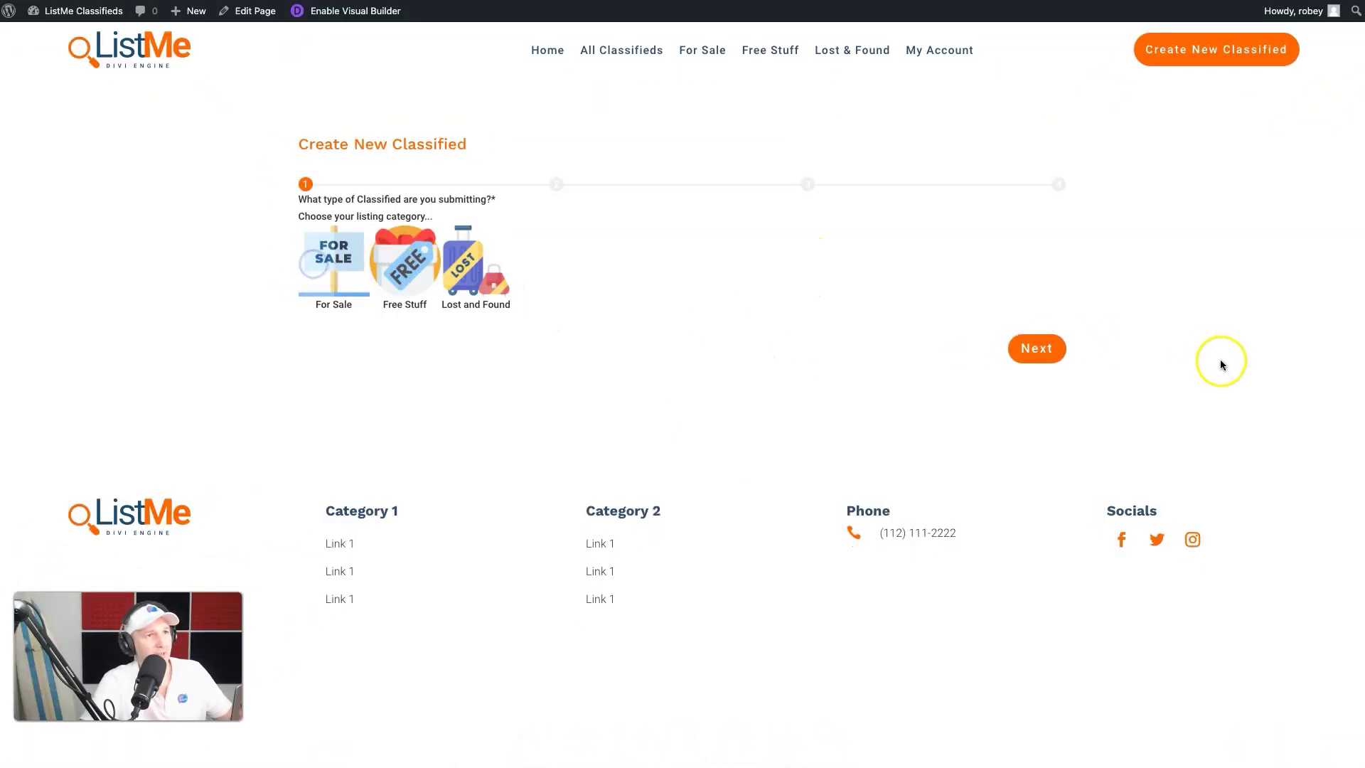
{"action": "left_click", "coordinate": [1040, 348]}
{"action": "left_click", "coordinate": [326, 303]}
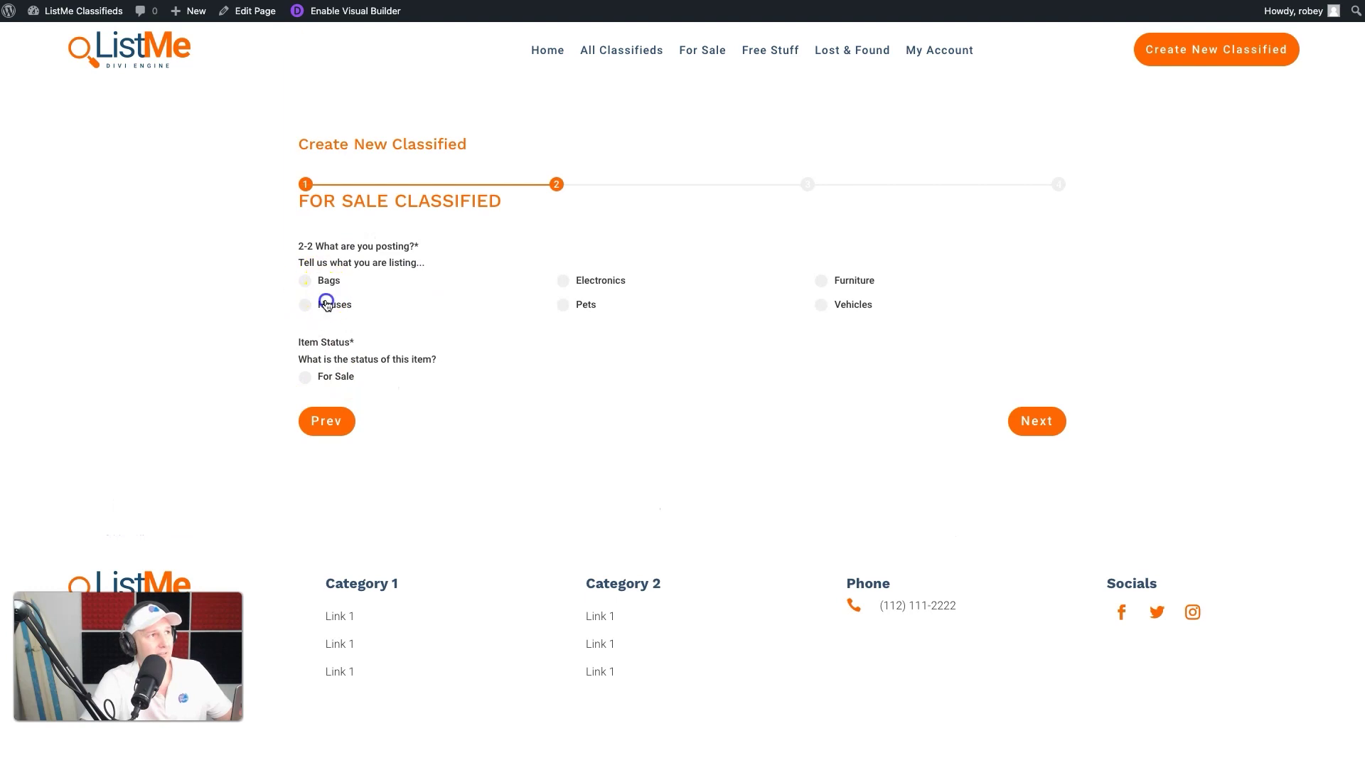
{"action": "left_click", "coordinate": [329, 382]}
{"action": "left_click", "coordinate": [1014, 419]}
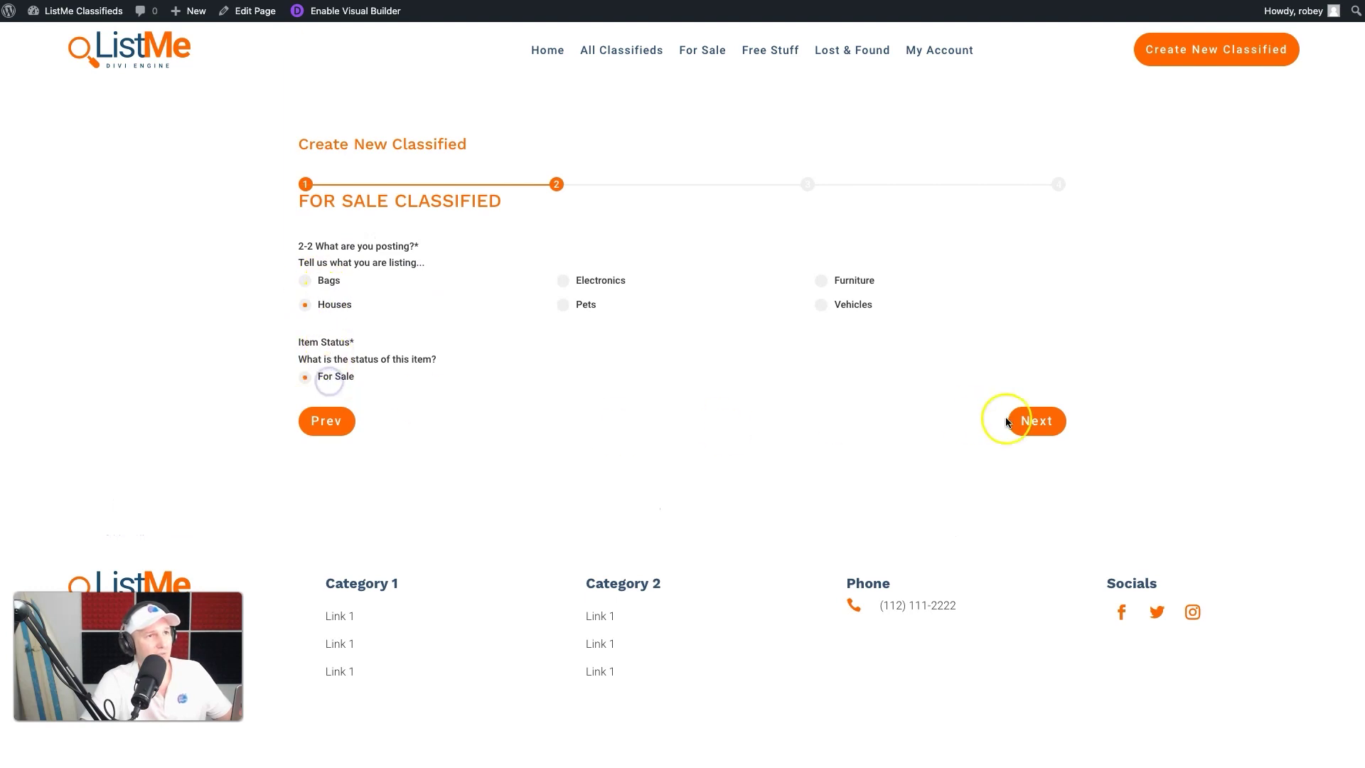
{"action": "scroll", "coordinate": [992, 448], "scroll_direction": "down", "scroll_amount": 8}
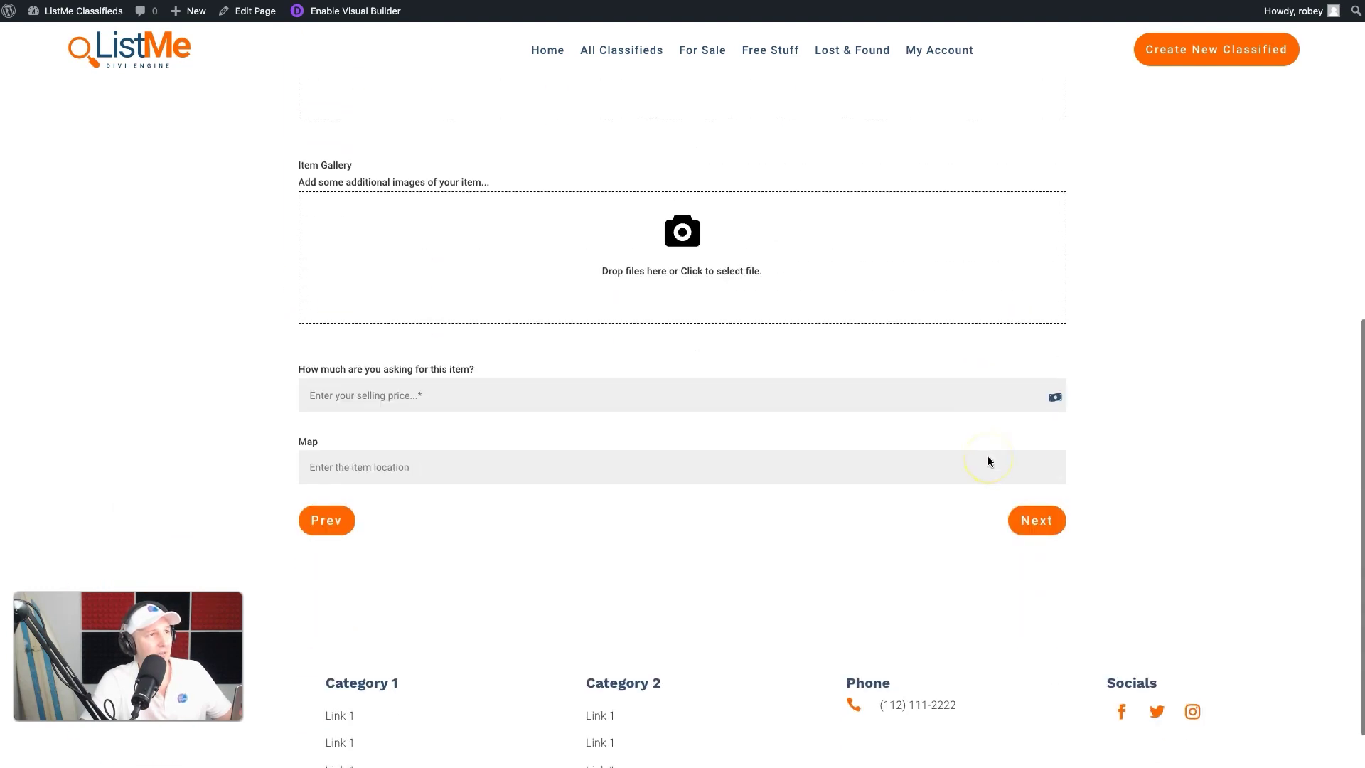
Test the Map field by searching for "licoln park" and choosing Lincoln Park, Chicago, IL, USA, and review the step 3 fields.
{"action": "left_click", "coordinate": [359, 465]}
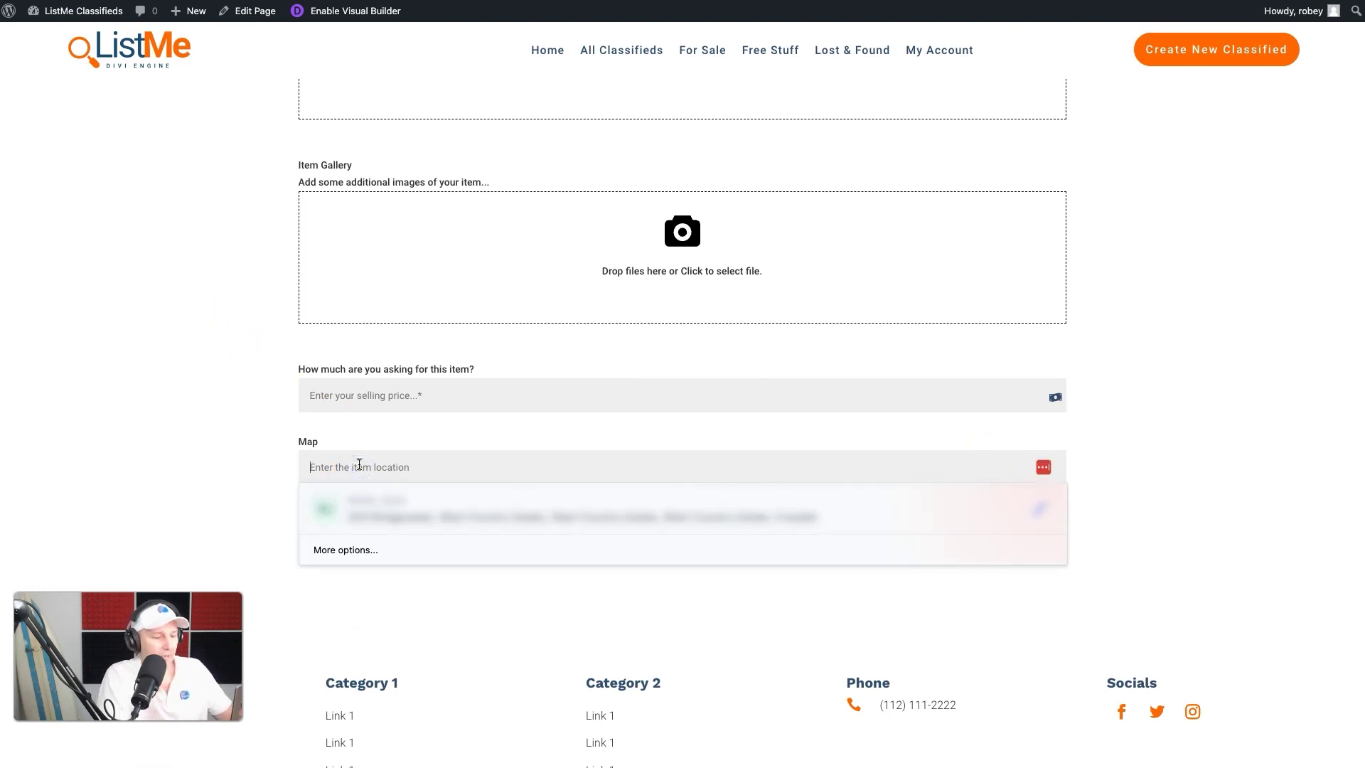
{"action": "type", "text": "licoln park"}
{"action": "left_click", "coordinate": [346, 527]}
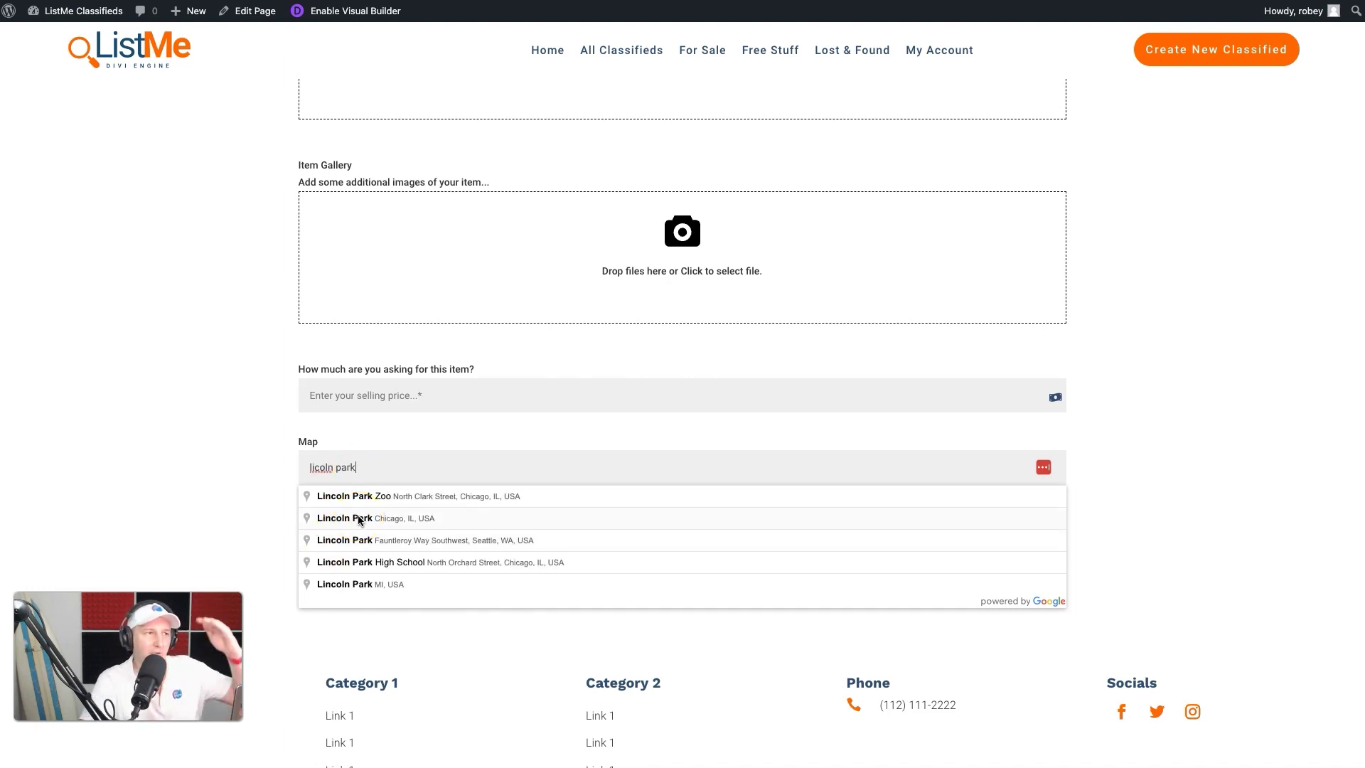
{"action": "left_click", "coordinate": [359, 521]}
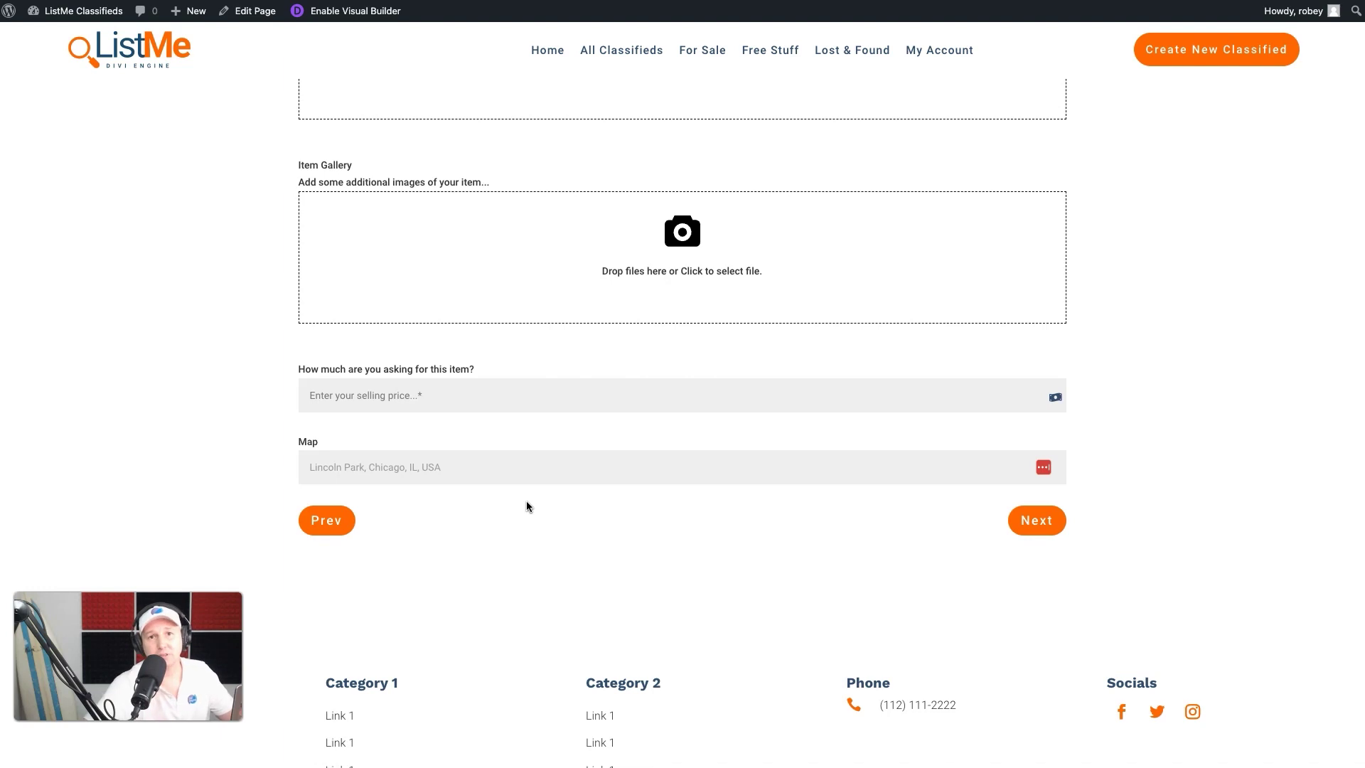
{"action": "scroll", "coordinate": [782, 463], "scroll_direction": "up", "scroll_amount": 6}
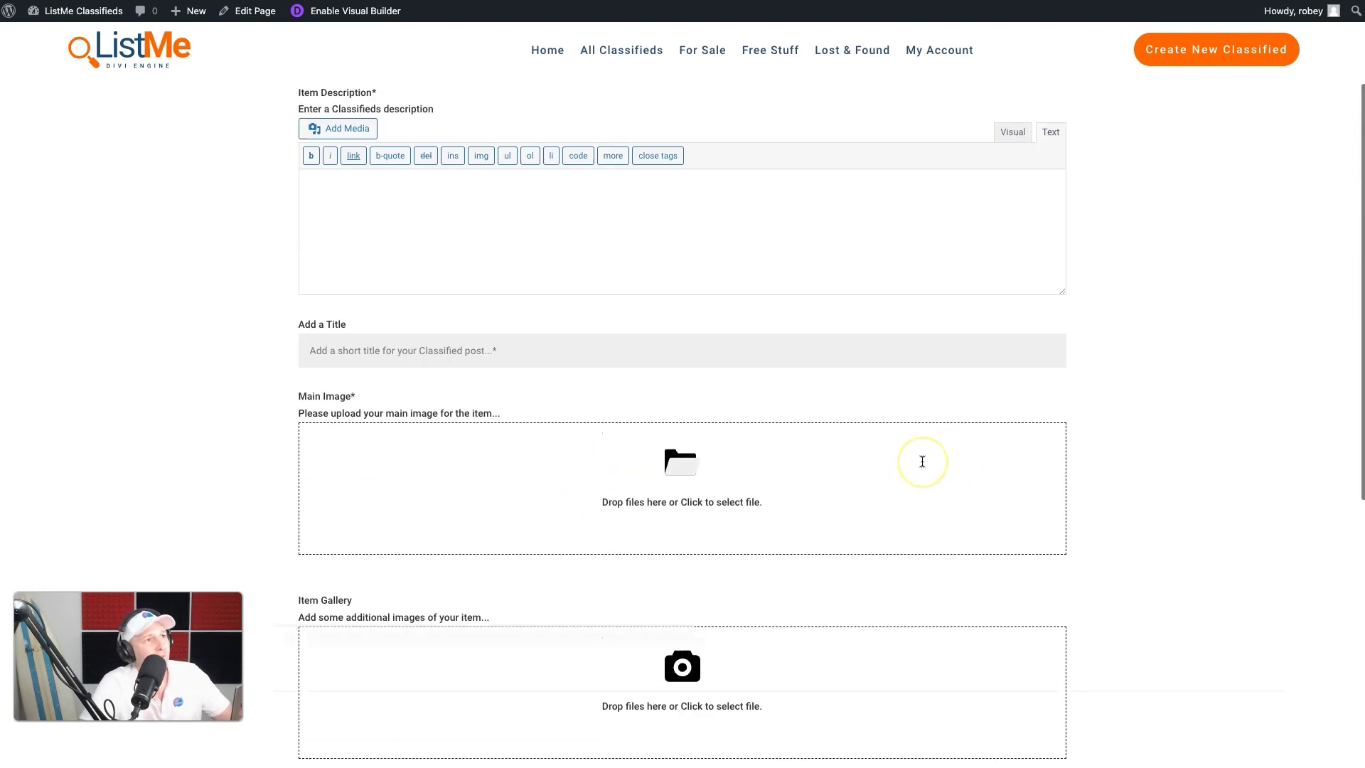
{"action": "scroll", "coordinate": [922, 461], "scroll_direction": "up", "scroll_amount": 2}
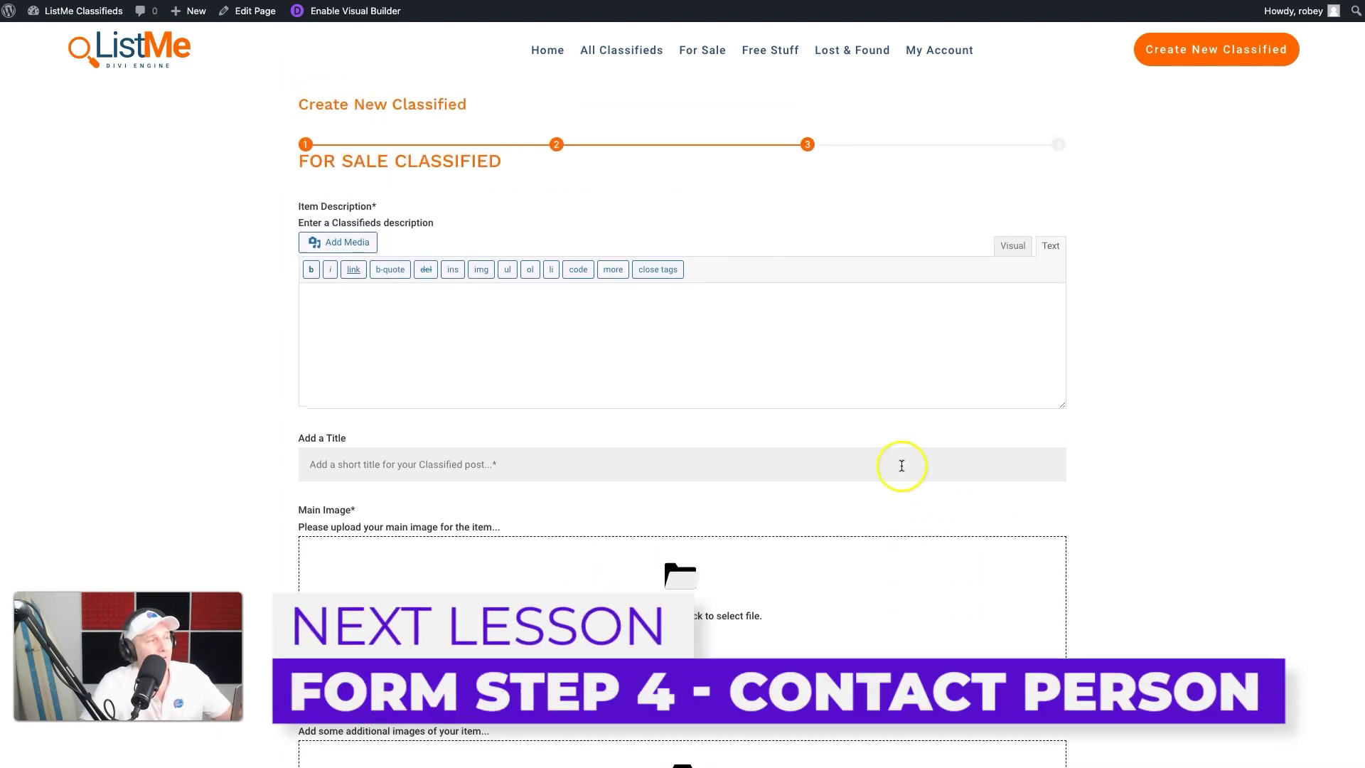